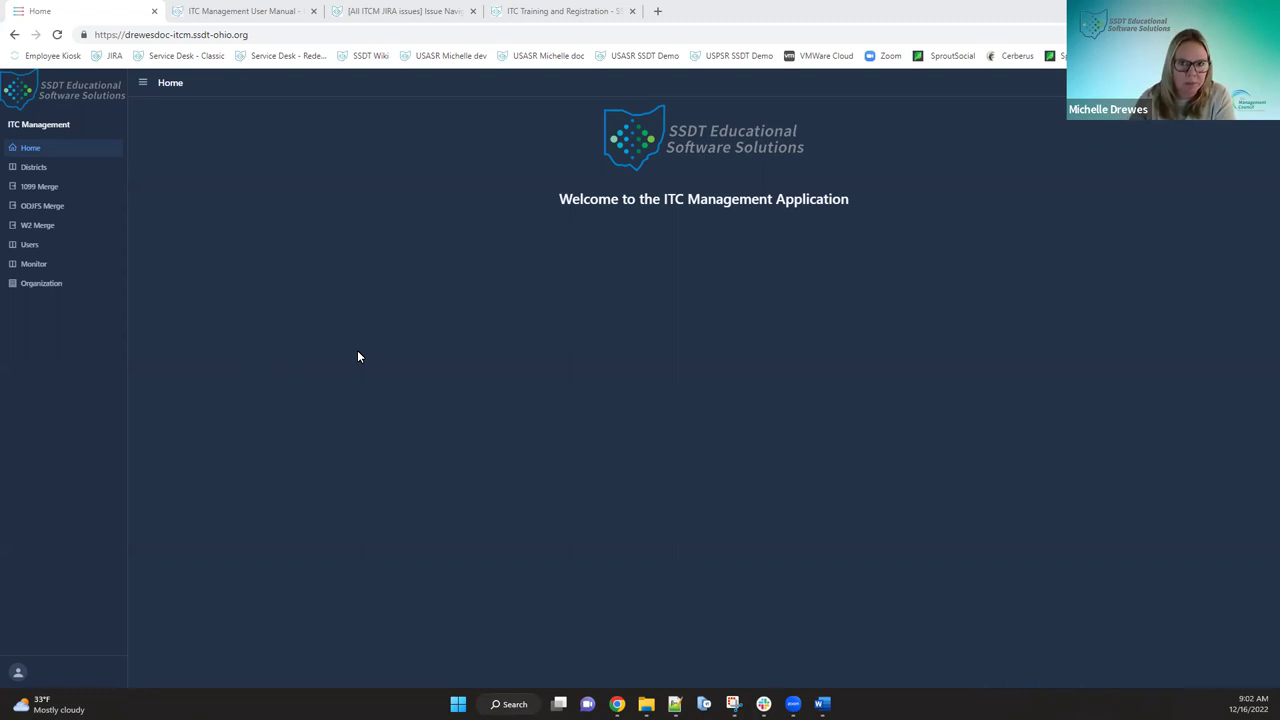
- View the All ITCM JIRA issues list, then return to the ITC Management welcome page
{"action": "left_click", "coordinate": [403, 17]}
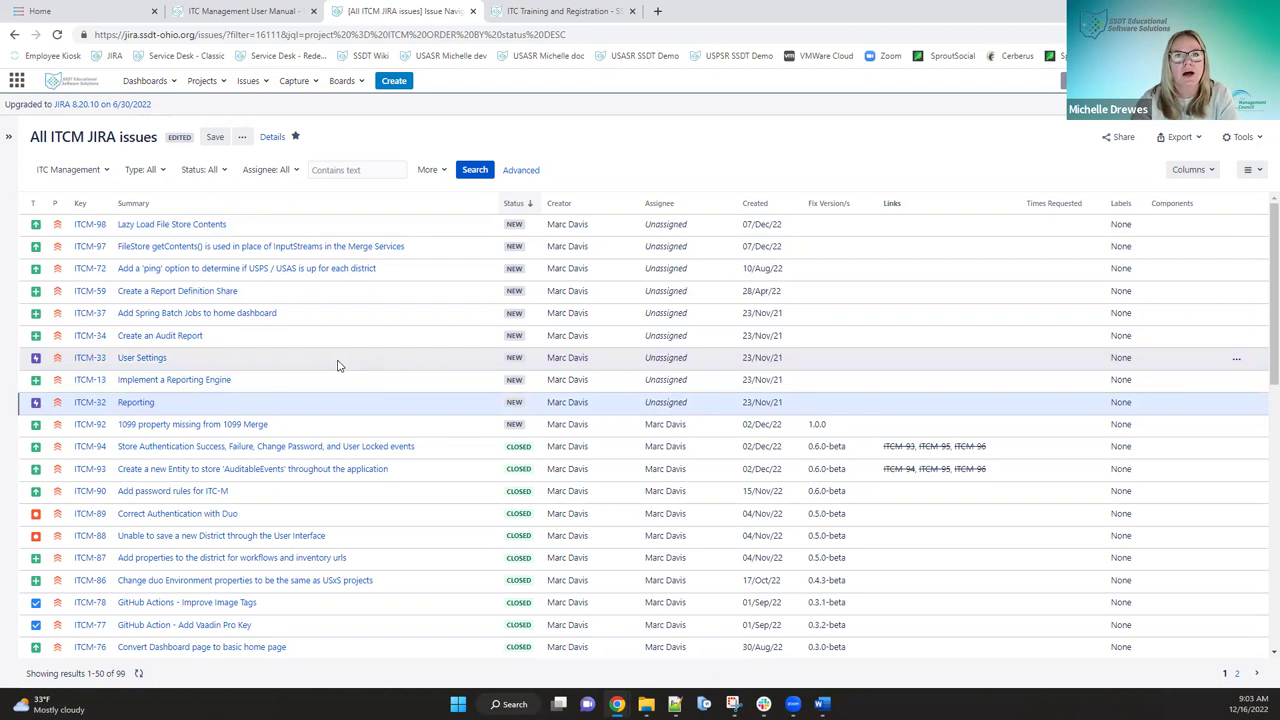
{"action": "left_click", "coordinate": [91, 12]}
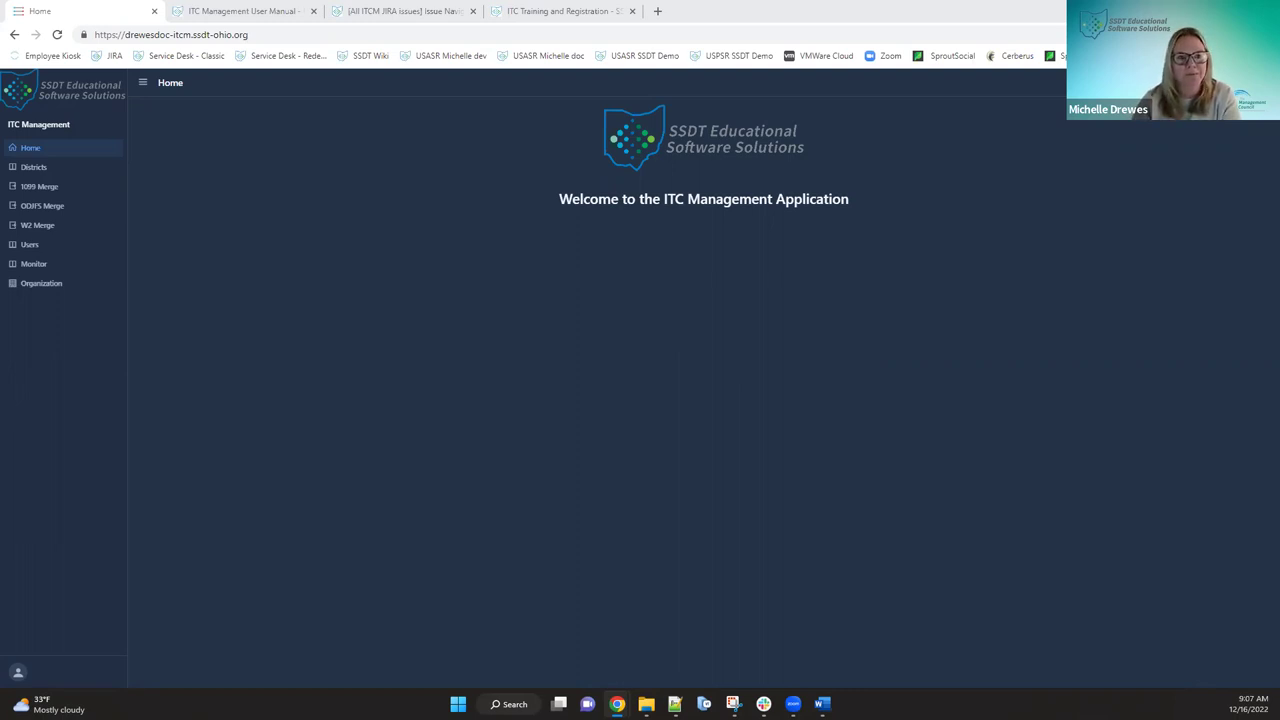
- Check the Administrator Account user profile and its Dark display mode, then go back home
{"action": "left_click", "coordinate": [20, 677]}
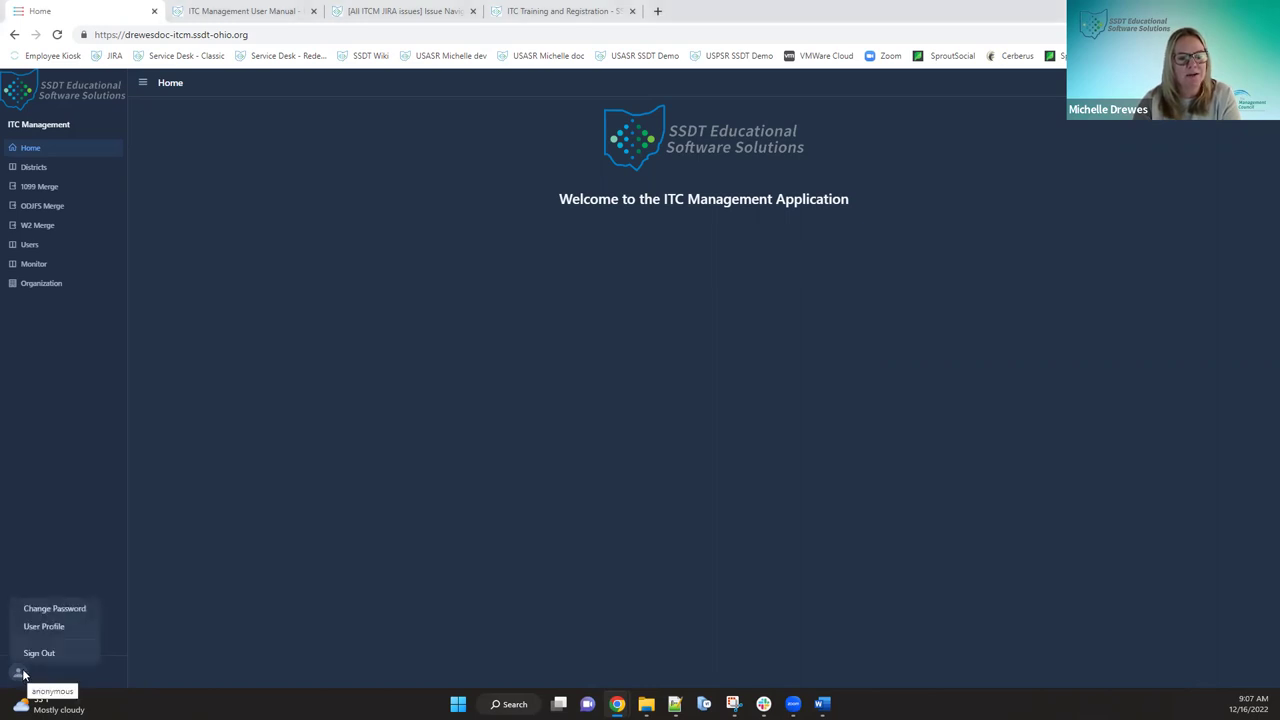
{"action": "left_click", "coordinate": [46, 626]}
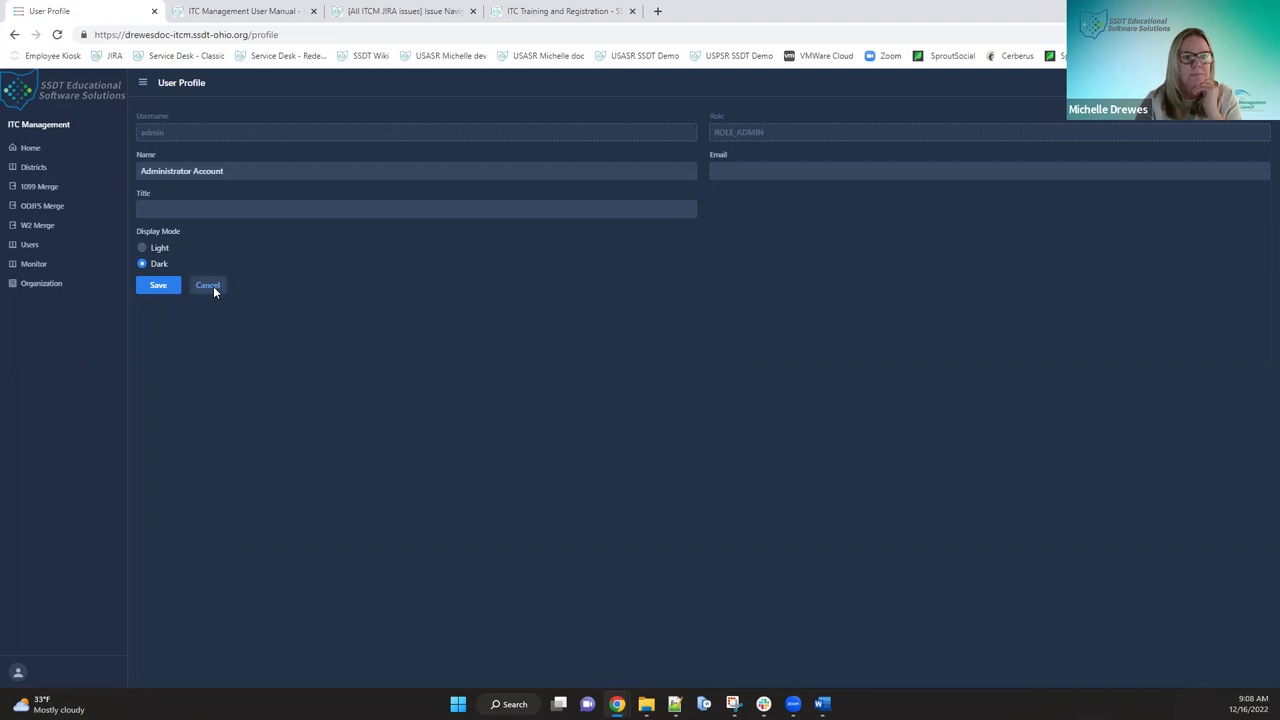
{"action": "left_click", "coordinate": [40, 150]}
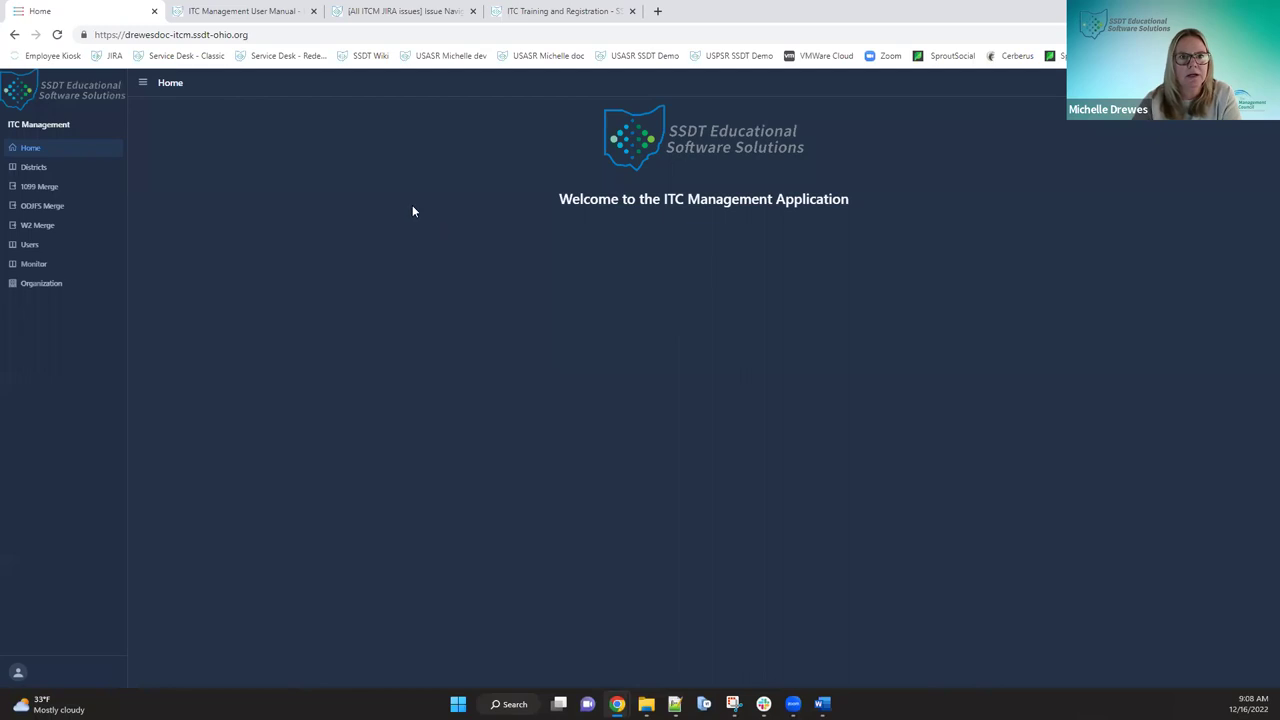
- Switch to the ITC Management User Manual wiki page
{"action": "left_click", "coordinate": [244, 12]}
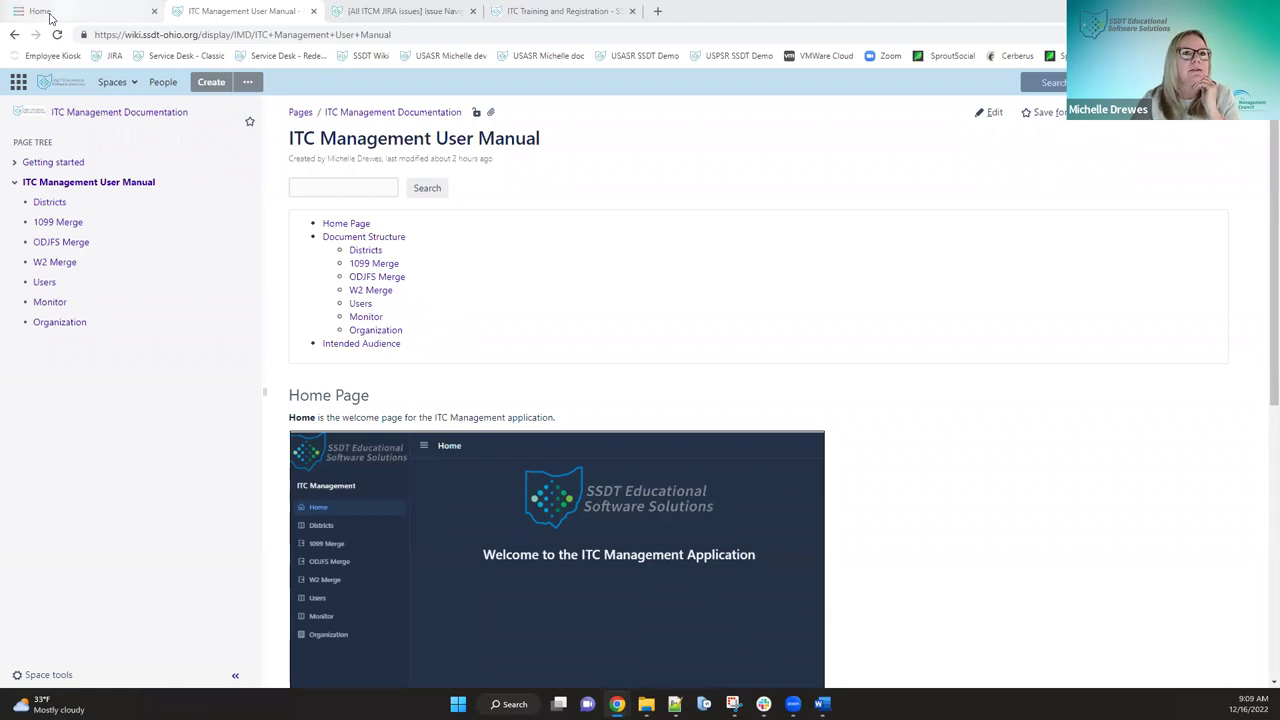
- Return to the ITC Management application's Welcome page
{"action": "left_click", "coordinate": [87, 12]}
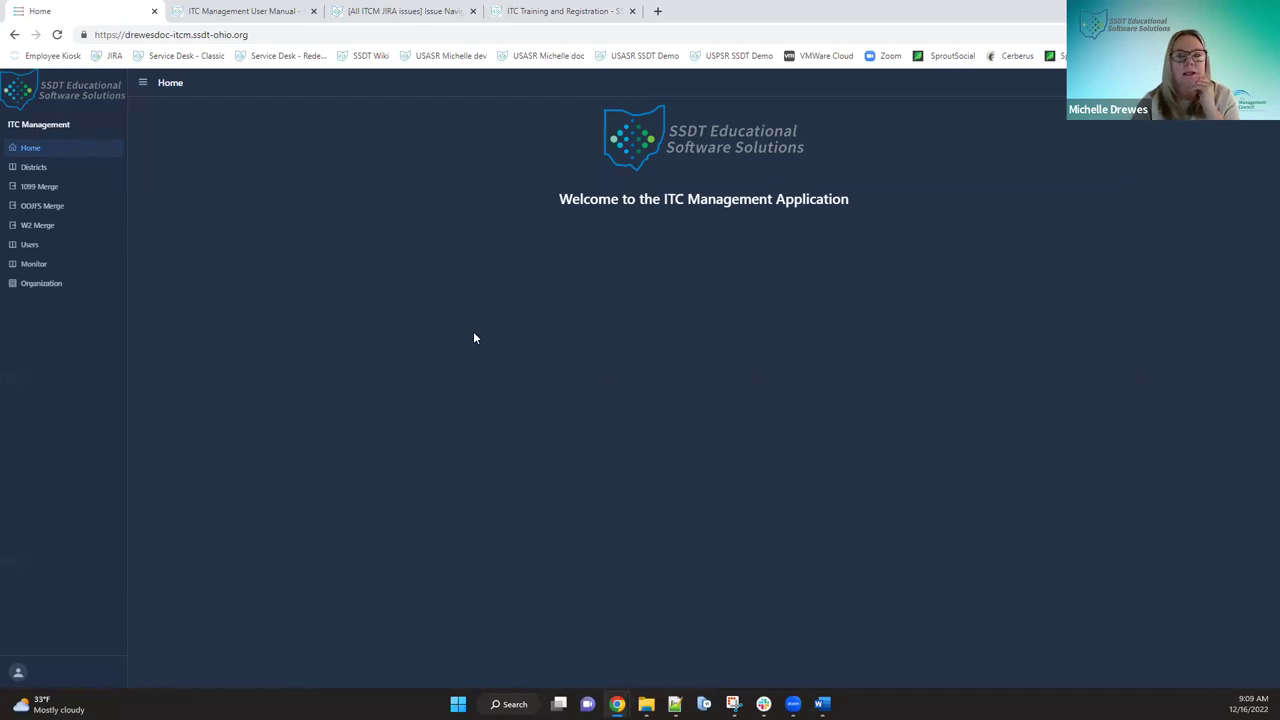
- Show the Users table listing the admin and jjones accounts
{"action": "left_click", "coordinate": [28, 247]}
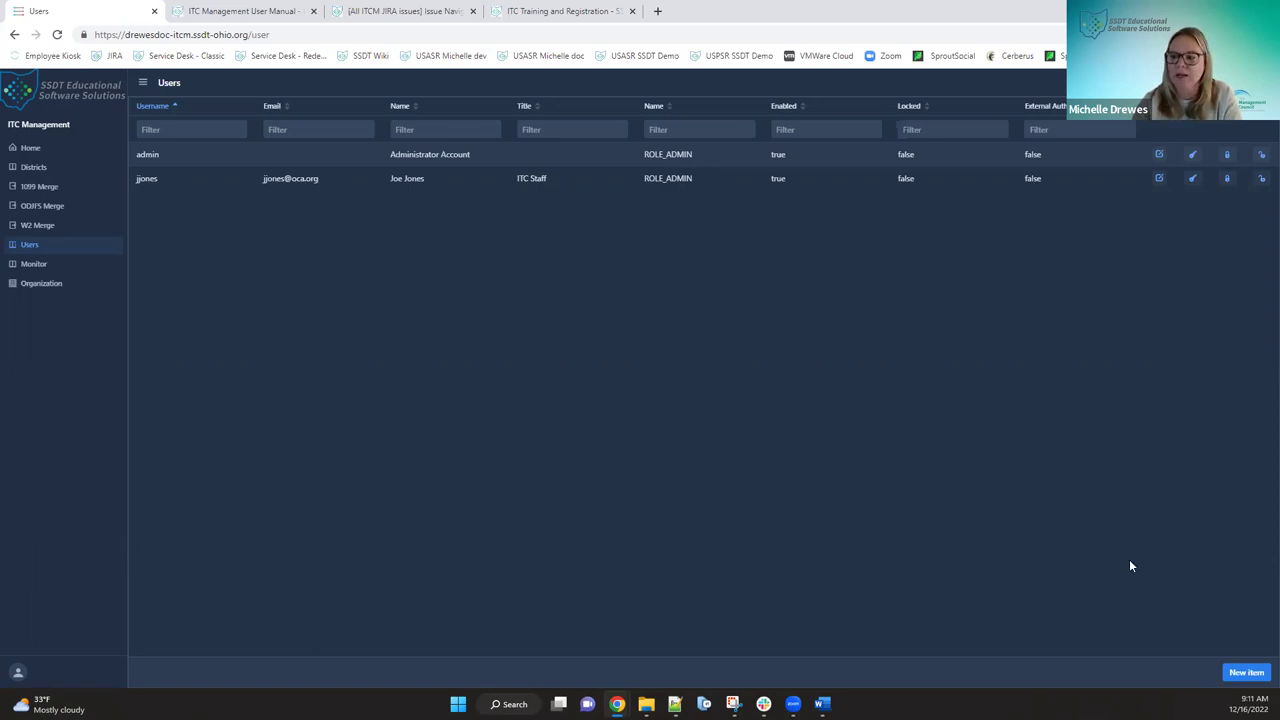
{"action": "left_click", "coordinate": [1245, 673]}
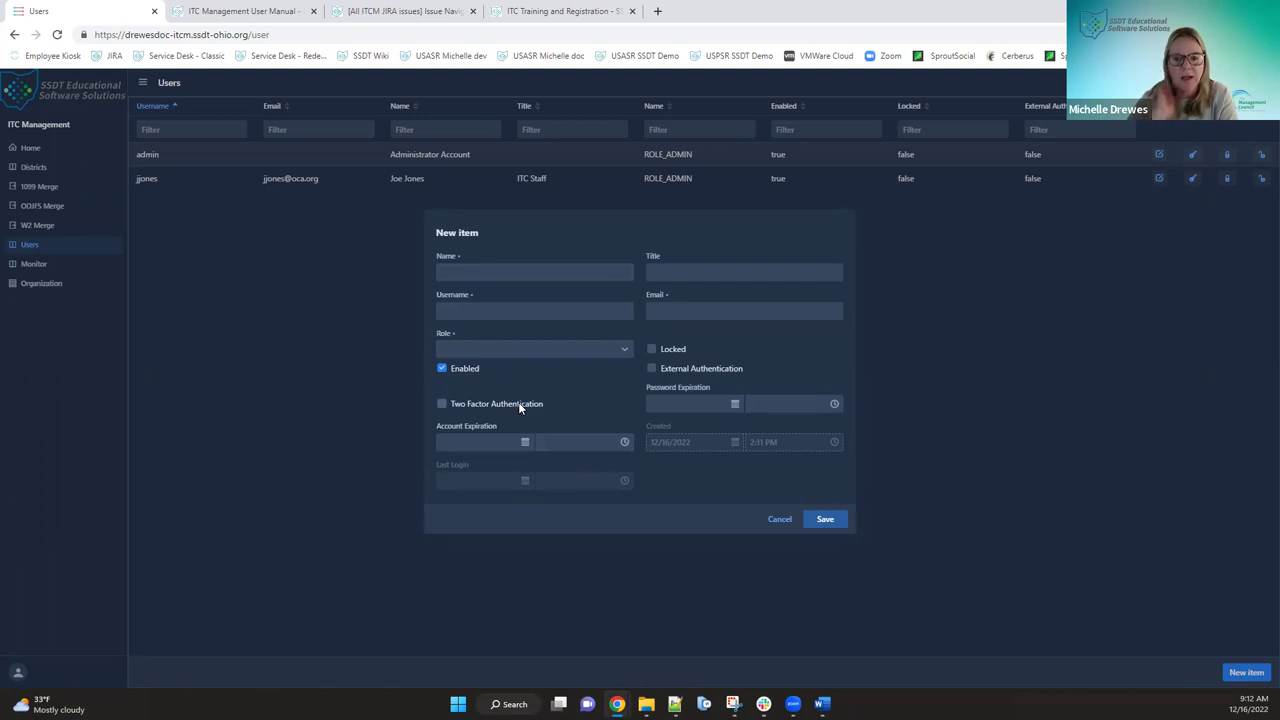
{"action": "left_click", "coordinate": [480, 272]}
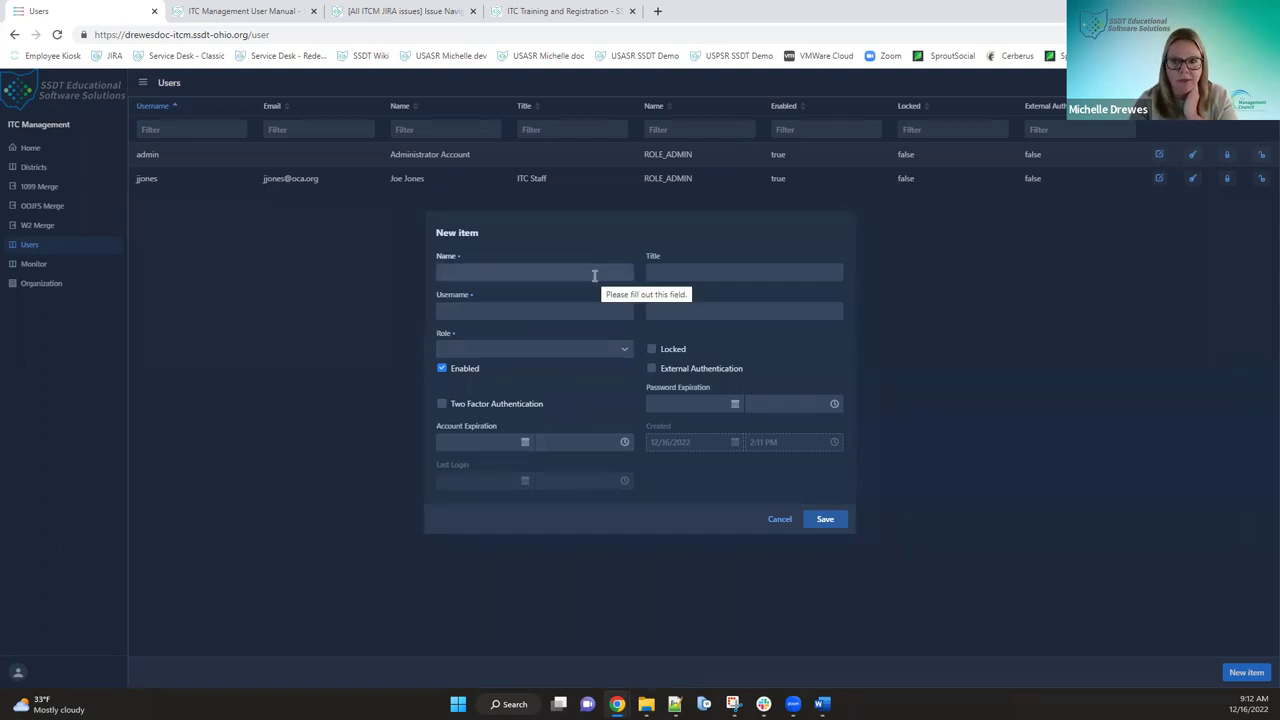
{"action": "left_click", "coordinate": [451, 312]}
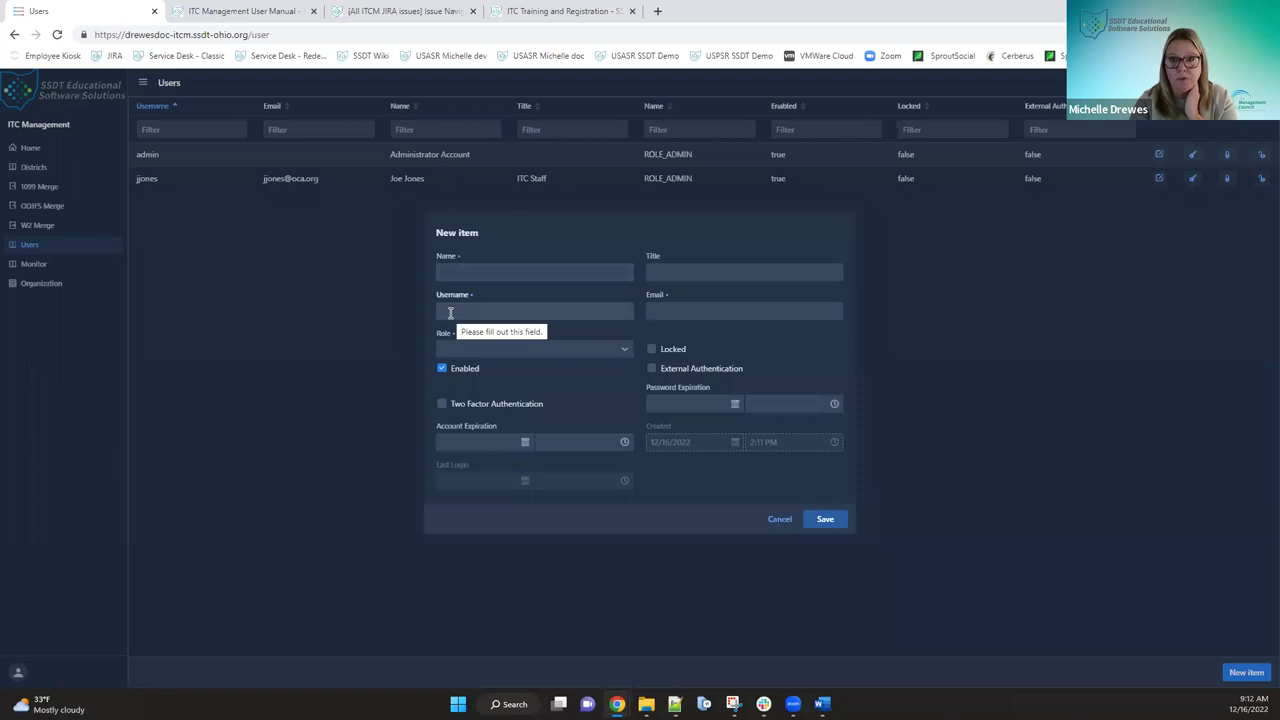
{"action": "left_click", "coordinate": [764, 313]}
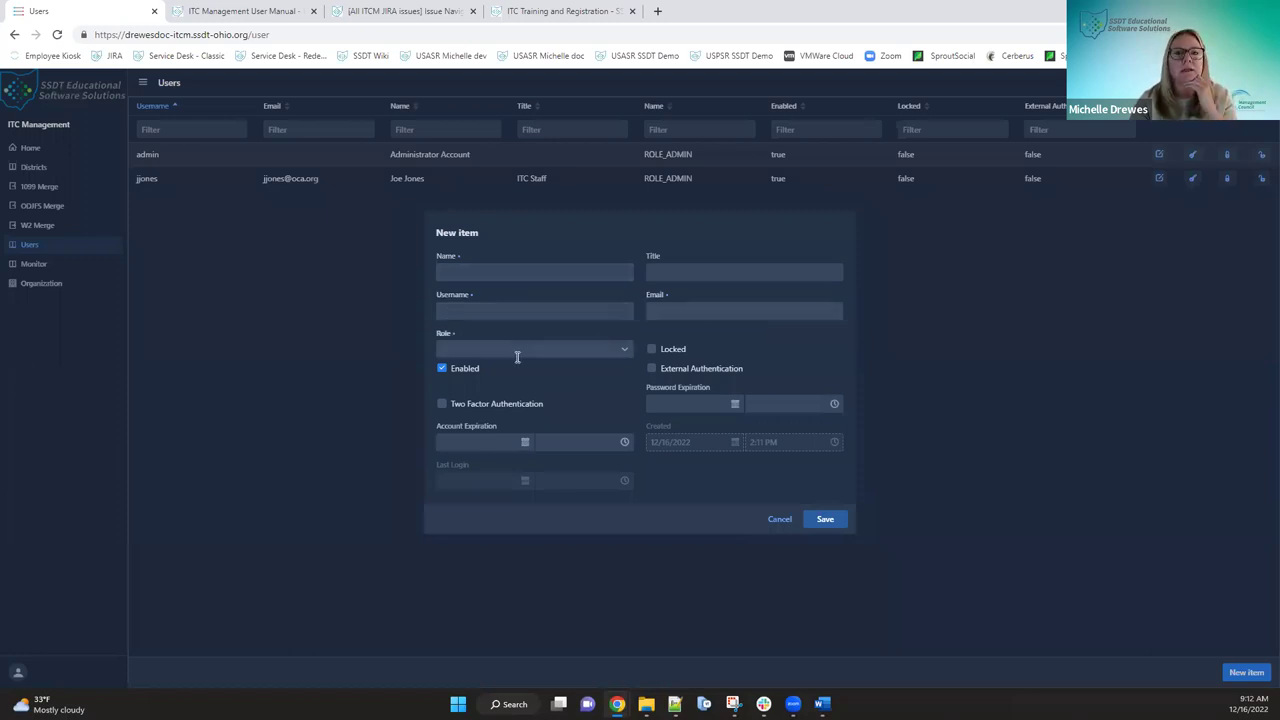
{"action": "left_click", "coordinate": [621, 349]}
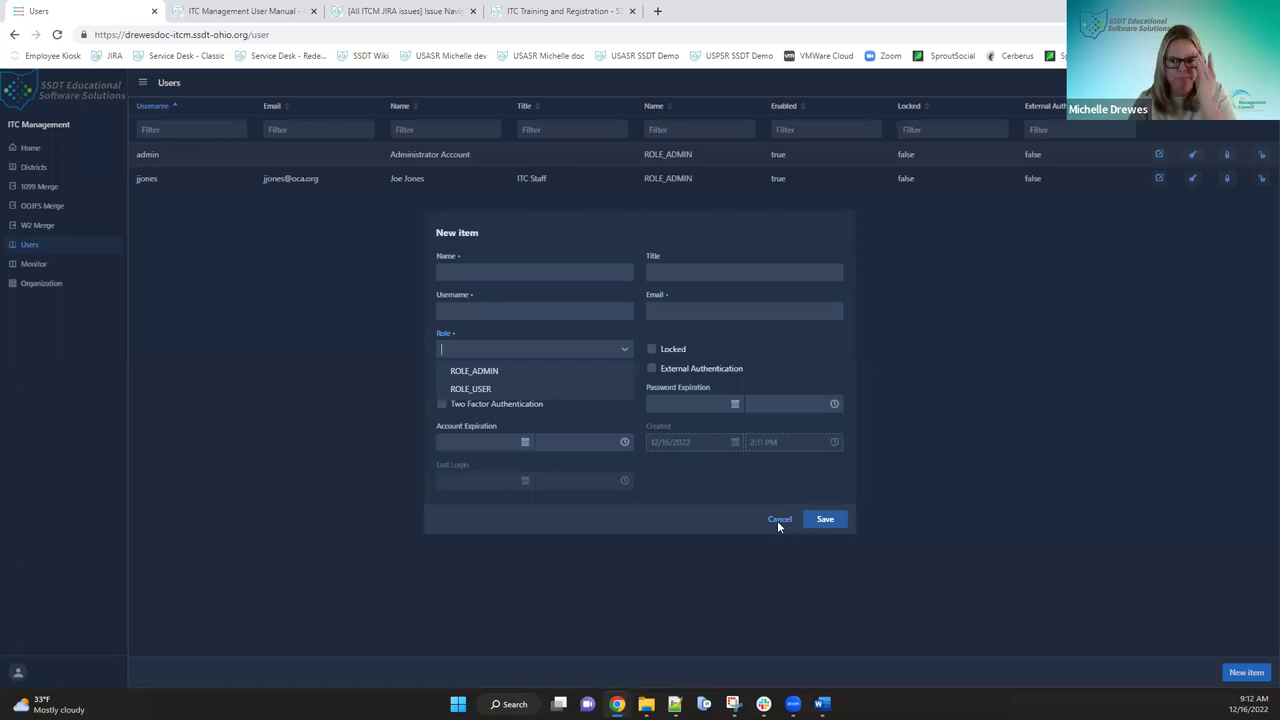
{"action": "key", "text": "Escape"}
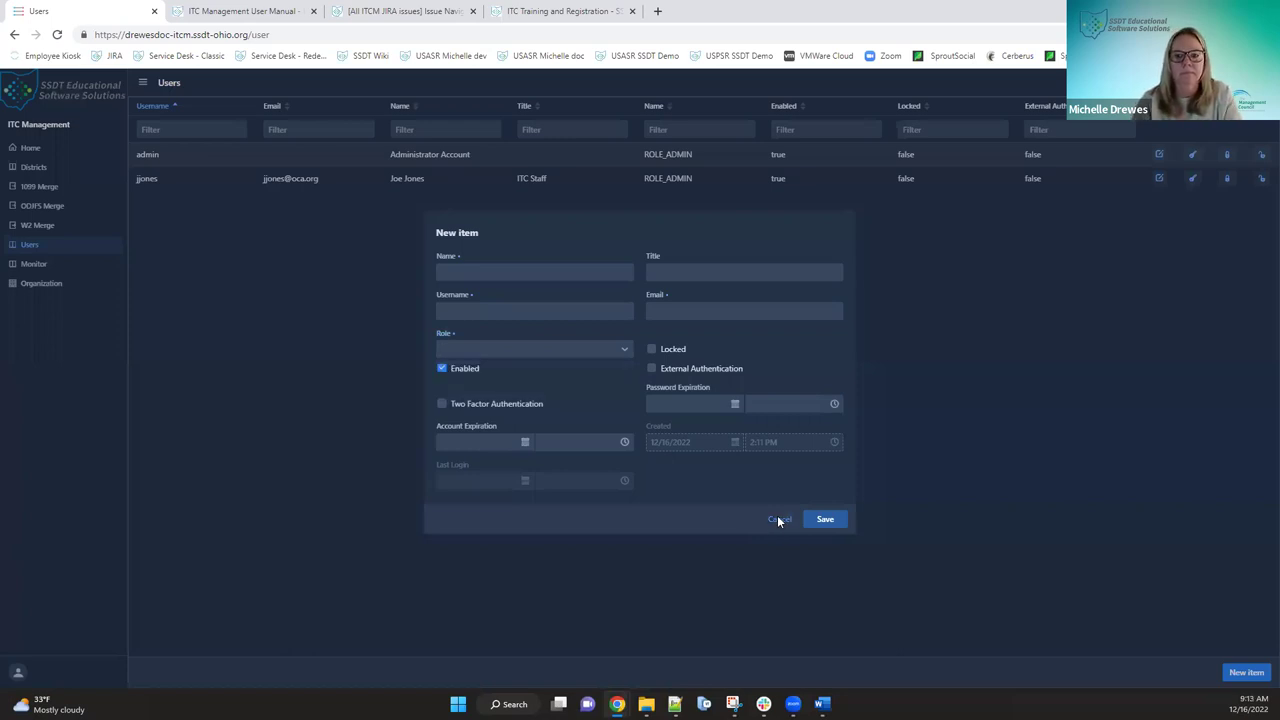
{"action": "left_click", "coordinate": [778, 519]}
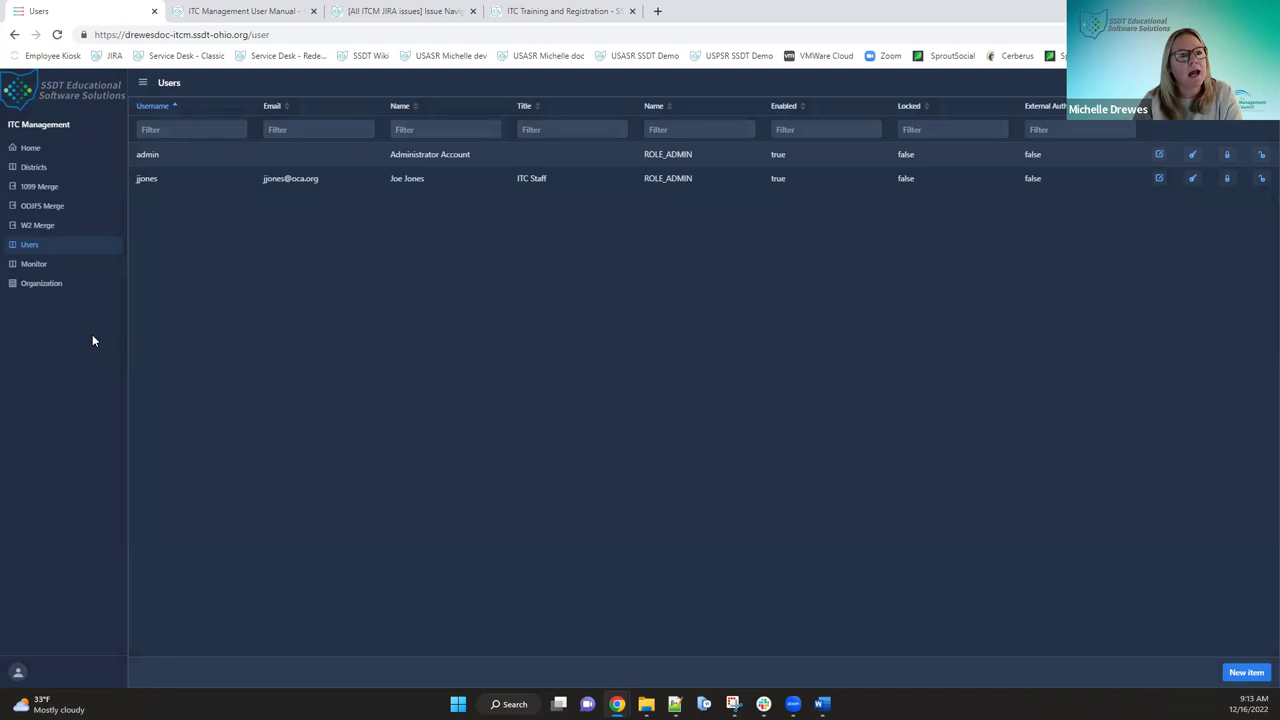
- Show the Monitor log of sign-in failures, admin sign-ins and the password change
{"action": "left_click", "coordinate": [36, 264]}
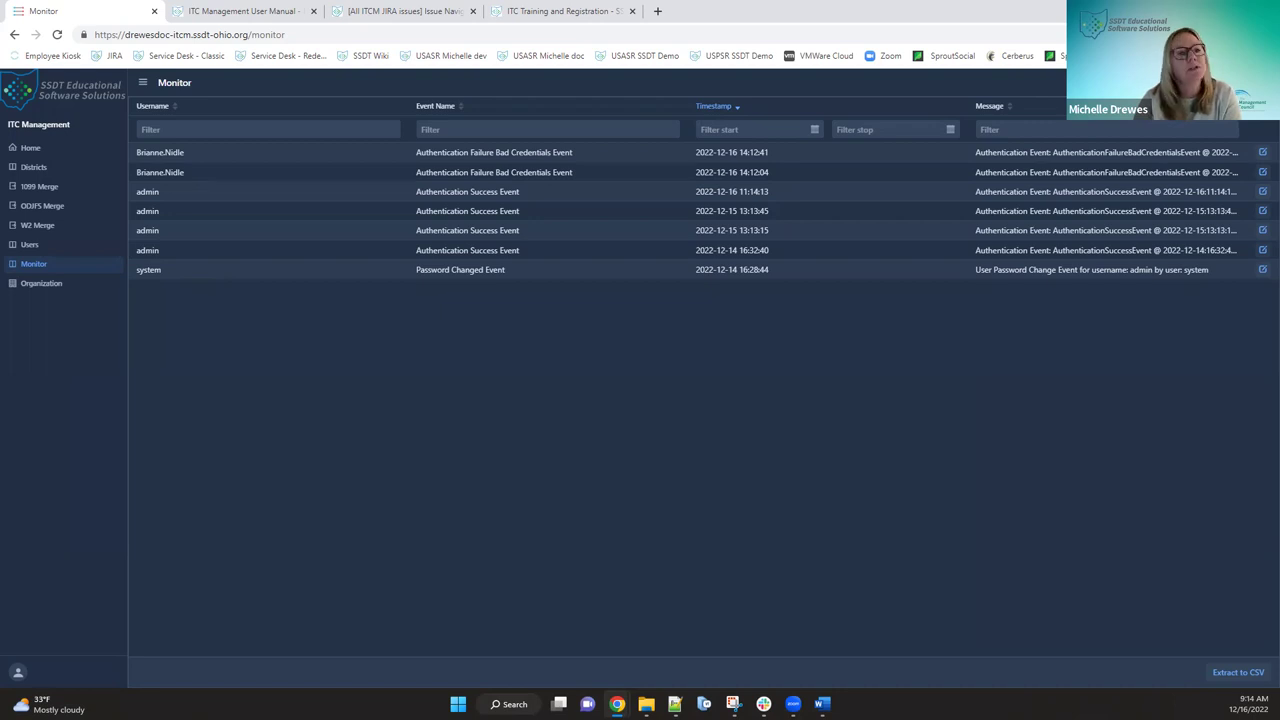
{"action": "left_click", "coordinate": [36, 286]}
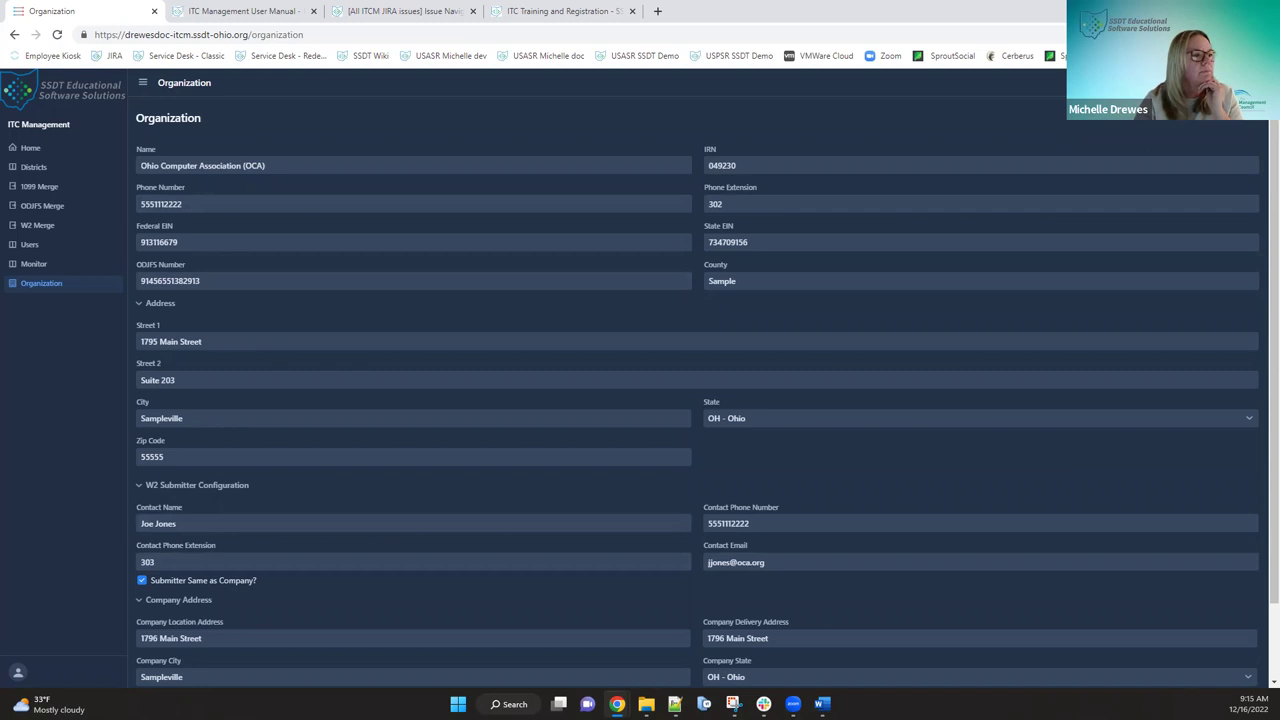
{"action": "scroll", "coordinate": [246, 377], "scroll_direction": "down", "scroll_amount": 1}
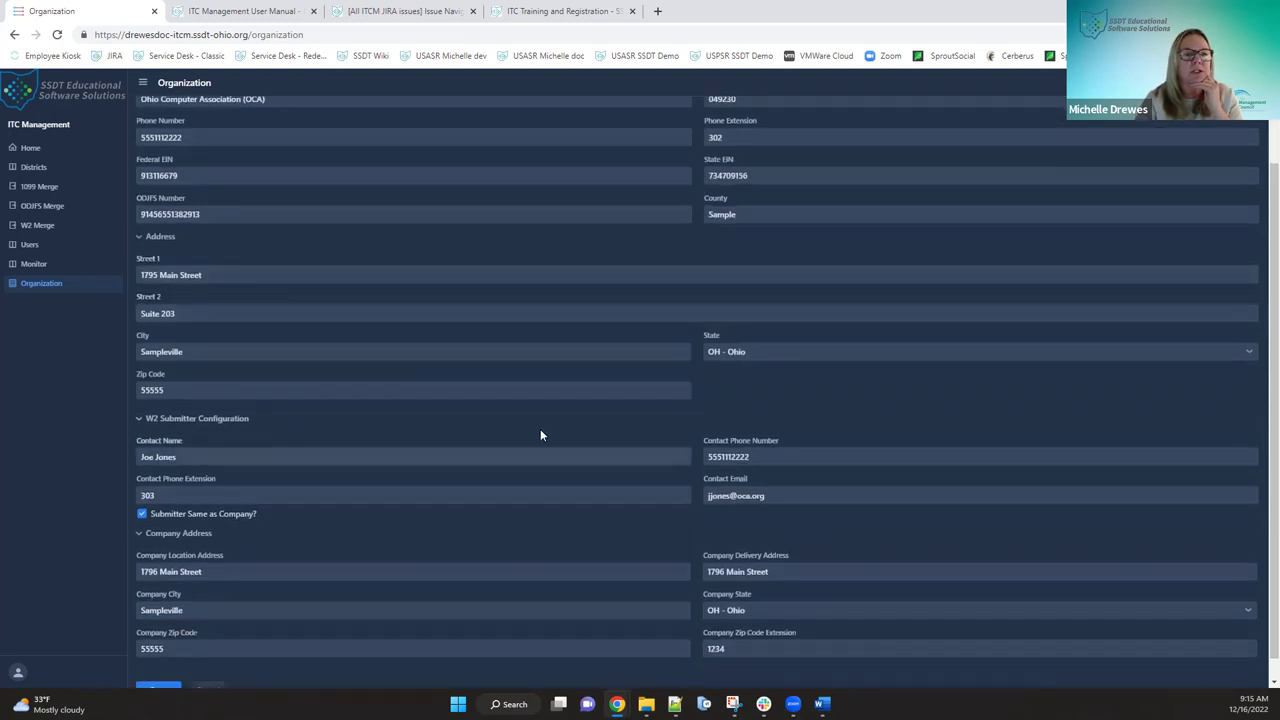
{"action": "scroll", "coordinate": [540, 435], "scroll_direction": "down", "scroll_amount": 1}
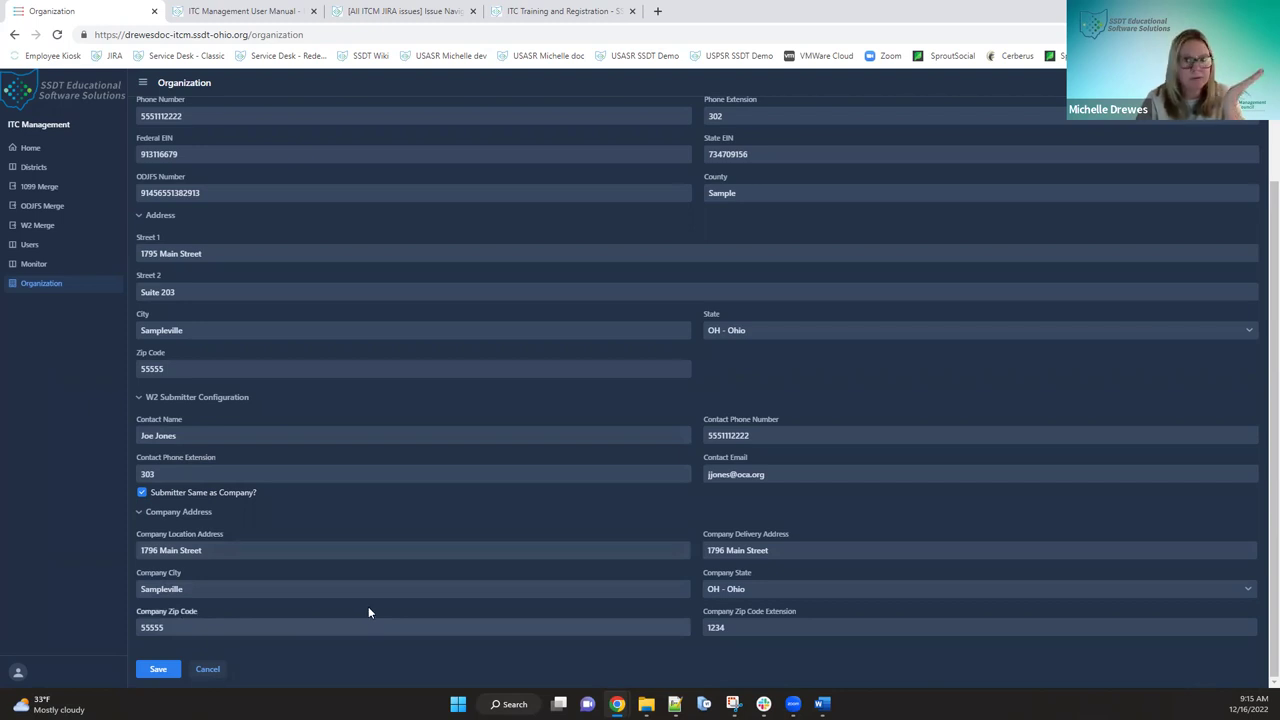
- Turn 'Submitter Same as Company?' off and back on, then save the Organization record
{"action": "left_click", "coordinate": [141, 488]}
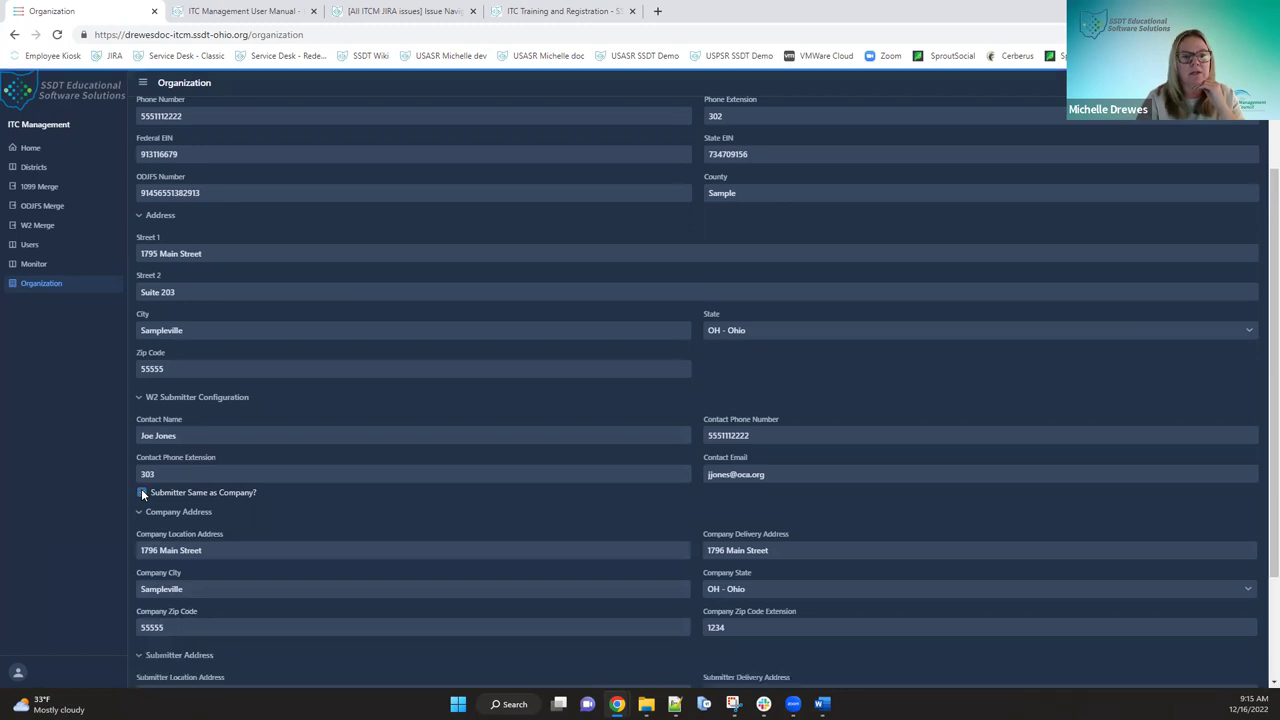
{"action": "scroll", "coordinate": [154, 519], "scroll_direction": "down", "scroll_amount": 2}
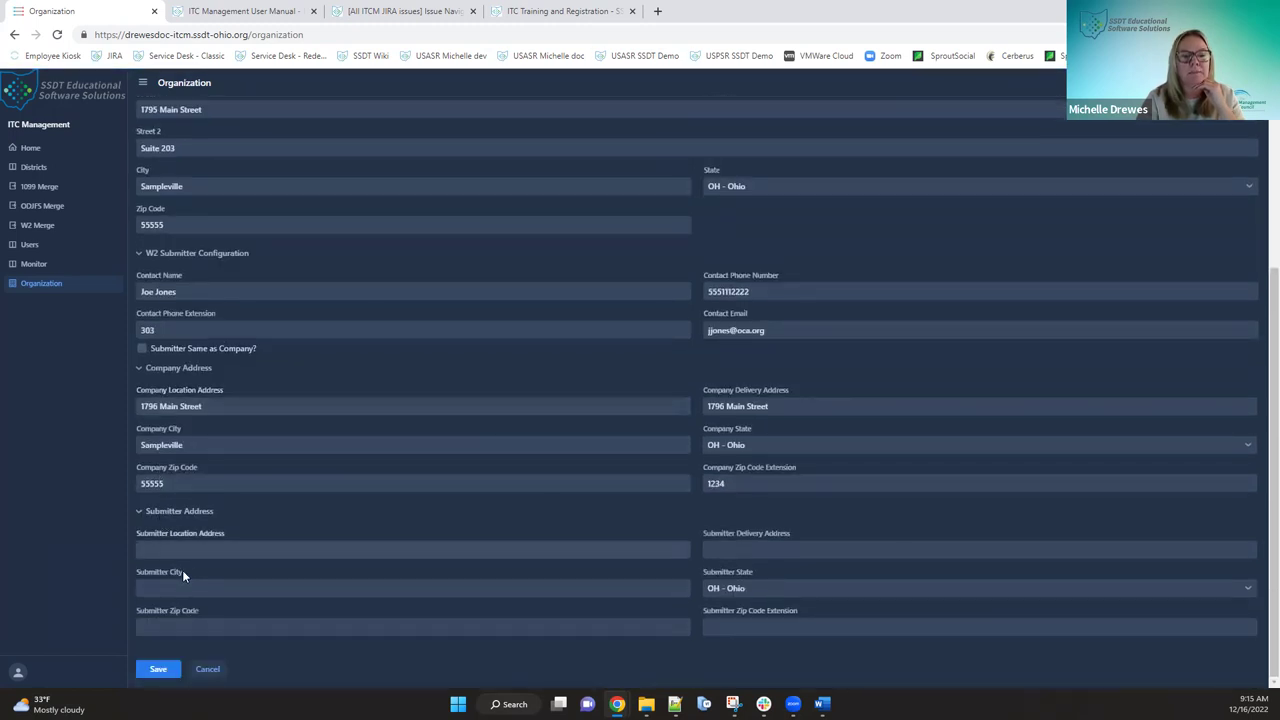
{"action": "left_click", "coordinate": [142, 348]}
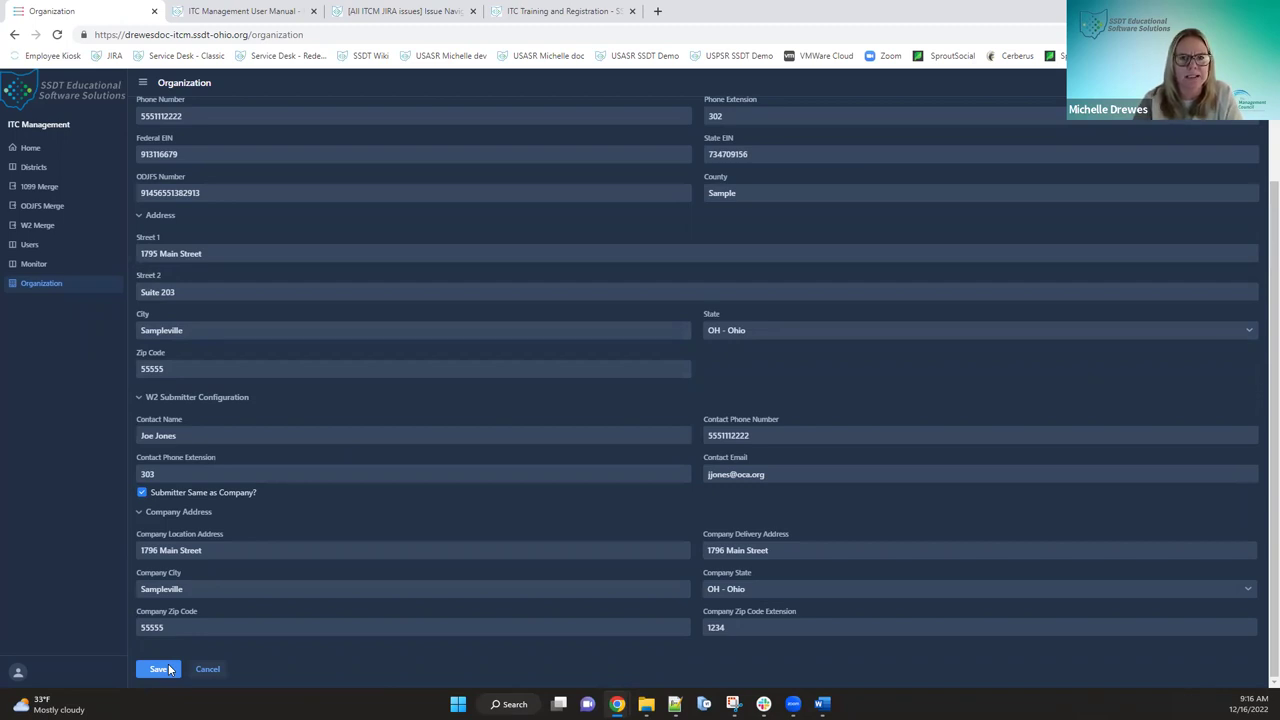
{"action": "left_click", "coordinate": [160, 671]}
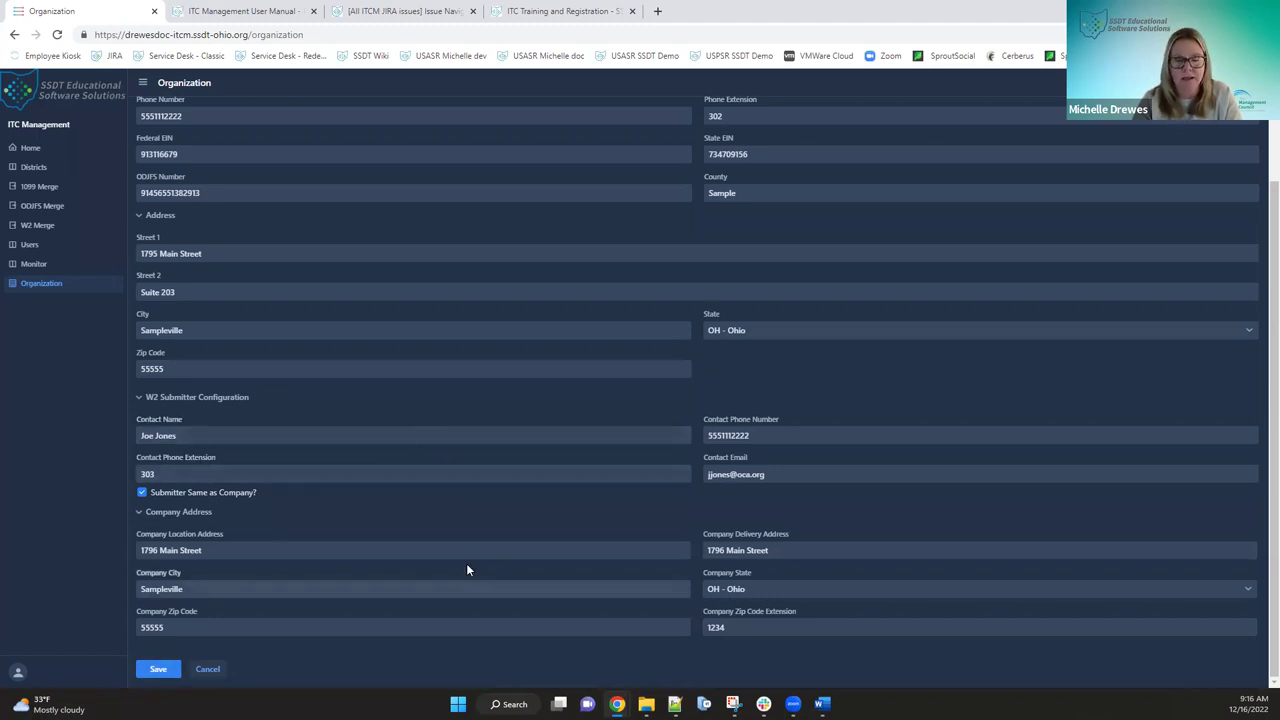
{"action": "scroll", "coordinate": [601, 542], "scroll_direction": "up", "scroll_amount": 2}
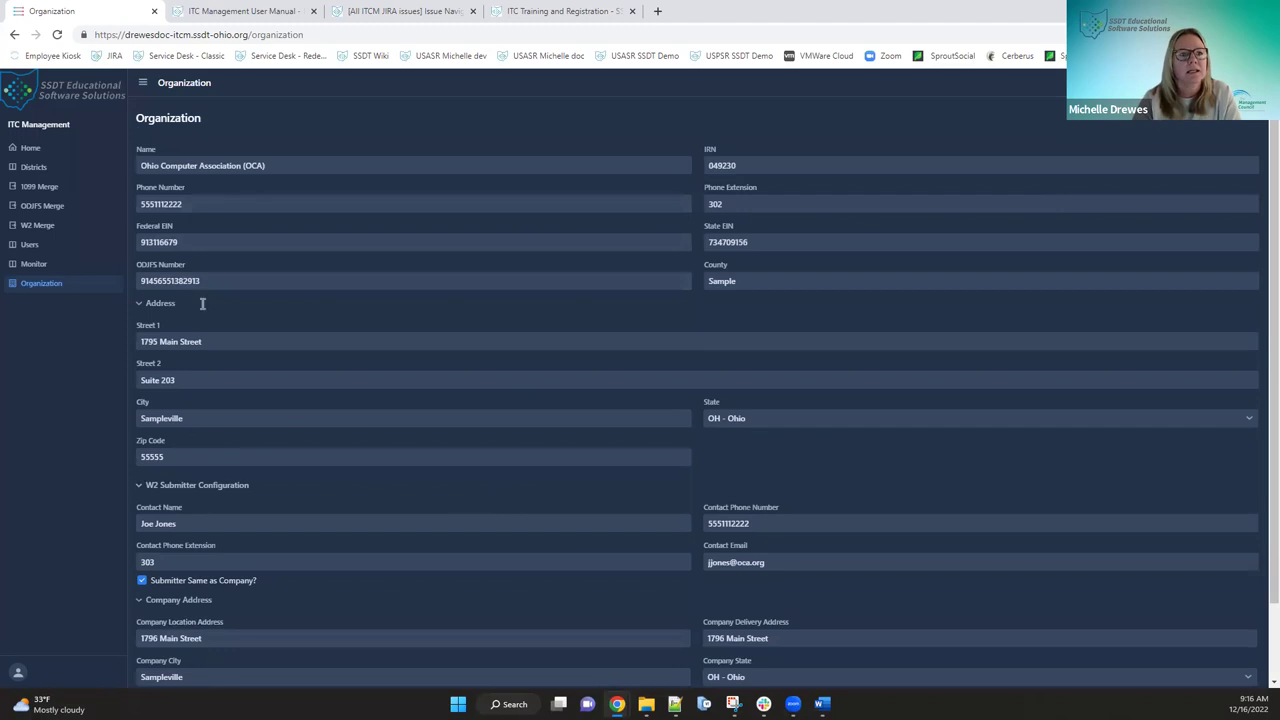
{"action": "left_click", "coordinate": [220, 12]}
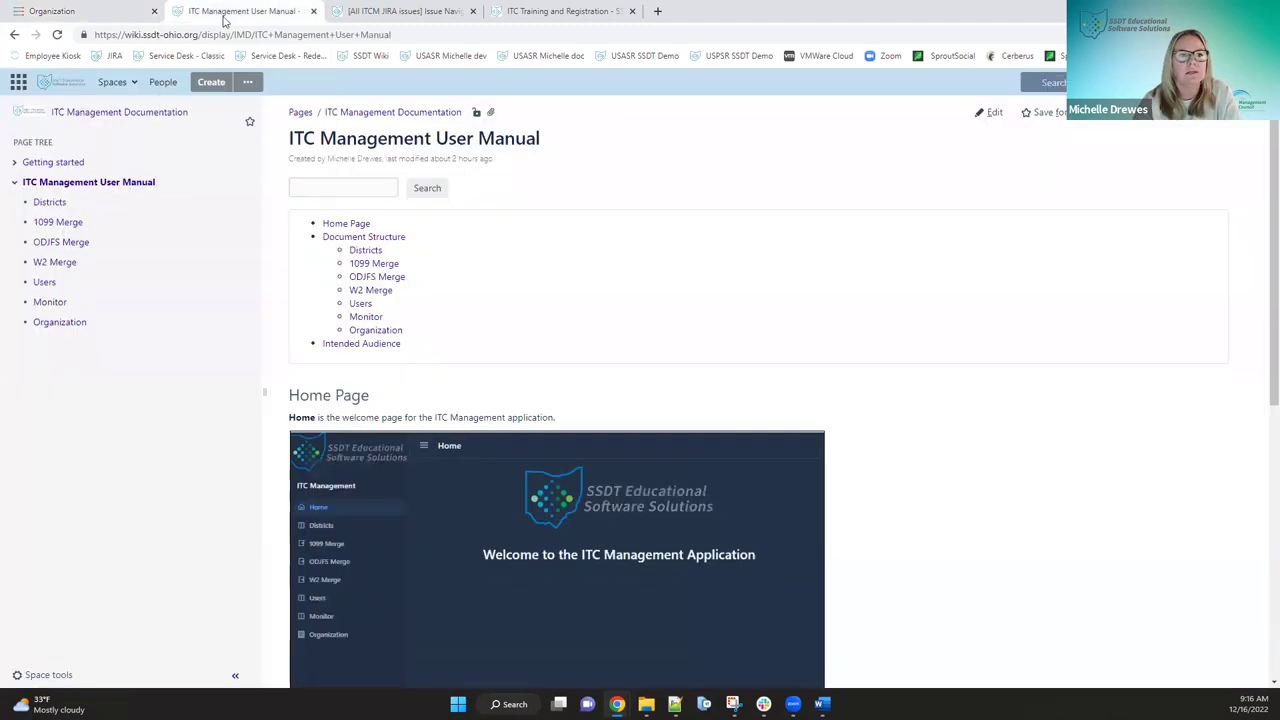
- Read the user manual's Organization page, then return to the ITC Management app
{"action": "left_click", "coordinate": [76, 330]}
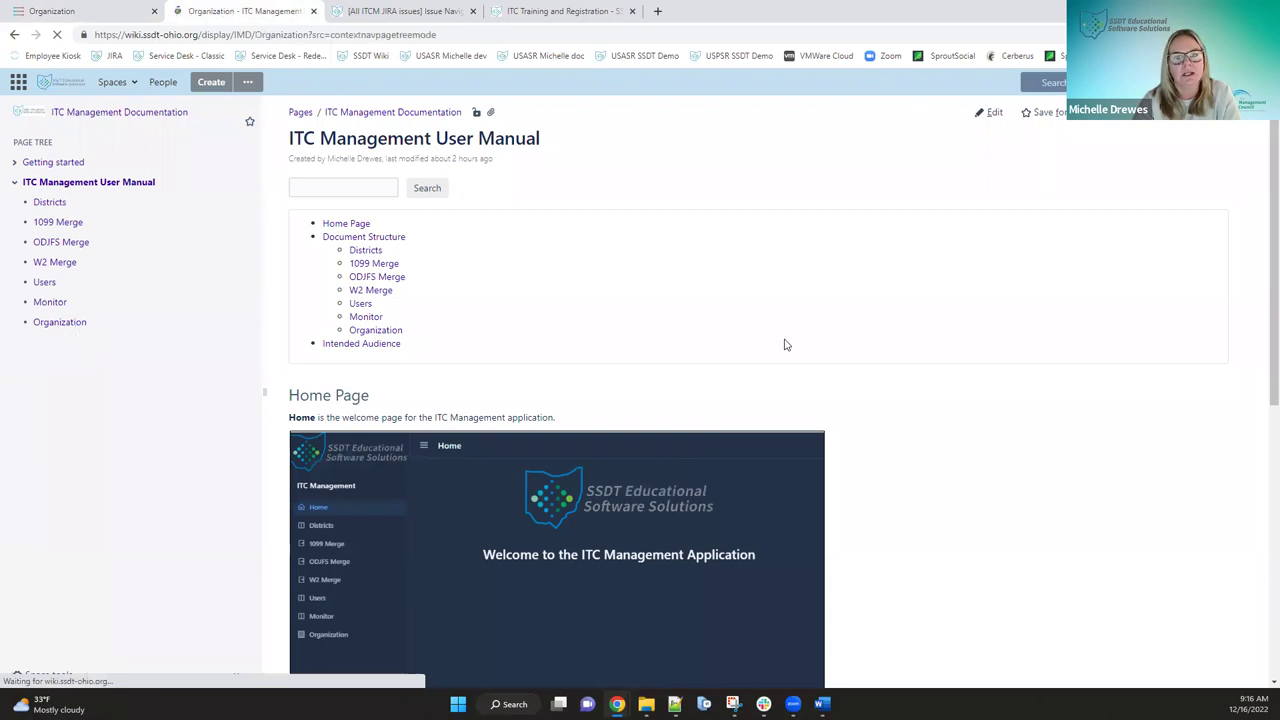
{"action": "scroll", "coordinate": [785, 346], "scroll_direction": "down", "scroll_amount": 4}
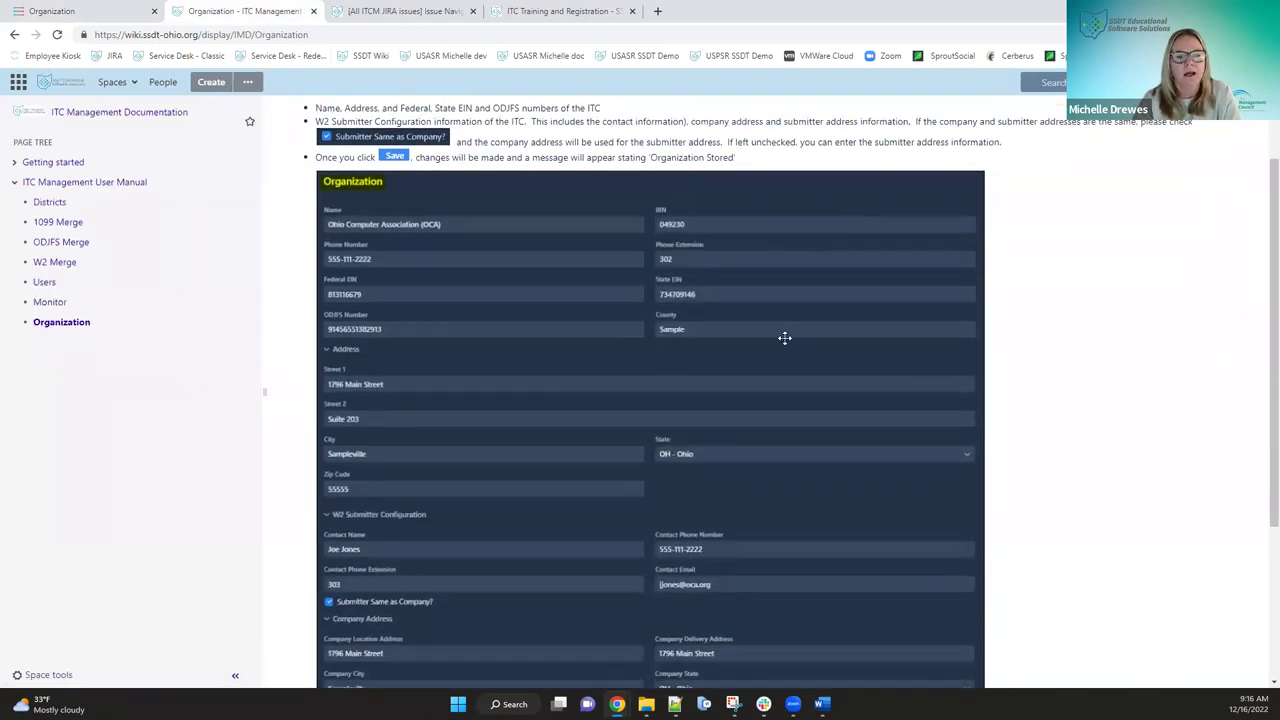
{"action": "scroll", "coordinate": [785, 337], "scroll_direction": "up", "scroll_amount": 1}
{"action": "scroll", "coordinate": [785, 338], "scroll_direction": "up", "scroll_amount": 1}
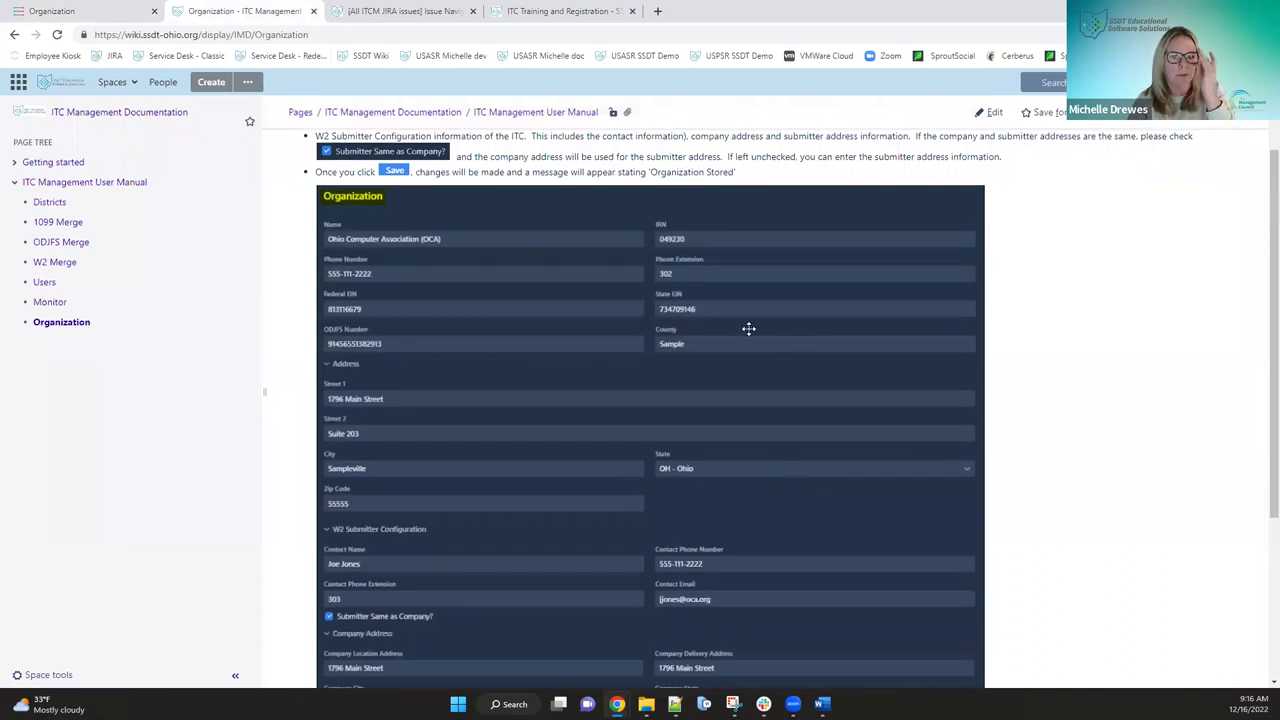
{"action": "scroll", "coordinate": [712, 215], "scroll_direction": "up", "scroll_amount": 1}
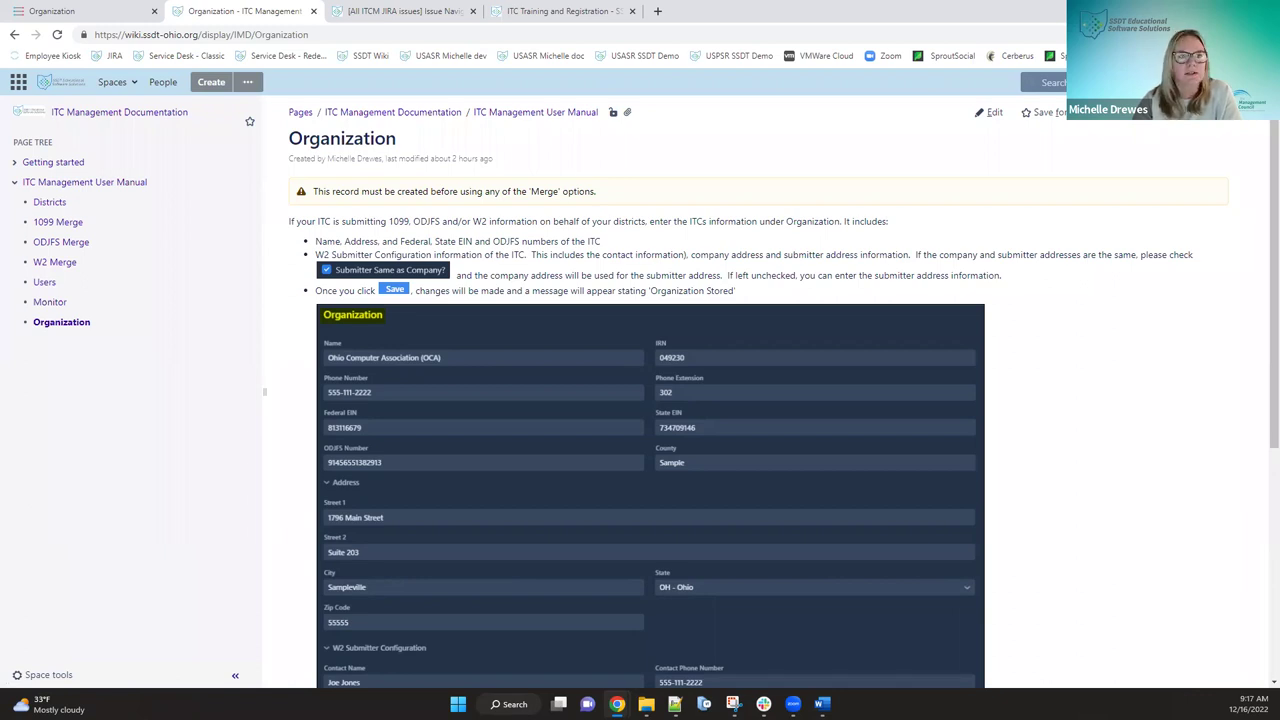
{"action": "left_click", "coordinate": [96, 14]}
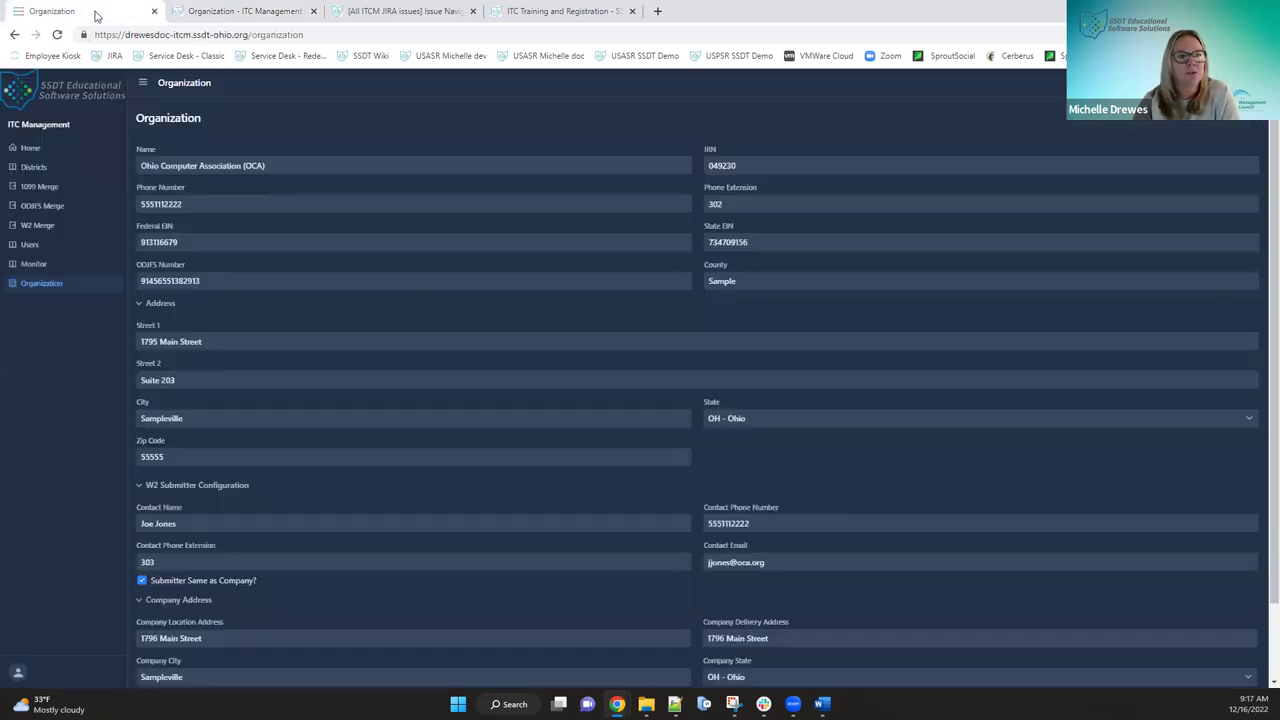
- Show the Districts list of eight districts with IRN, name, phone and address
{"action": "left_click", "coordinate": [33, 166]}
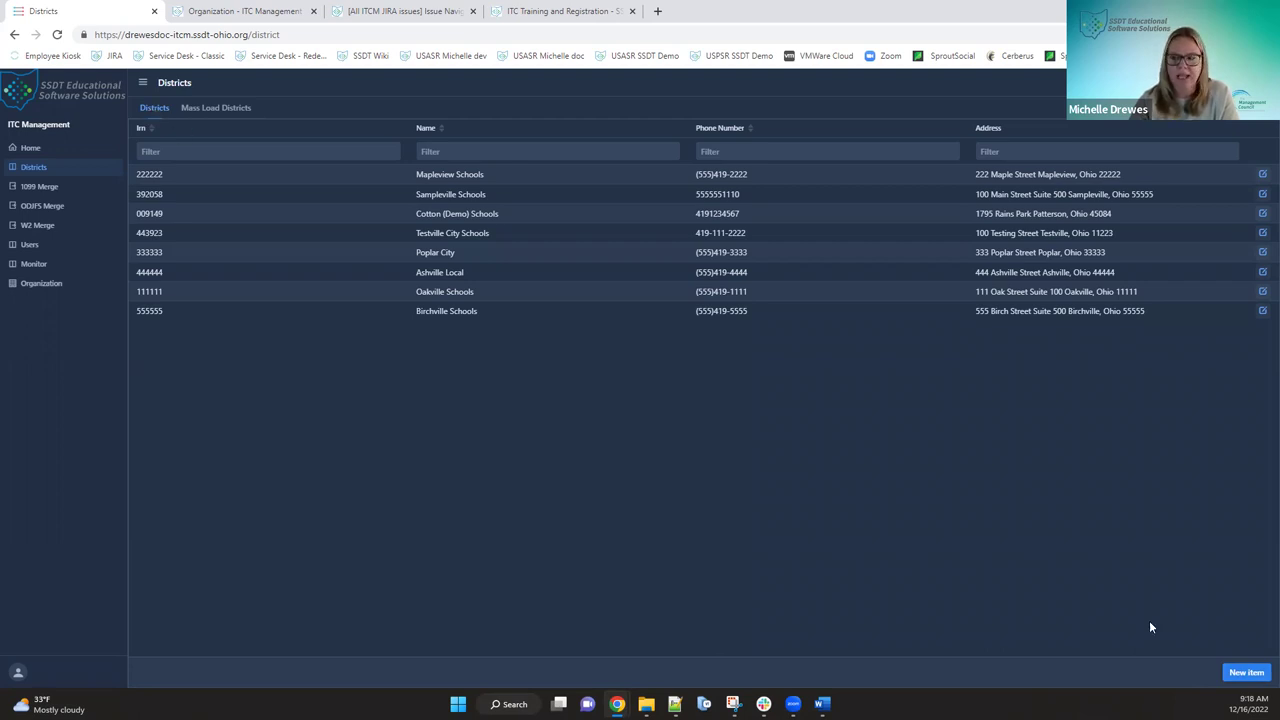
{"action": "left_click", "coordinate": [1240, 672]}
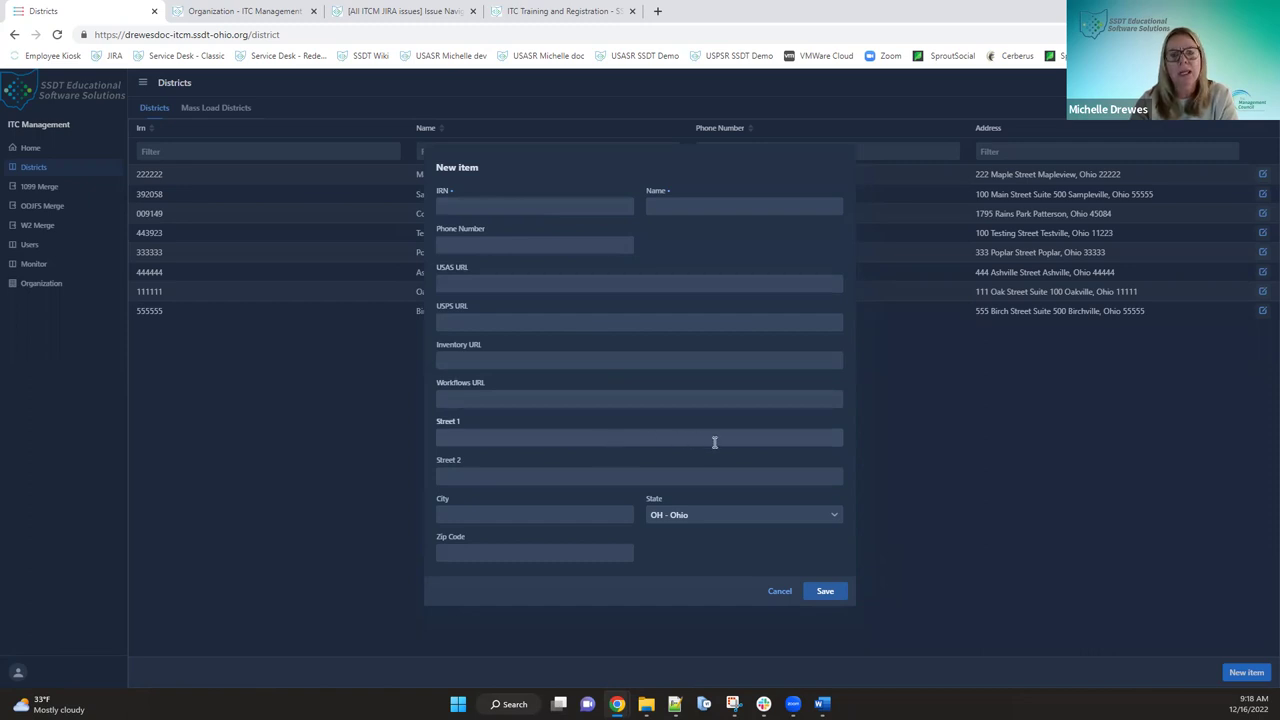
{"action": "left_click", "coordinate": [778, 591]}
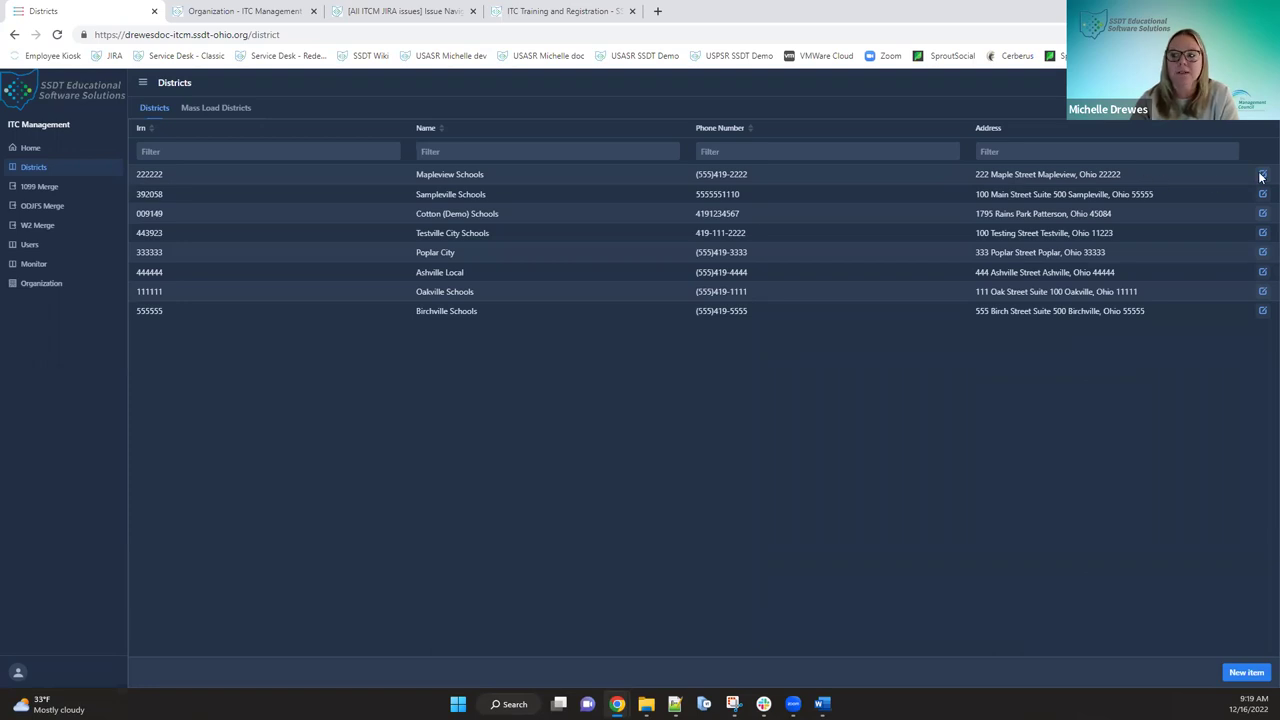
- Open Mapleview Schools for editing, cancel without changes, and switch to Mass Load Districts
{"action": "left_click", "coordinate": [1262, 177]}
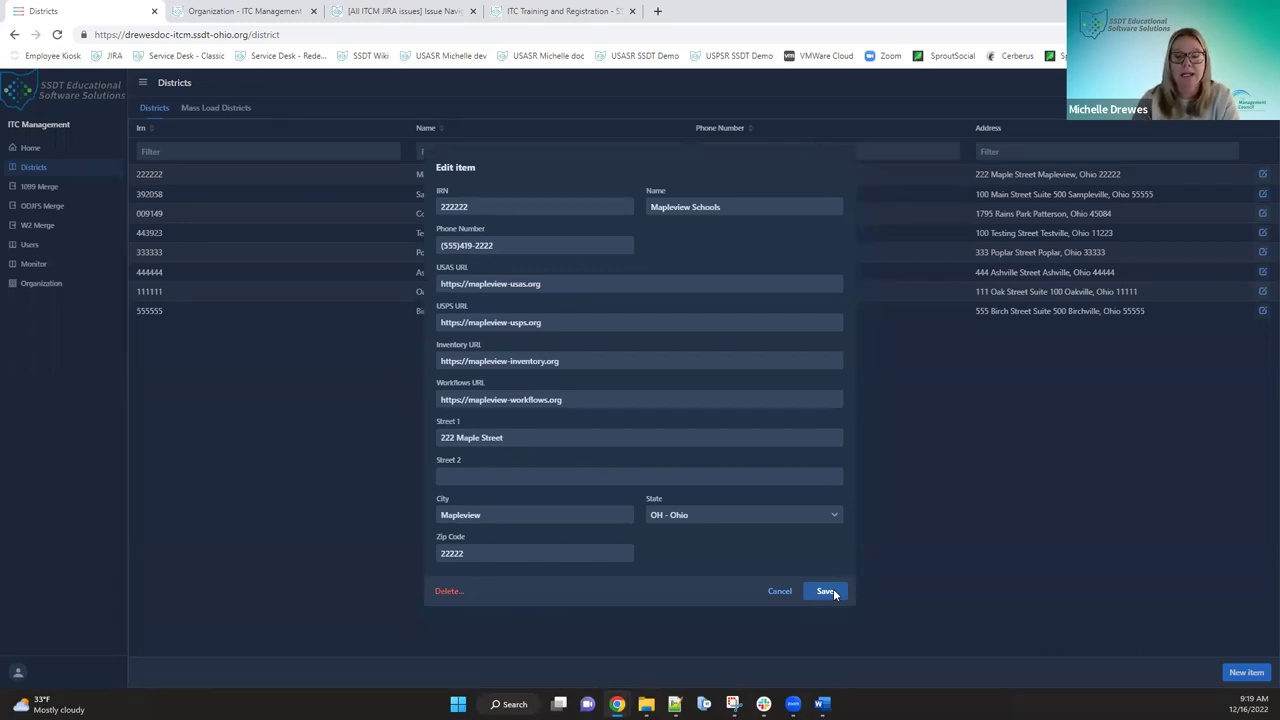
{"action": "left_click", "coordinate": [779, 591]}
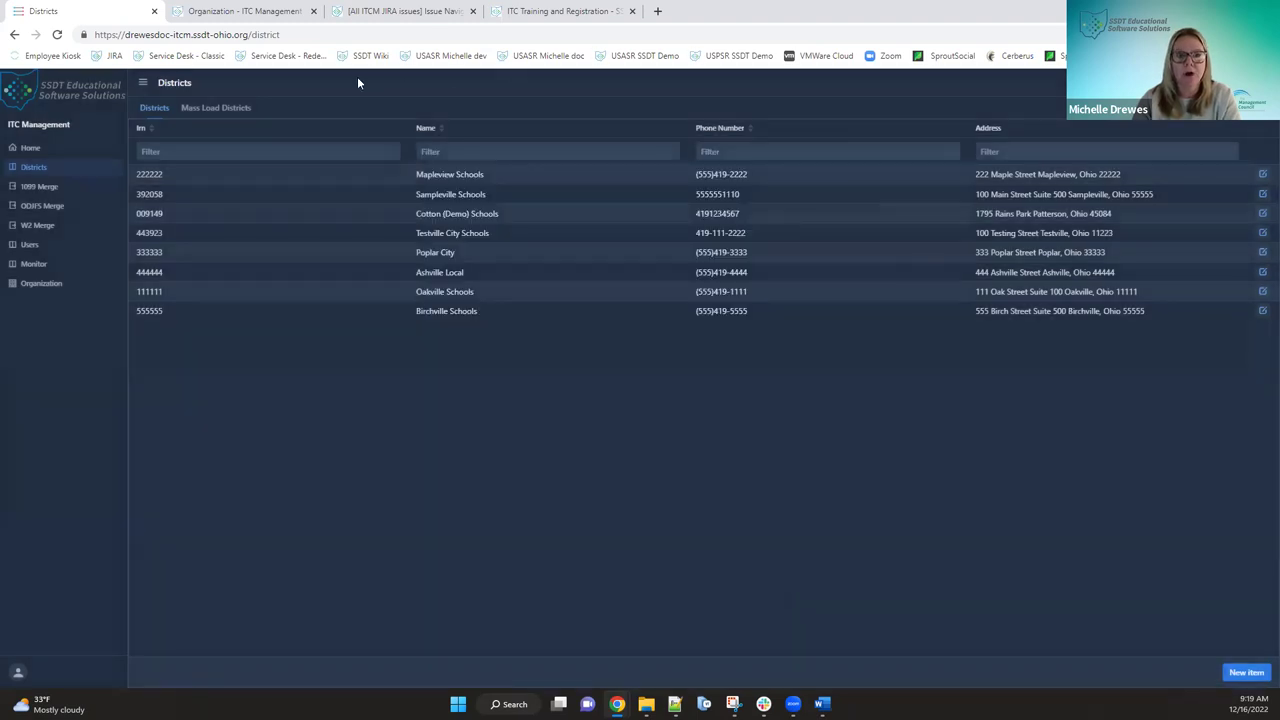
{"action": "left_click", "coordinate": [237, 108]}
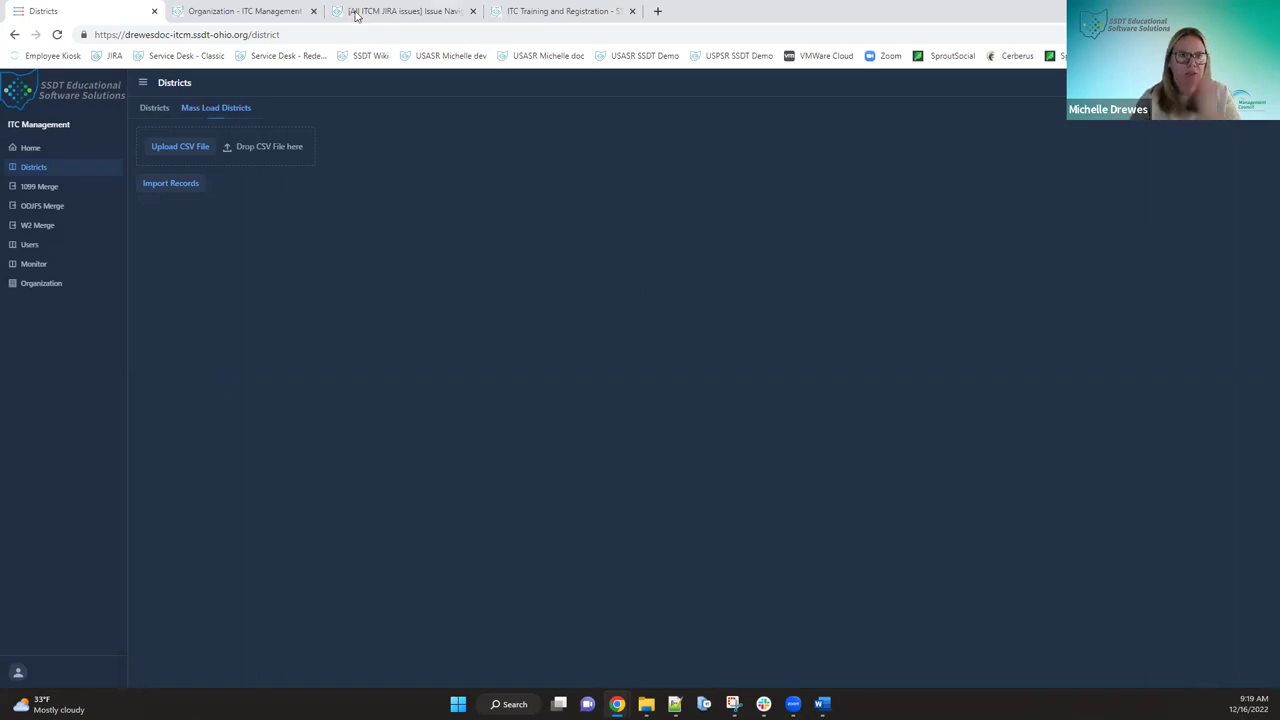
- Open the wiki's Districts manual page and scroll to the District Import Criteria table
{"action": "left_click", "coordinate": [250, 11]}
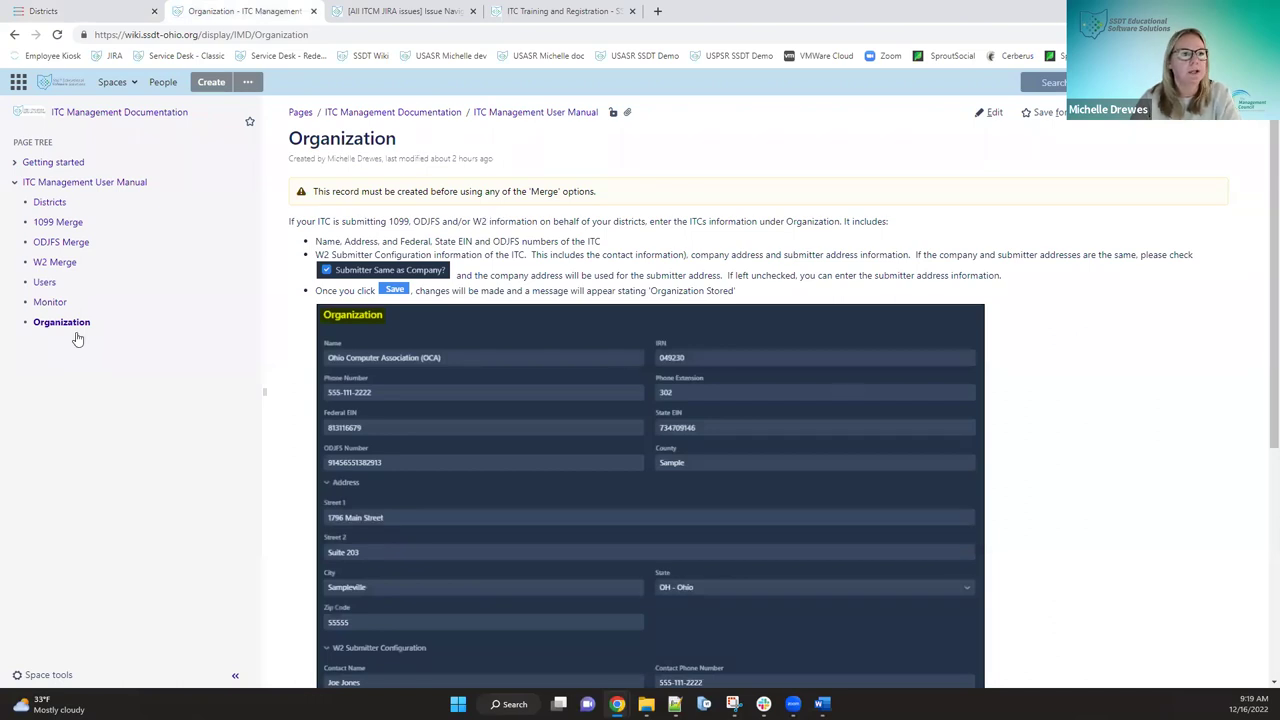
{"action": "left_click", "coordinate": [50, 203]}
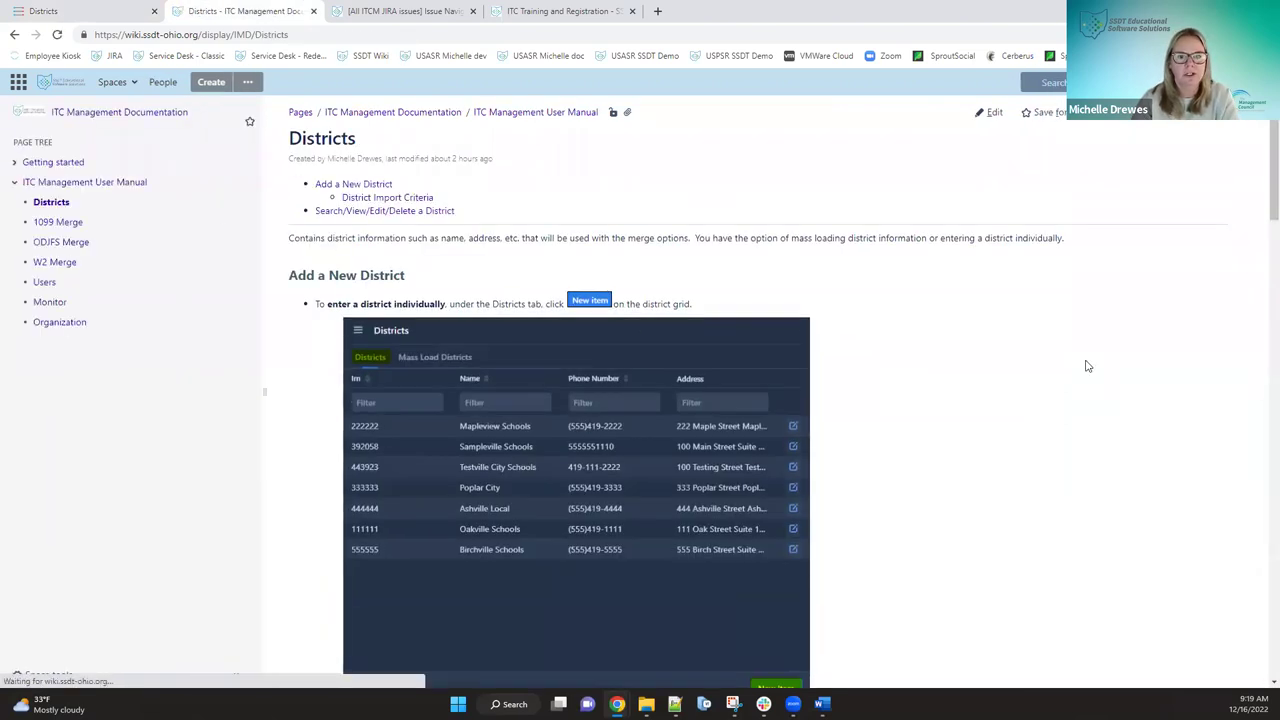
{"action": "scroll", "coordinate": [1088, 366], "scroll_direction": "down", "scroll_amount": 2}
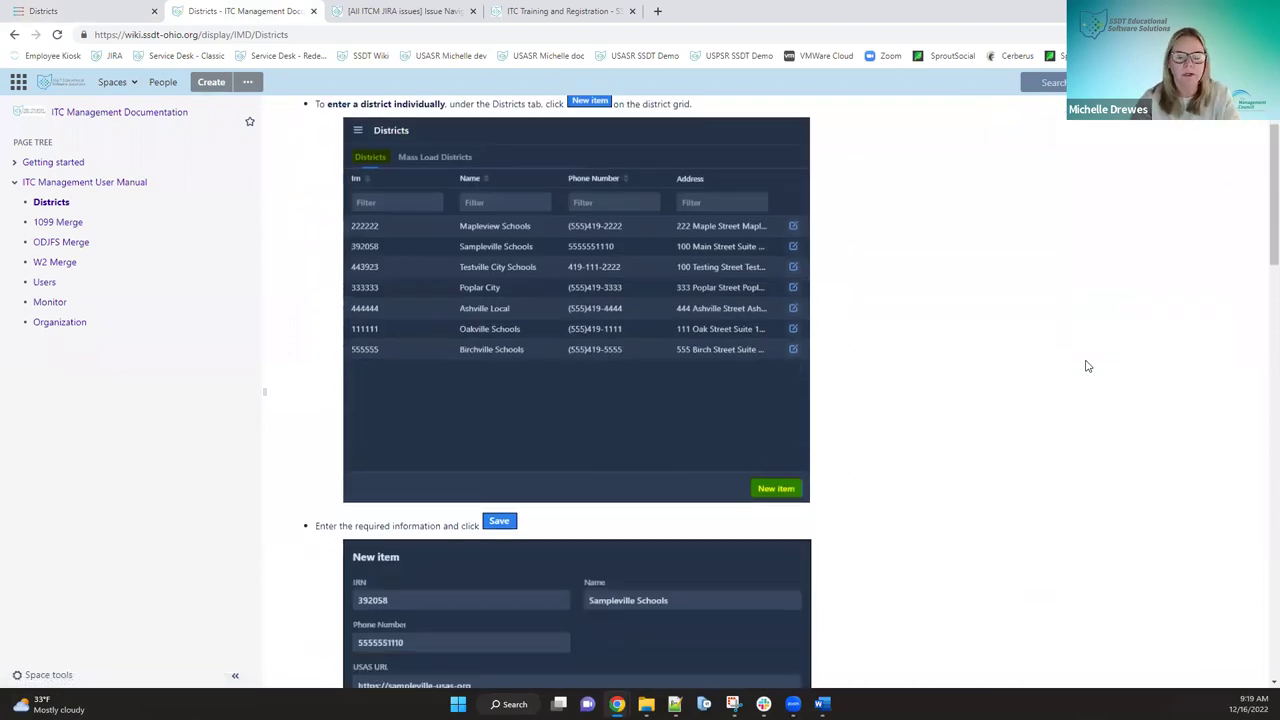
{"action": "scroll", "coordinate": [1088, 366], "scroll_direction": "down", "scroll_amount": 7}
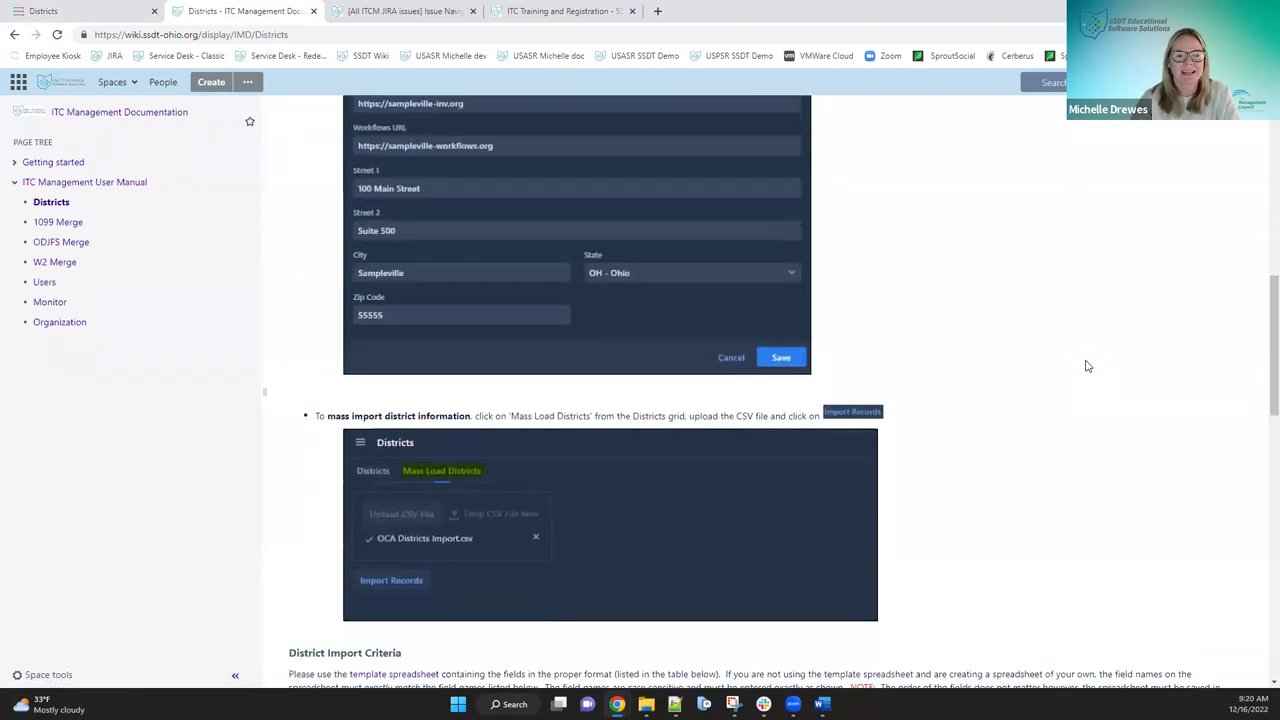
{"action": "scroll", "coordinate": [1088, 366], "scroll_direction": "down", "scroll_amount": 2}
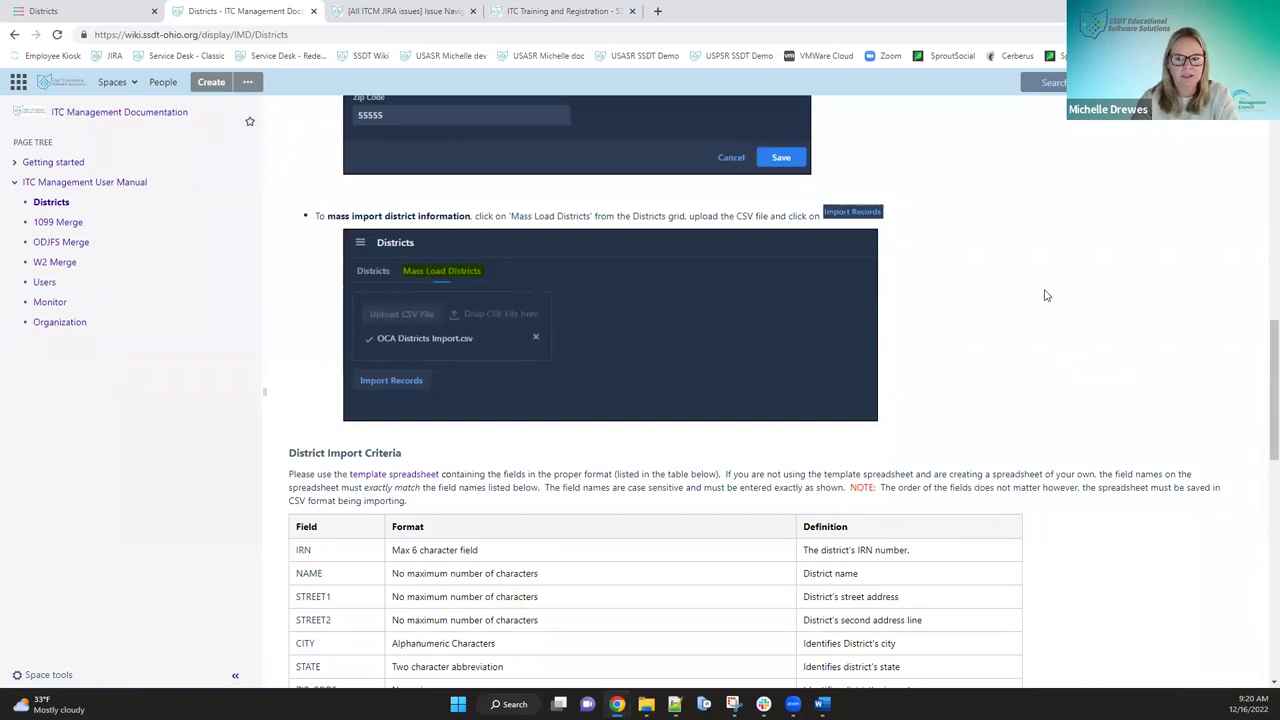
{"action": "scroll", "coordinate": [1046, 295], "scroll_direction": "down", "scroll_amount": 1}
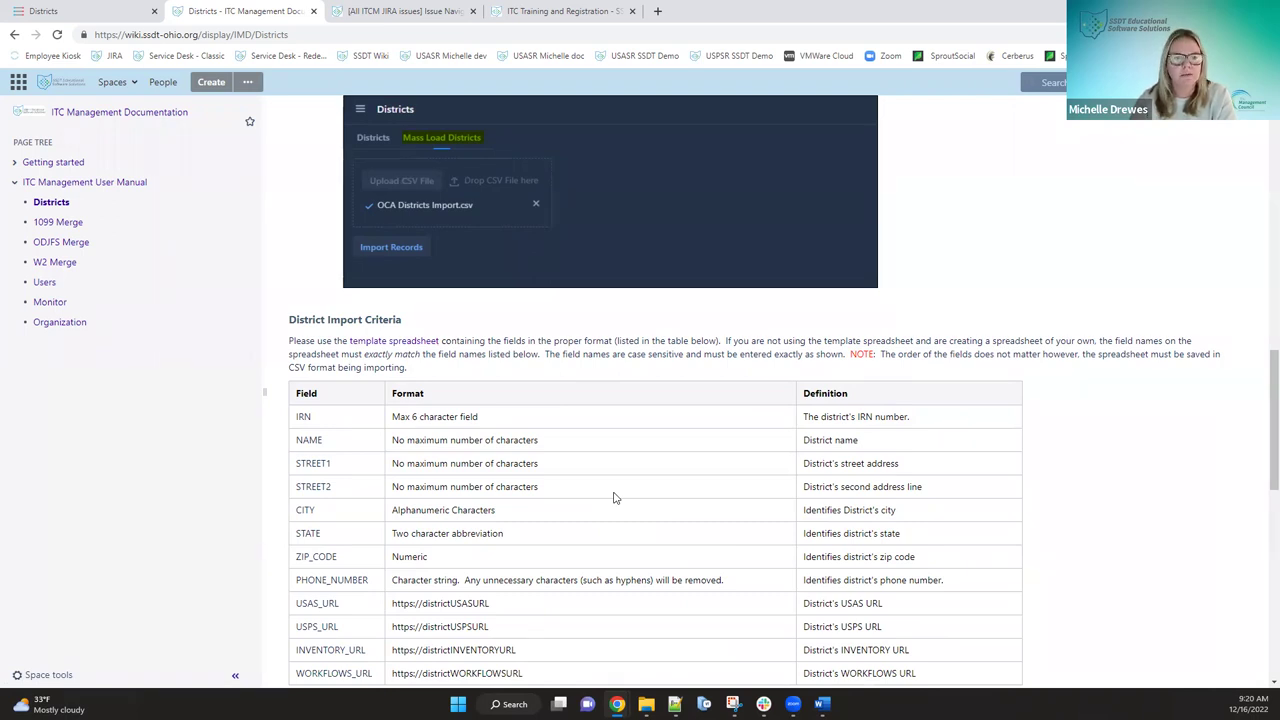
{"action": "scroll", "coordinate": [615, 497], "scroll_direction": "down", "scroll_amount": 1}
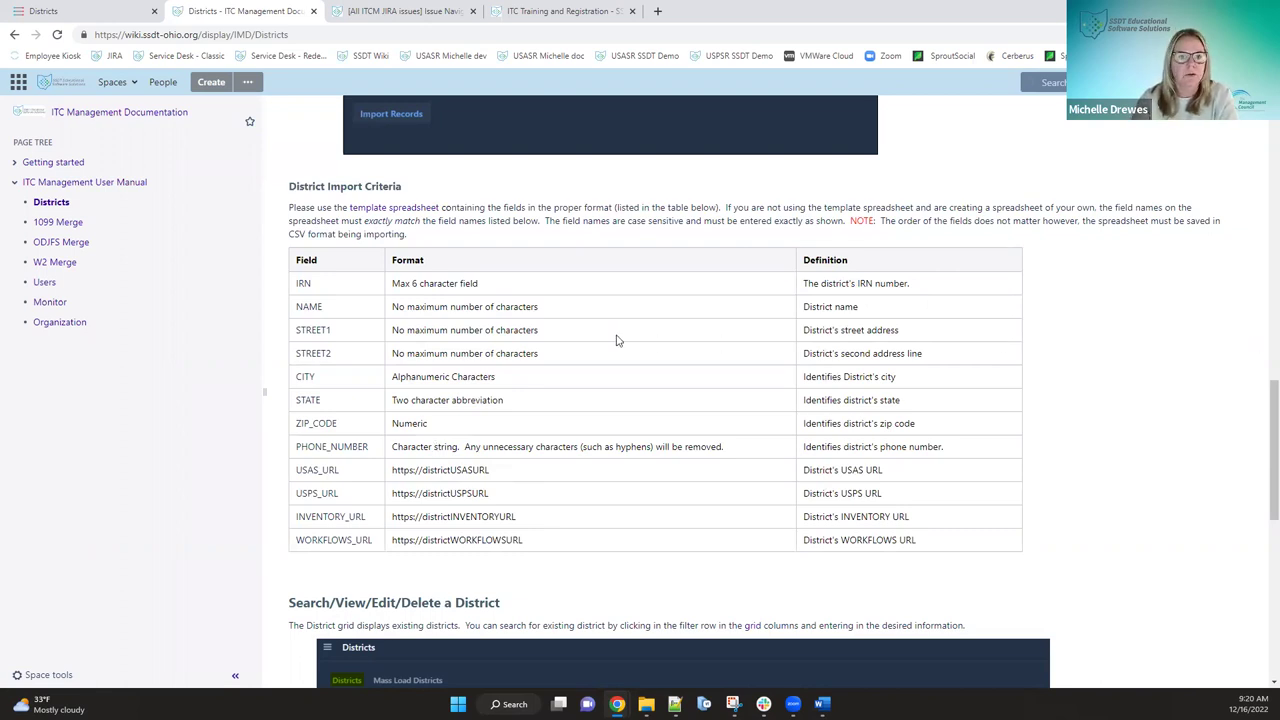
{"action": "scroll", "coordinate": [616, 341], "scroll_direction": "down", "scroll_amount": 1}
{"action": "scroll", "coordinate": [616, 341], "scroll_direction": "down", "scroll_amount": 1}
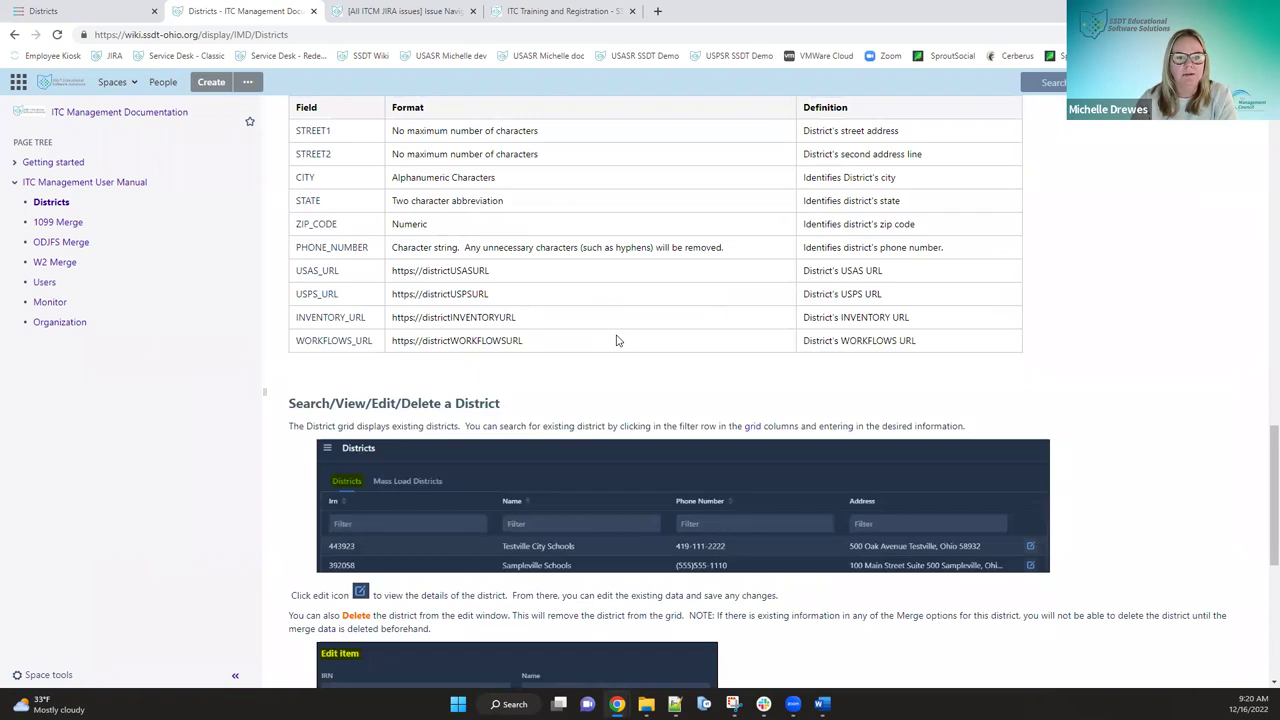
{"action": "scroll", "coordinate": [616, 341], "scroll_direction": "up", "scroll_amount": 3}
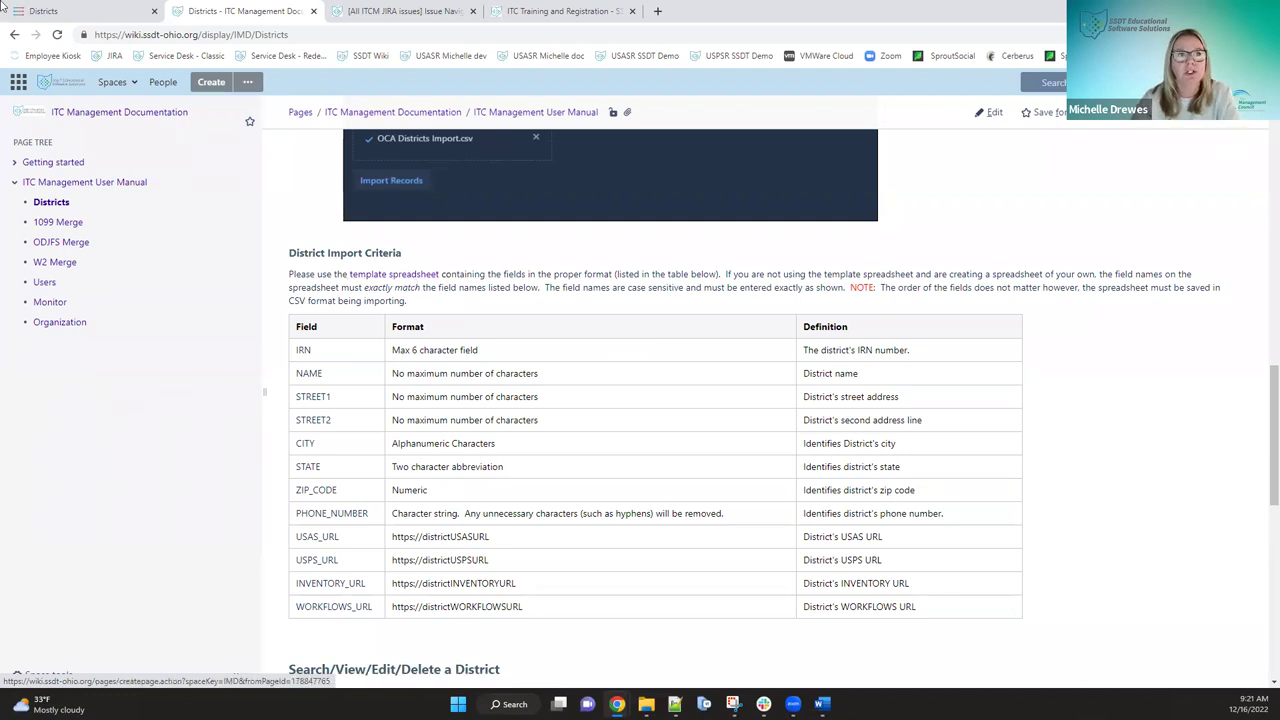
- Return to ITC Management and show its Districts list of eight districts
{"action": "left_click", "coordinate": [93, 18]}
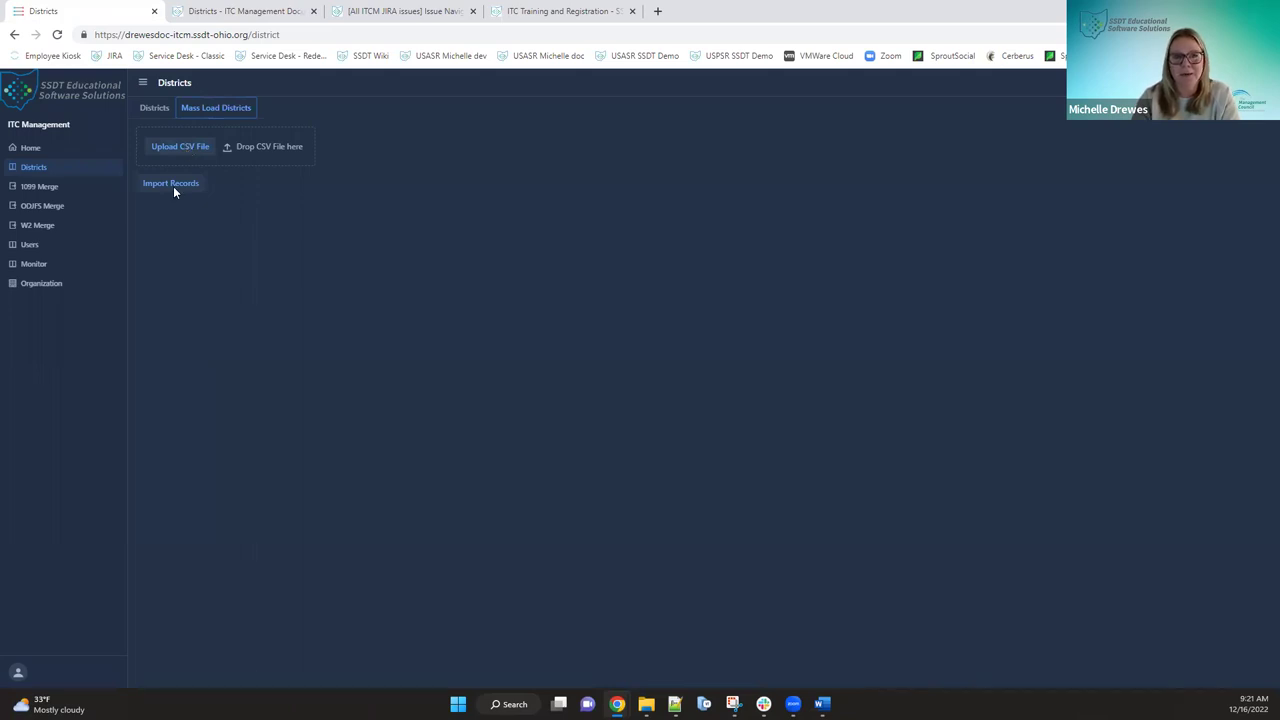
{"action": "left_click", "coordinate": [153, 110]}
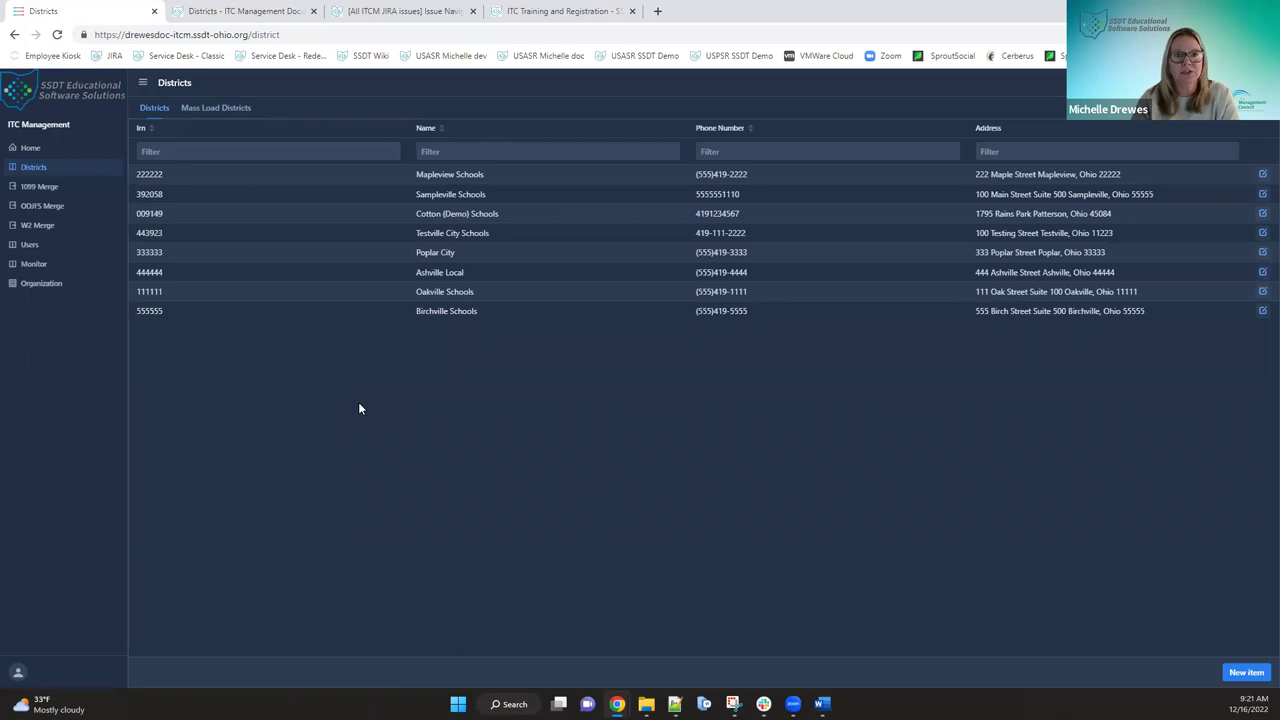
{"action": "left_click", "coordinate": [1262, 175]}
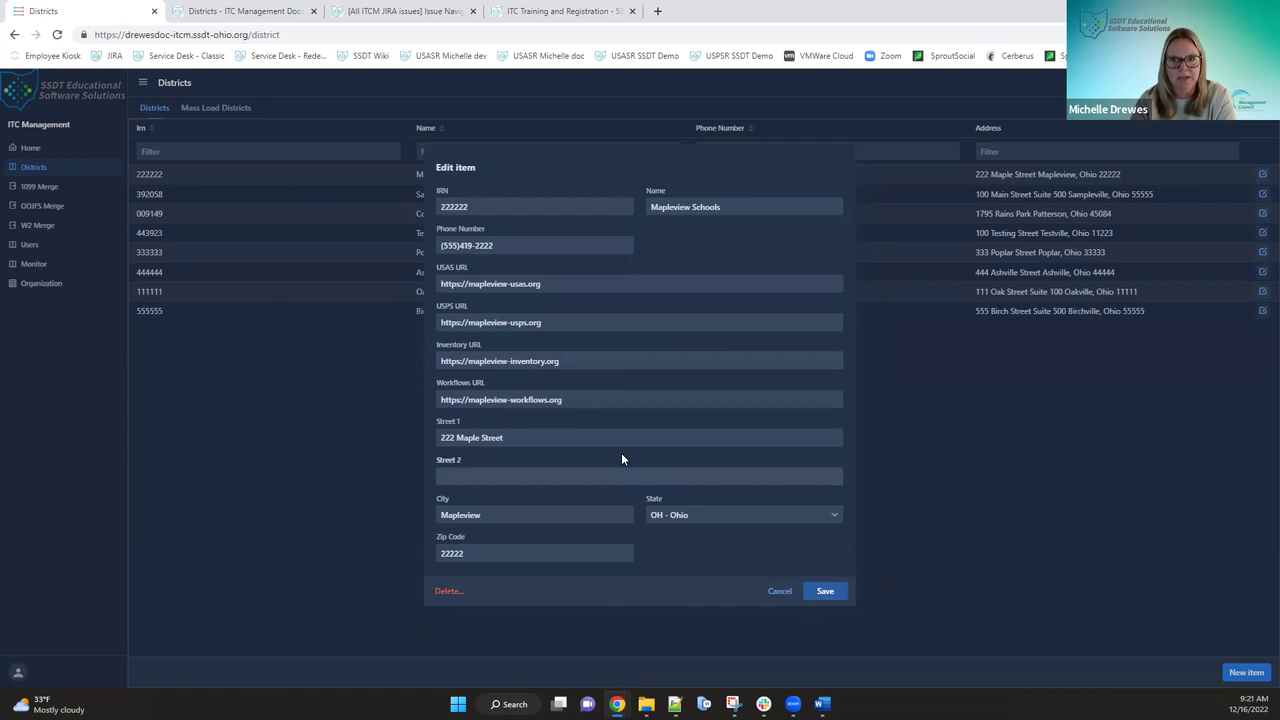
{"action": "left_click", "coordinate": [778, 591]}
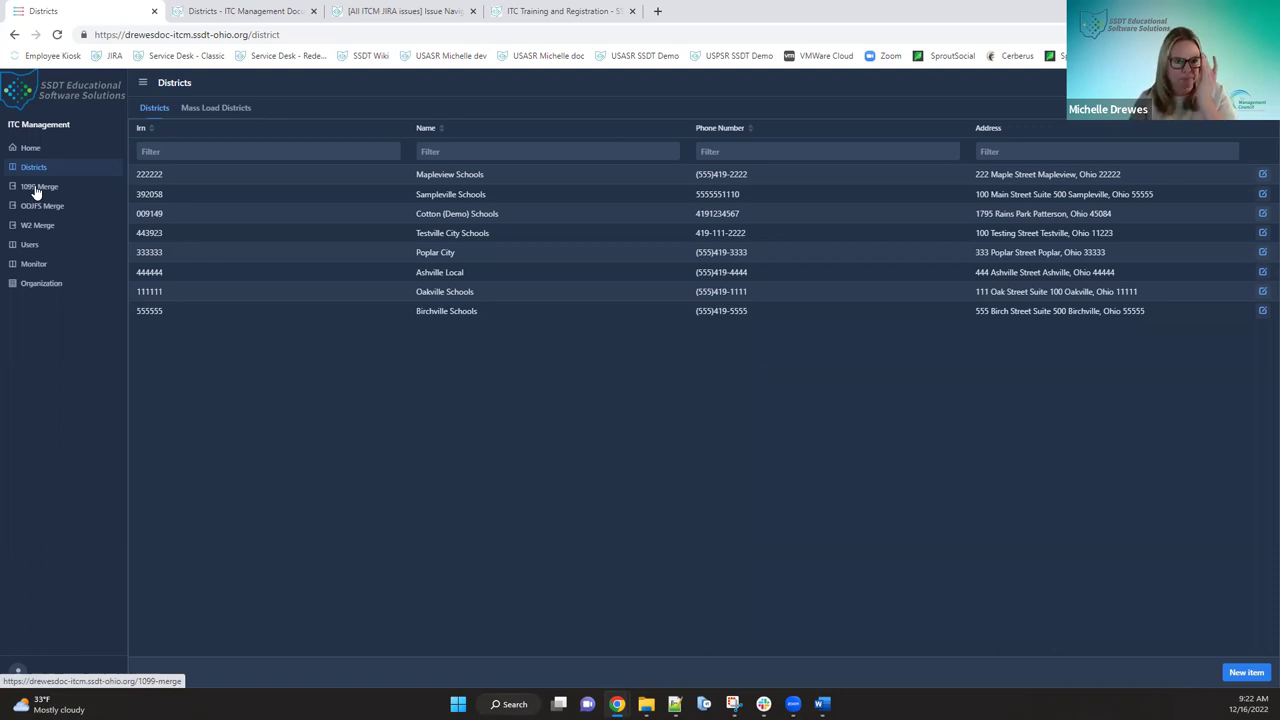
- Open 1099 Merge from the sidebar to see the Cotton (Demo) Schools 2022 entry
{"action": "left_click", "coordinate": [36, 188]}
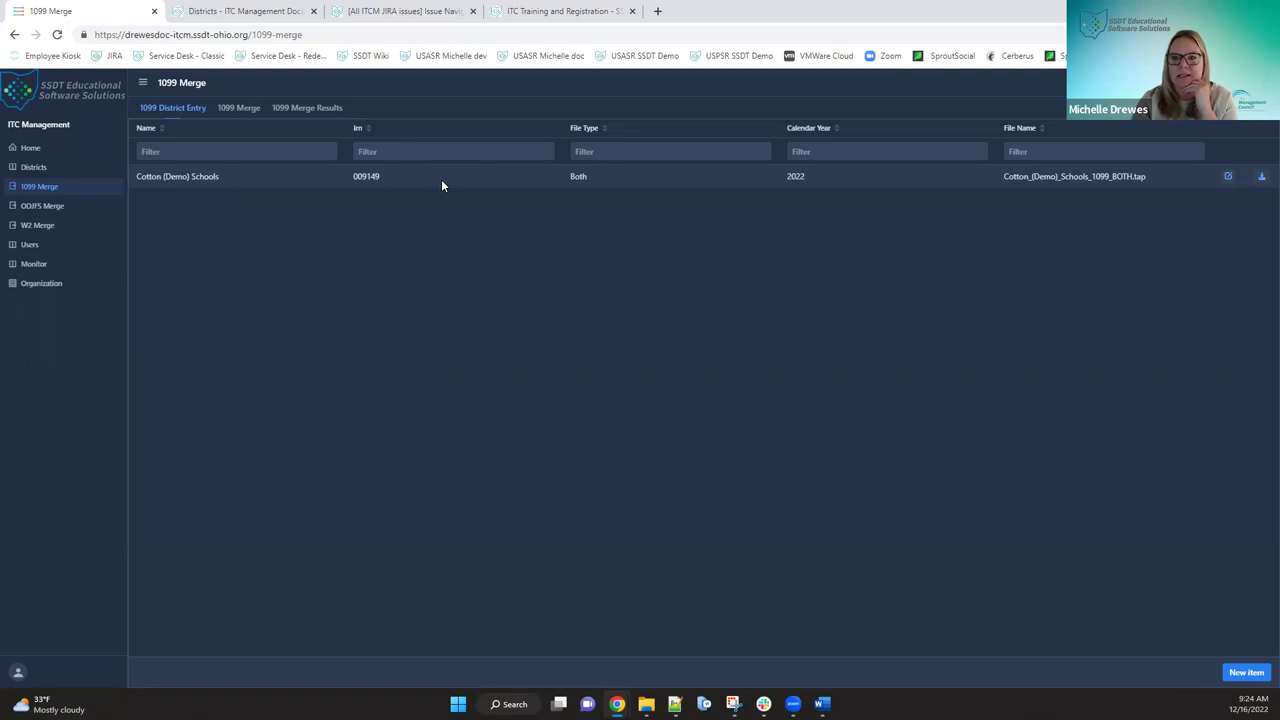
- Start a new 1099 entry for Sampleville Schools with file type NEC
{"action": "left_click", "coordinate": [1240, 673]}
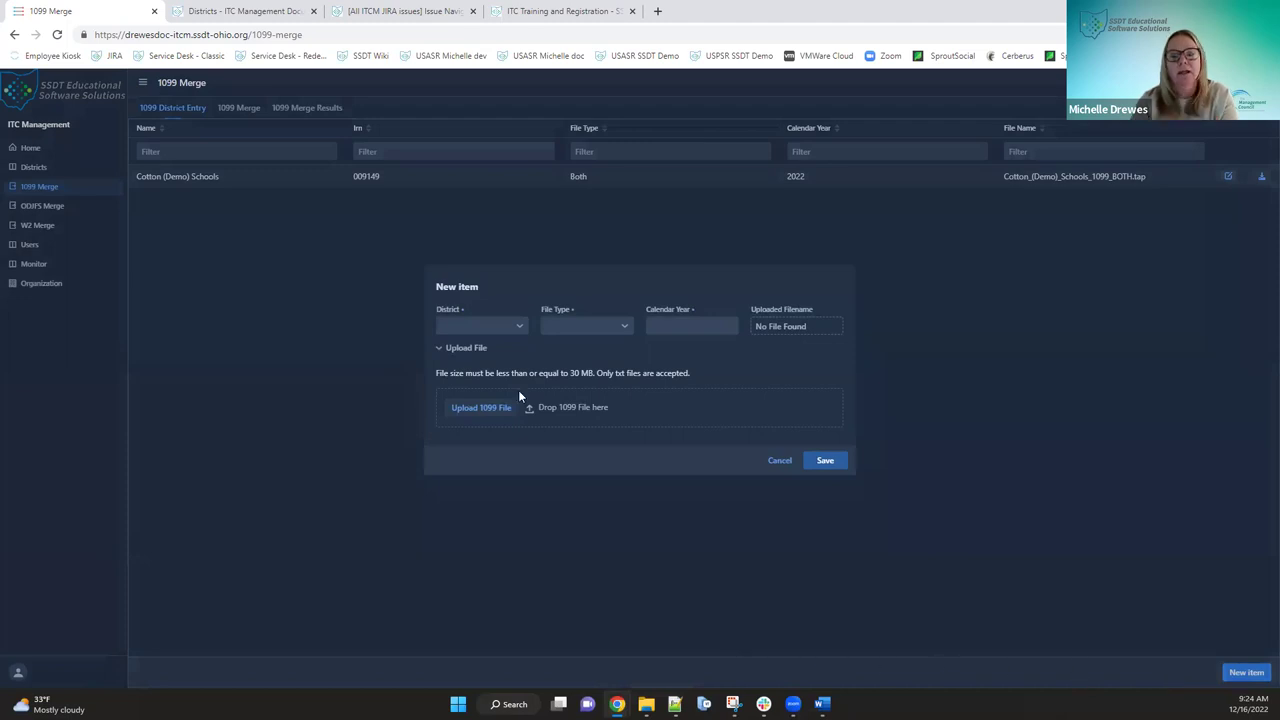
{"action": "left_click", "coordinate": [518, 328]}
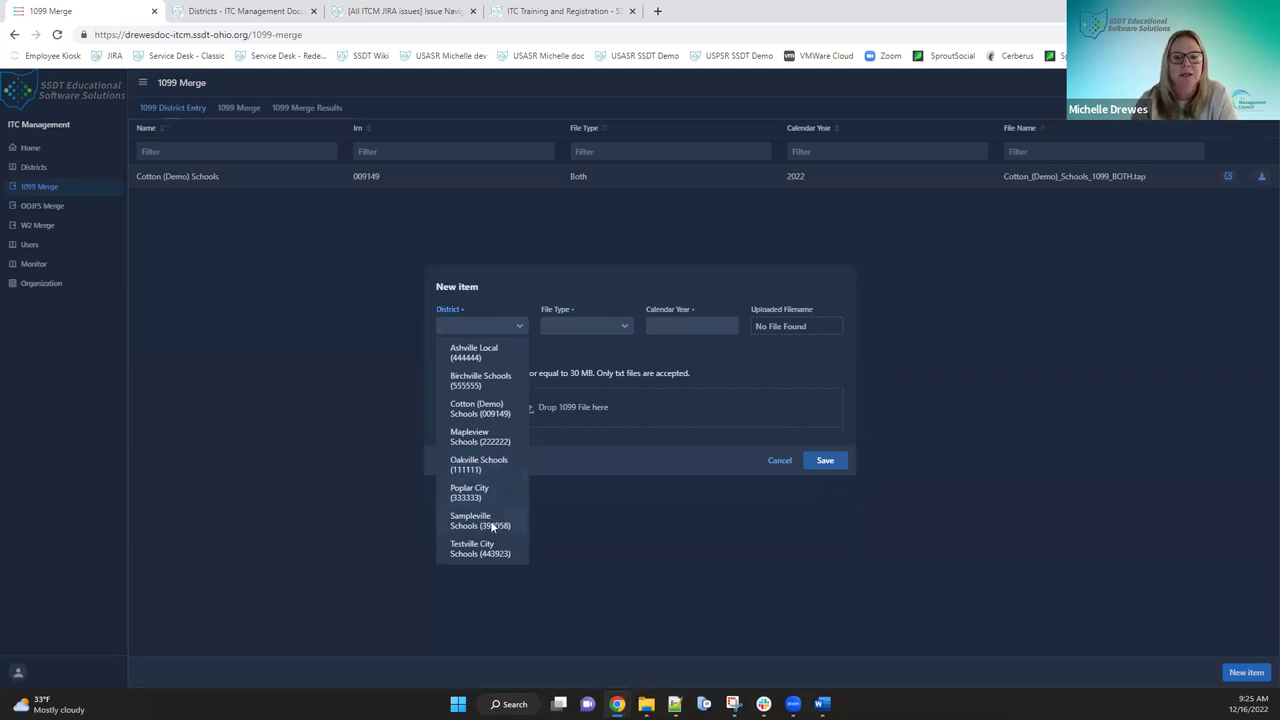
{"action": "left_click", "coordinate": [491, 521]}
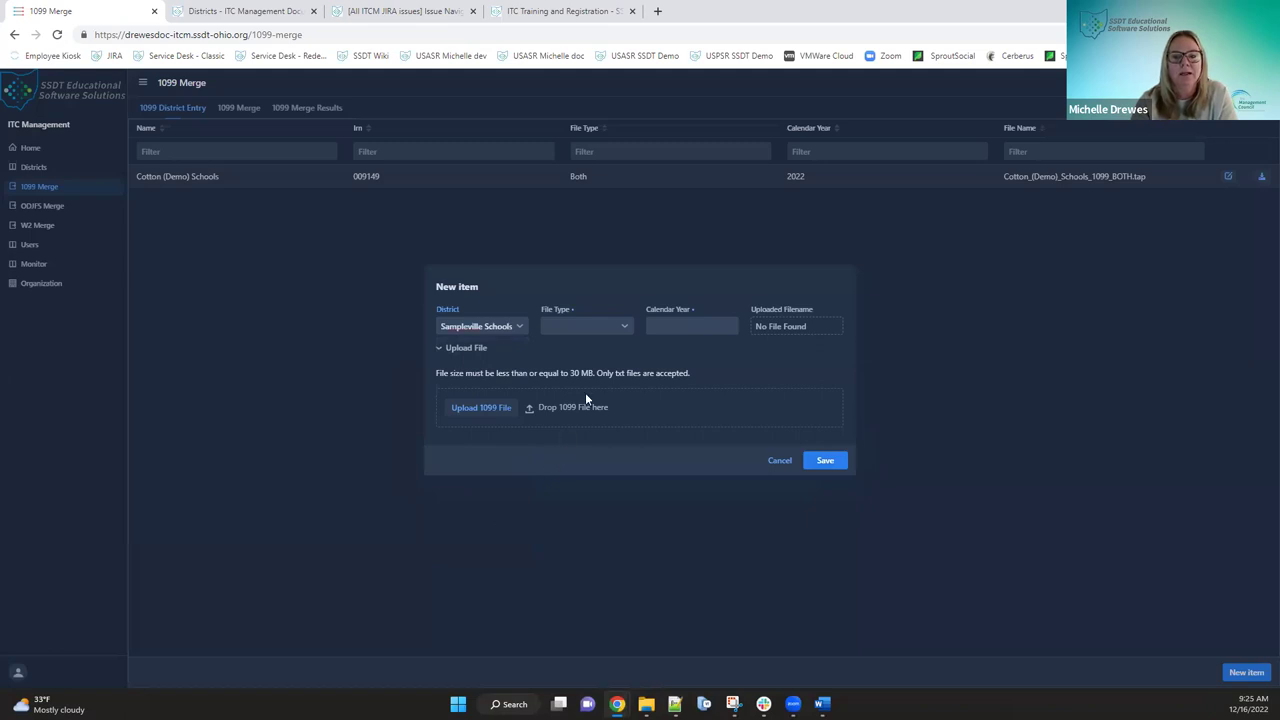
{"action": "left_click", "coordinate": [627, 325]}
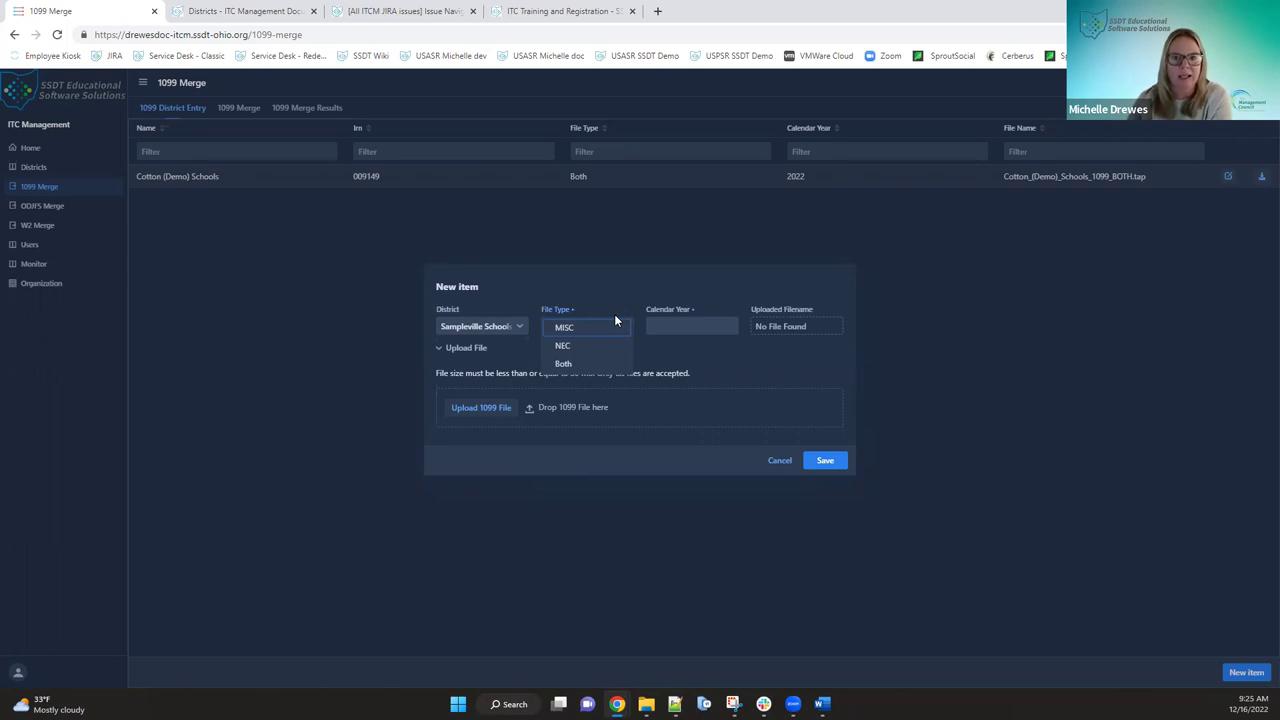
{"action": "left_click", "coordinate": [592, 363]}
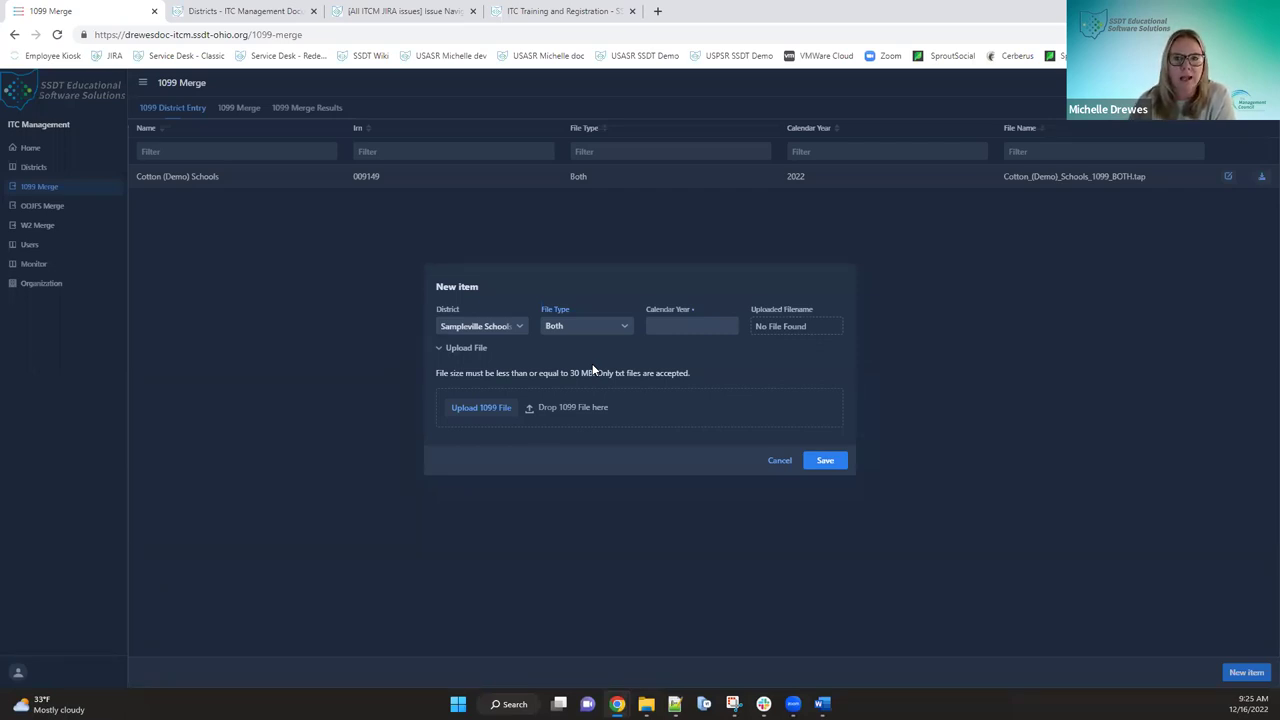
{"action": "left_click", "coordinate": [624, 326]}
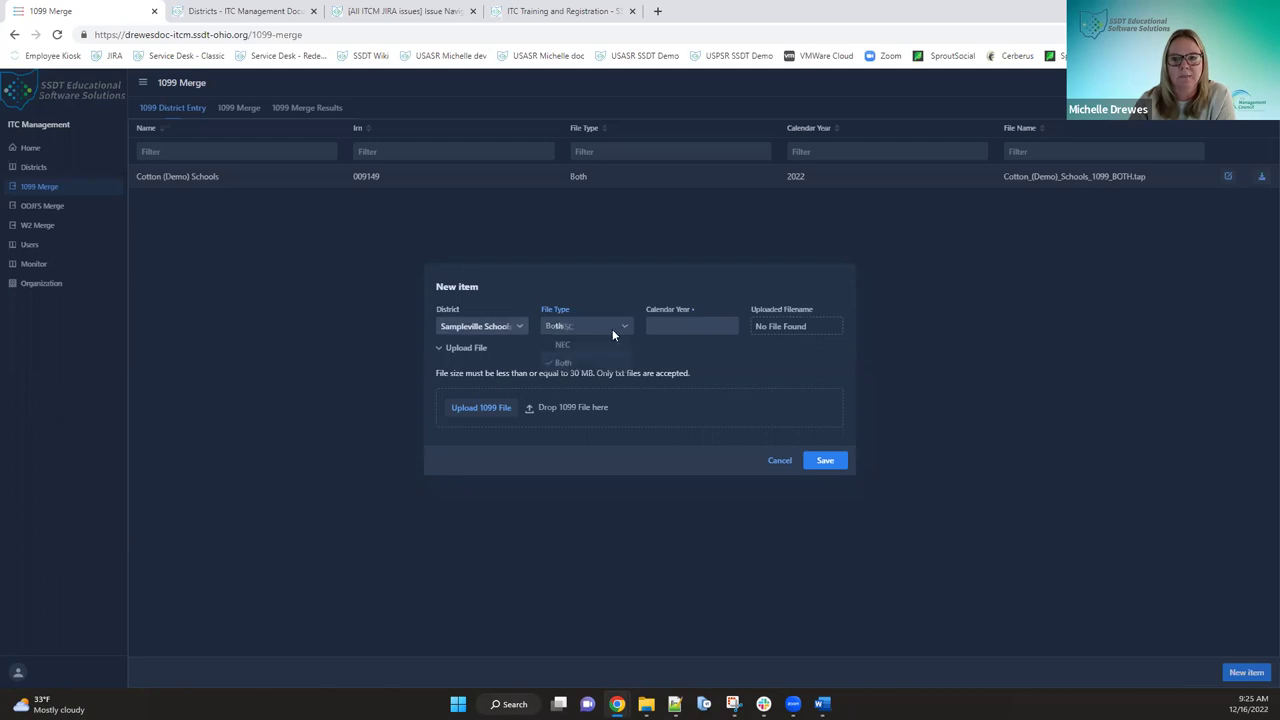
{"action": "left_click", "coordinate": [598, 346]}
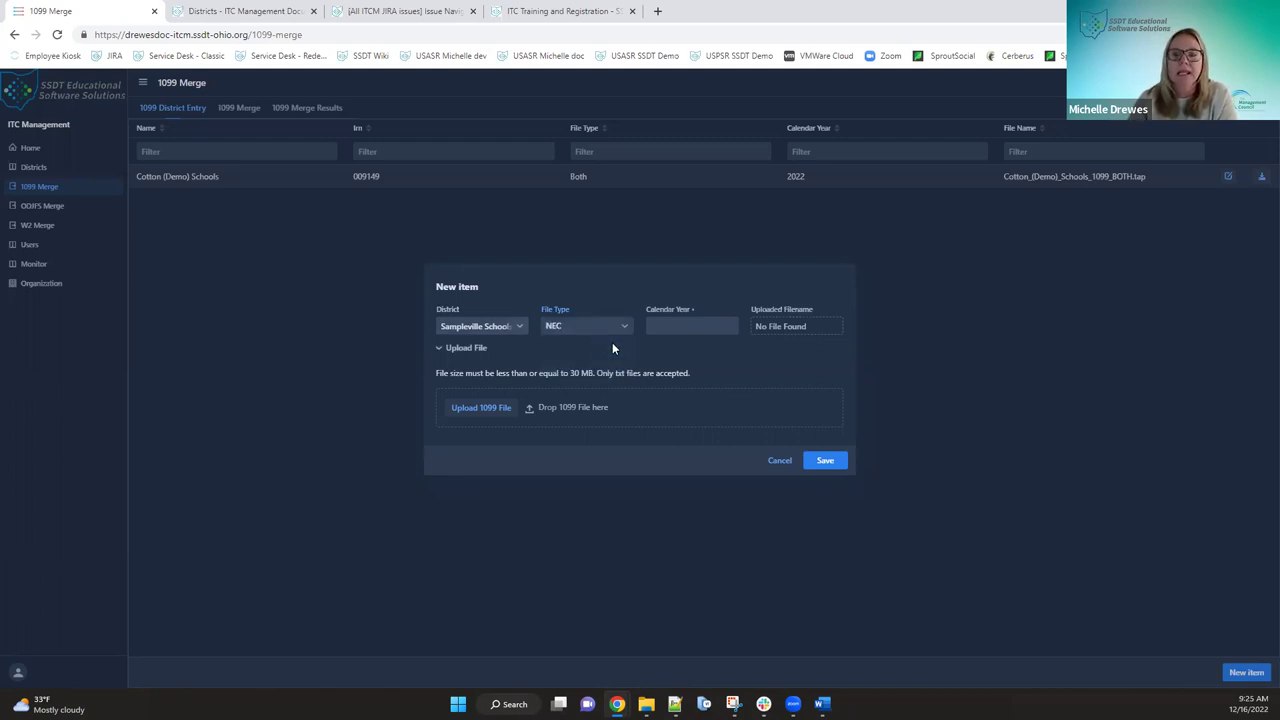
- Enter 2022 as the calendar year, briefly opening and closing File Explorer
{"action": "left_click", "coordinate": [691, 320]}
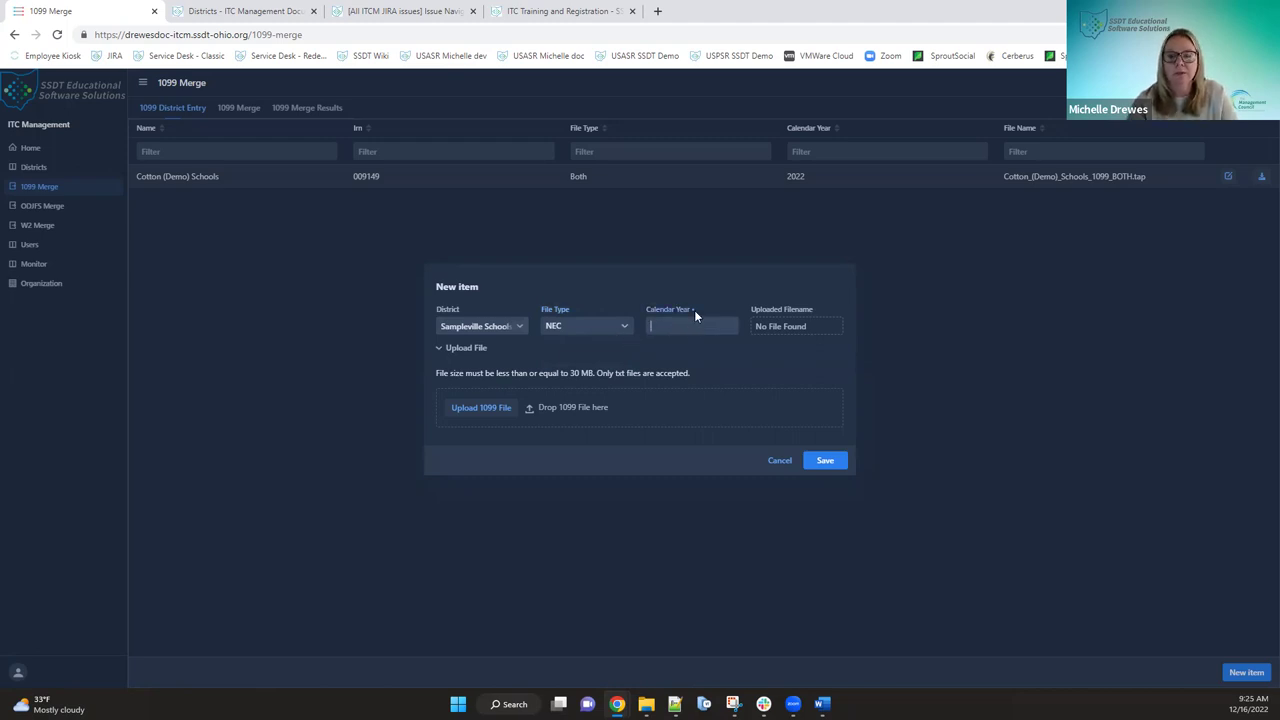
{"action": "type", "text": "2022"}
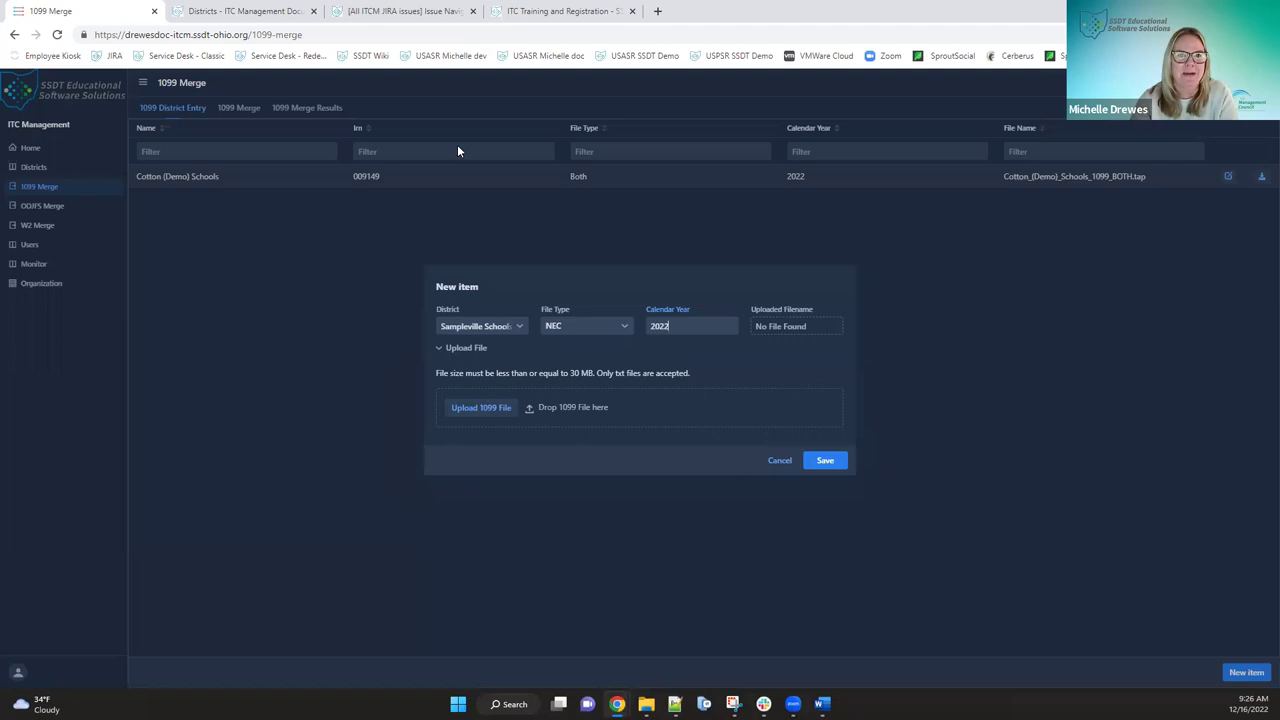
{"action": "key", "text": "super+e"}
{"action": "key", "text": "alt+F4"}
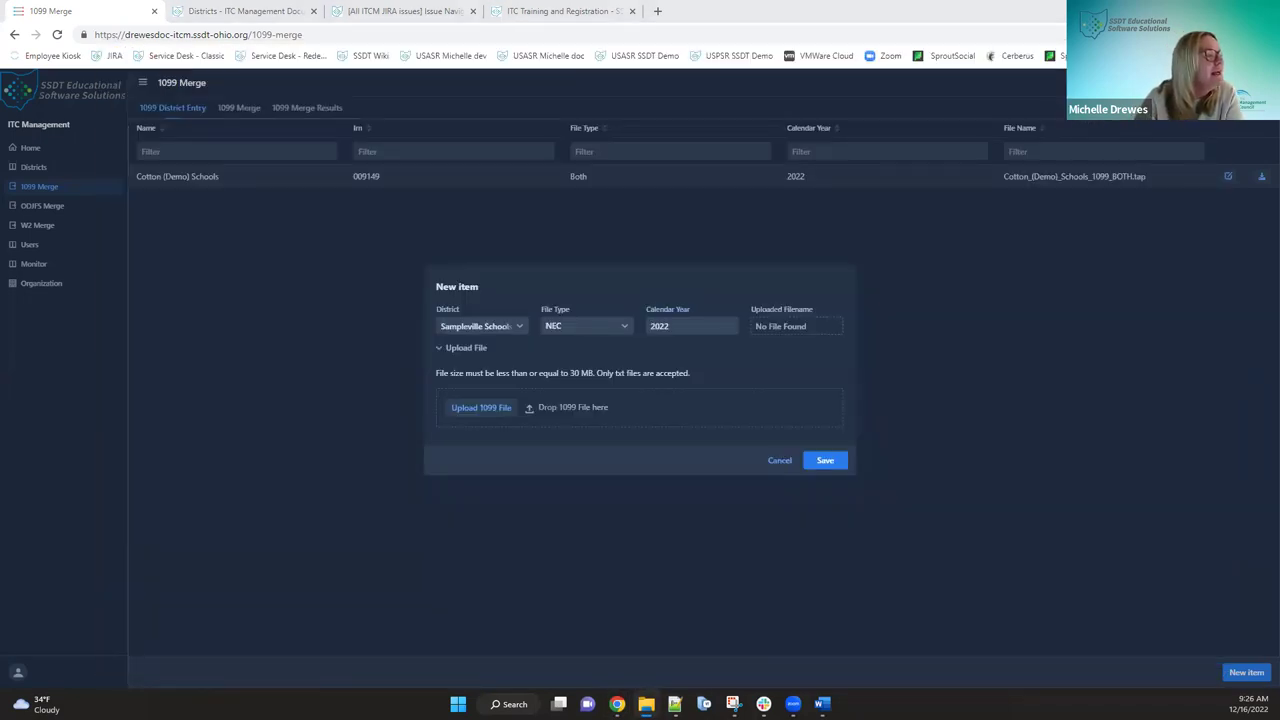
- Change the district to Poplar City (333333) and attach poplar_1099_NEC.tap for upload
{"action": "left_click", "coordinate": [521, 326]}
{"action": "left_click", "coordinate": [486, 495]}
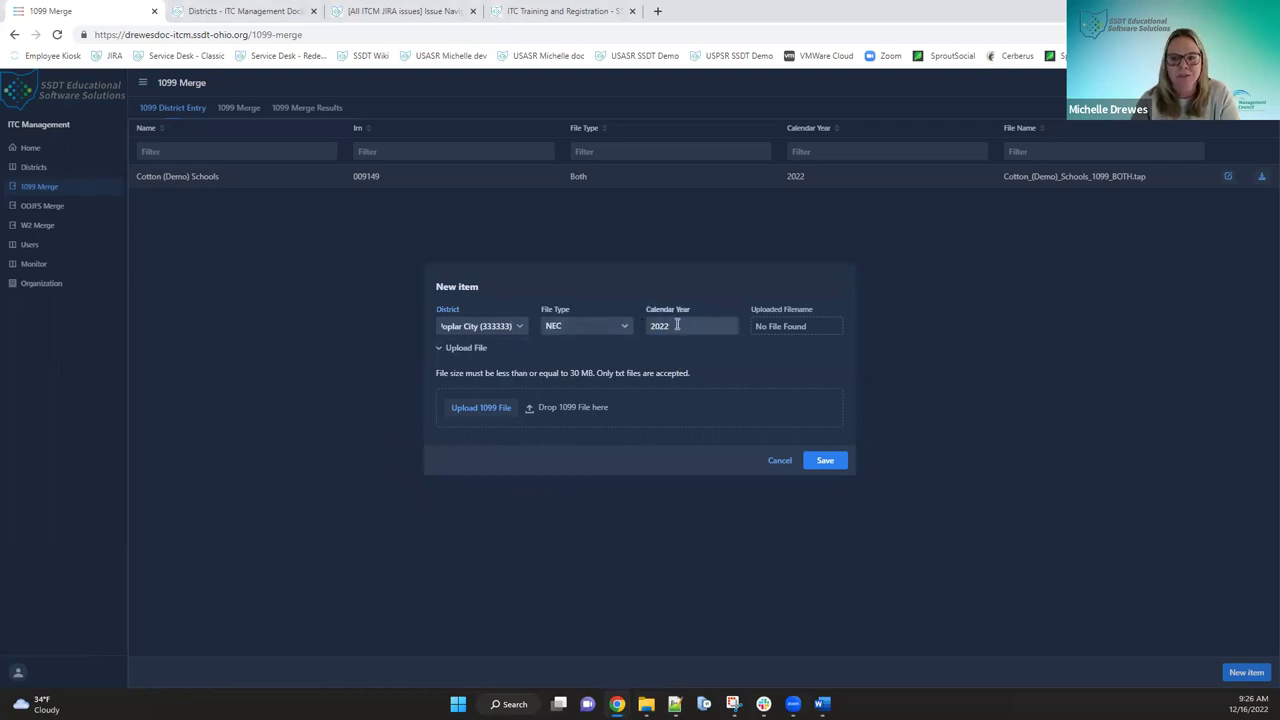
{"action": "left_click", "coordinate": [484, 408]}
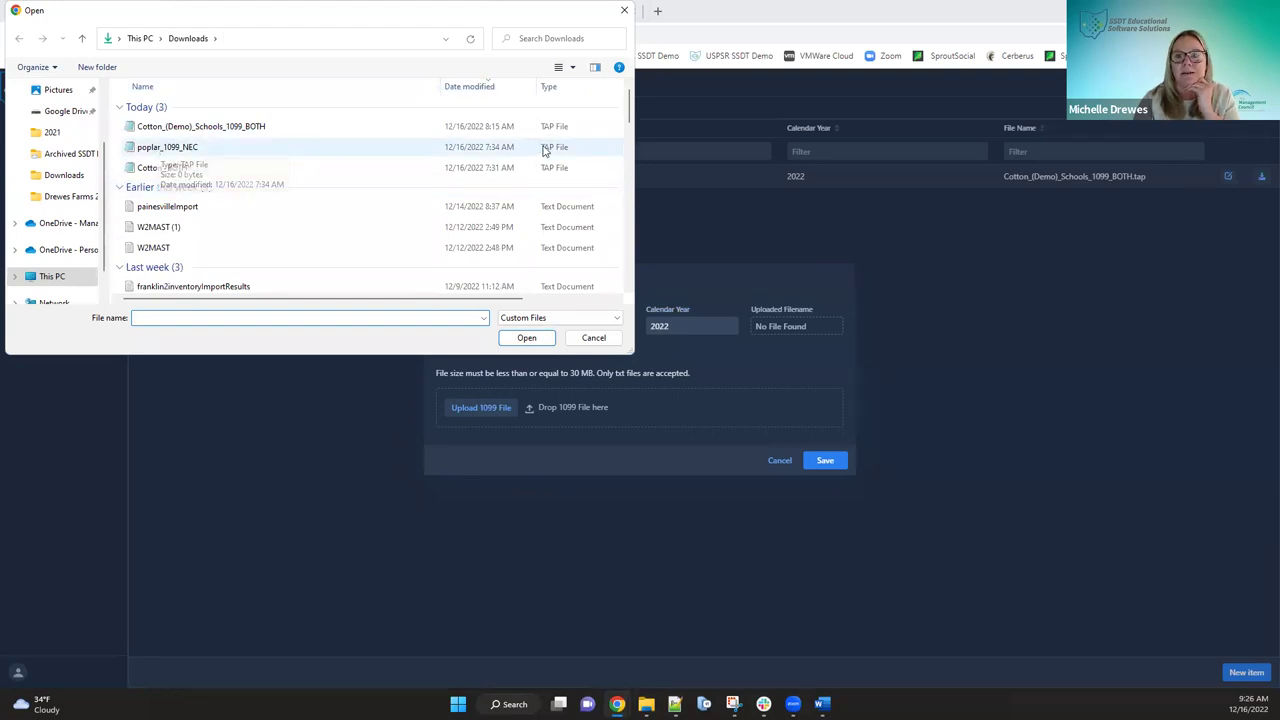
{"action": "left_click", "coordinate": [212, 150]}
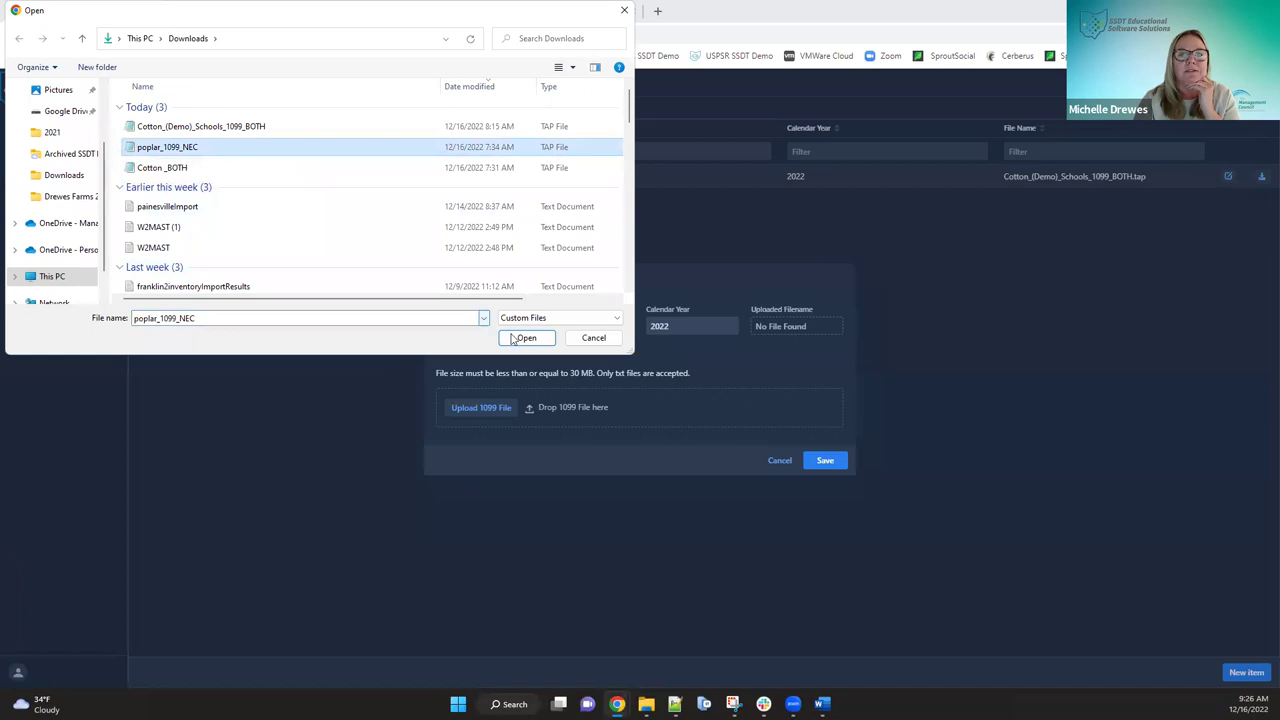
{"action": "left_click", "coordinate": [510, 338]}
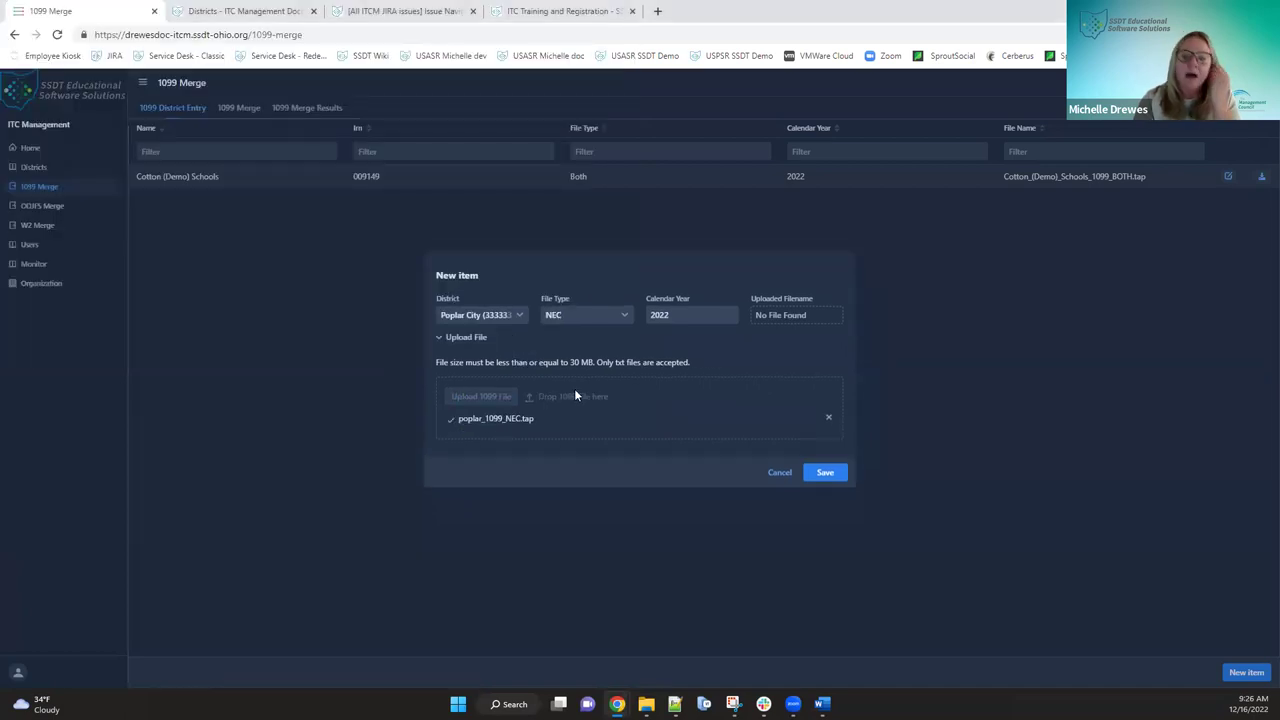
- Save the Poplar City NEC 2022 entry with poplar_1099_NEC.tap
{"action": "left_click", "coordinate": [830, 475]}
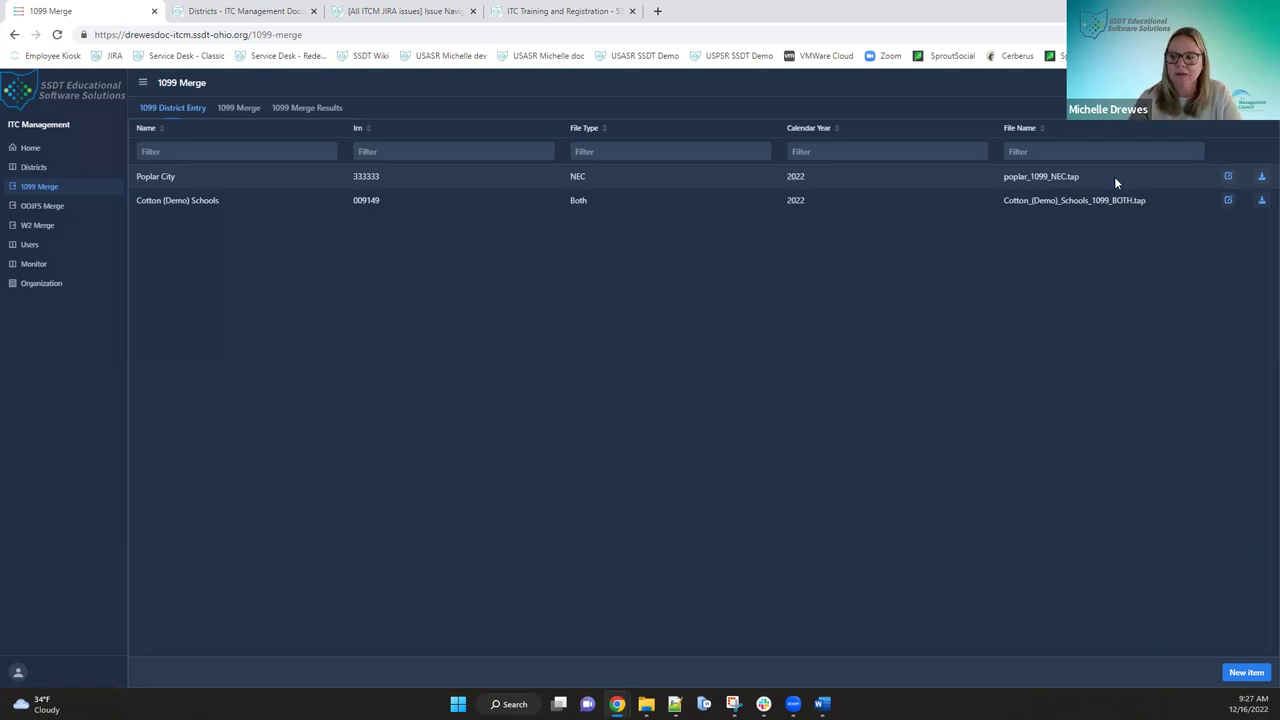
- Start another new entry with district Poplar City (333333) and file type MISC
{"action": "left_click", "coordinate": [1248, 672]}
{"action": "left_click", "coordinate": [525, 323]}
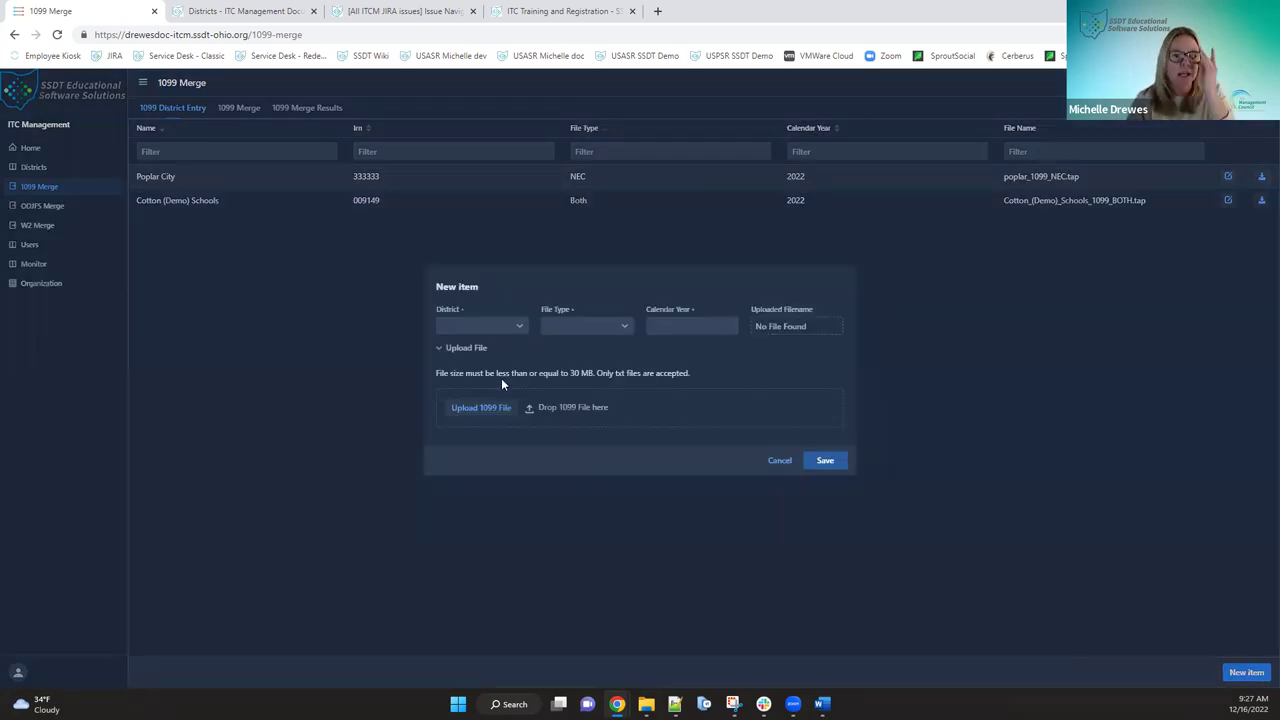
{"action": "left_click", "coordinate": [477, 492]}
{"action": "left_click", "coordinate": [621, 322]}
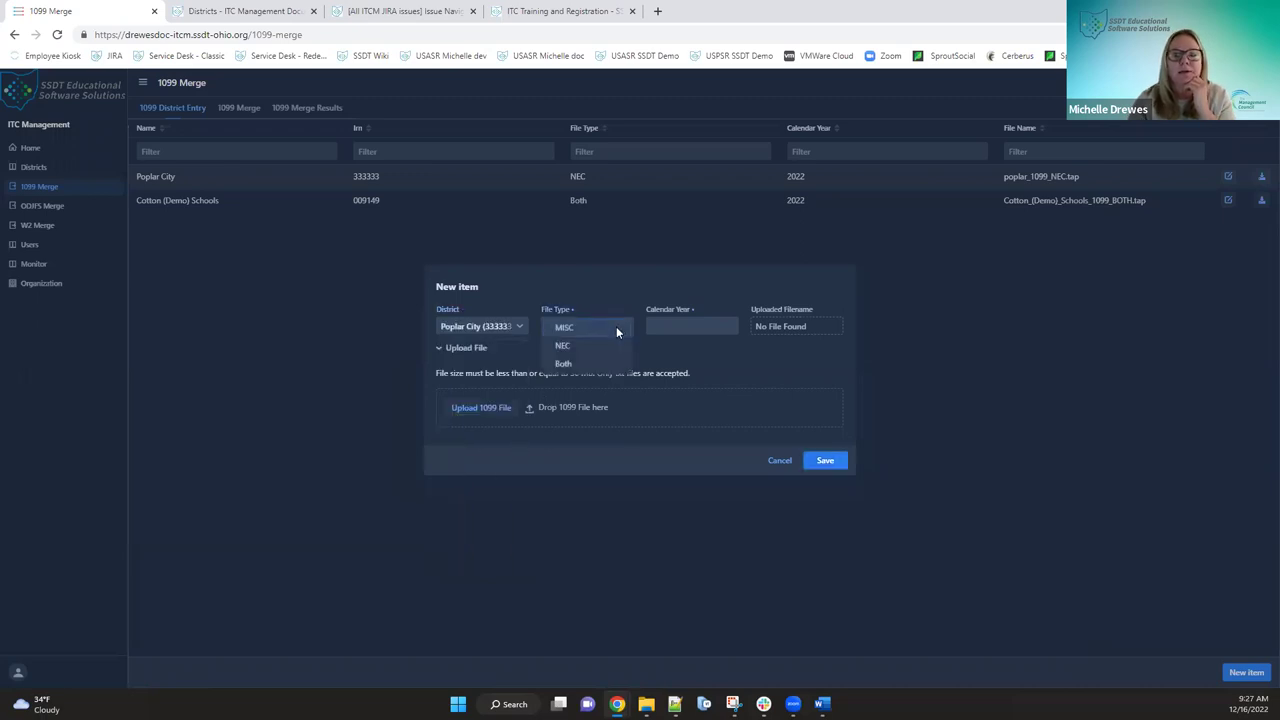
{"action": "left_click", "coordinate": [613, 330]}
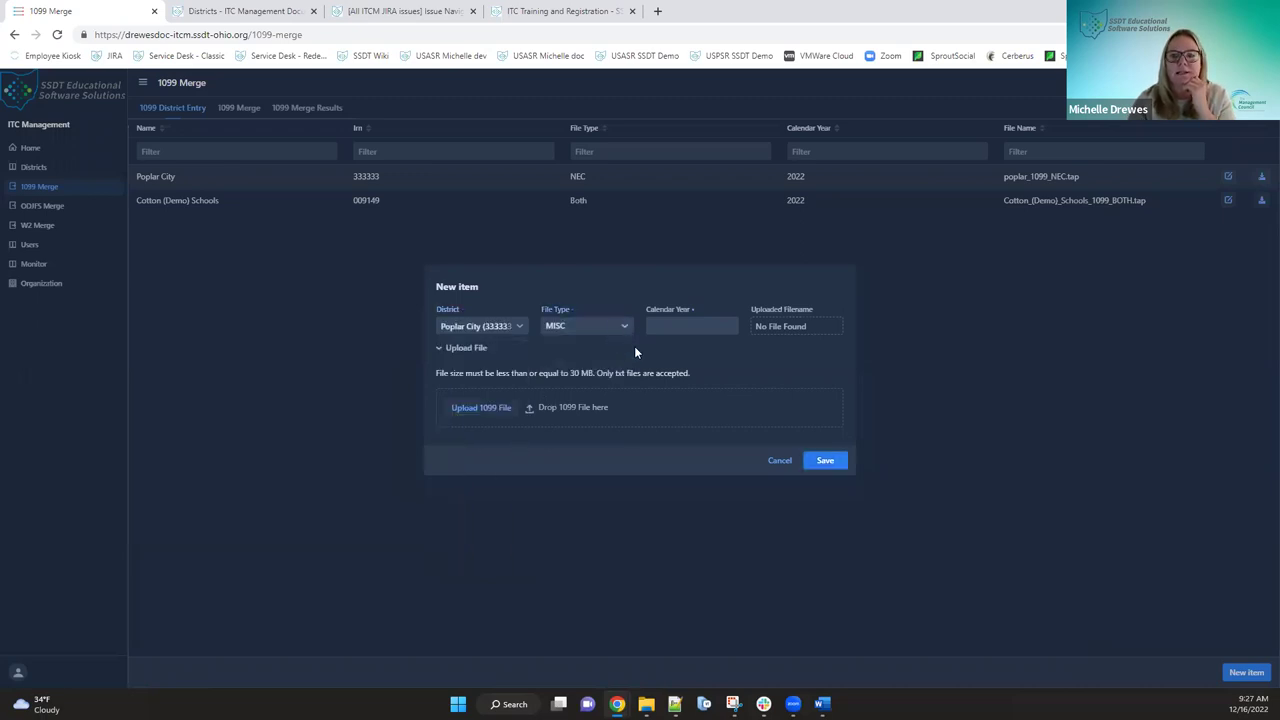
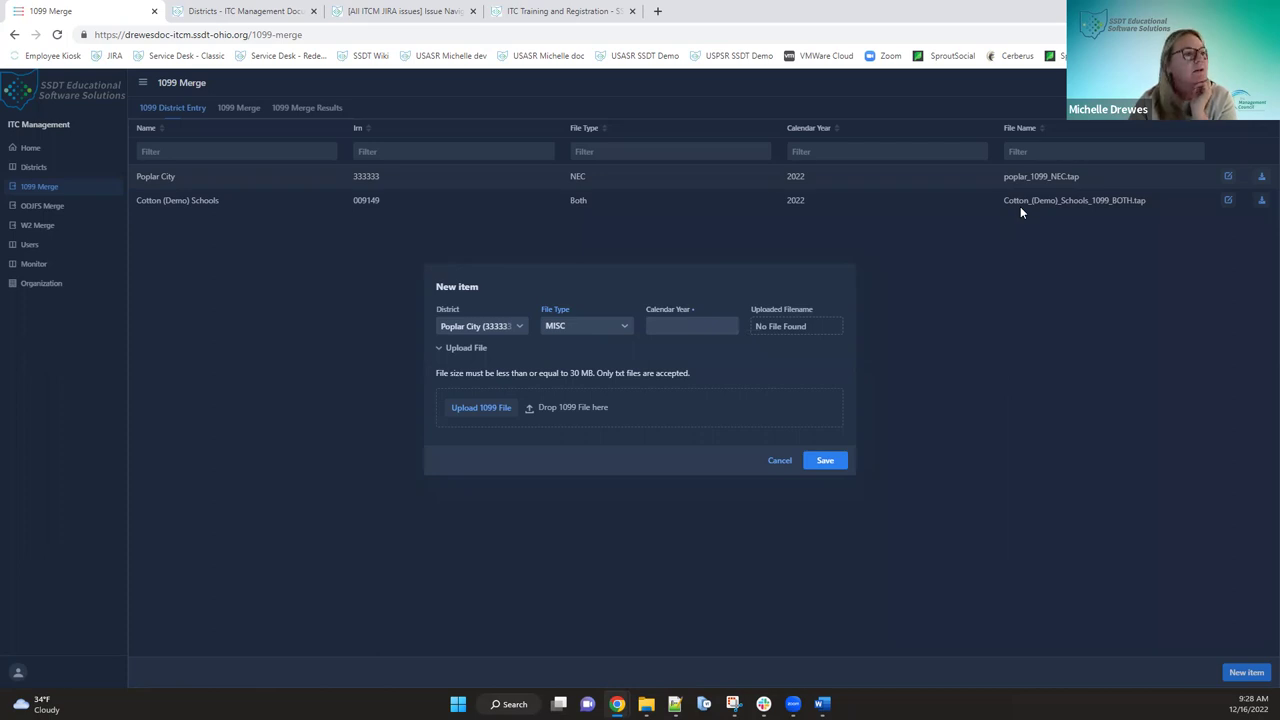
- Discard the unsaved new 1099 entry, keeping Poplar City and Cotton (Demo) Schools
{"action": "left_click", "coordinate": [781, 461]}
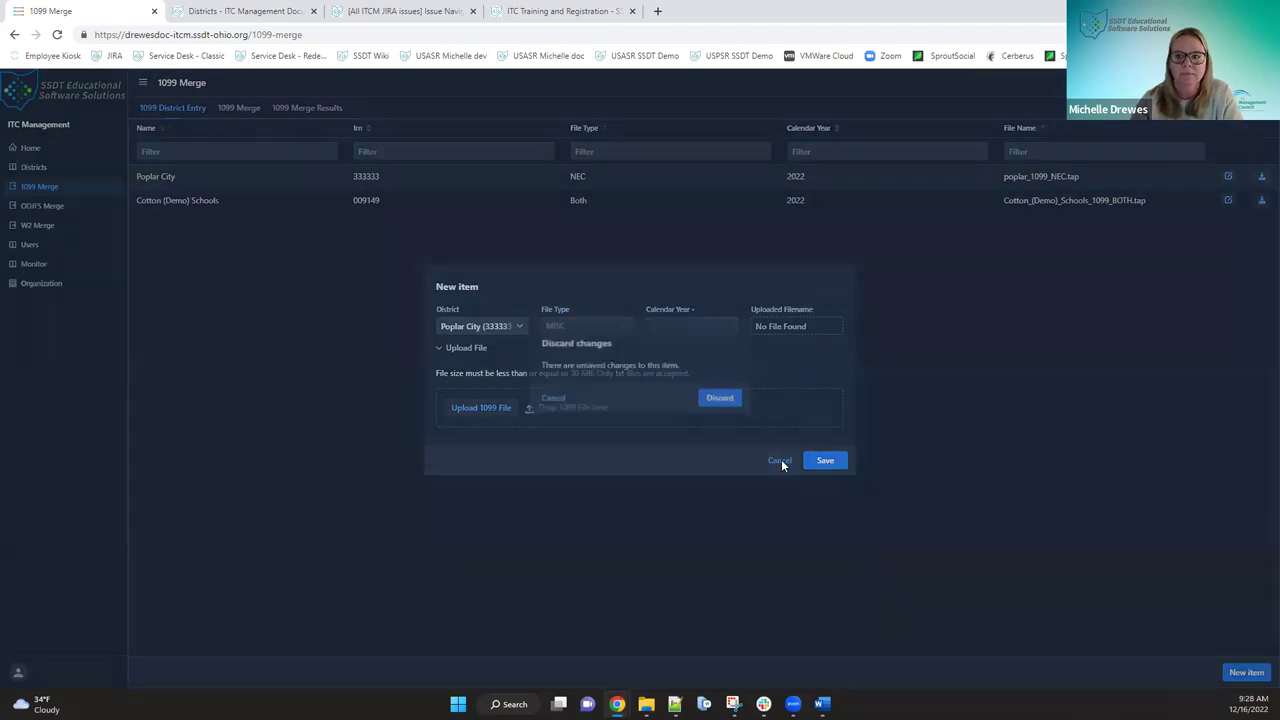
{"action": "left_click", "coordinate": [726, 398]}
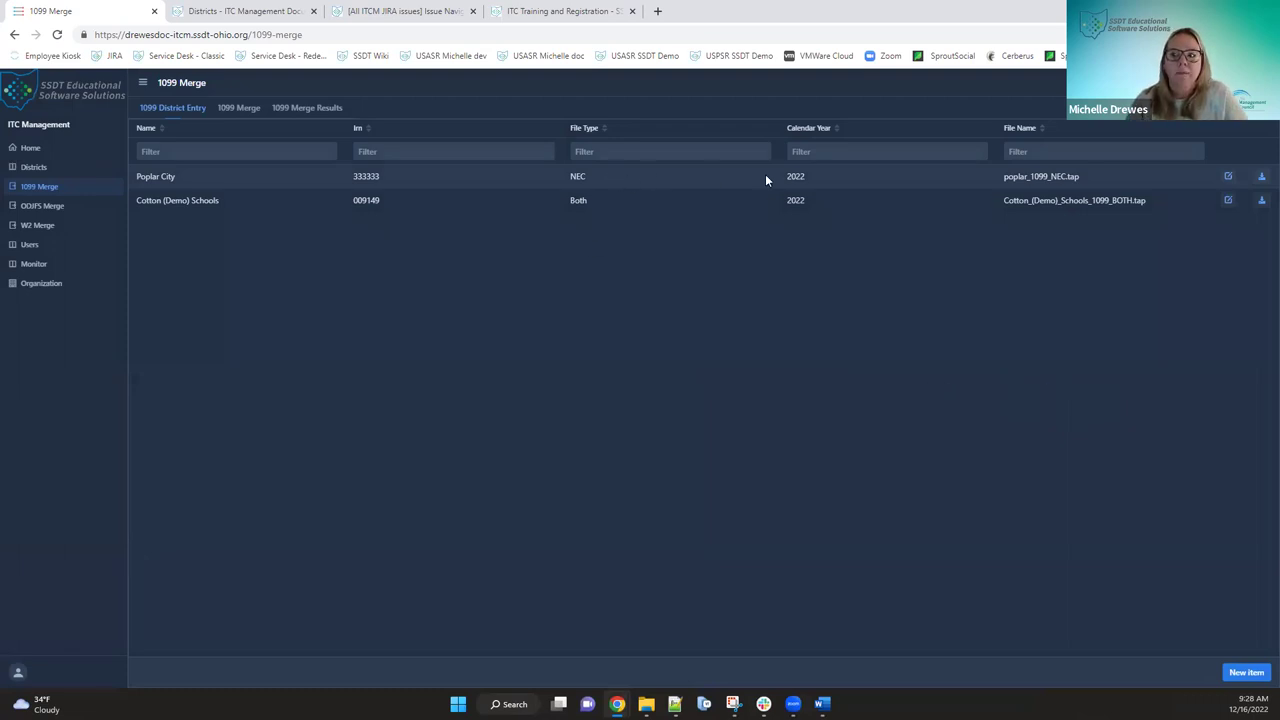
- Set the Poplar City entry's file type to Both, then delete the entry
{"action": "left_click", "coordinate": [1228, 177]}
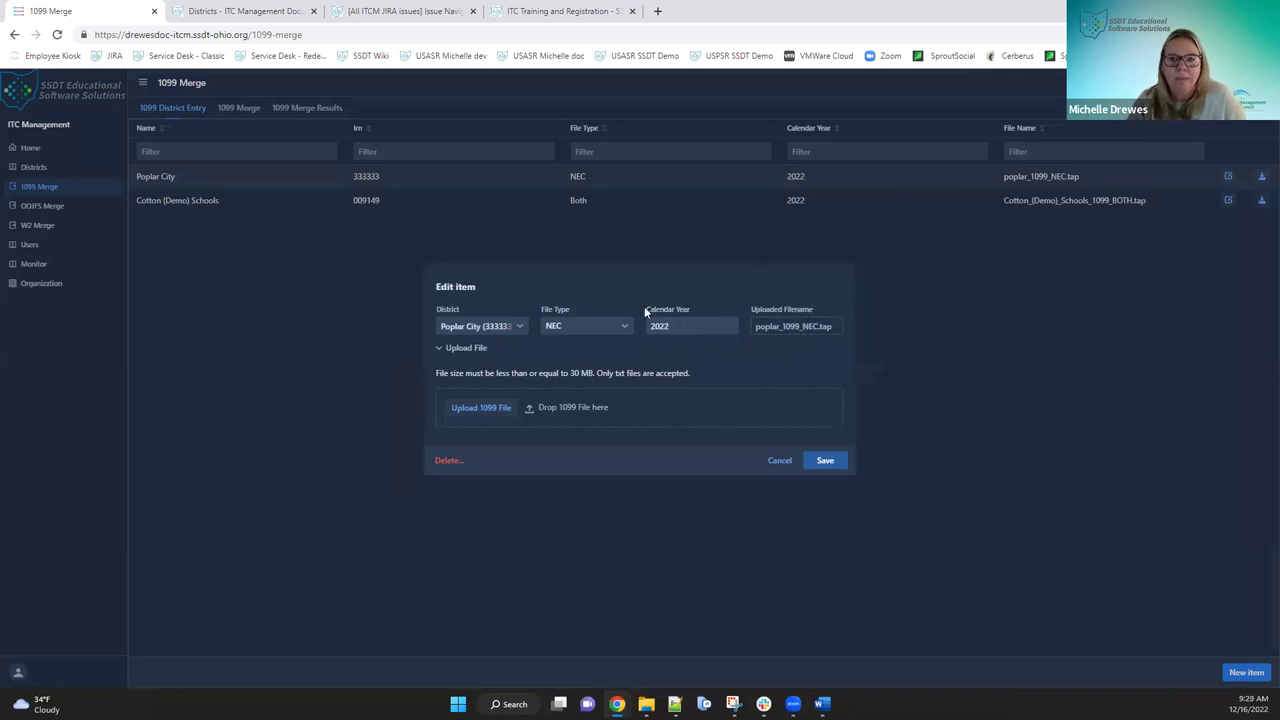
{"action": "left_click", "coordinate": [620, 325]}
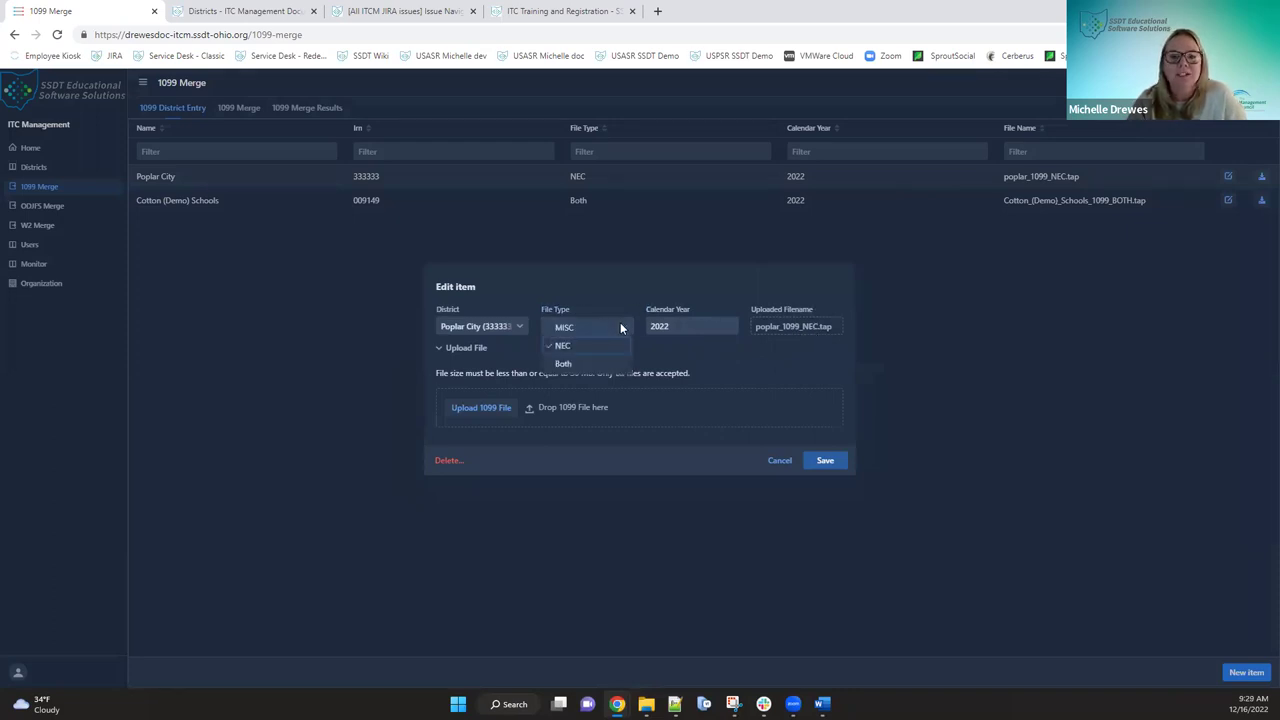
{"action": "left_click", "coordinate": [586, 366]}
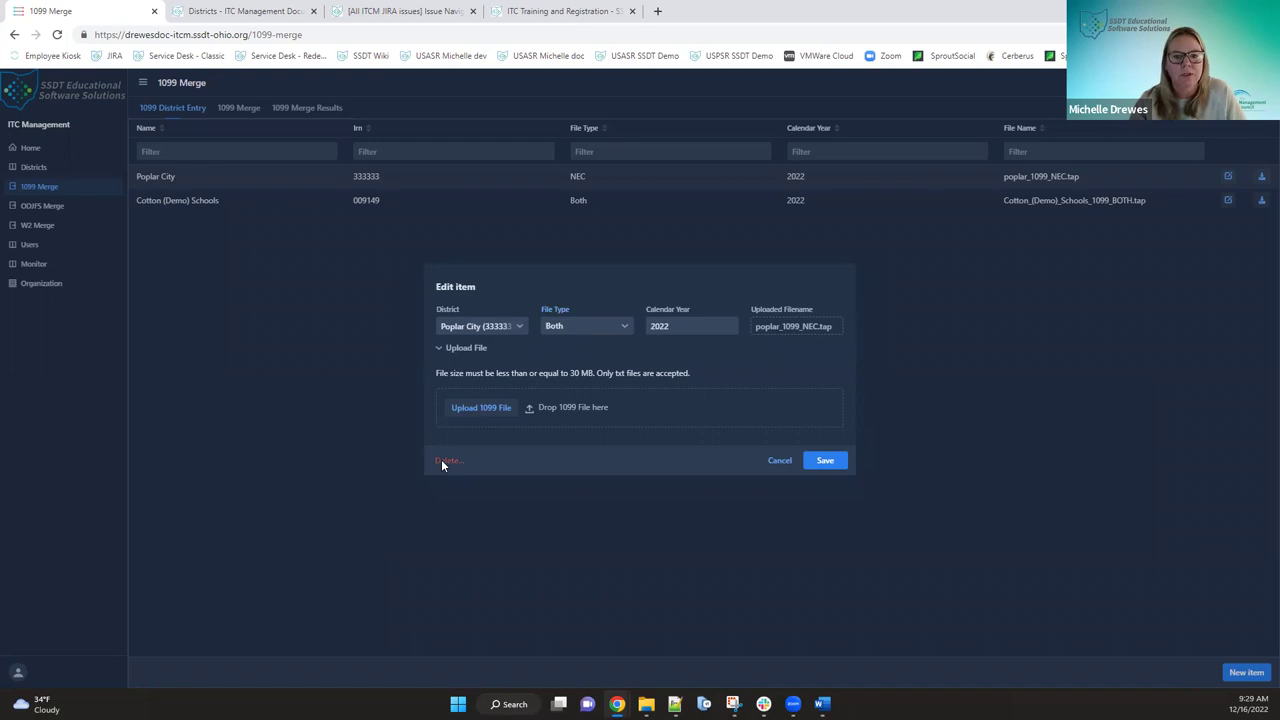
{"action": "left_click", "coordinate": [443, 461]}
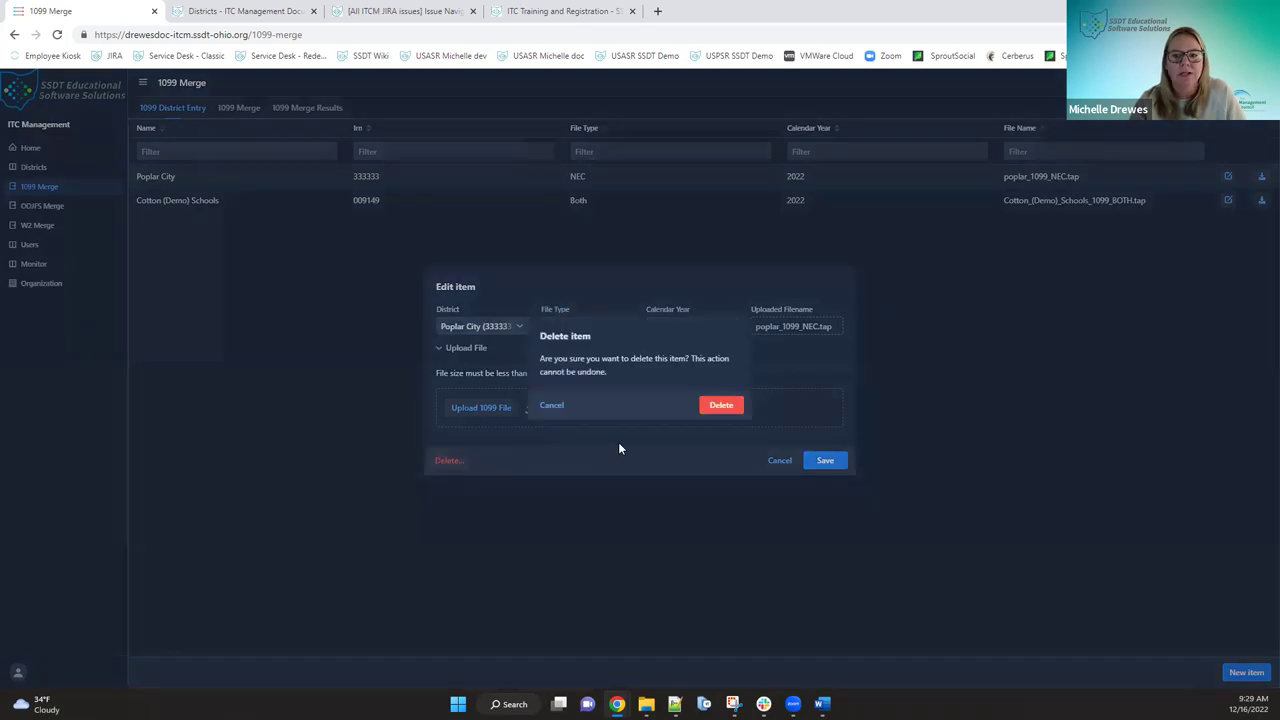
{"action": "left_click", "coordinate": [721, 406]}
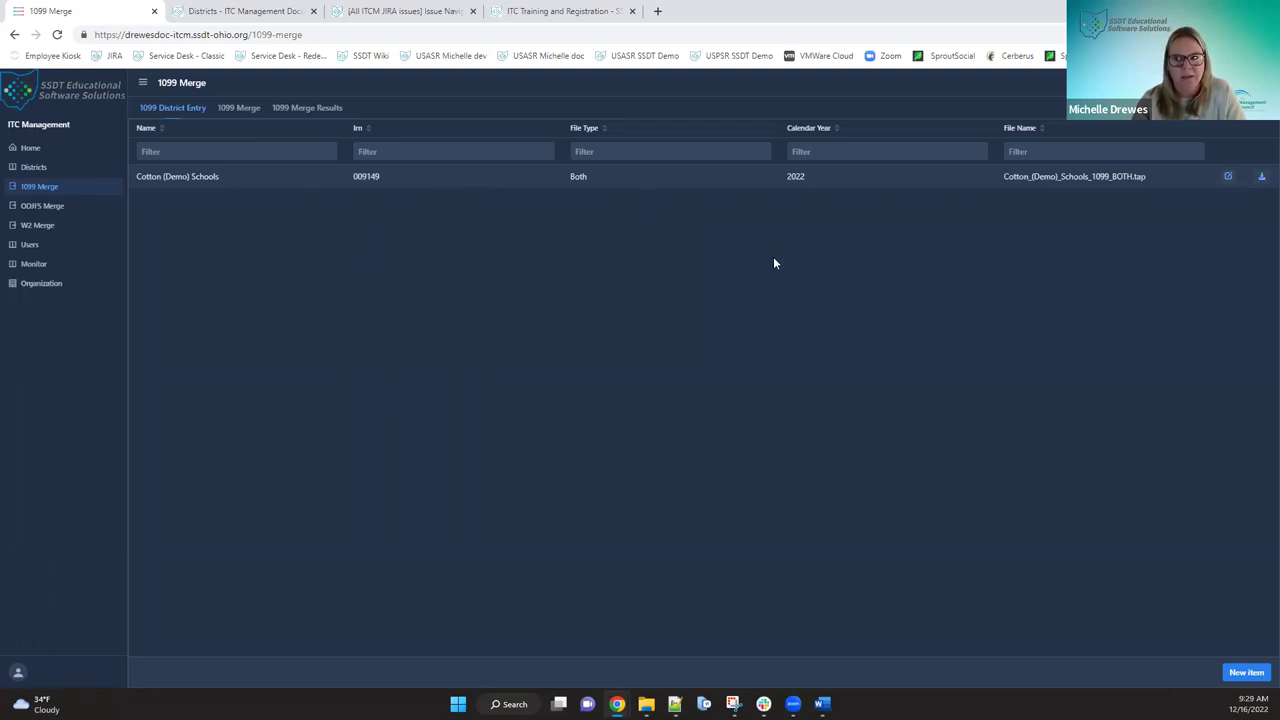
- Download Cotton_(Demo)_Schools_1099_BOTH.tap and save it to Downloads
{"action": "left_click", "coordinate": [1261, 178]}
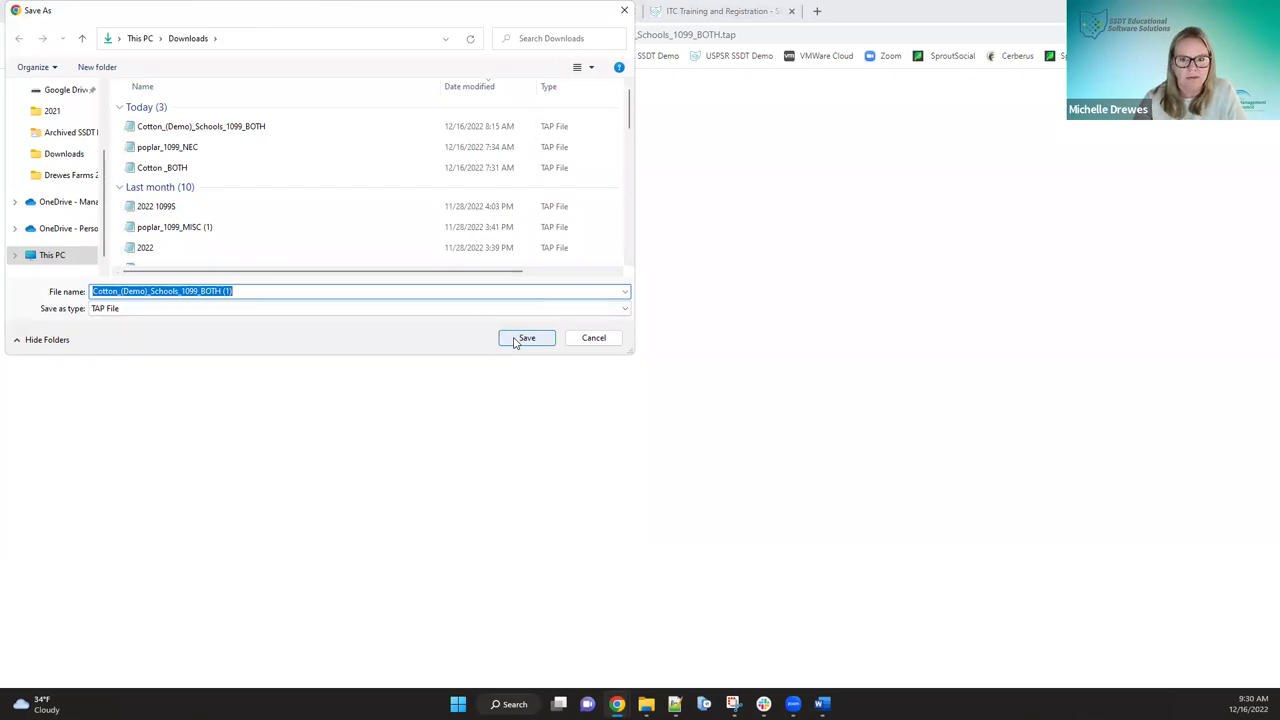
{"action": "left_click", "coordinate": [515, 341]}
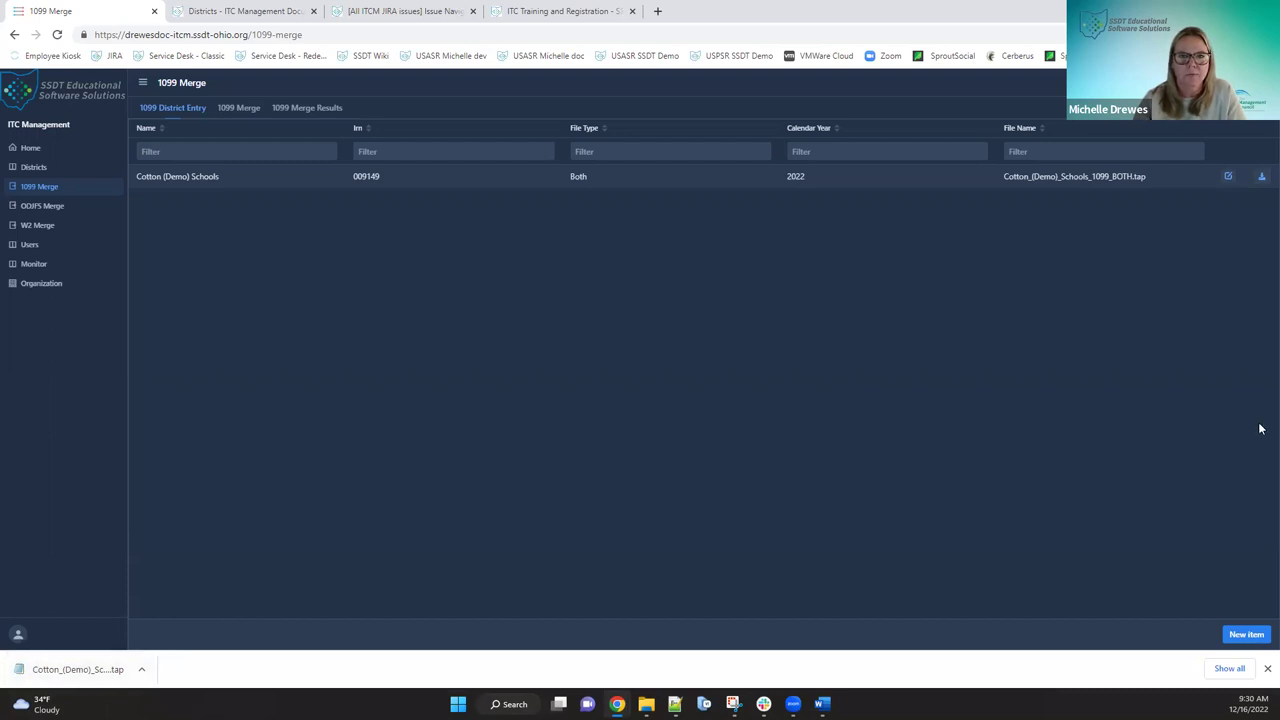
- Open and close the Cotton (Demo) Schools entry unchanged, then go to the 1099 Merge form
{"action": "left_click", "coordinate": [1227, 177]}
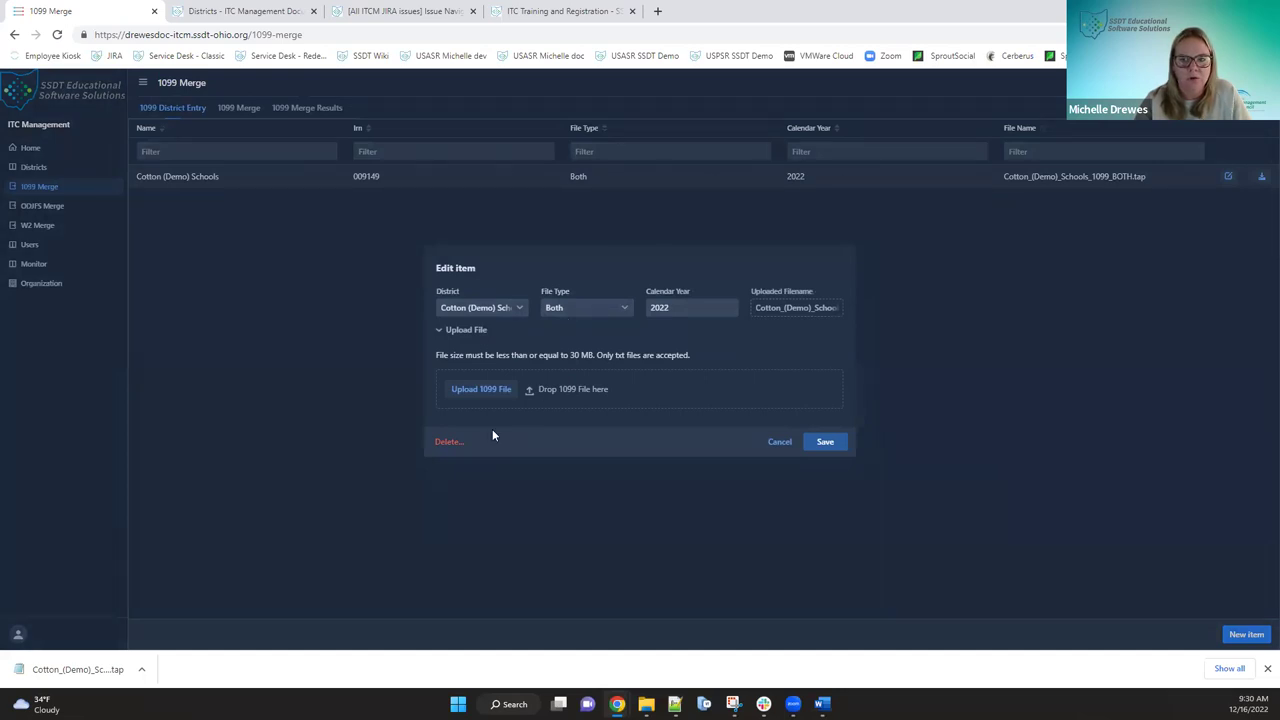
{"action": "left_click", "coordinate": [770, 441]}
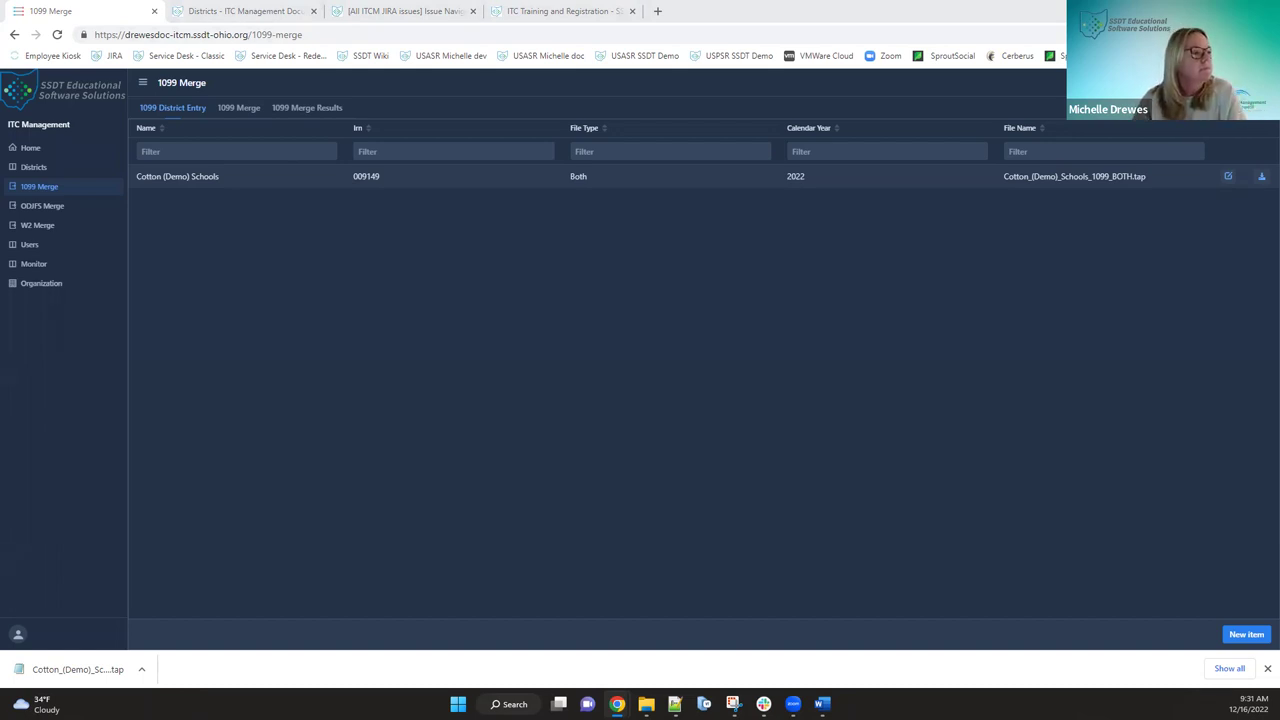
{"action": "left_click", "coordinate": [238, 108]}
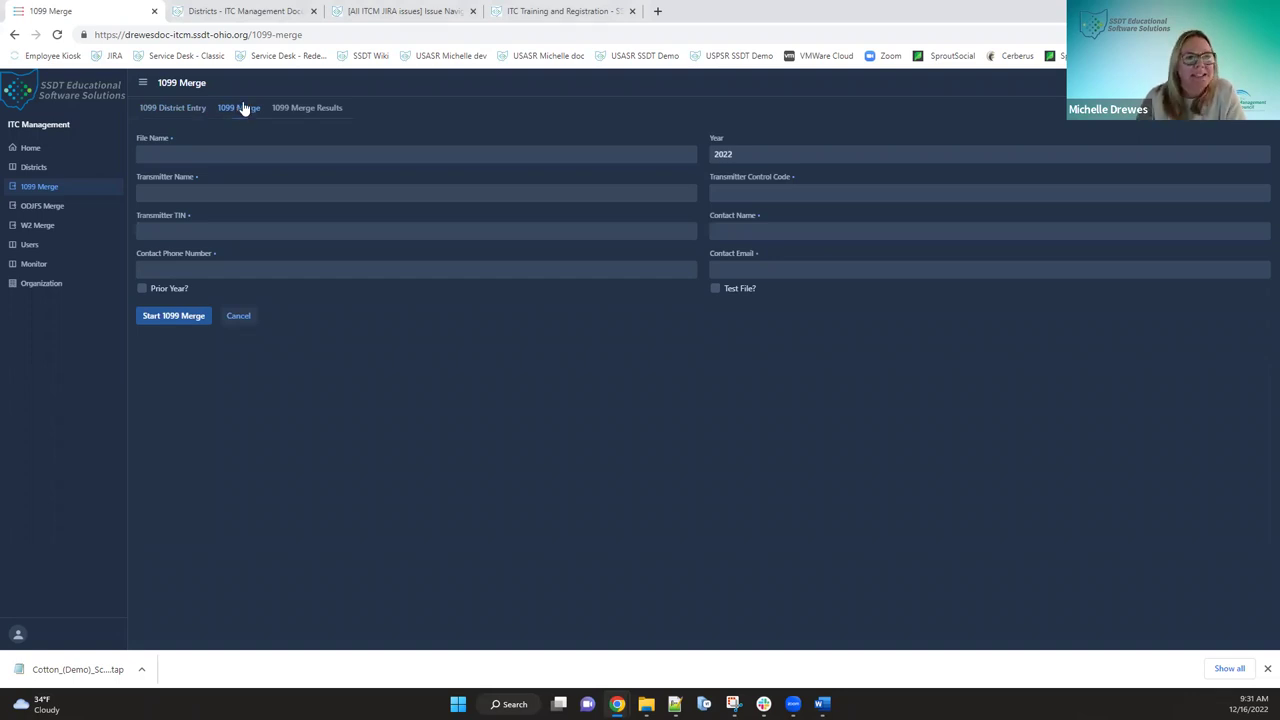
{"action": "left_click", "coordinate": [165, 110]}
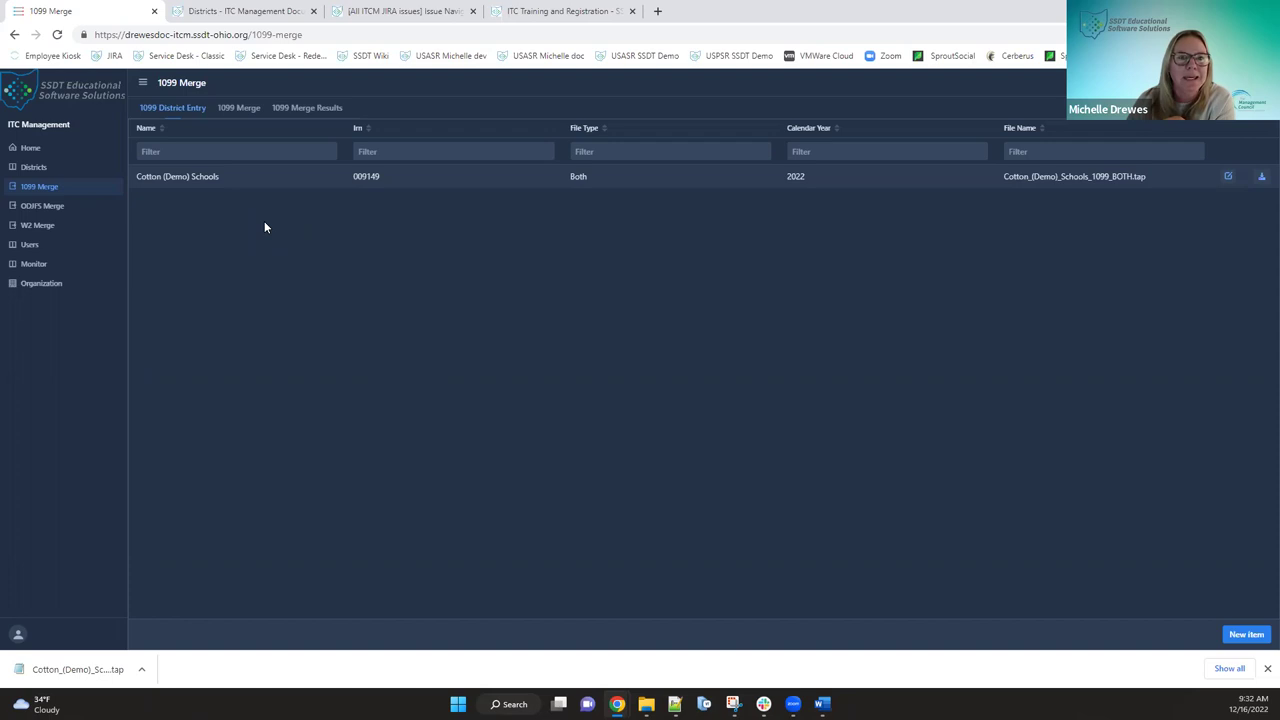
{"action": "left_click", "coordinate": [237, 110]}
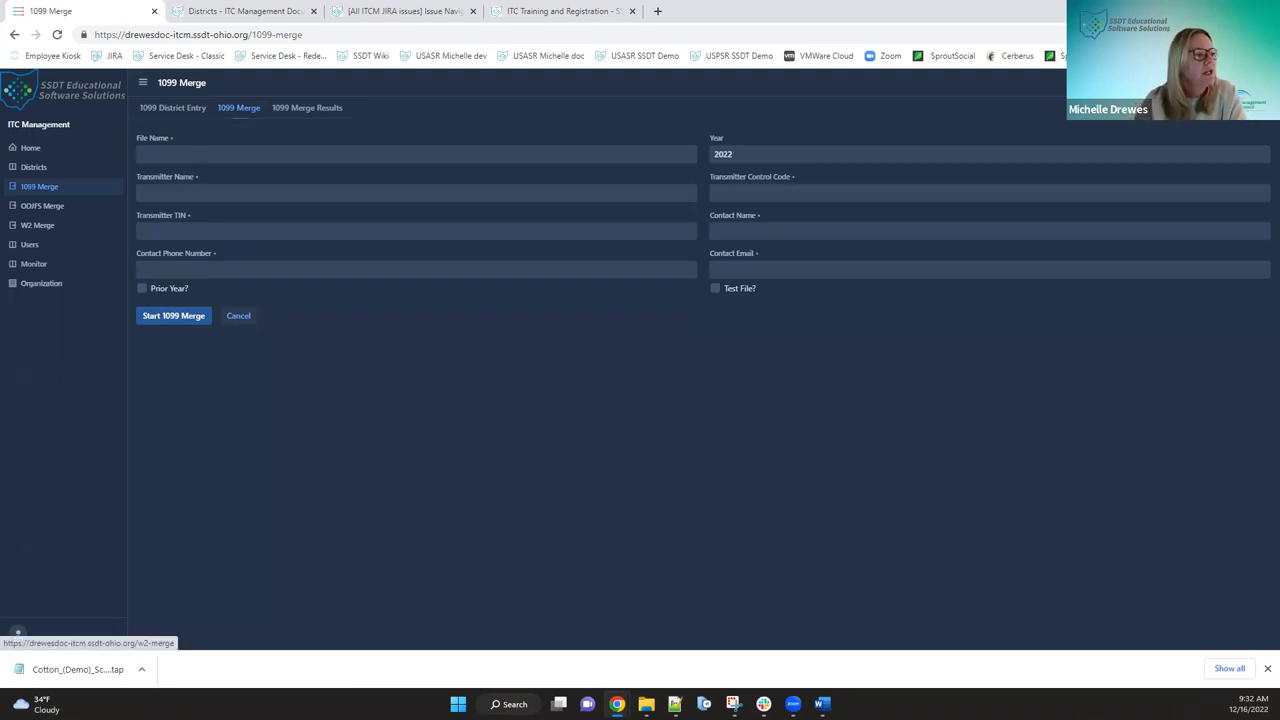
{"action": "left_click", "coordinate": [243, 155]}
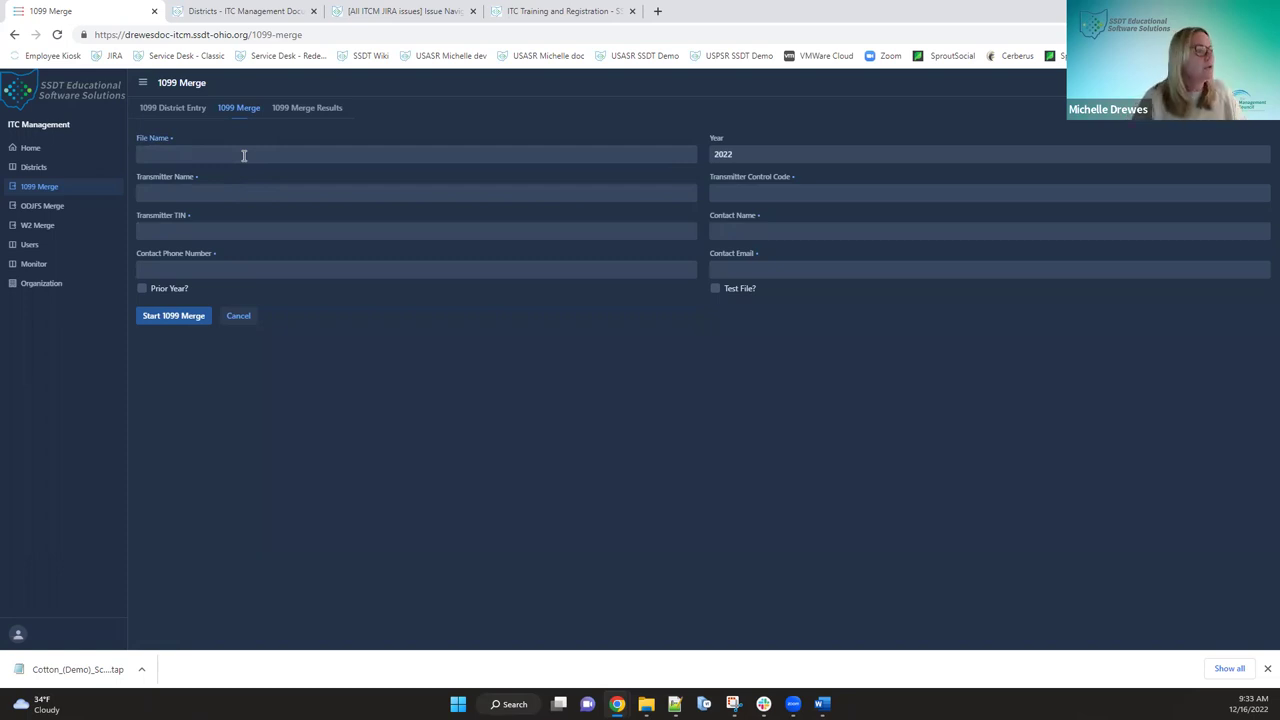
- Enter file name 2022_1099s, transmitter Ohio Computer Association, the control code and transmitter TIN
{"action": "type", "text": "2022"}
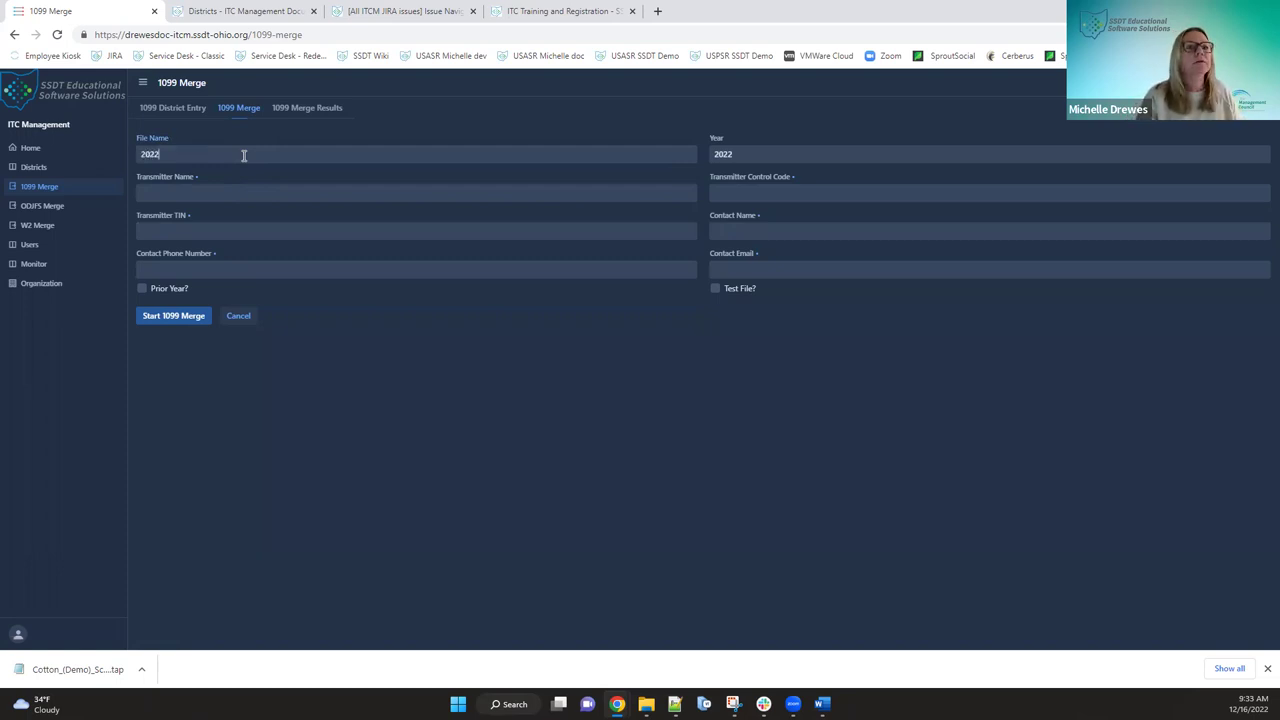
{"action": "type", "text": "_1099s"}
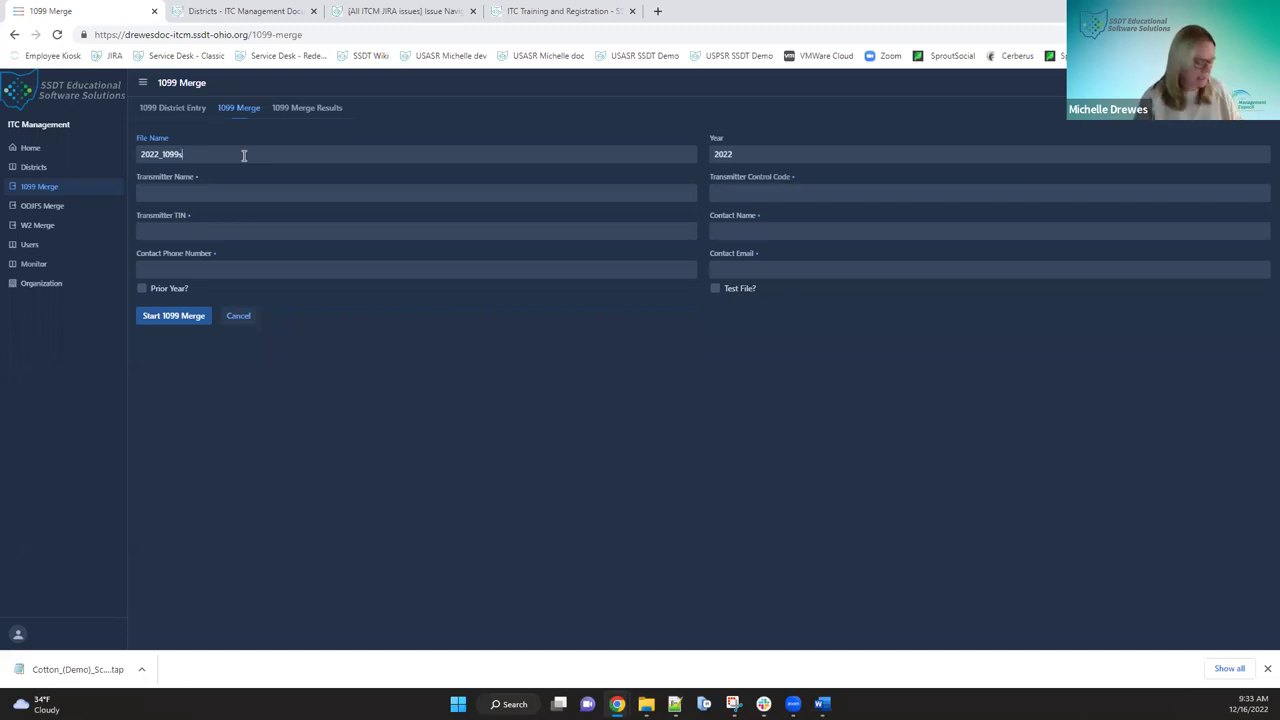
{"action": "key", "text": "Tab"}
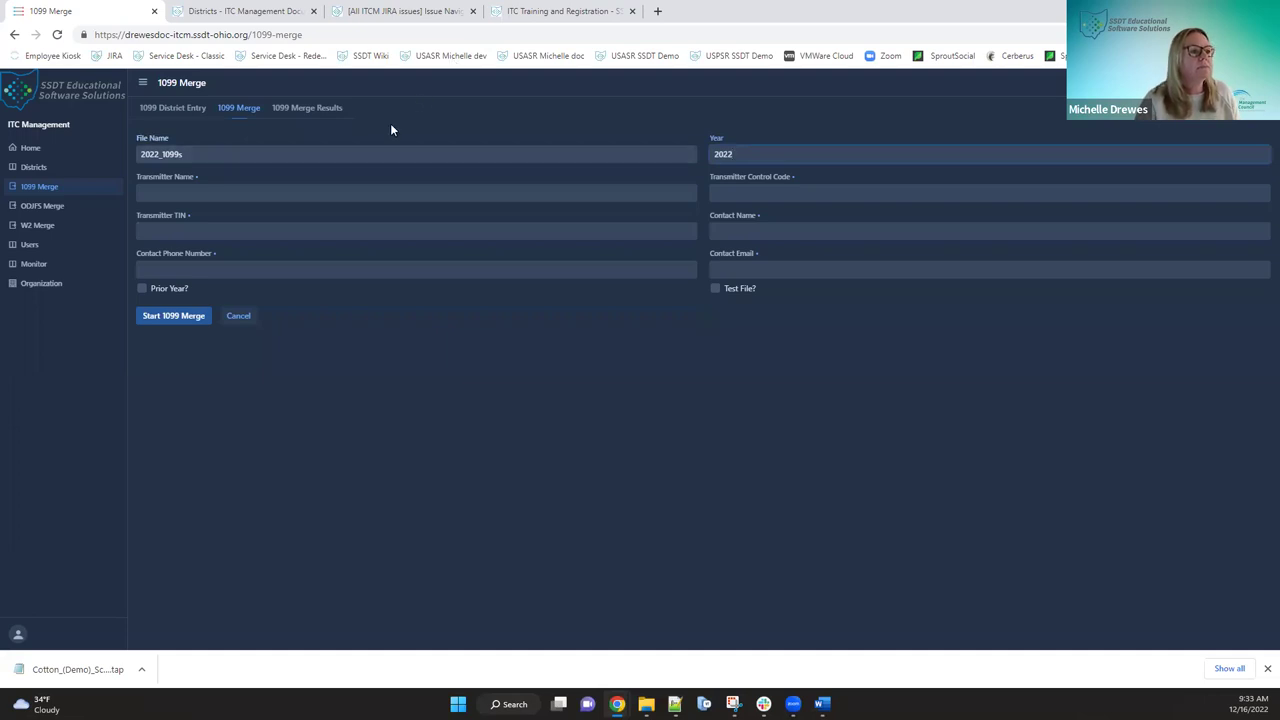
{"action": "left_click", "coordinate": [196, 190]}
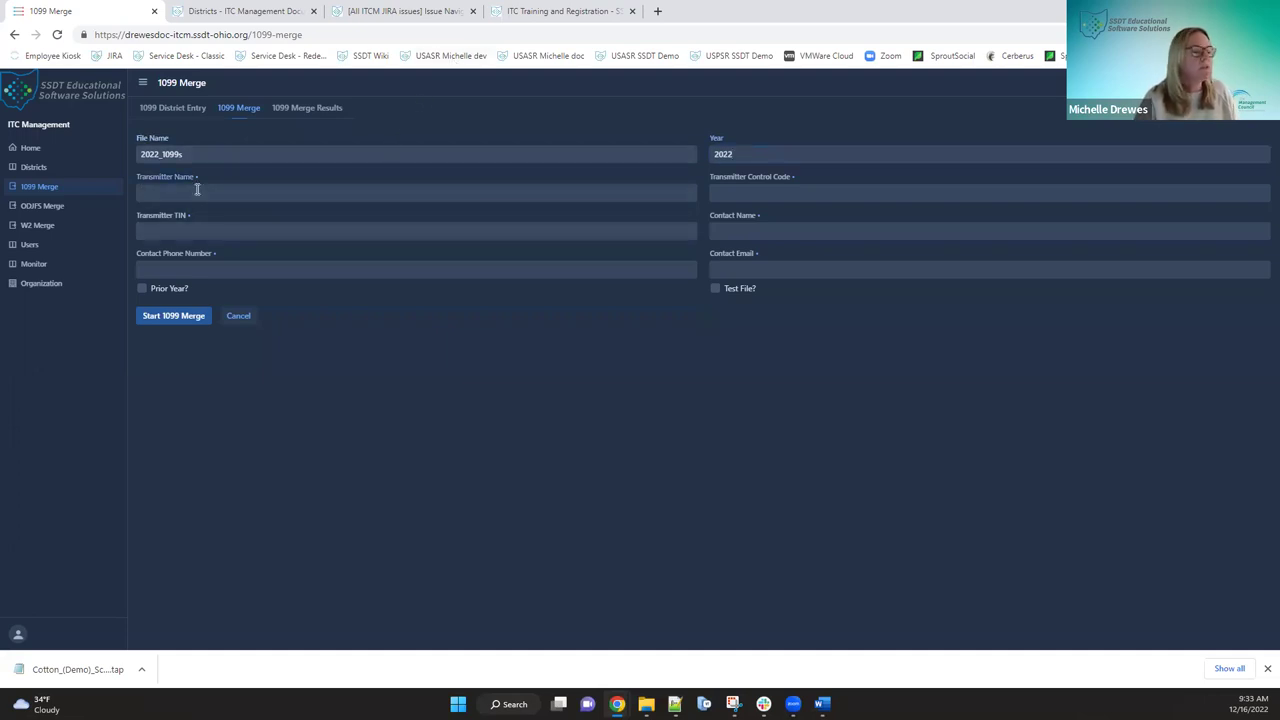
{"action": "type", "text": "Ohio"}
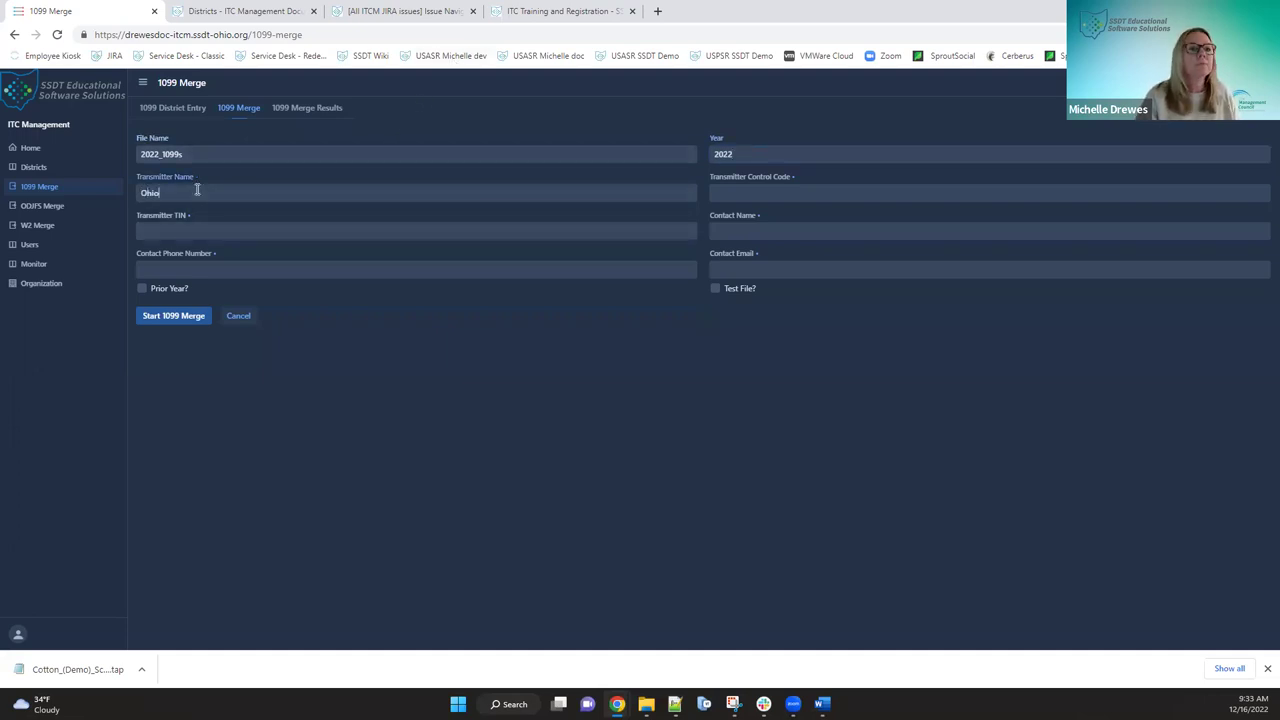
{"action": "type", "text": " Computer Association"}
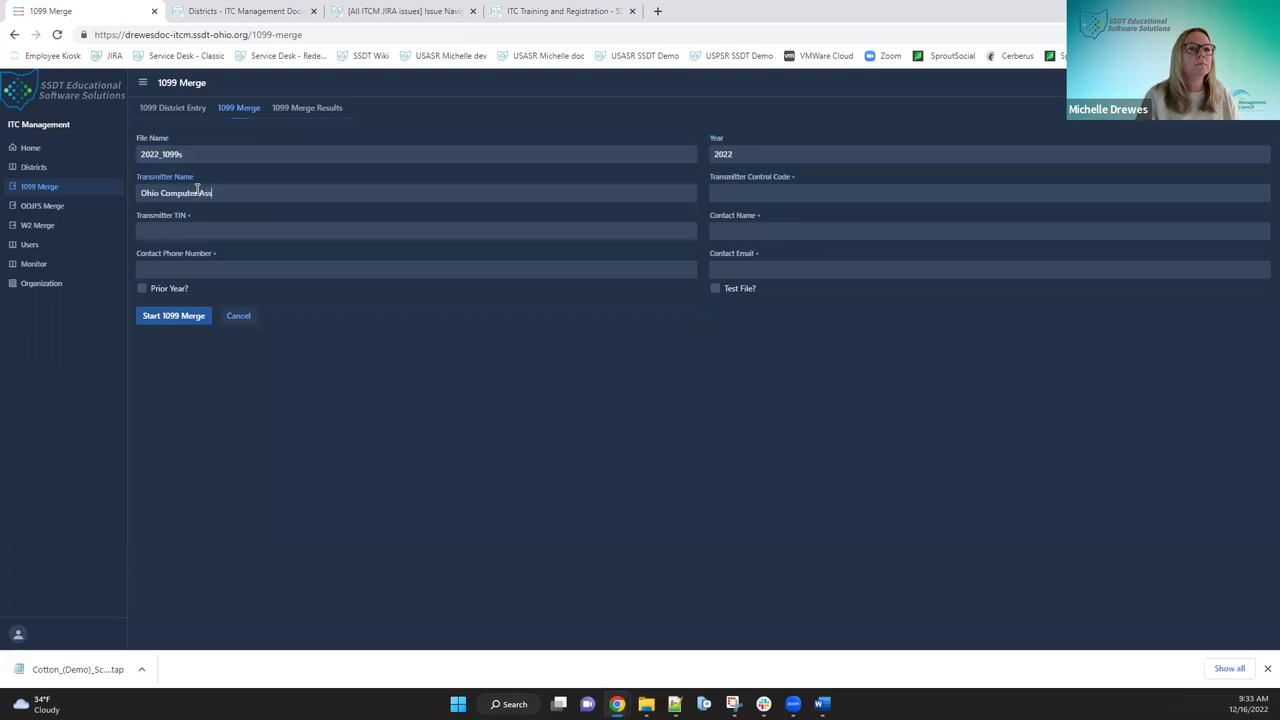
{"action": "left_click", "coordinate": [771, 194]}
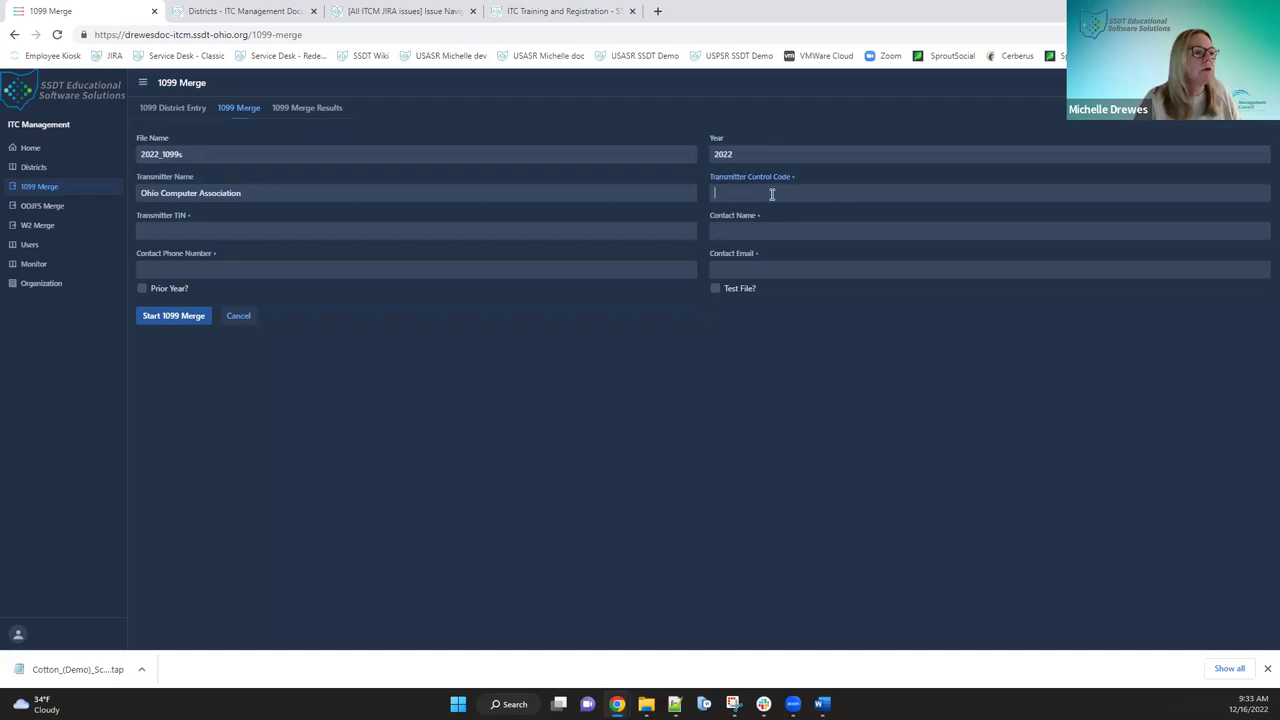
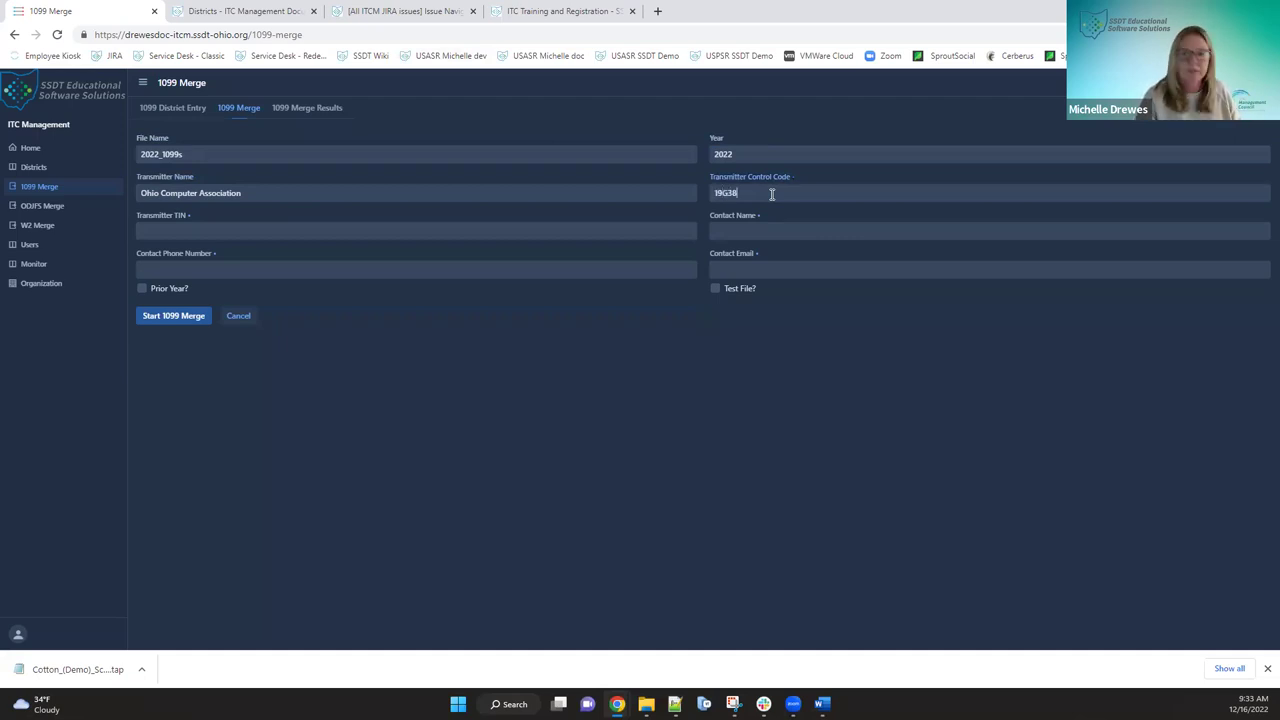
{"action": "left_click", "coordinate": [175, 232]}
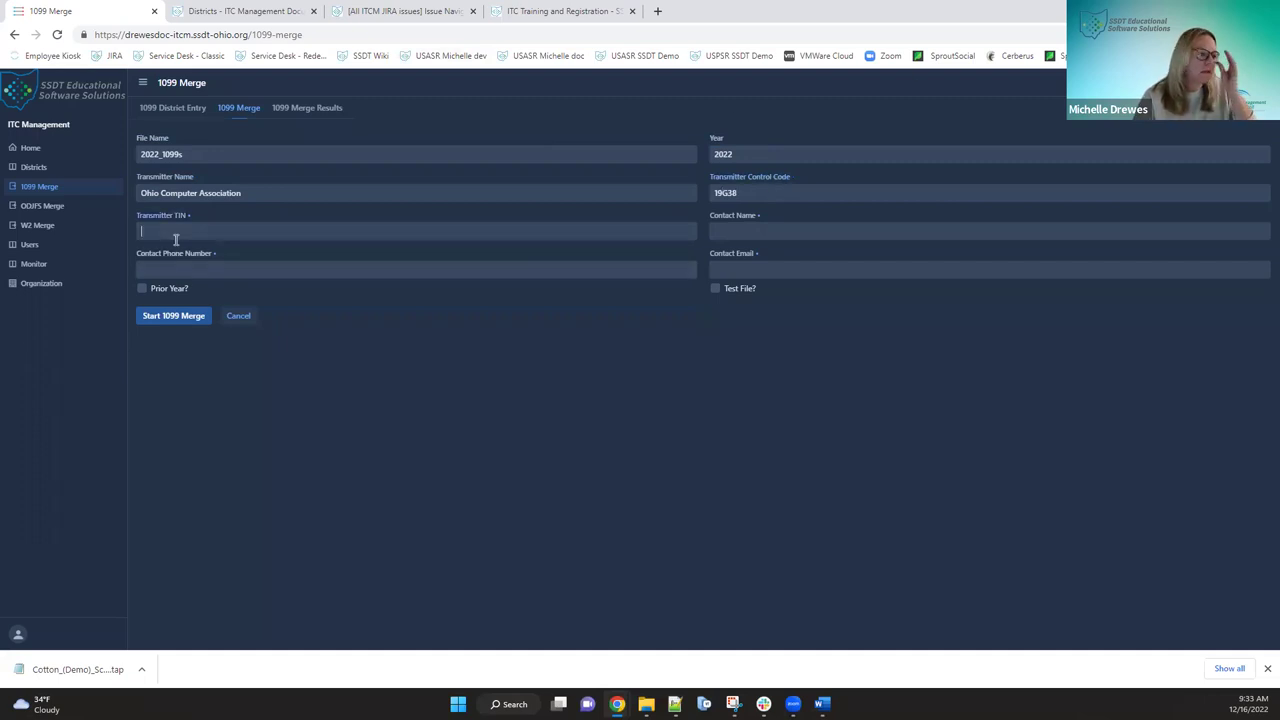
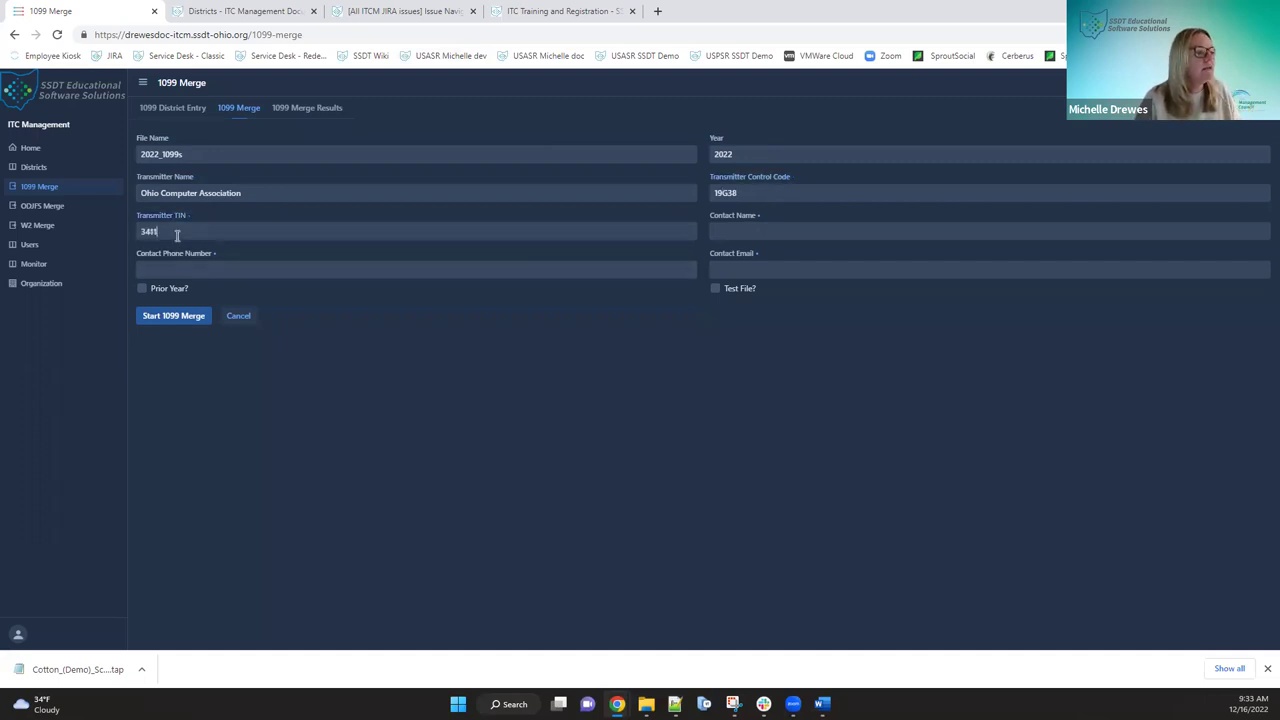
- Fill in the contact's name, phone number and e-mail address
{"action": "key", "text": "Tab"}
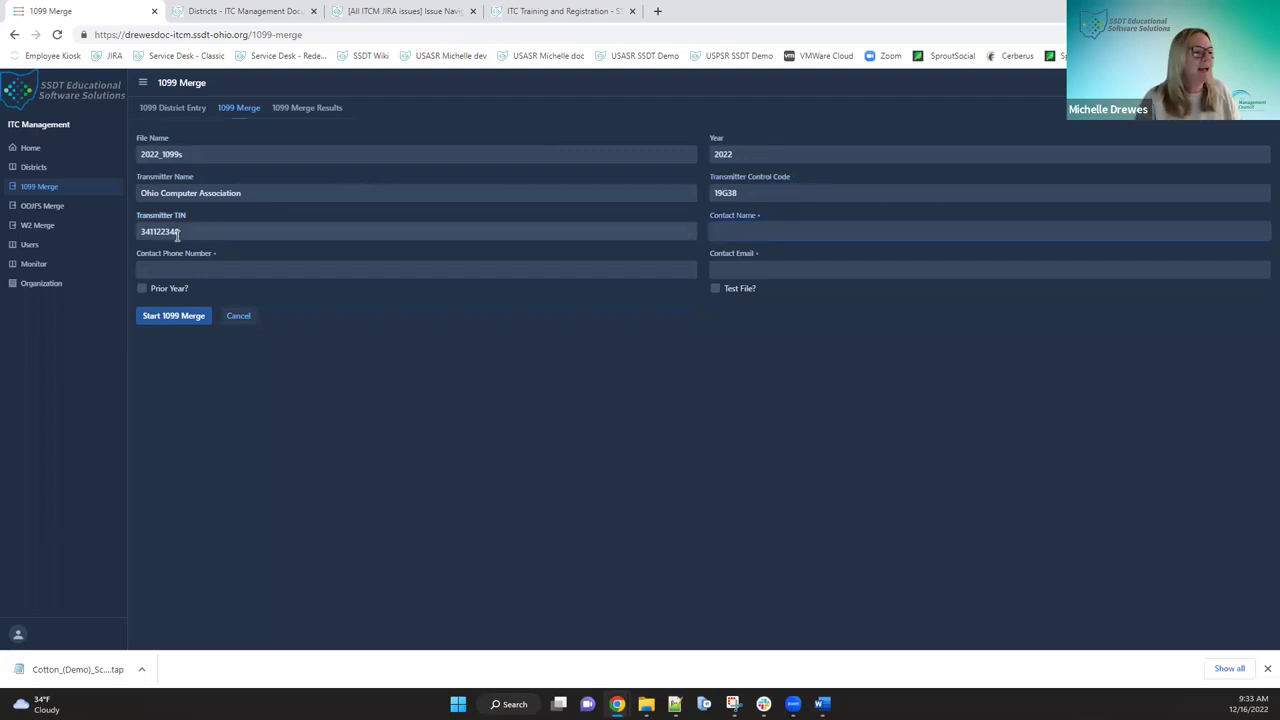
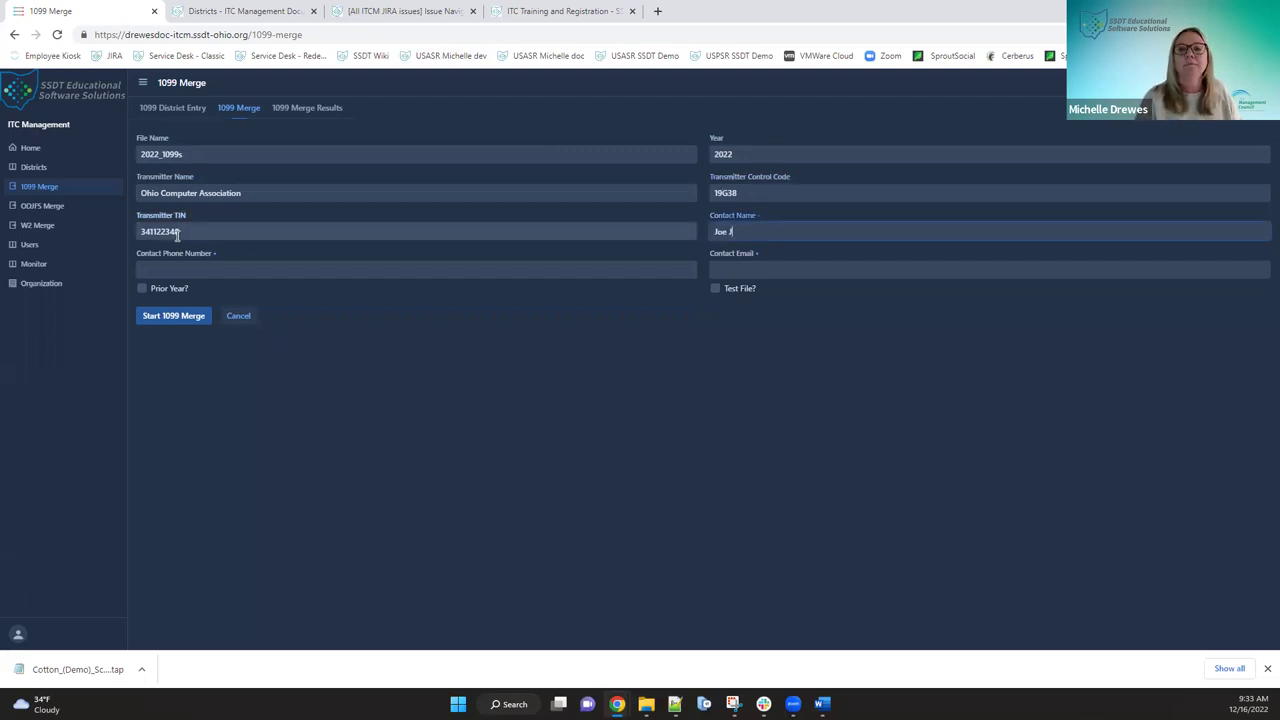
{"action": "key", "text": "Tab"}
{"action": "type", "text": "4195551112"}
{"action": "key", "text": "Tab"}
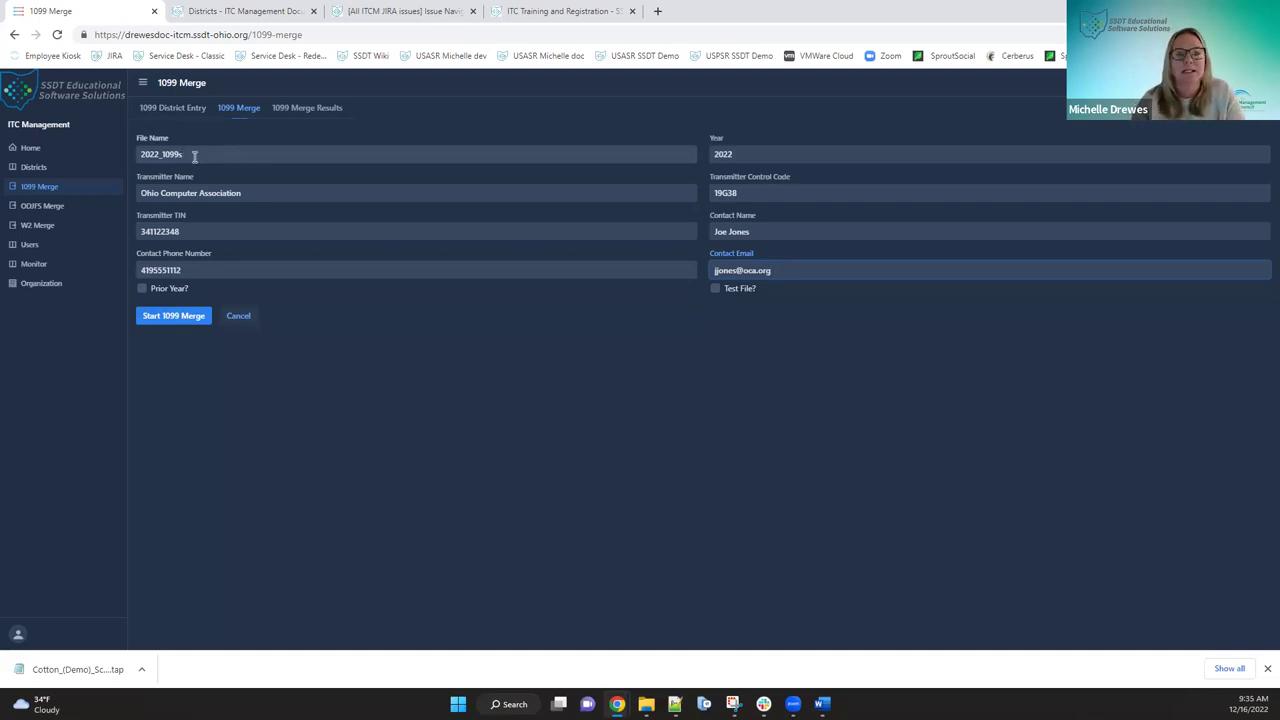
- Start the 1099 merge and view the new 2022 result in 1099 Merge Results
{"action": "left_click", "coordinate": [174, 315]}
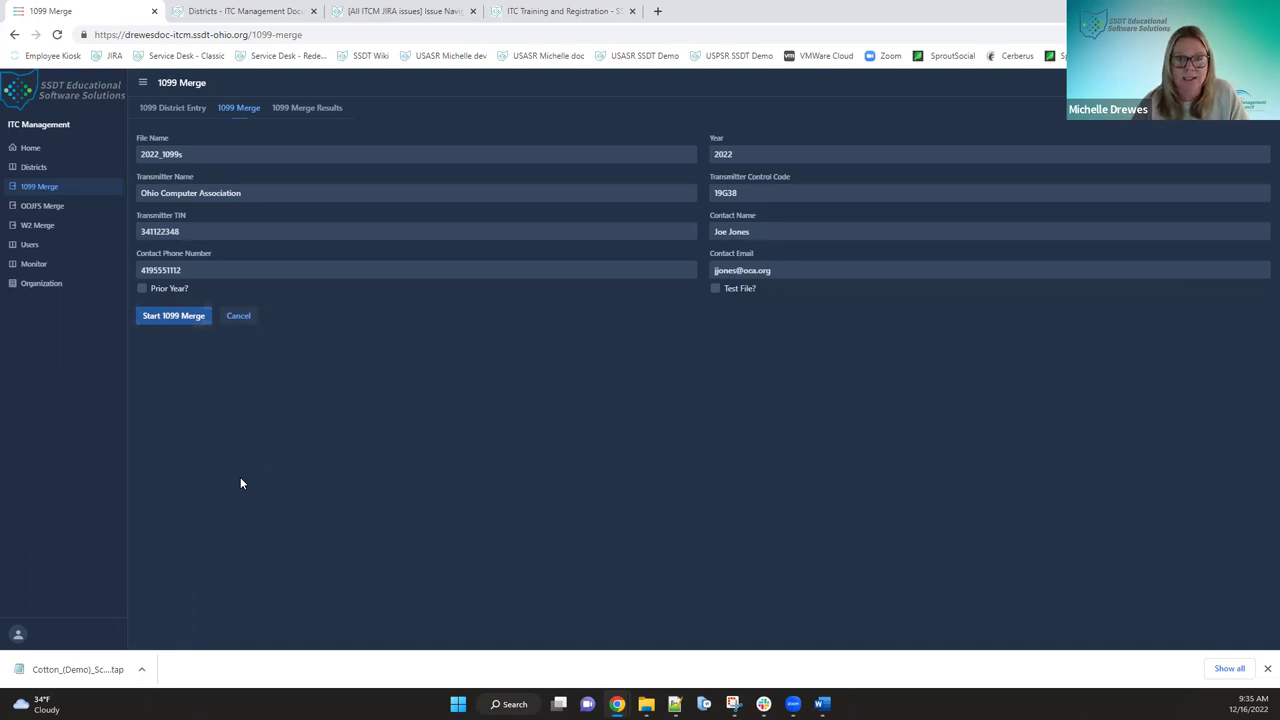
{"action": "left_click", "coordinate": [322, 110]}
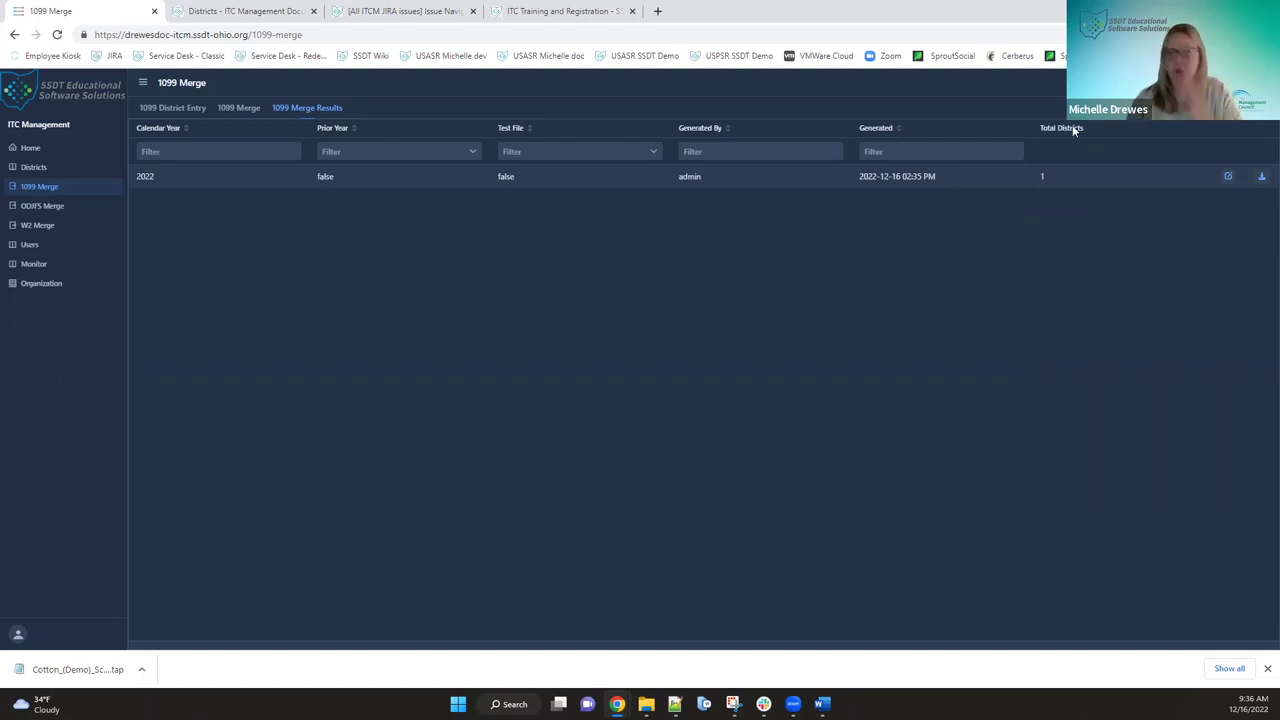
- Open the 2022 merge result and review Cotton (Demo) Schools' 10 records, 4 payees, $68,800.00 rent
{"action": "left_click", "coordinate": [1229, 177]}
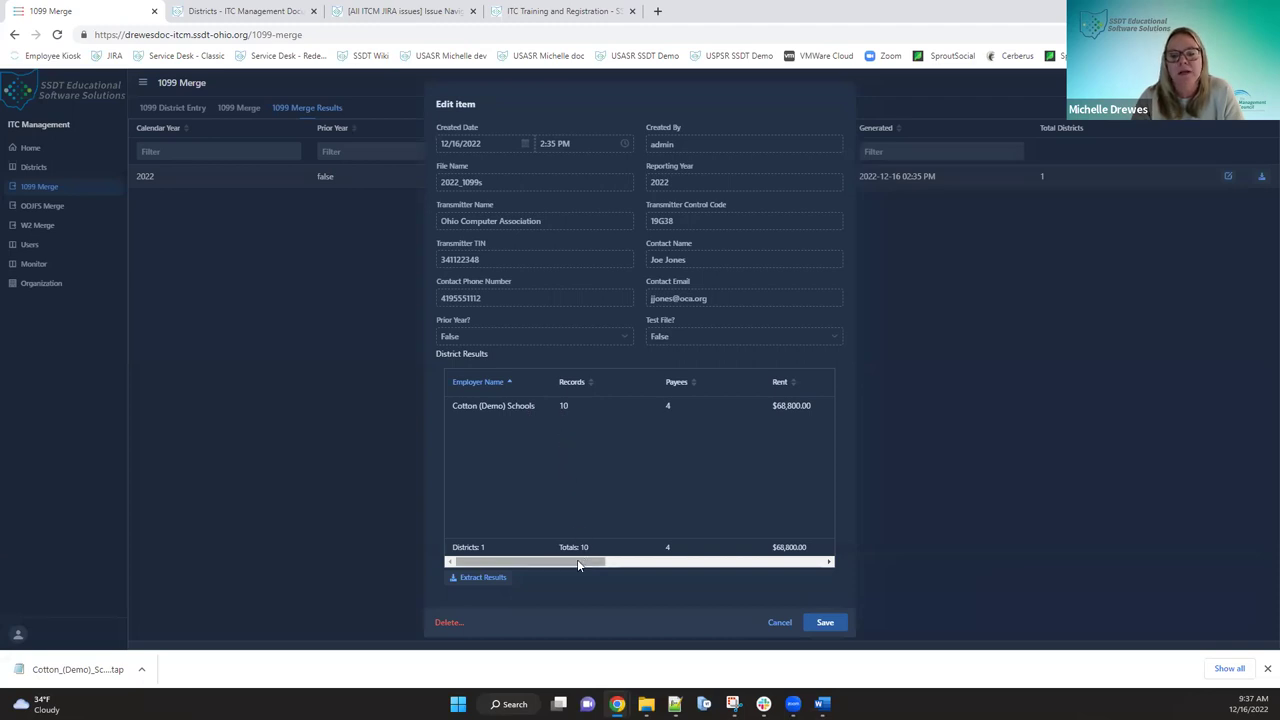
{"action": "left_click_drag", "start_coordinate": [581, 560], "coordinate": [804, 567]}
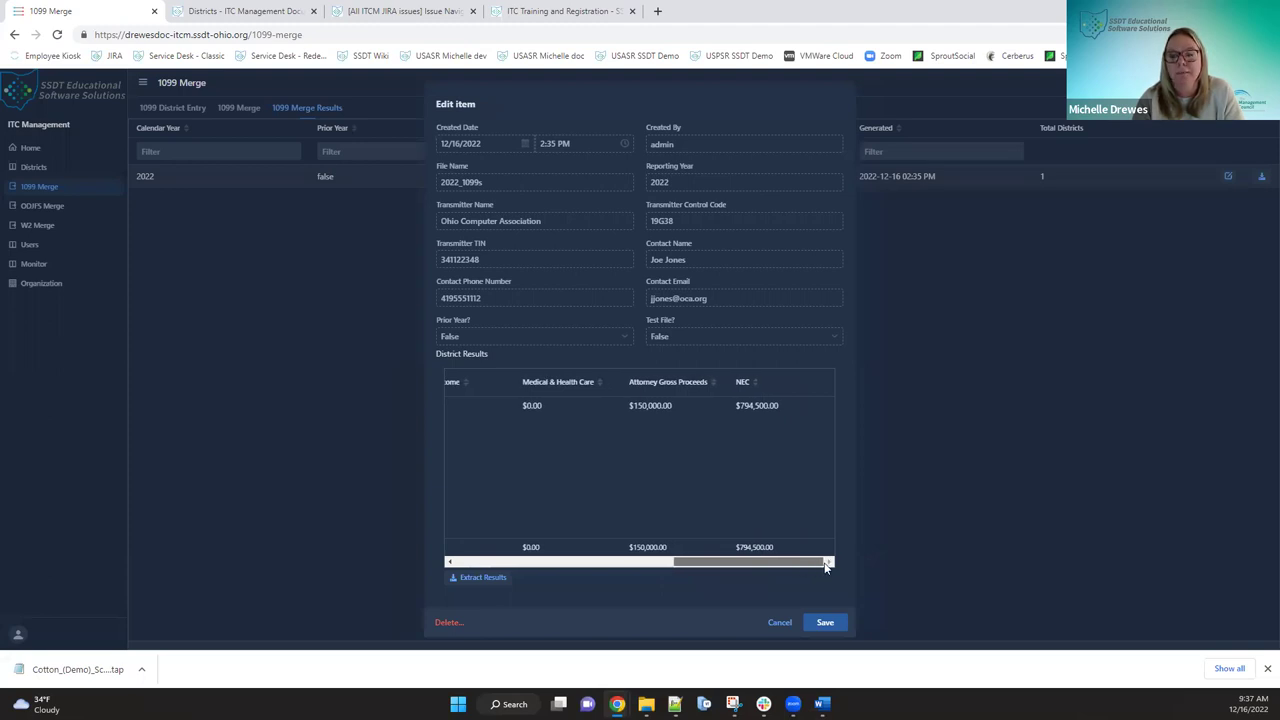
{"action": "left_click_drag", "start_coordinate": [741, 563], "coordinate": [472, 528]}
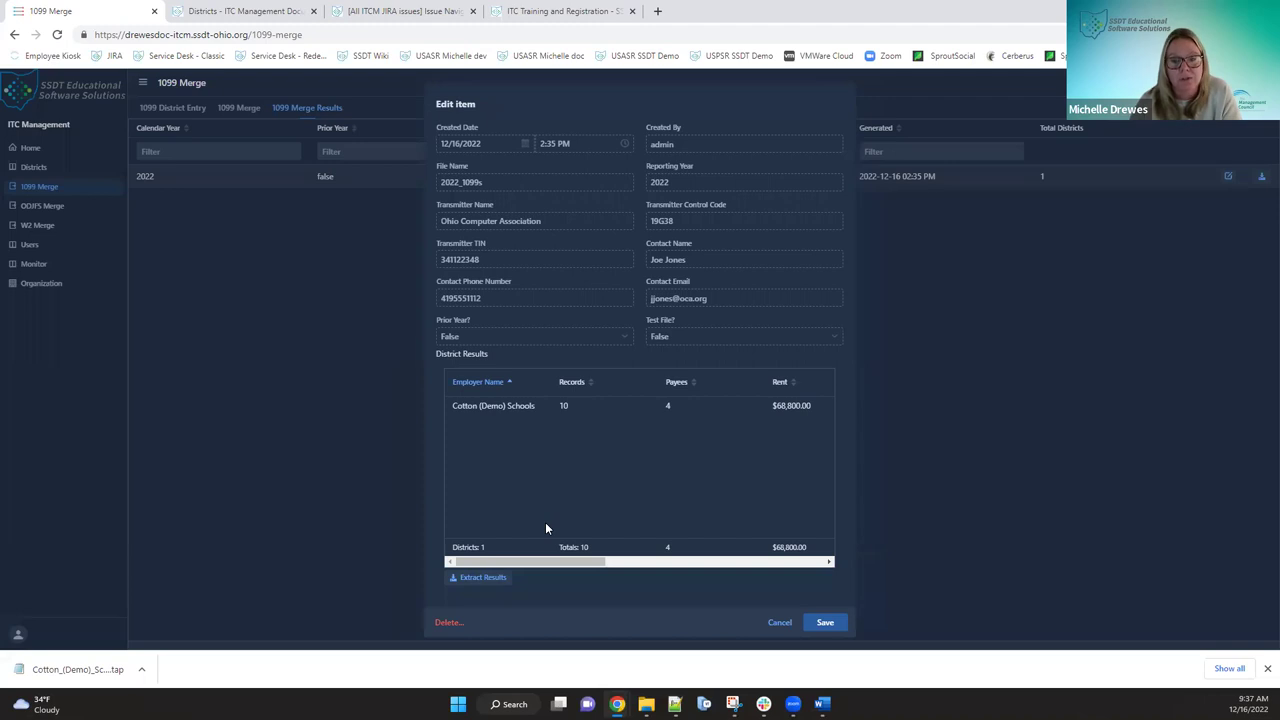
- Extract the district results to Form1099-2022 (2).csv in Downloads and open it in Excel
{"action": "left_click", "coordinate": [496, 578]}
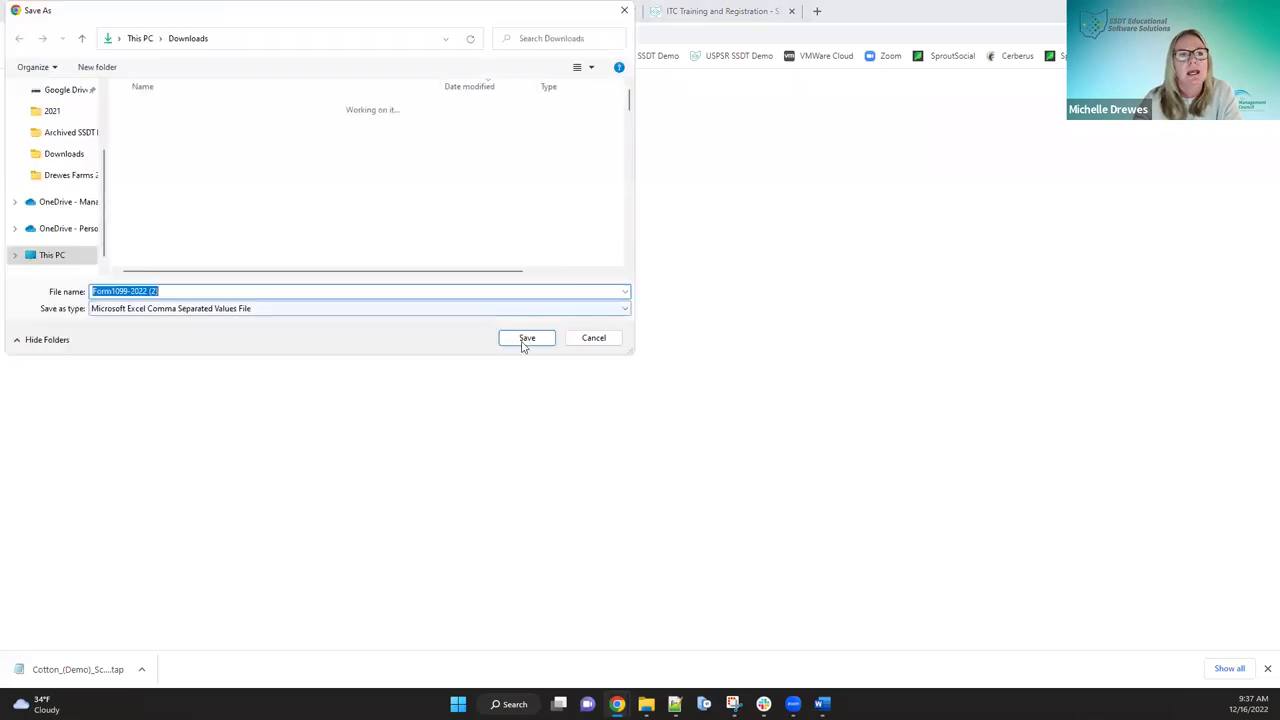
{"action": "left_click", "coordinate": [525, 339]}
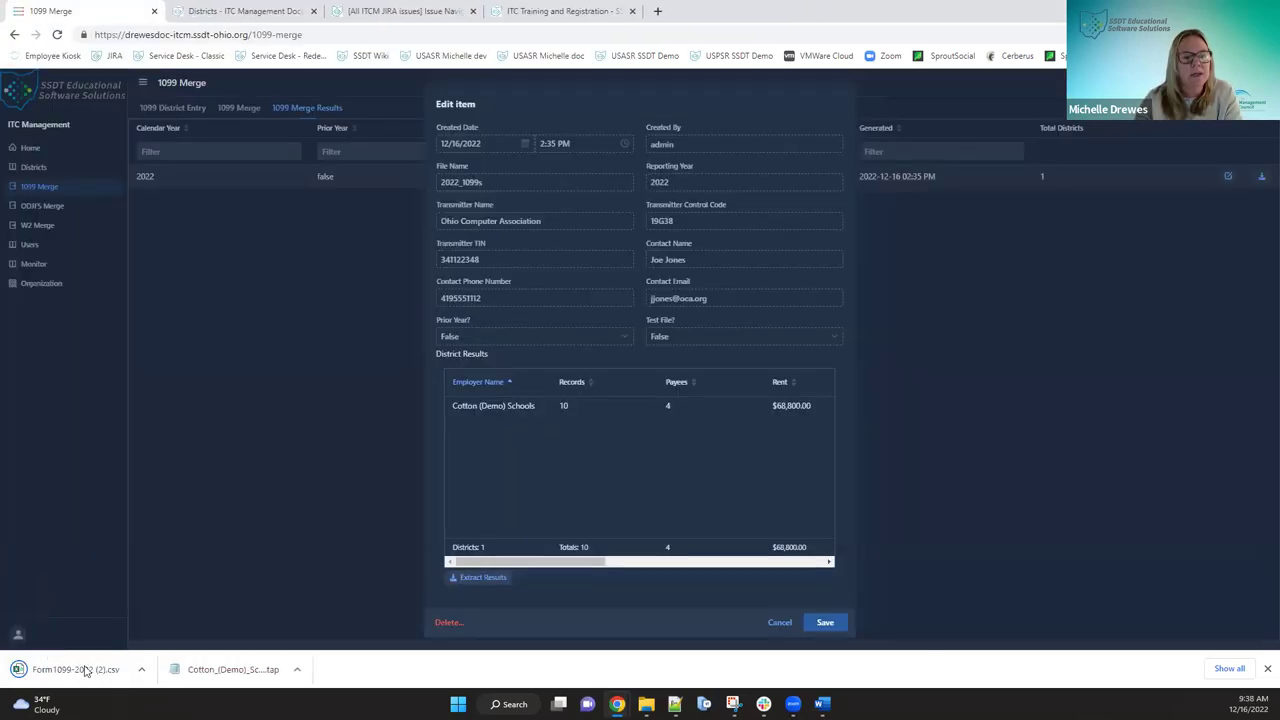
{"action": "left_click", "coordinate": [84, 670]}
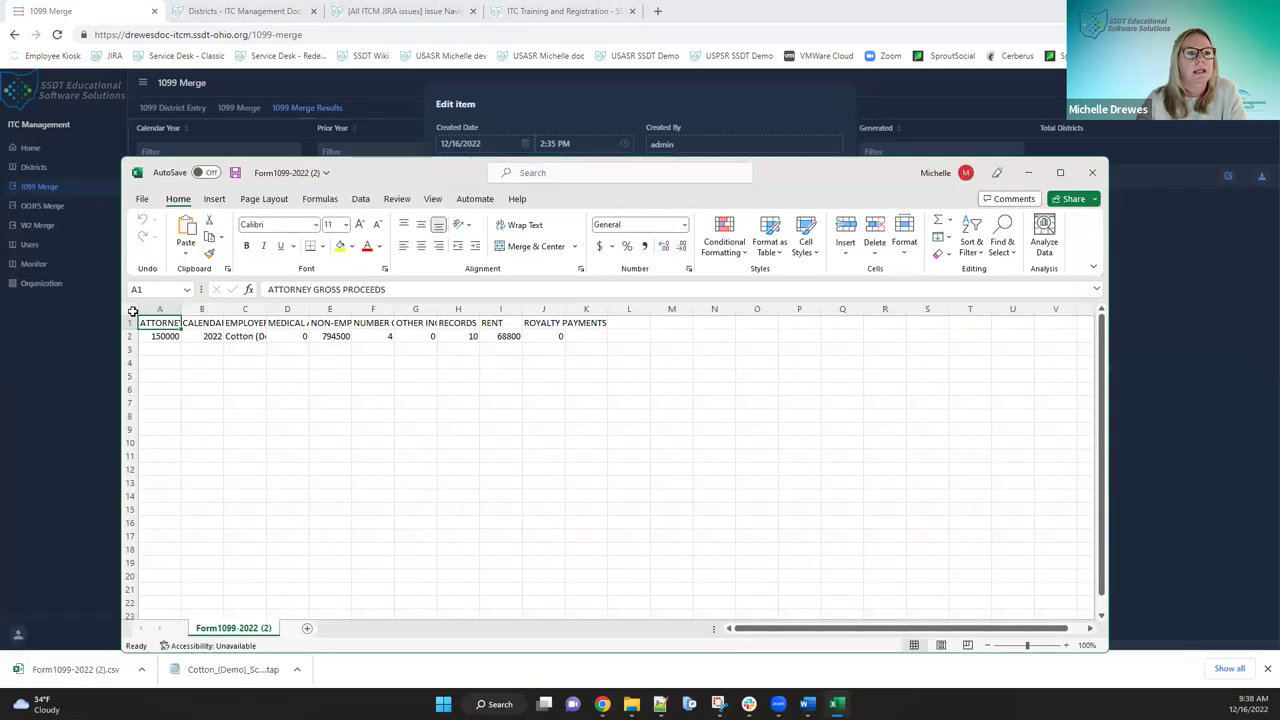
- AutoFit all worksheet columns so headers read fully, then minimize Excel
{"action": "left_click", "coordinate": [131, 309]}
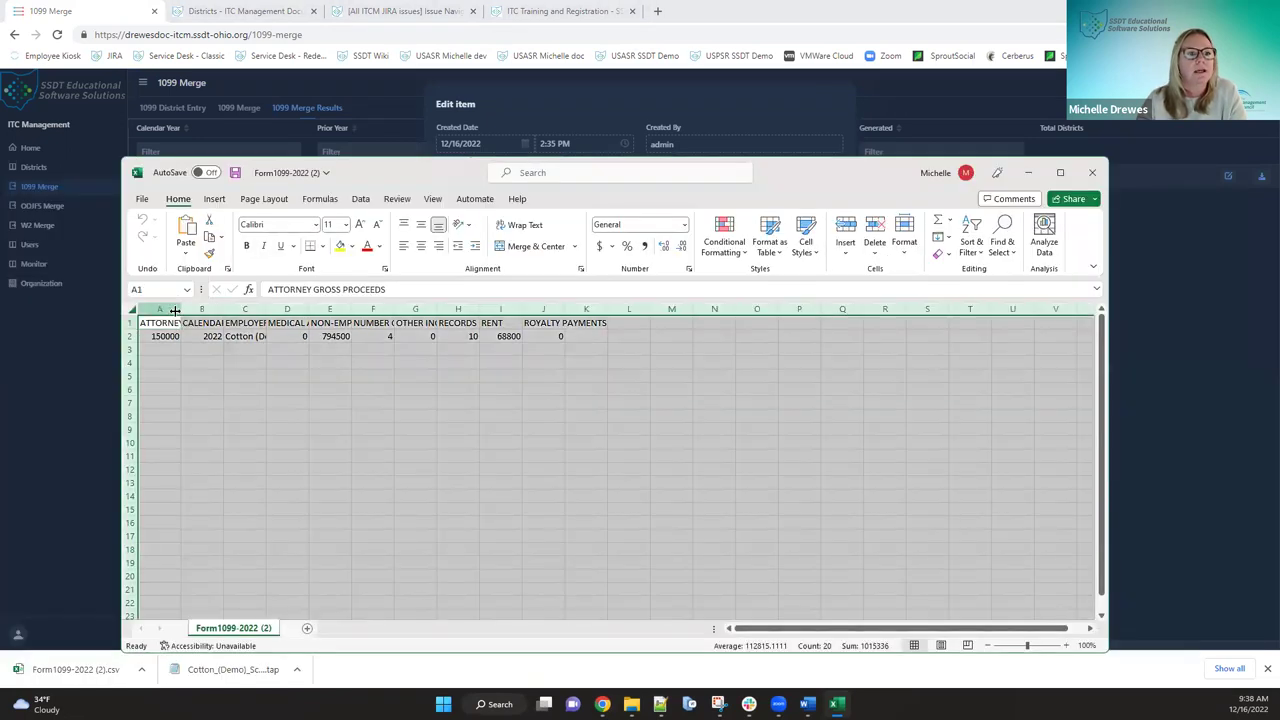
{"action": "double_click", "coordinate": [180, 310]}
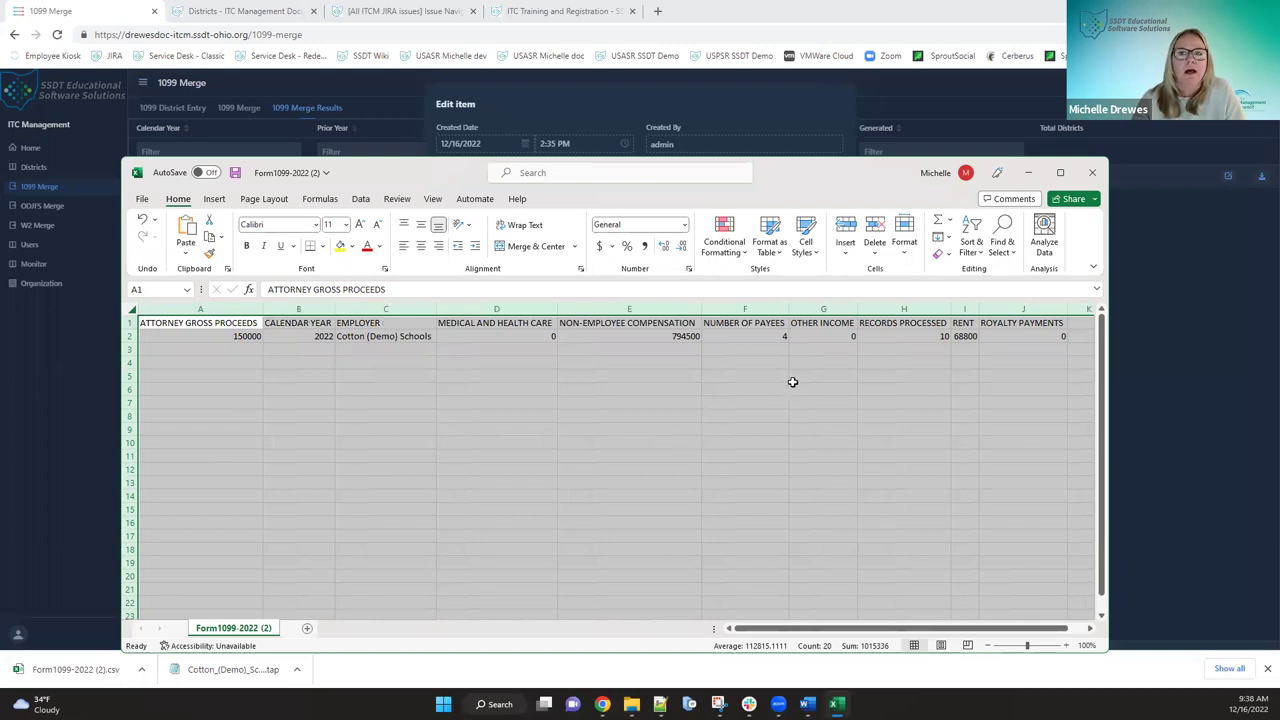
{"action": "left_click", "coordinate": [1031, 174]}
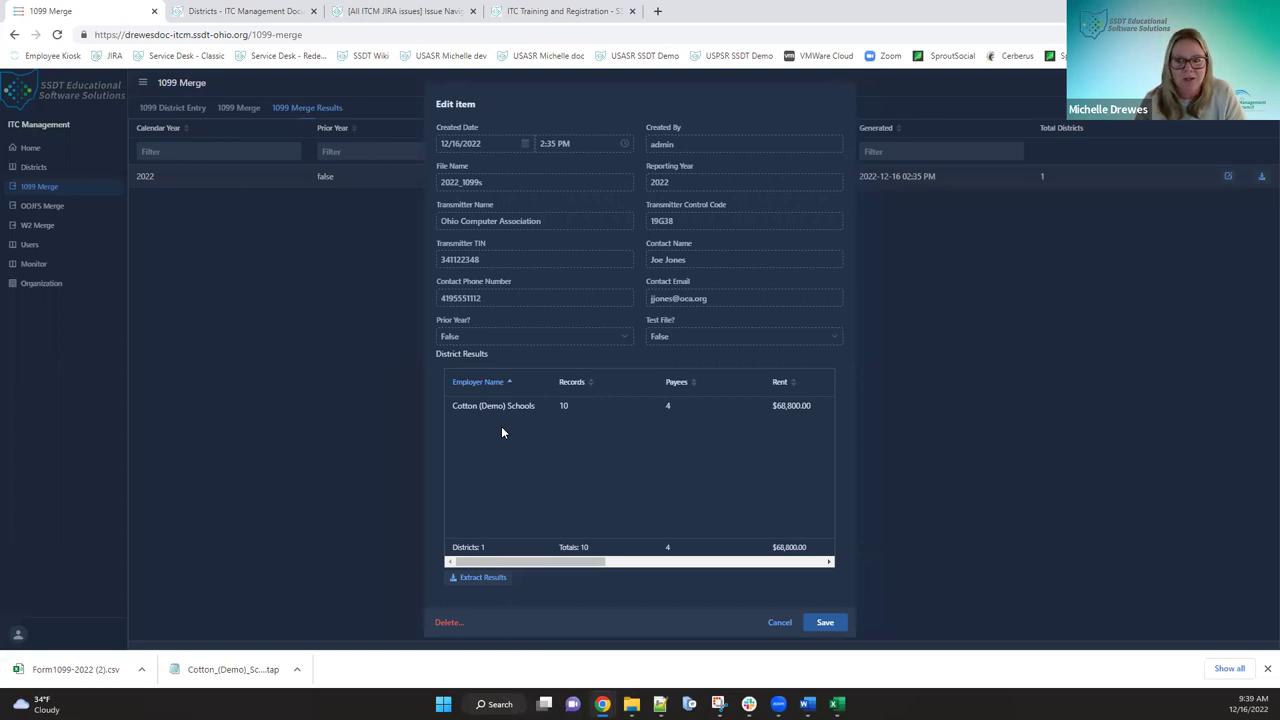
- Close the merge details and save the 2022 result's 2022_1099s.TAP file to Downloads
{"action": "left_click", "coordinate": [778, 622]}
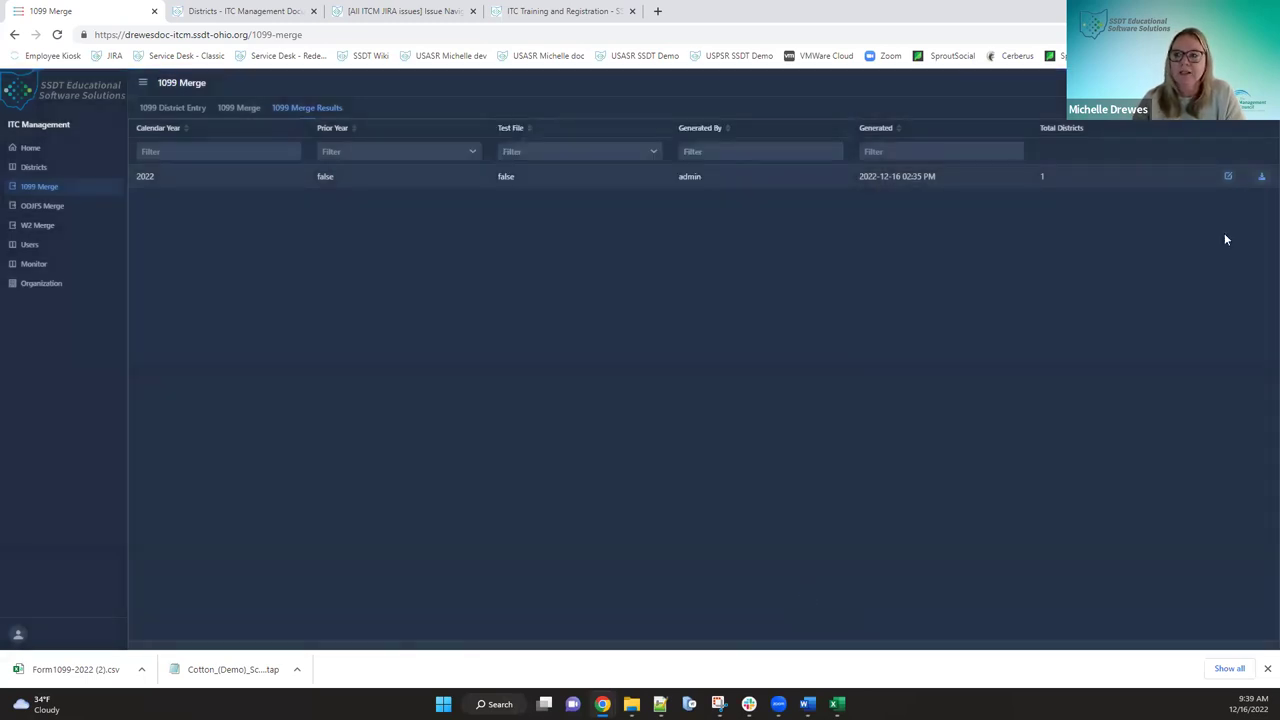
{"action": "left_click", "coordinate": [1261, 177]}
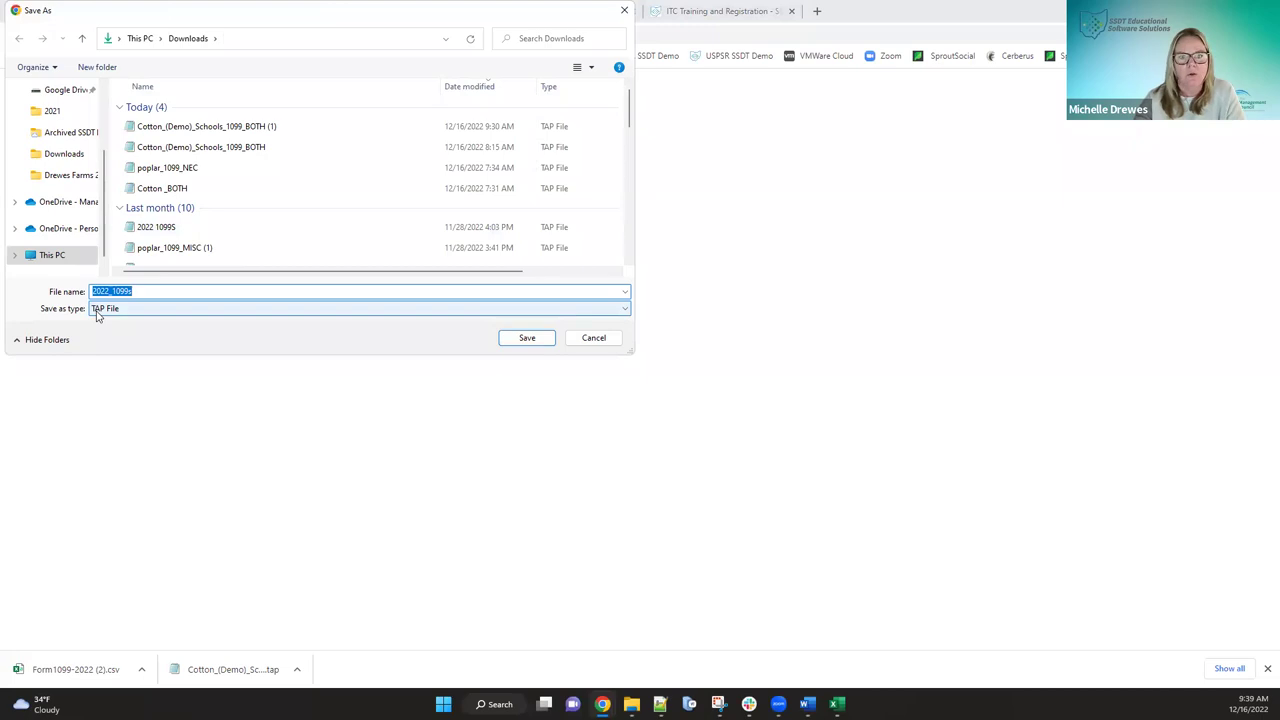
{"action": "left_click", "coordinate": [523, 339]}
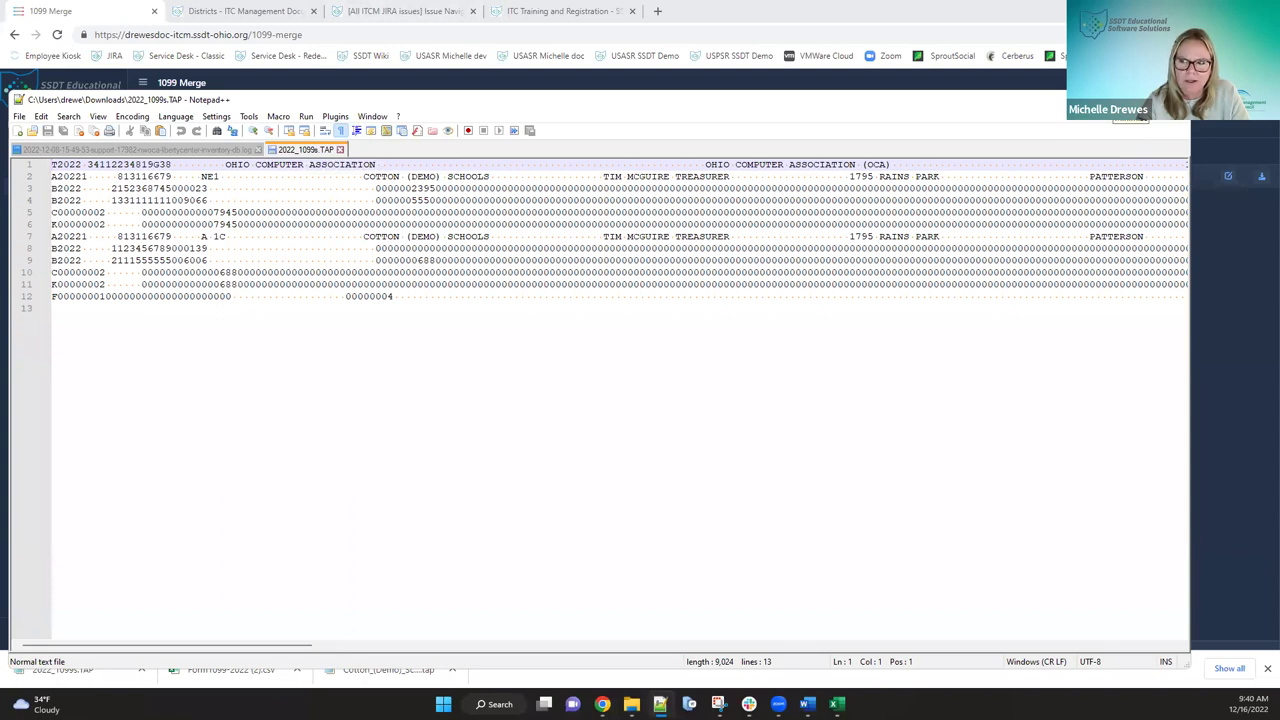
- Close Notepad++ after reviewing 2022_1099s.TAP to return to the browser's 1099 Merge Results
{"action": "left_click", "coordinate": [1125, 100]}
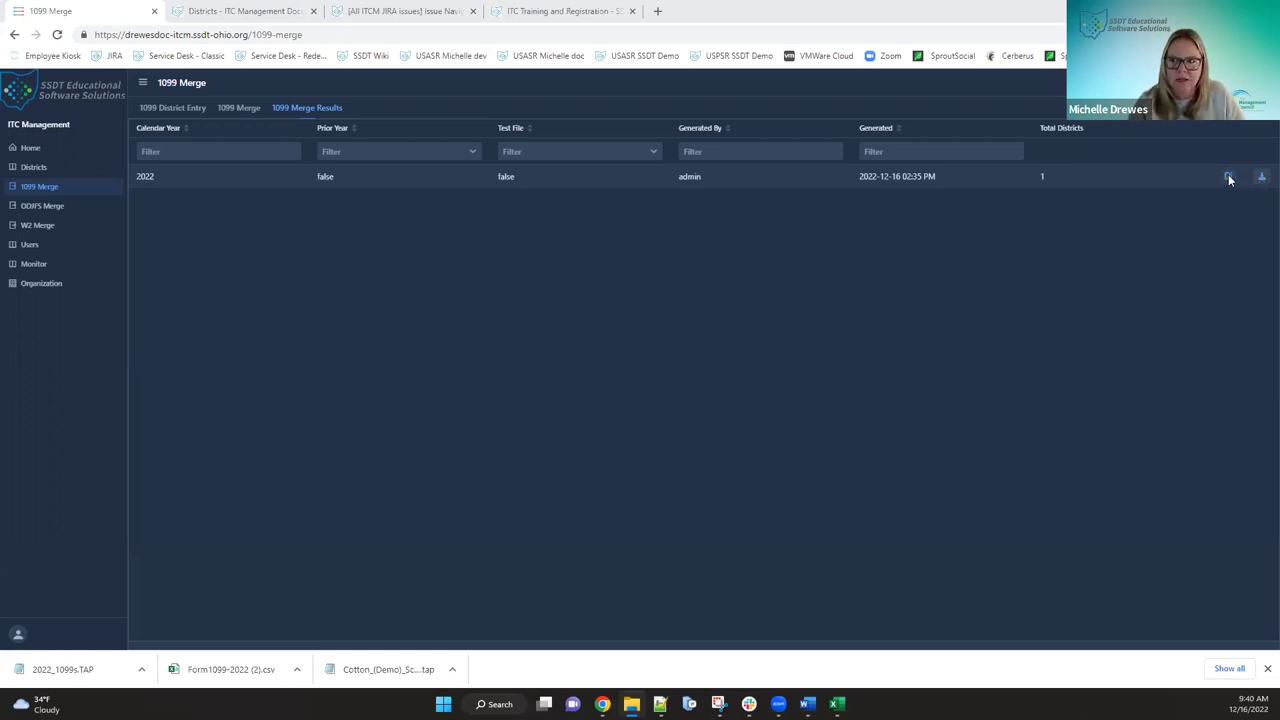
- Open the 2022 merge result's details and scroll the District Results grid across its columns
{"action": "left_click", "coordinate": [1228, 176]}
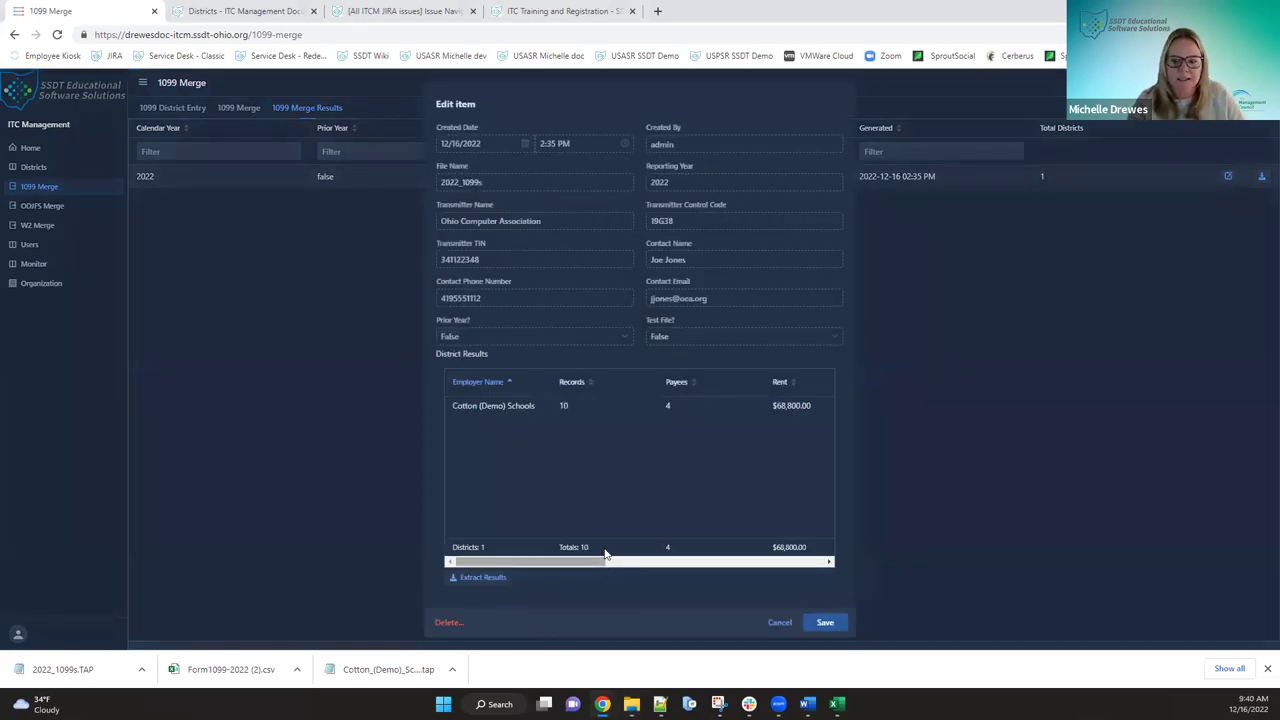
{"action": "left_click_drag", "start_coordinate": [592, 560], "coordinate": [552, 563]}
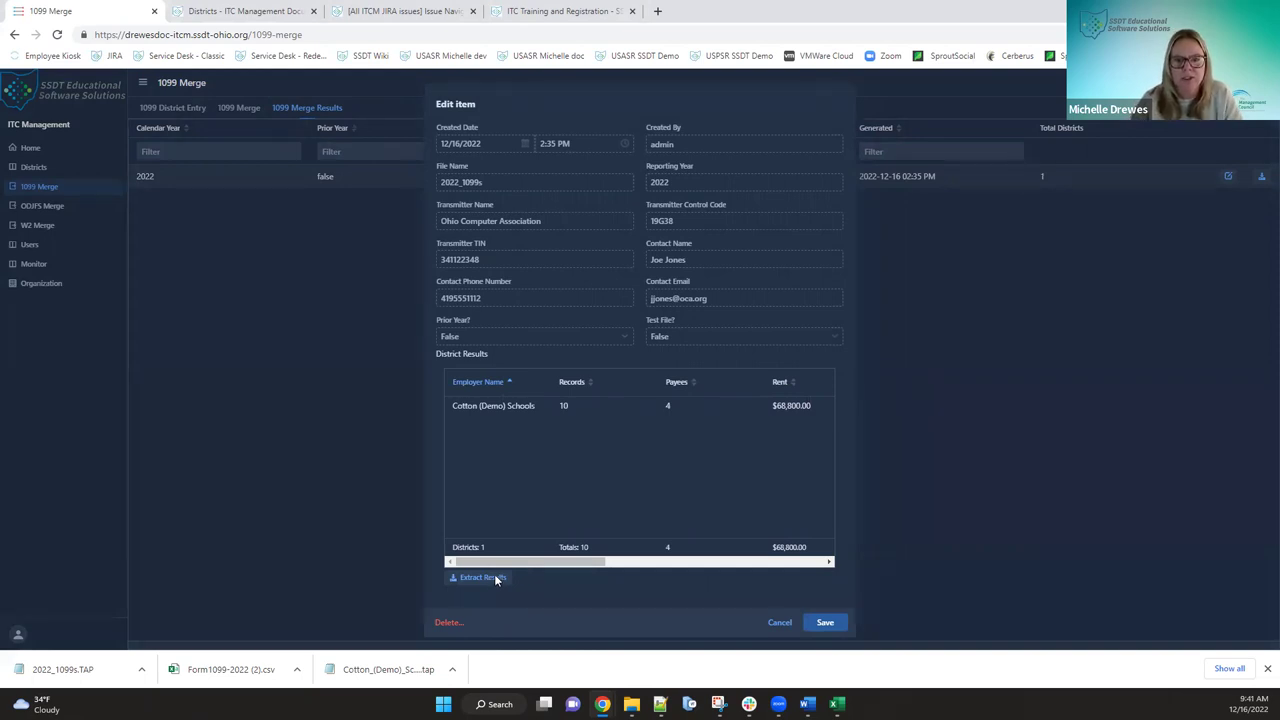
- Extract the 2022 district results to a CSV, save it, and open it in Excel
{"action": "left_click", "coordinate": [494, 577]}
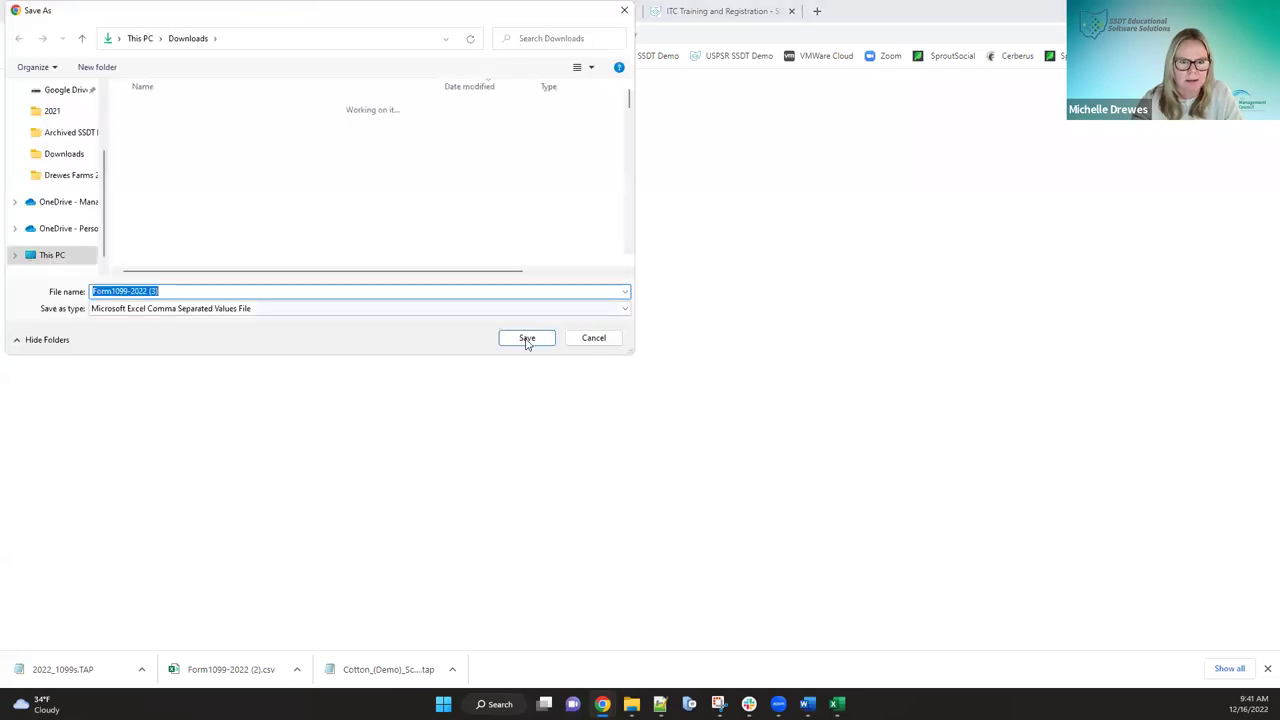
{"action": "left_click", "coordinate": [527, 341]}
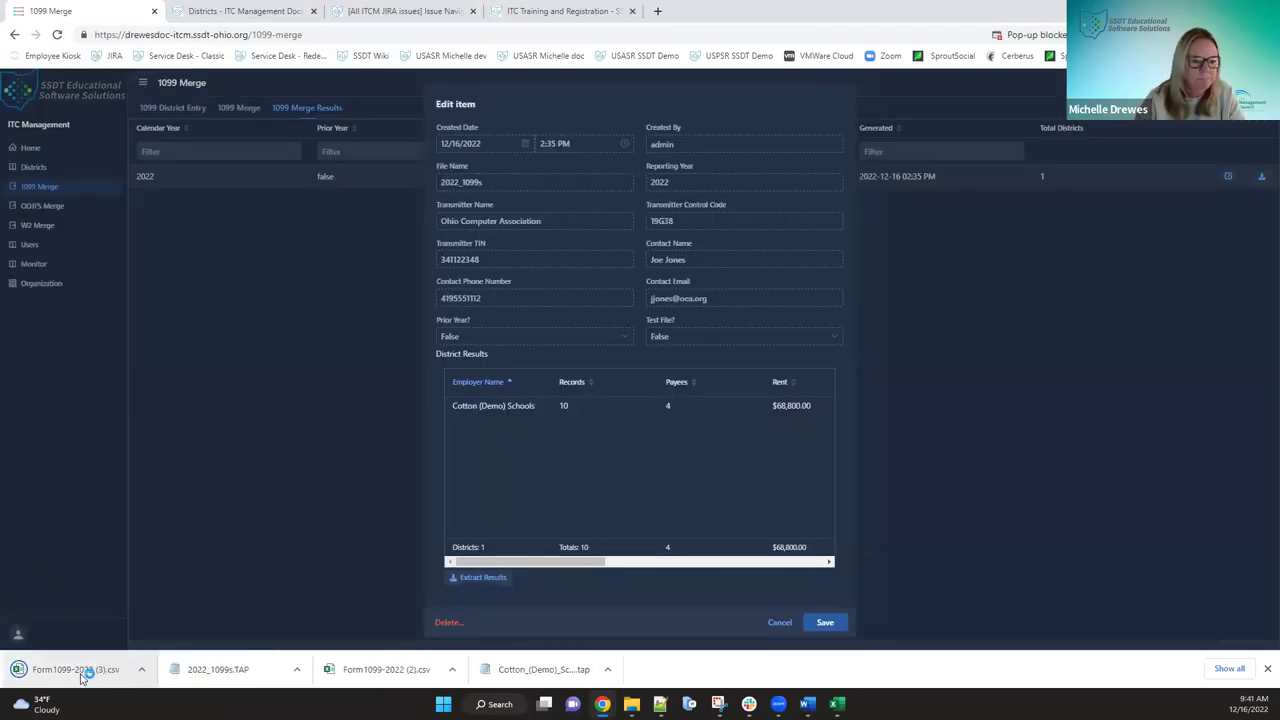
{"action": "left_click", "coordinate": [82, 672]}
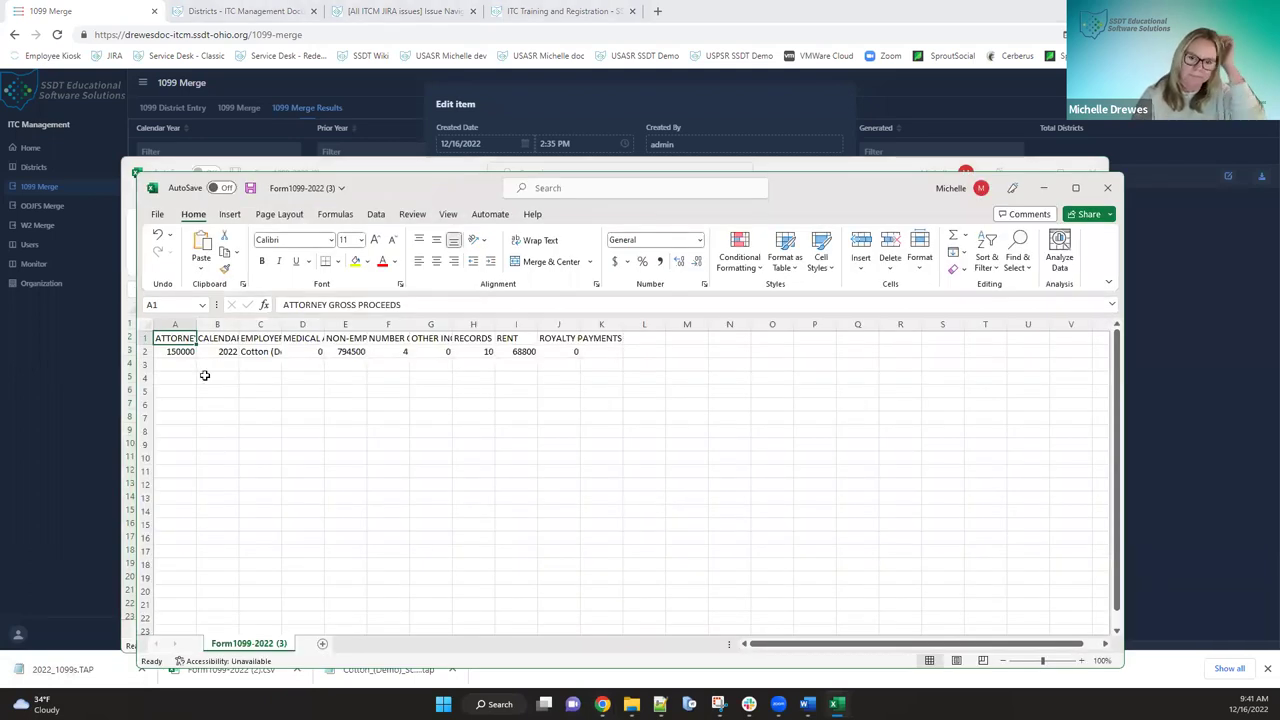
- Select the whole sheet and AutoFit every column to its contents
{"action": "left_click", "coordinate": [145, 324]}
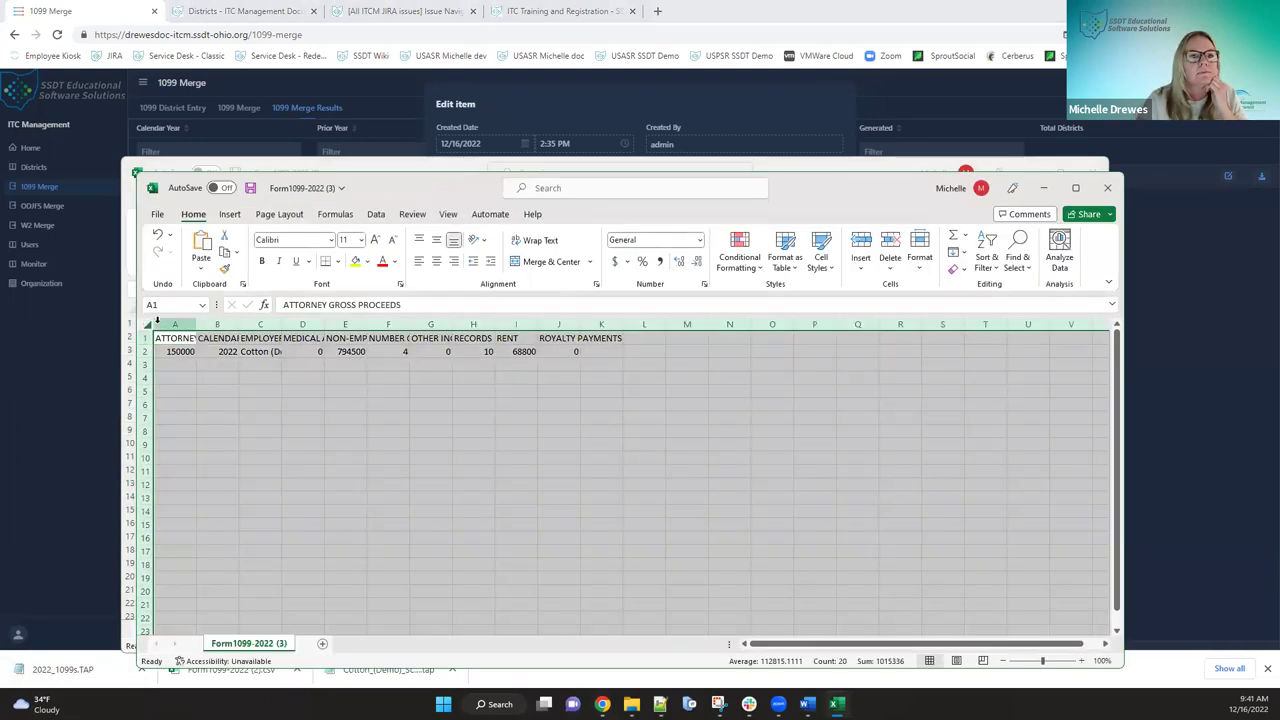
{"action": "left_click_drag", "start_coordinate": [196, 324], "coordinate": [194, 323]}
{"action": "double_click", "coordinate": [194, 324]}
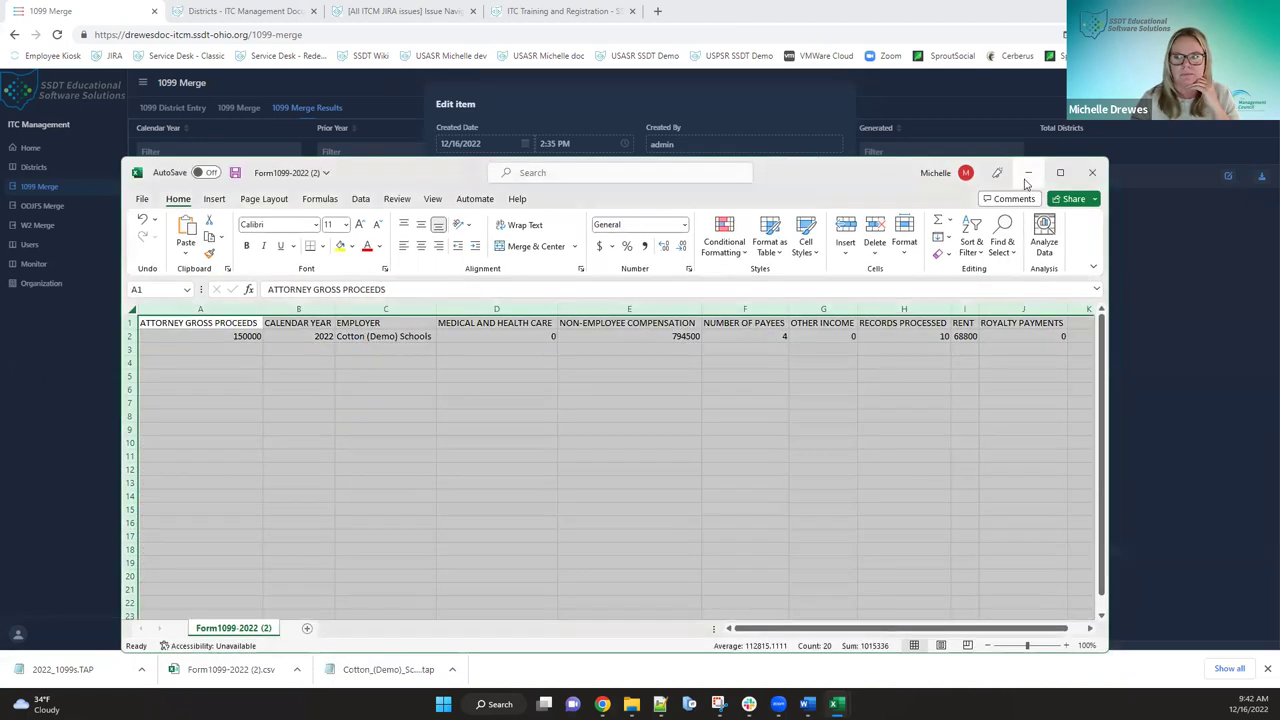
- Minimize Excel and cancel out of the 2022 1099 merge details
{"action": "left_click", "coordinate": [1025, 178]}
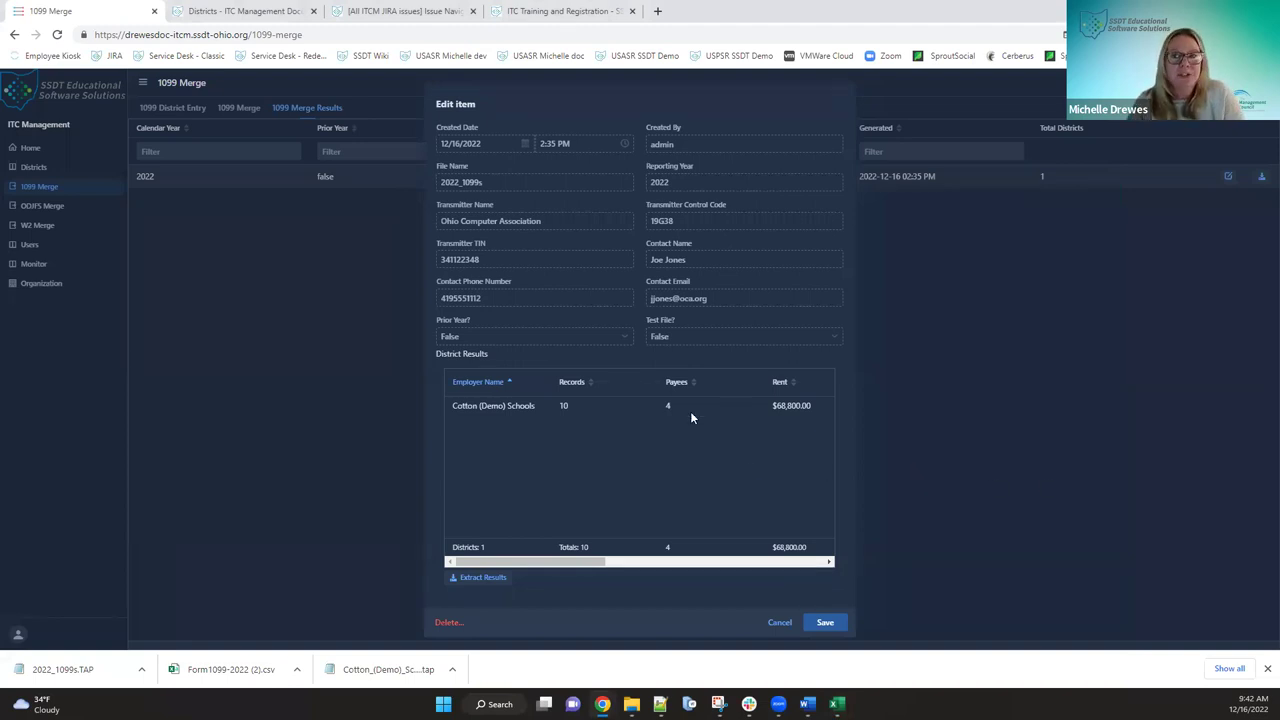
{"action": "left_click", "coordinate": [778, 623]}
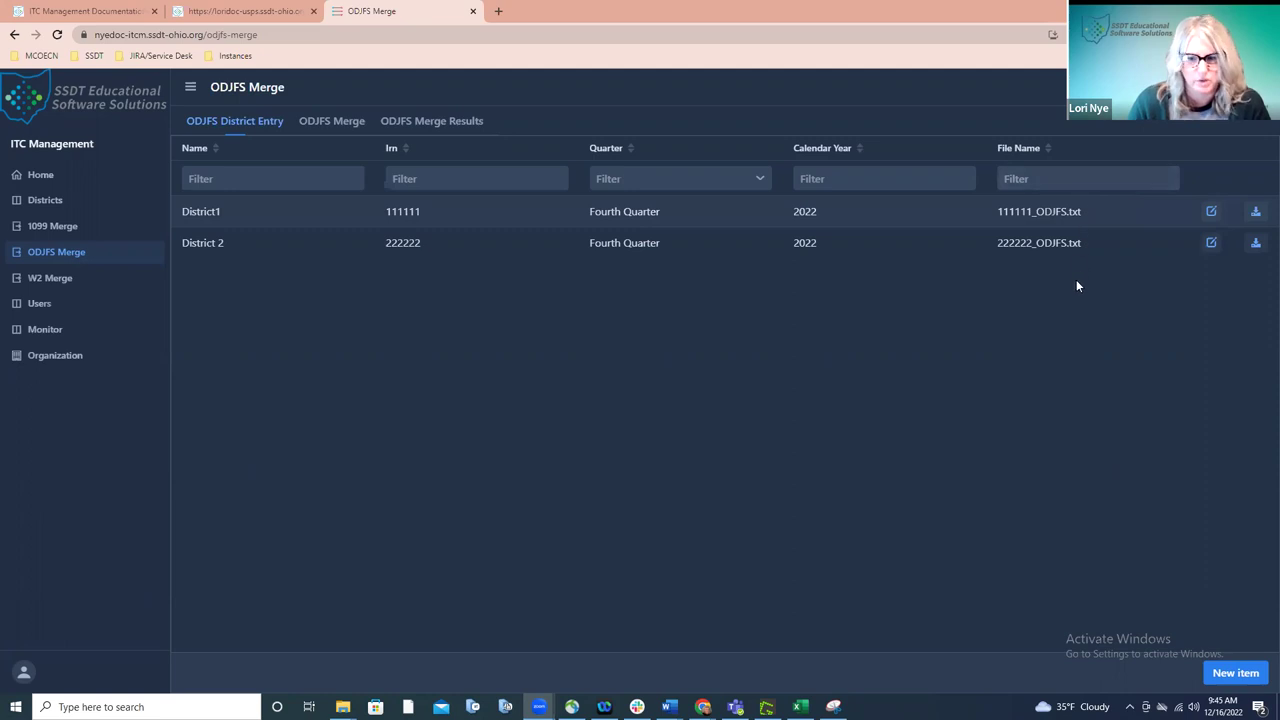
- Start a new ODJFS entry for District1 (111111), Fourth Quarter, year 2022
{"action": "left_click", "coordinate": [1236, 673]}
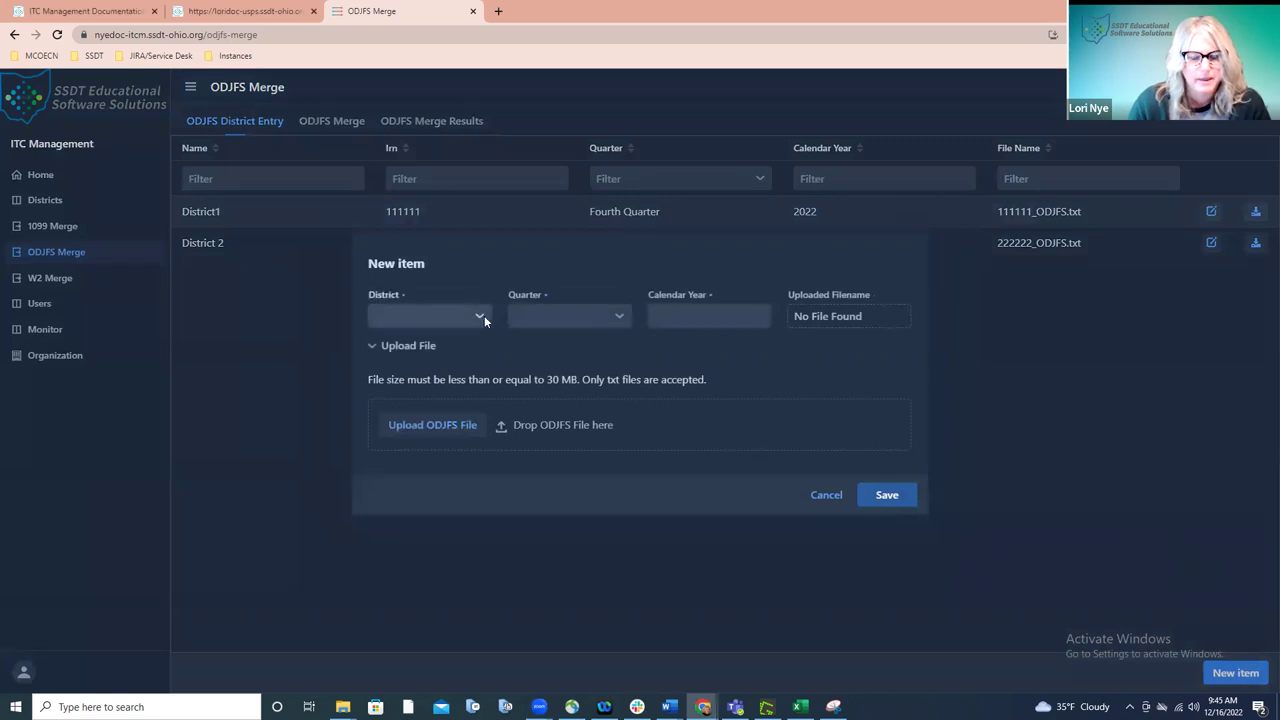
{"action": "left_click", "coordinate": [480, 316]}
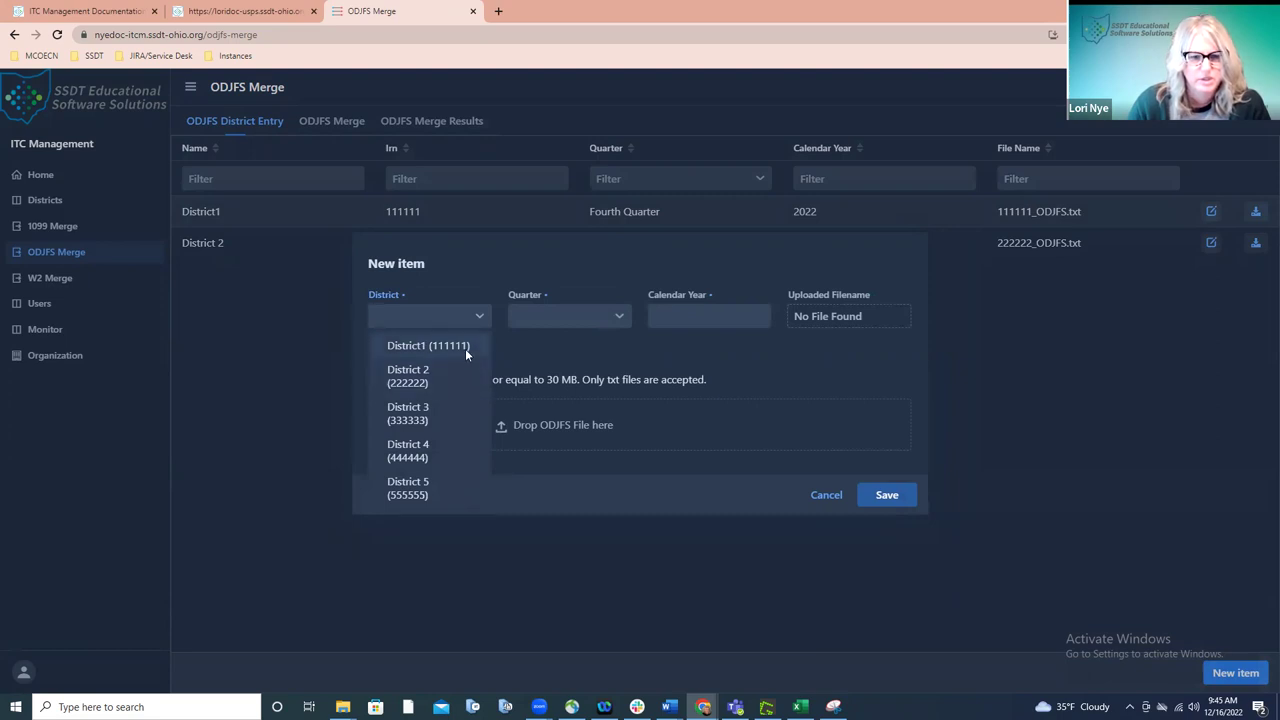
{"action": "left_click", "coordinate": [465, 348]}
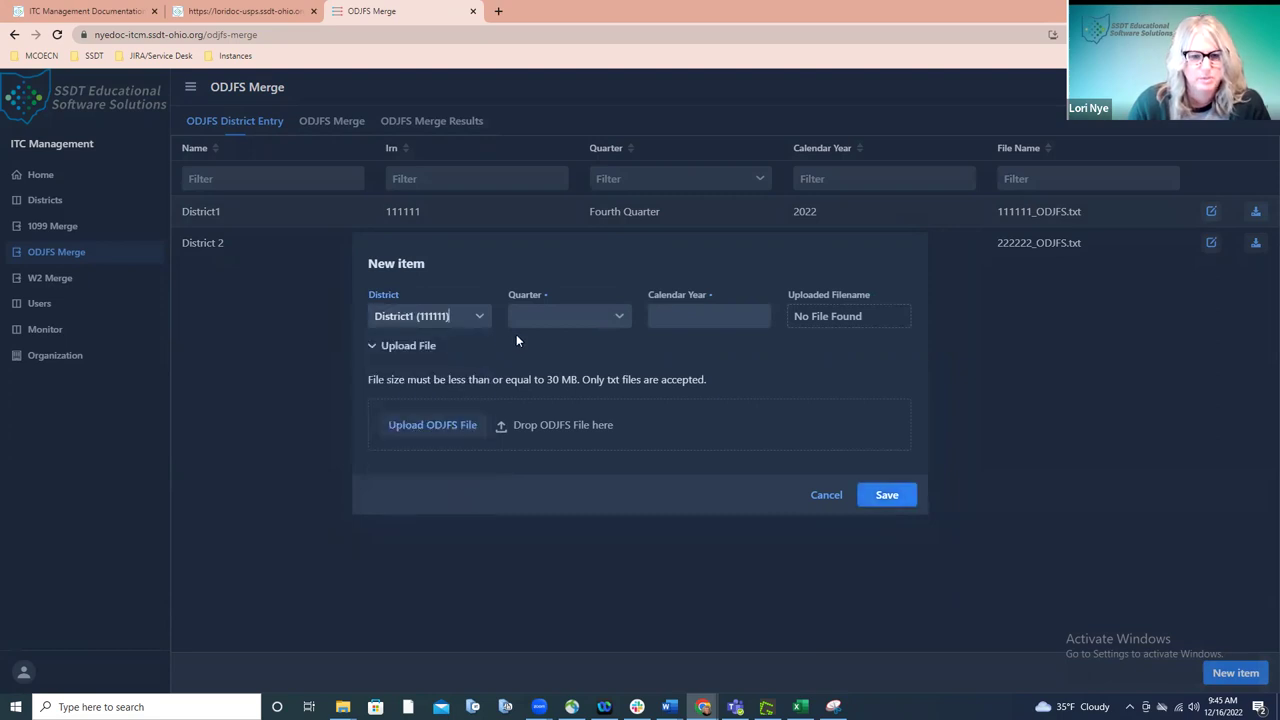
{"action": "left_click", "coordinate": [610, 315]}
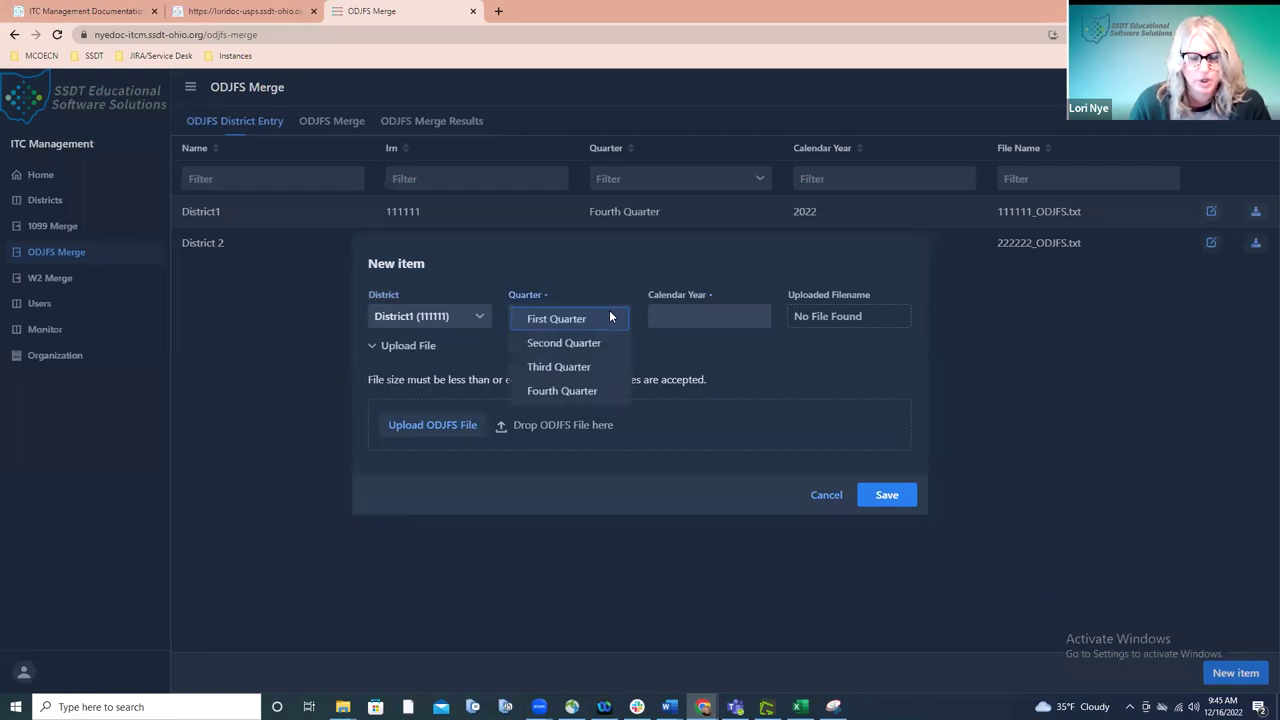
{"action": "left_click", "coordinate": [590, 391]}
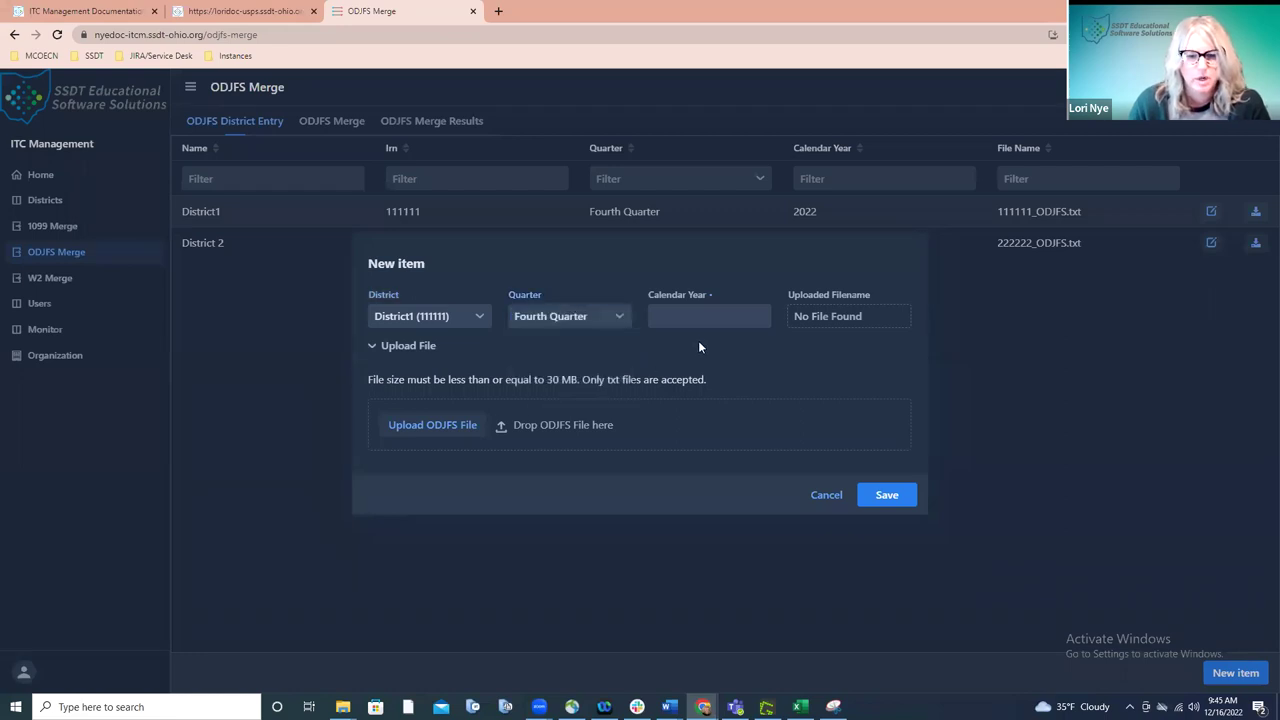
{"action": "left_click", "coordinate": [707, 320]}
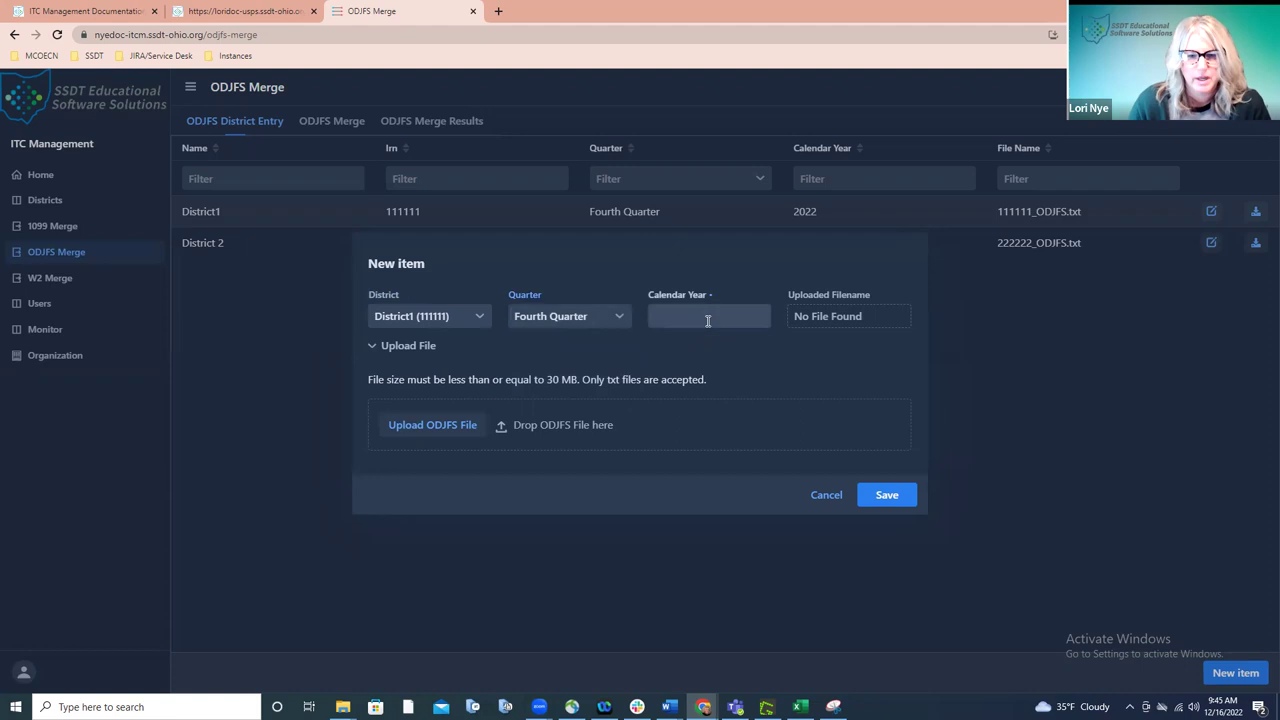
{"action": "type", "text": "2022"}
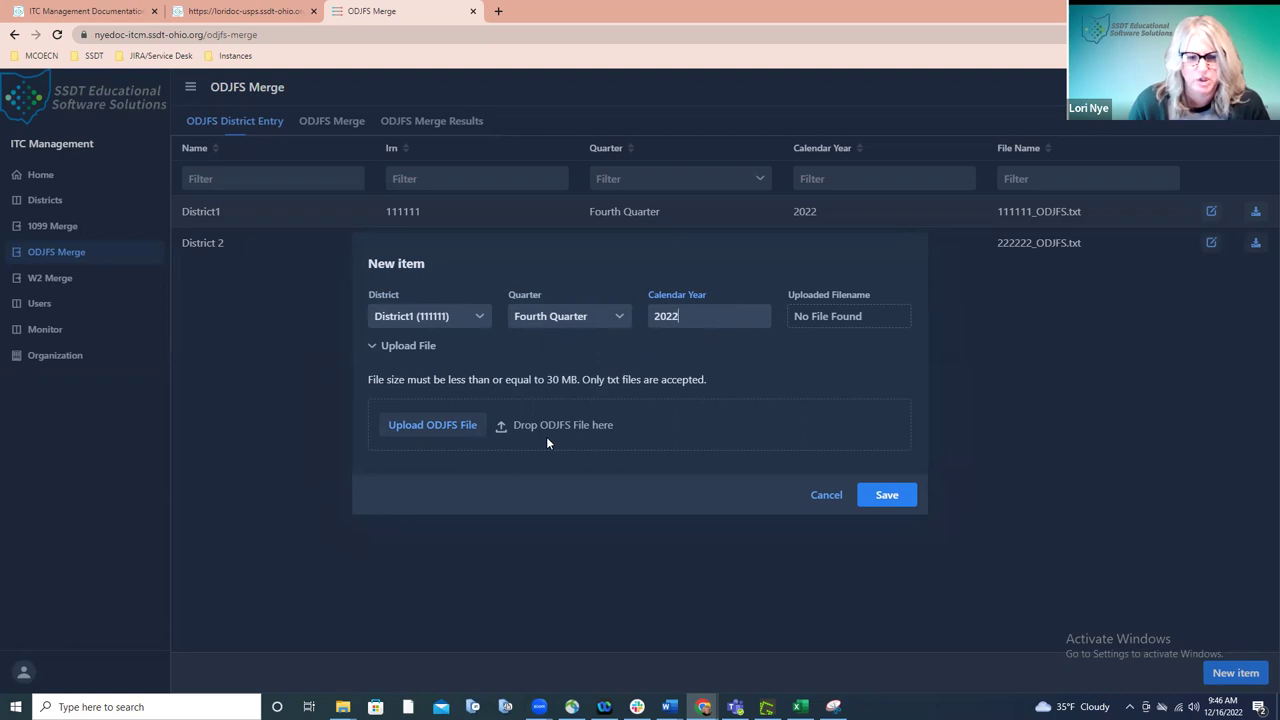
- Upload the 111111_ODJFS file, then cancel and discard the unsaved entry
{"action": "left_click", "coordinate": [441, 423]}
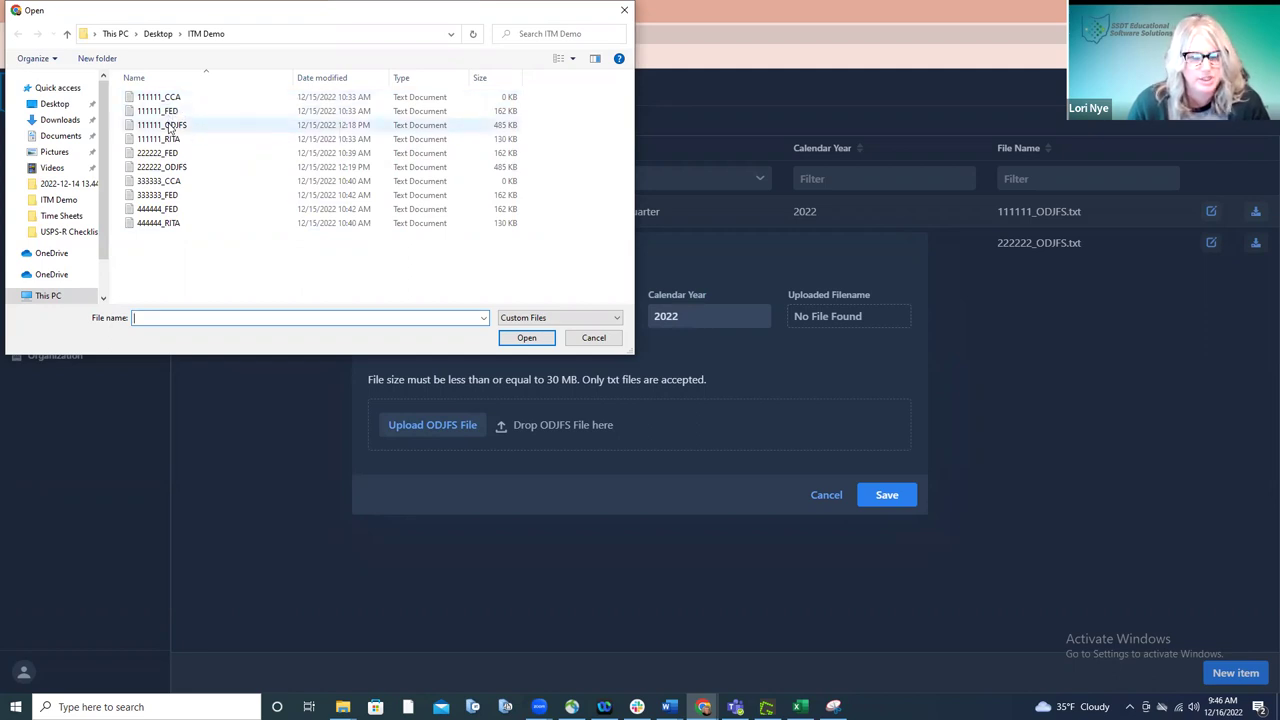
{"action": "double_click", "coordinate": [168, 125]}
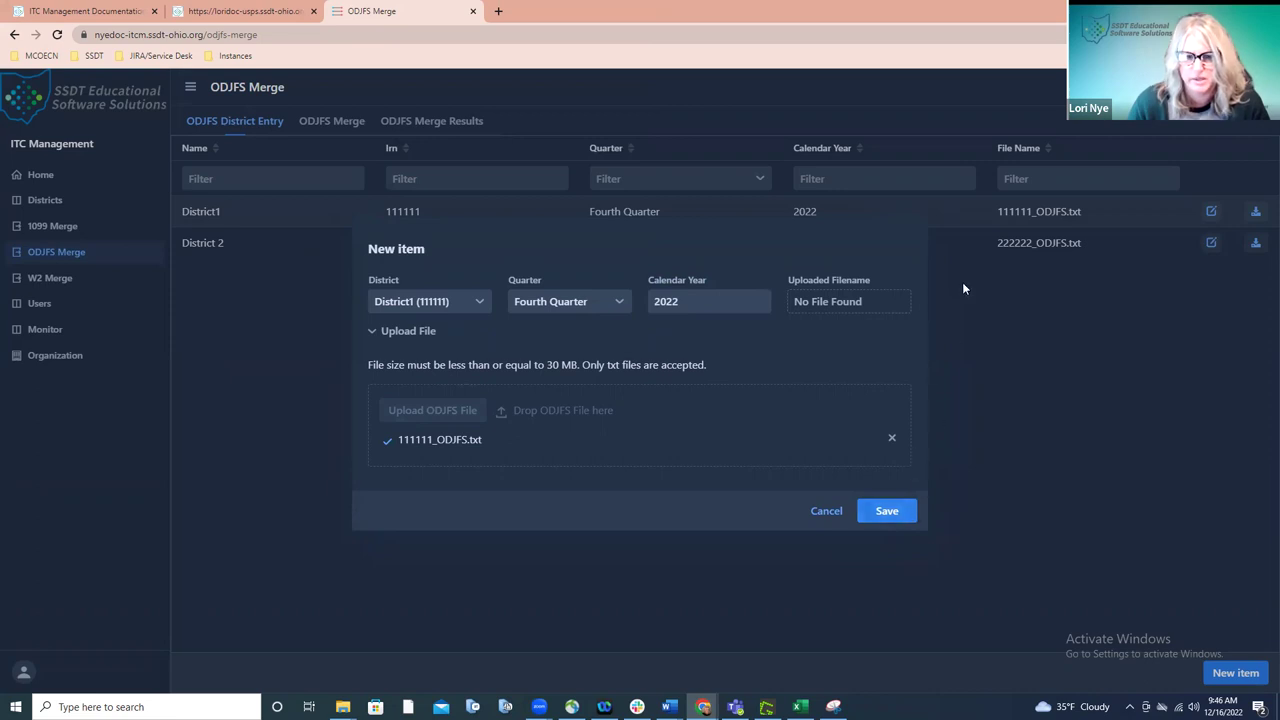
{"action": "left_click", "coordinate": [825, 511]}
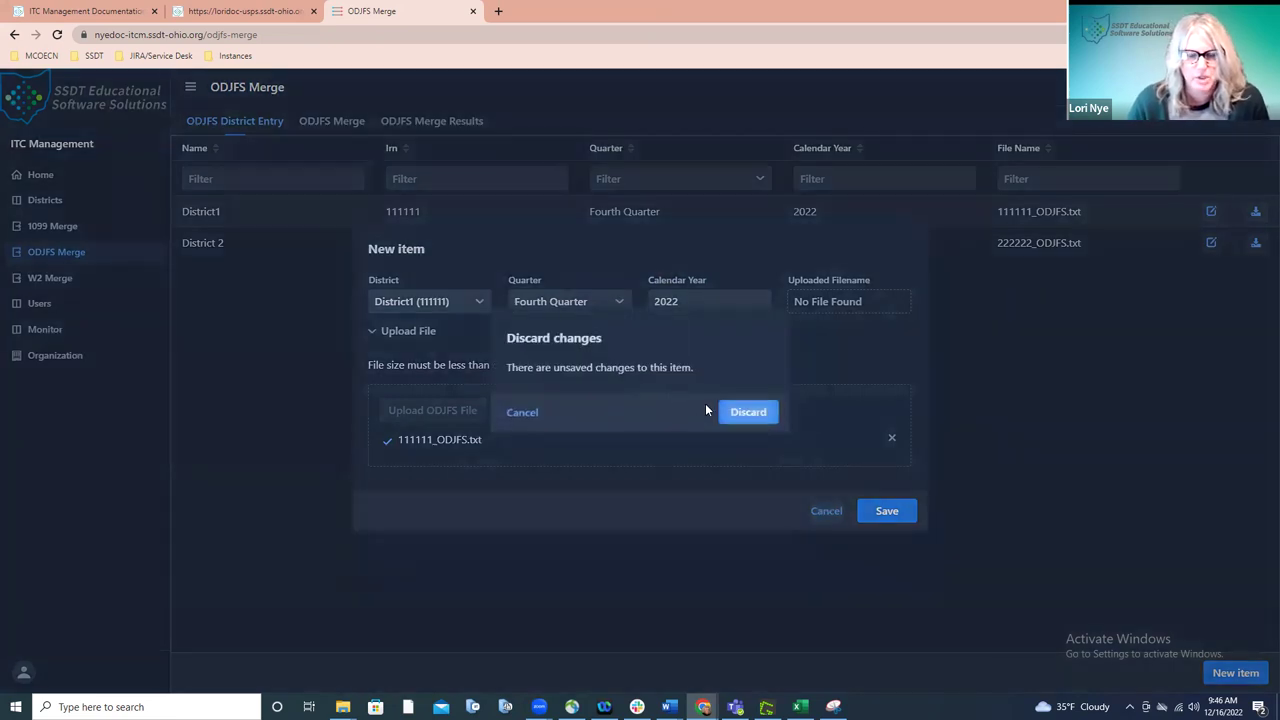
{"action": "left_click", "coordinate": [735, 412]}
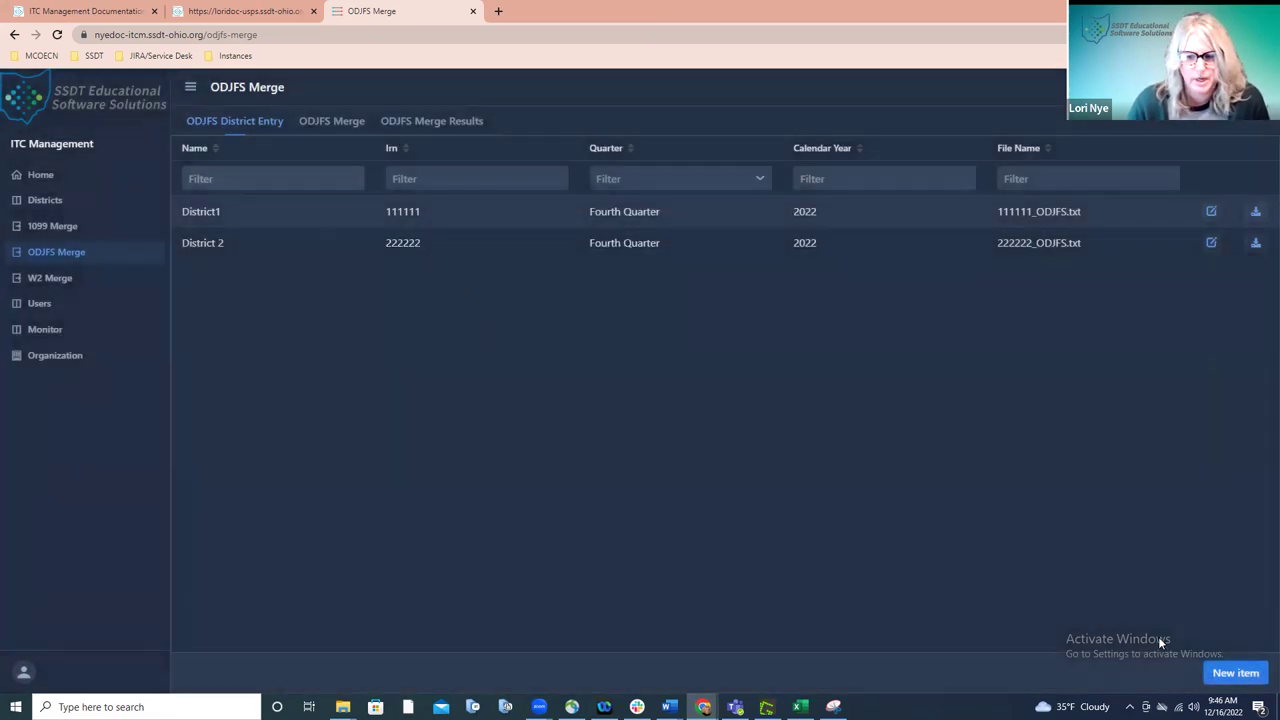
- Start another new ODJFS entry for District 2 (222222), Fourth Quarter, year 2022
{"action": "left_click", "coordinate": [1236, 672]}
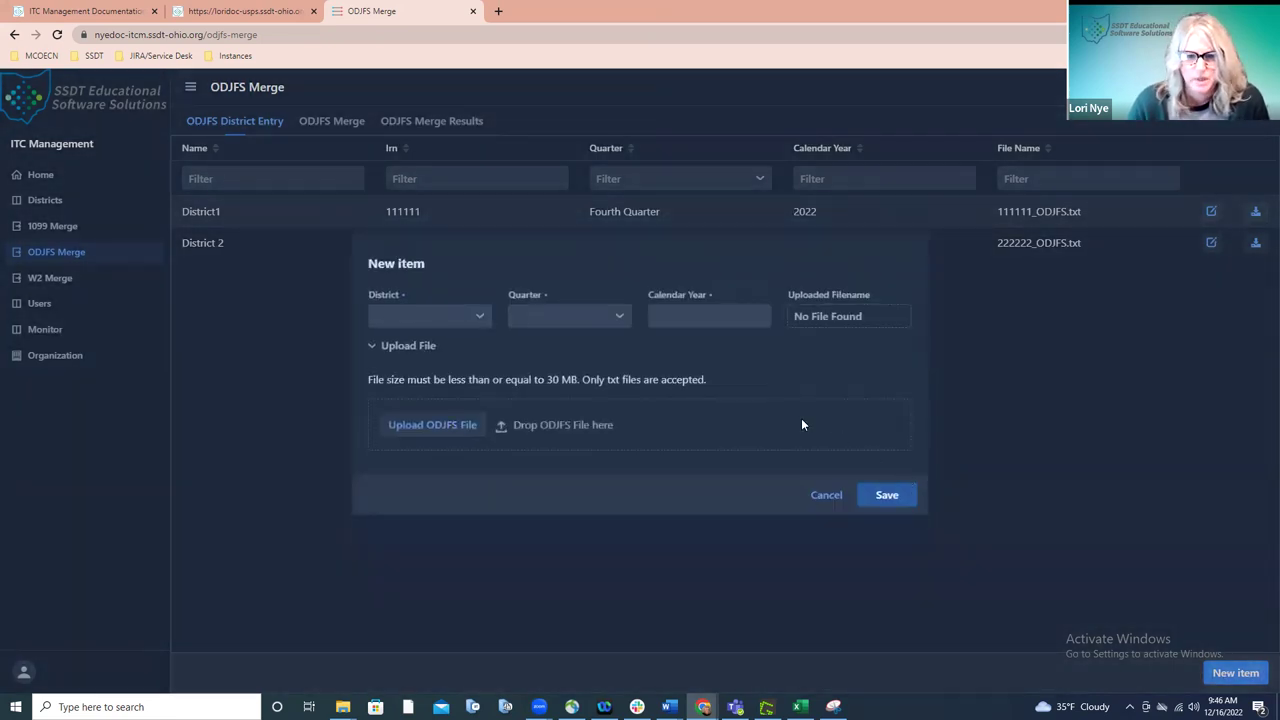
{"action": "left_click", "coordinate": [472, 315]}
{"action": "left_click", "coordinate": [446, 372]}
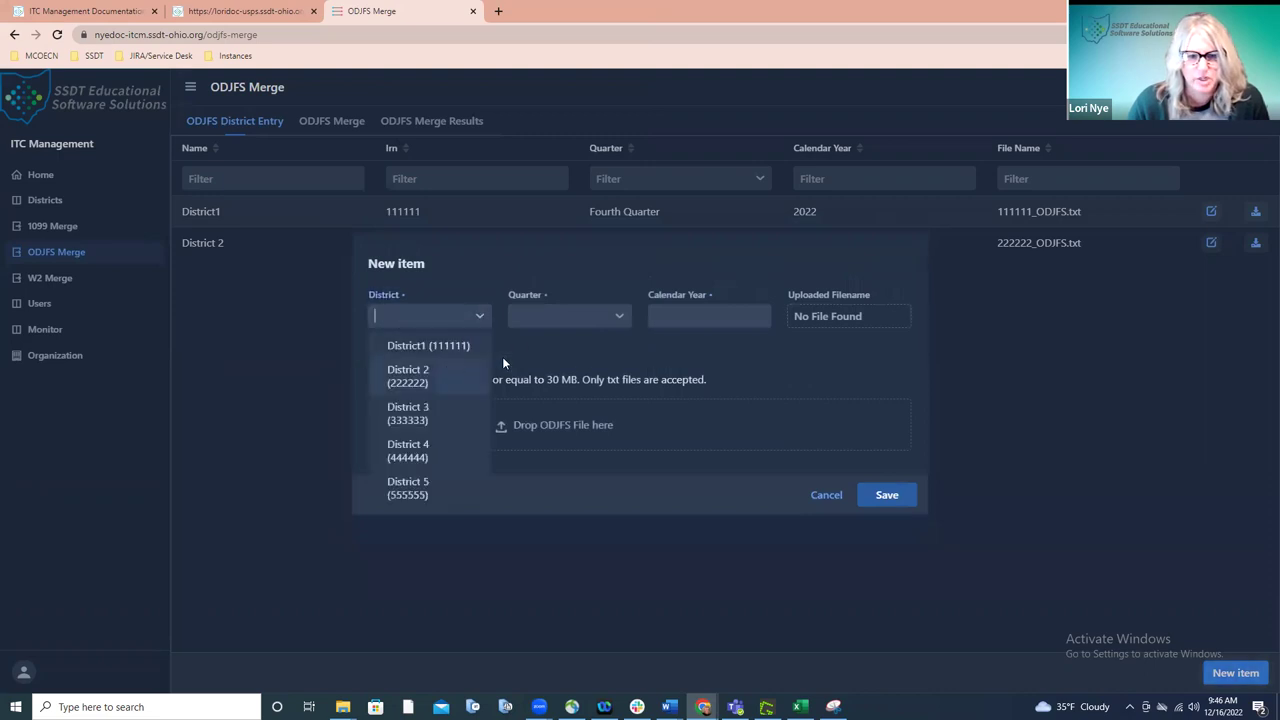
{"action": "left_click", "coordinate": [625, 316]}
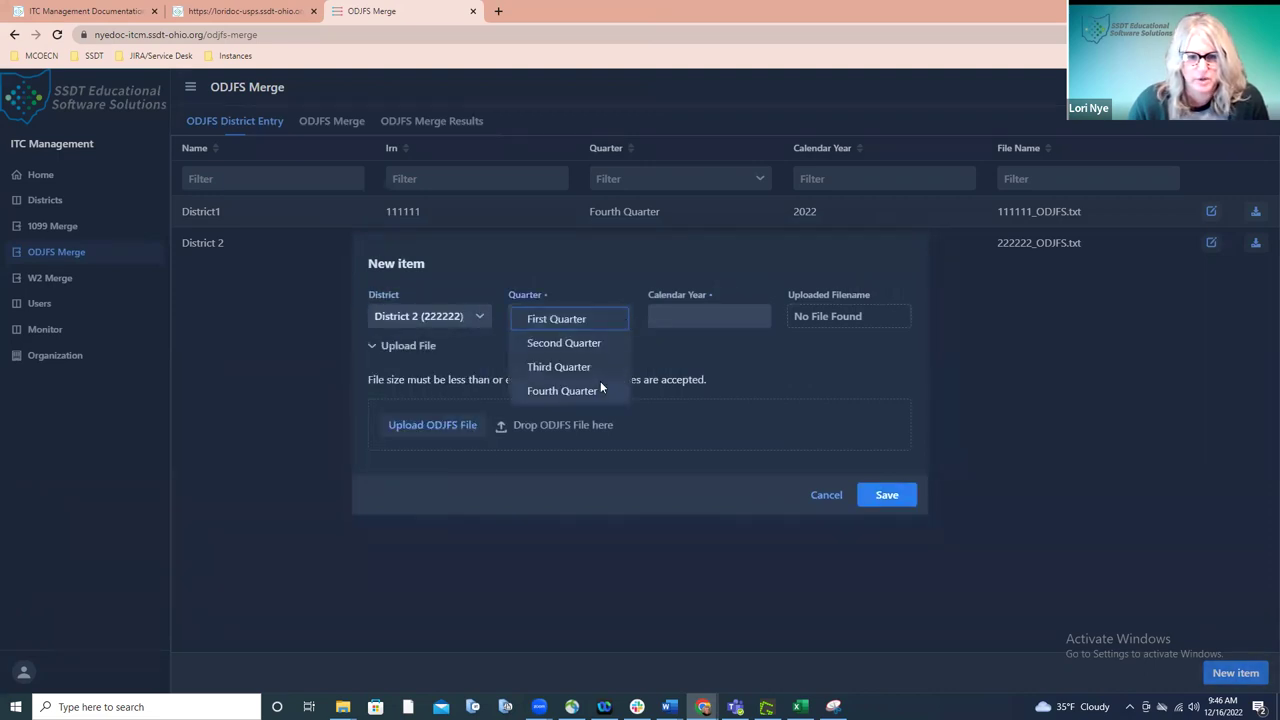
{"action": "left_click", "coordinate": [596, 389]}
{"action": "left_click", "coordinate": [674, 320]}
{"action": "type", "text": "2022"}
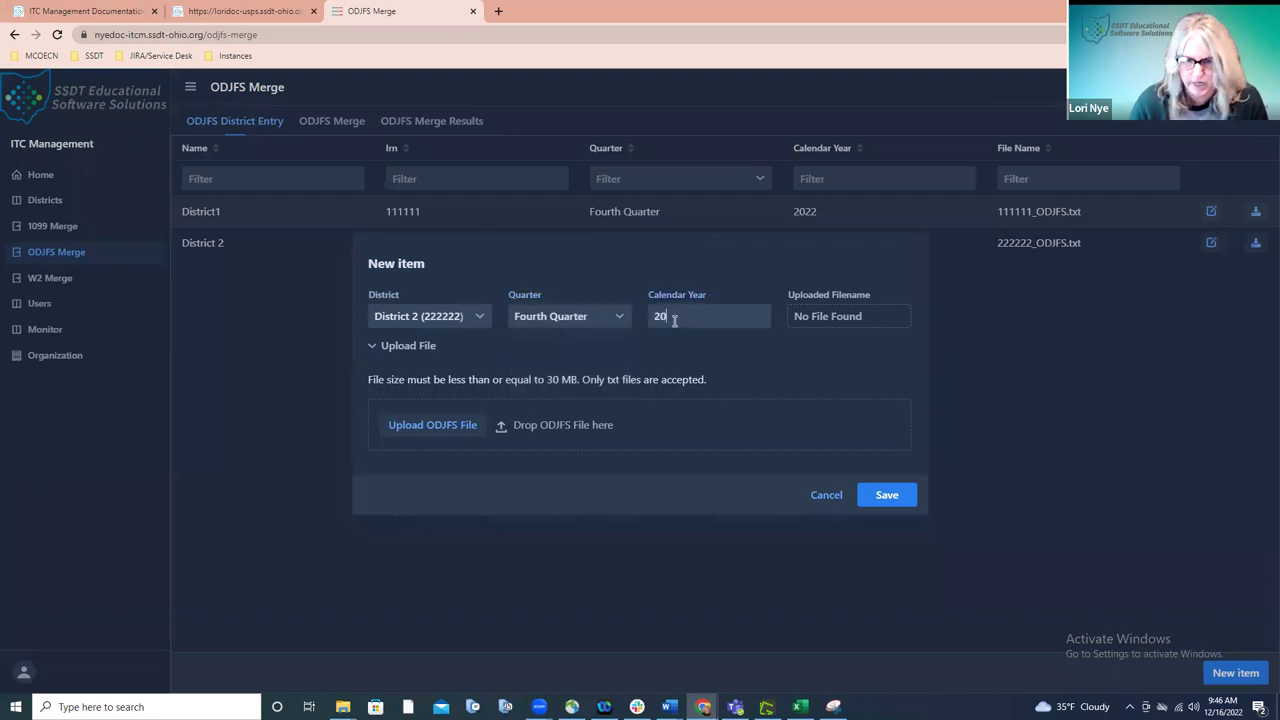
- Attach 111111_RITA.txt and save; the file is rejected as not in correct format
{"action": "left_click", "coordinate": [402, 422]}
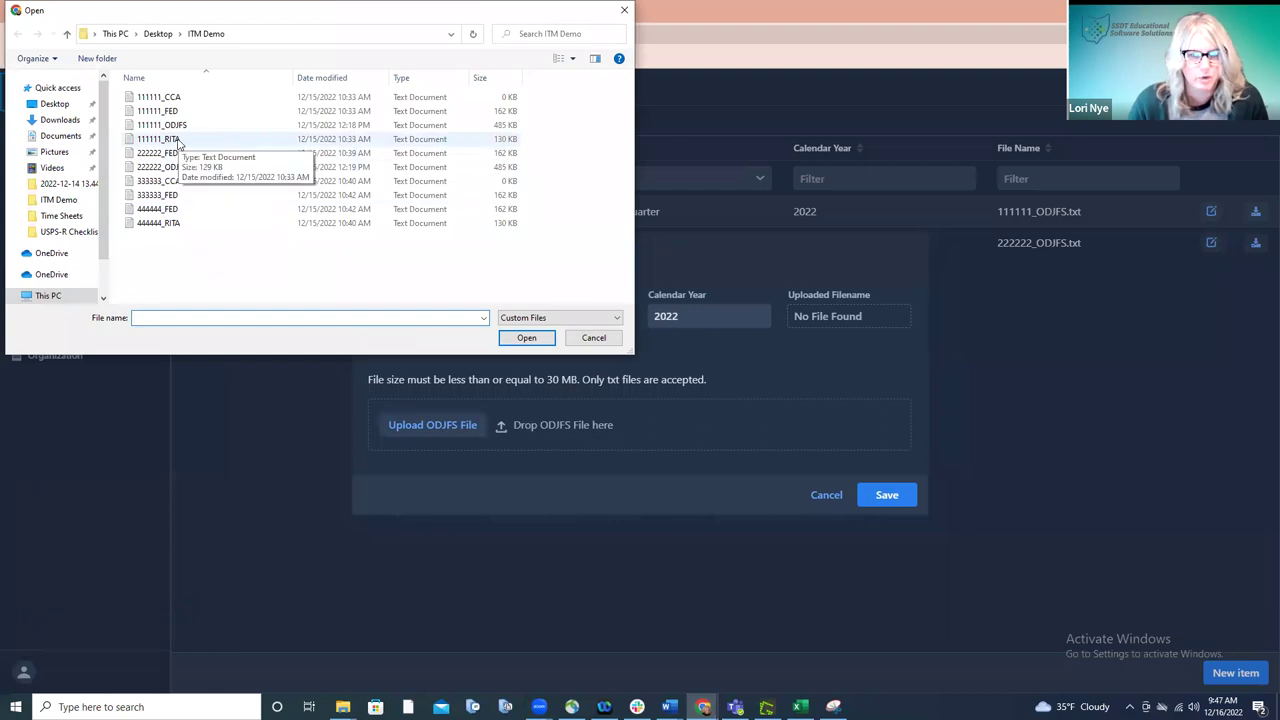
{"action": "double_click", "coordinate": [177, 139]}
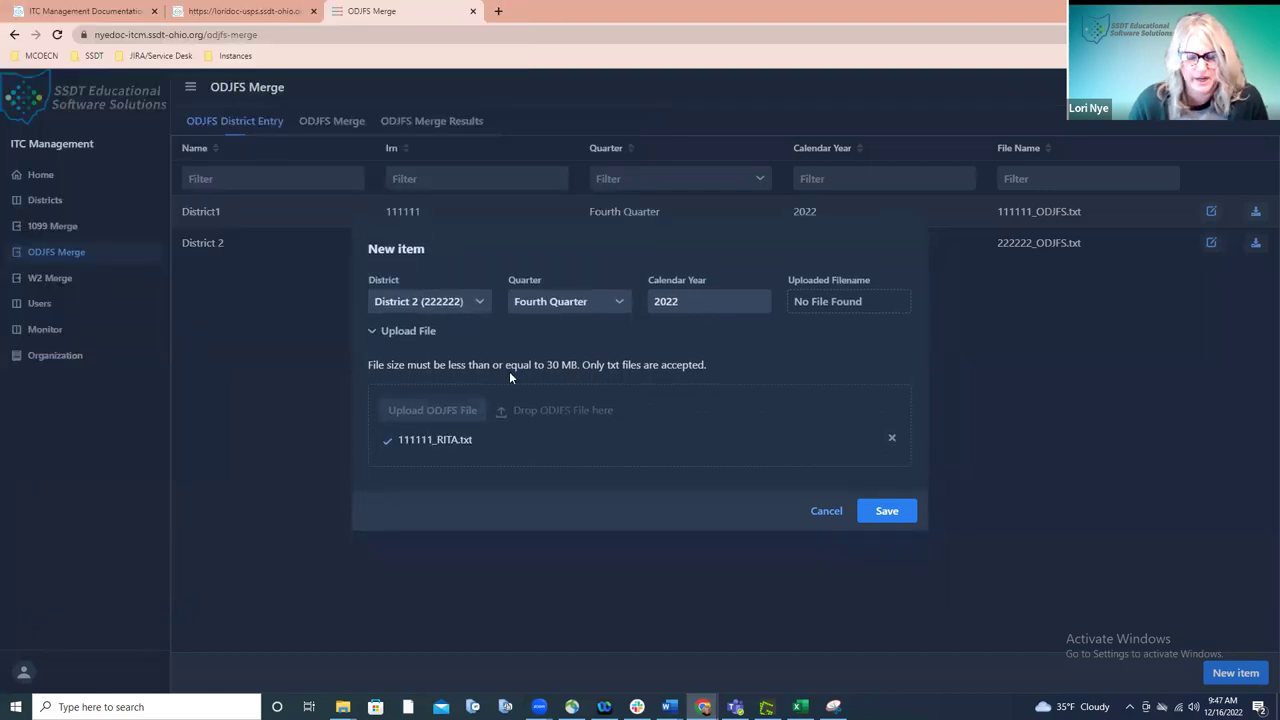
{"action": "left_click", "coordinate": [890, 510]}
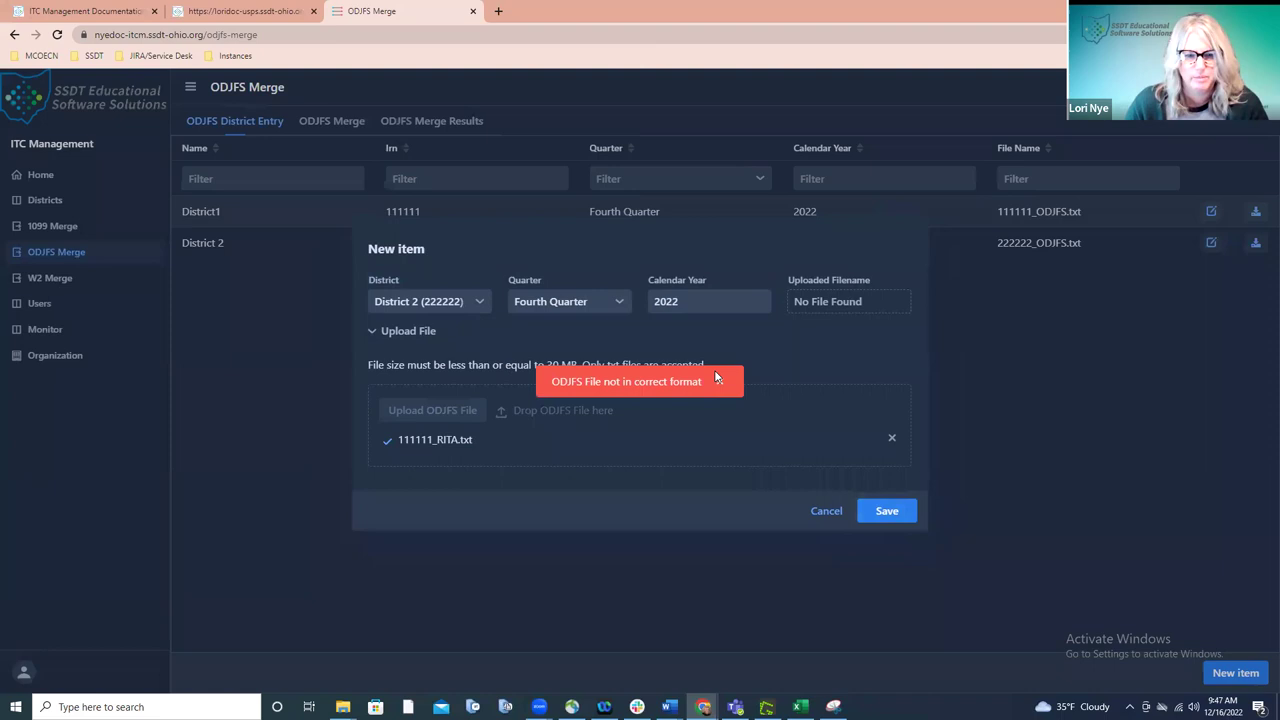
- Cancel the rejected District 2 entry to return to the ODJFS District Entry table
{"action": "left_click", "coordinate": [826, 510]}
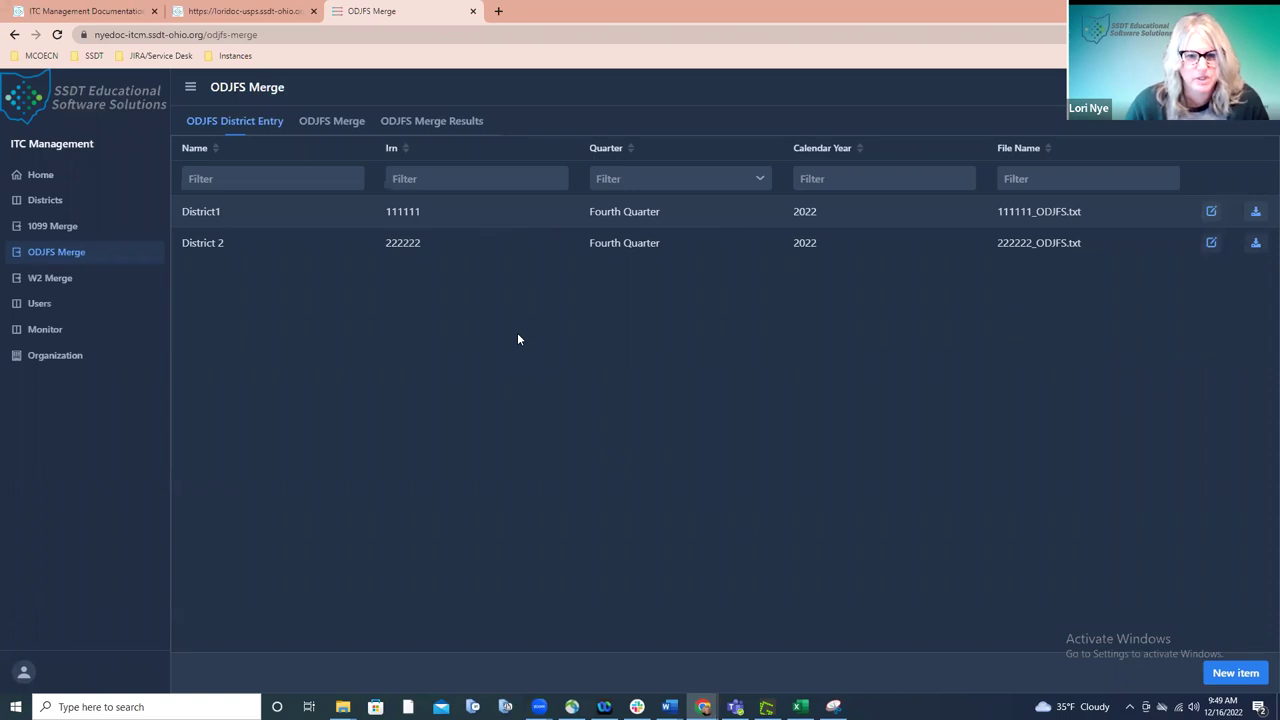
- Fill the ODJFS Merge form: Fourth Quarter, transmitter title 'Fiscal Support', transmitter e-mail and phone number
{"action": "left_click", "coordinate": [340, 122]}
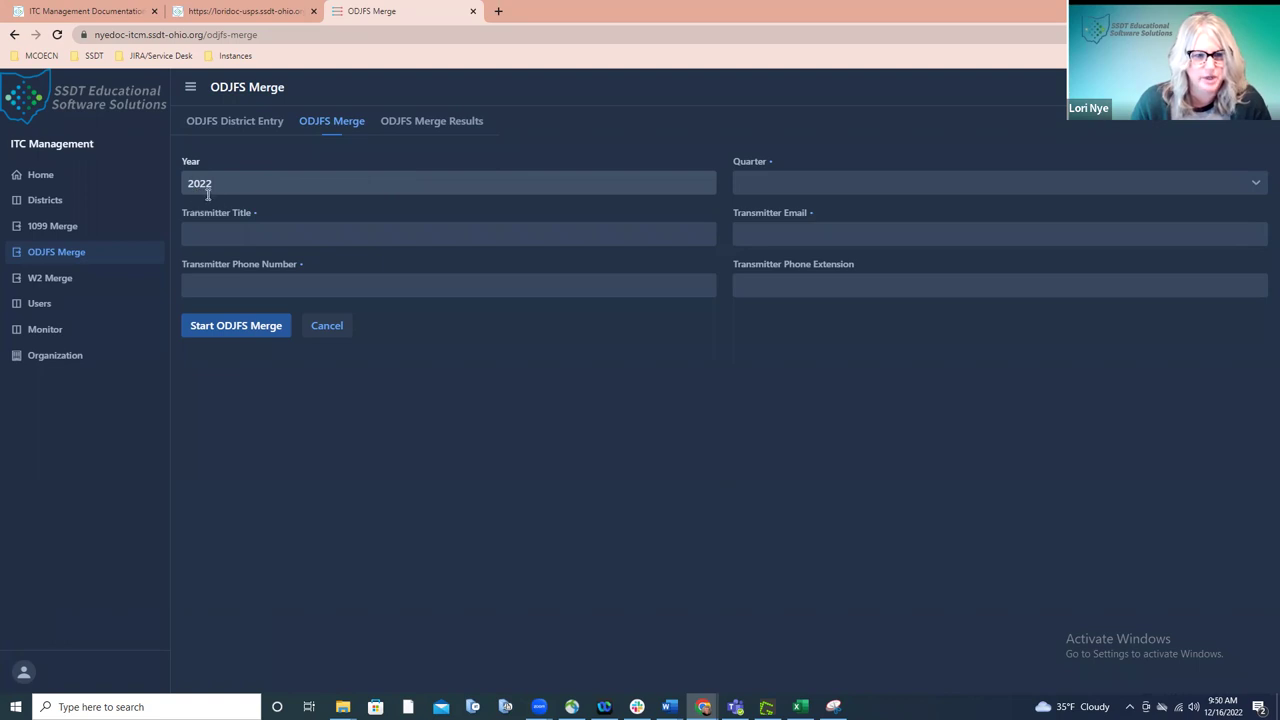
{"action": "left_click", "coordinate": [794, 191]}
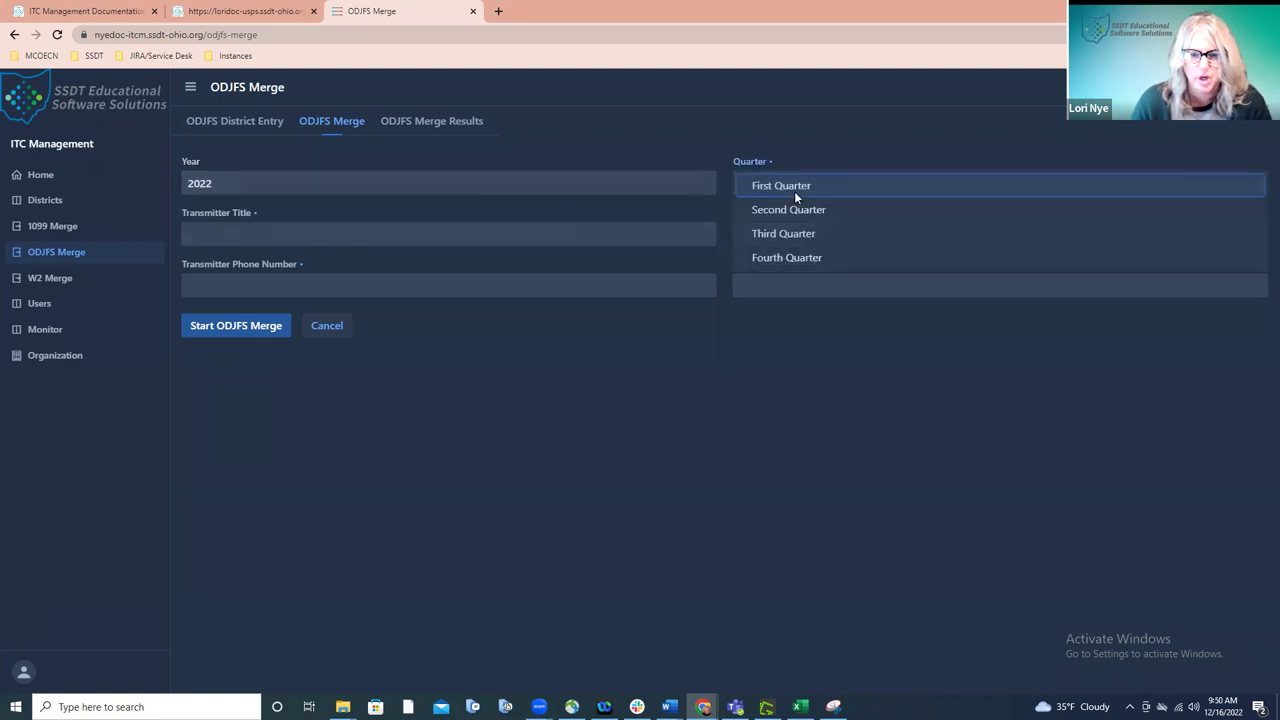
{"action": "left_click", "coordinate": [794, 262]}
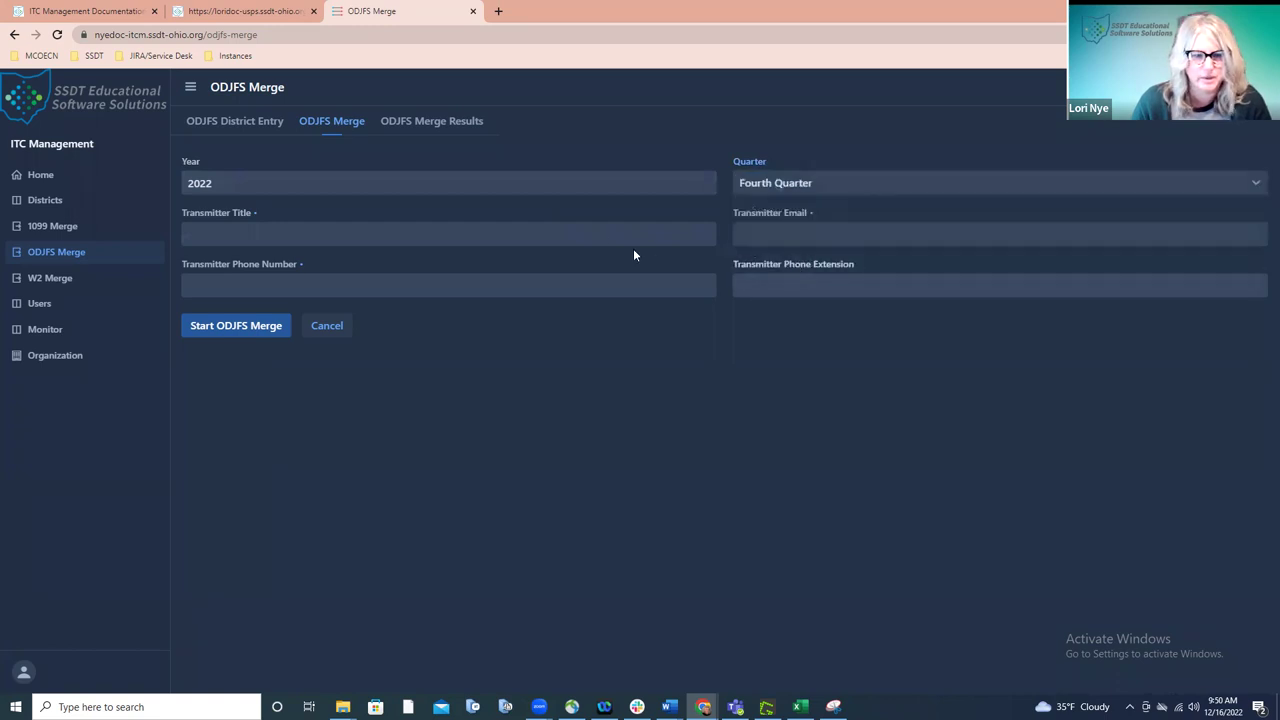
{"action": "left_click", "coordinate": [589, 236]}
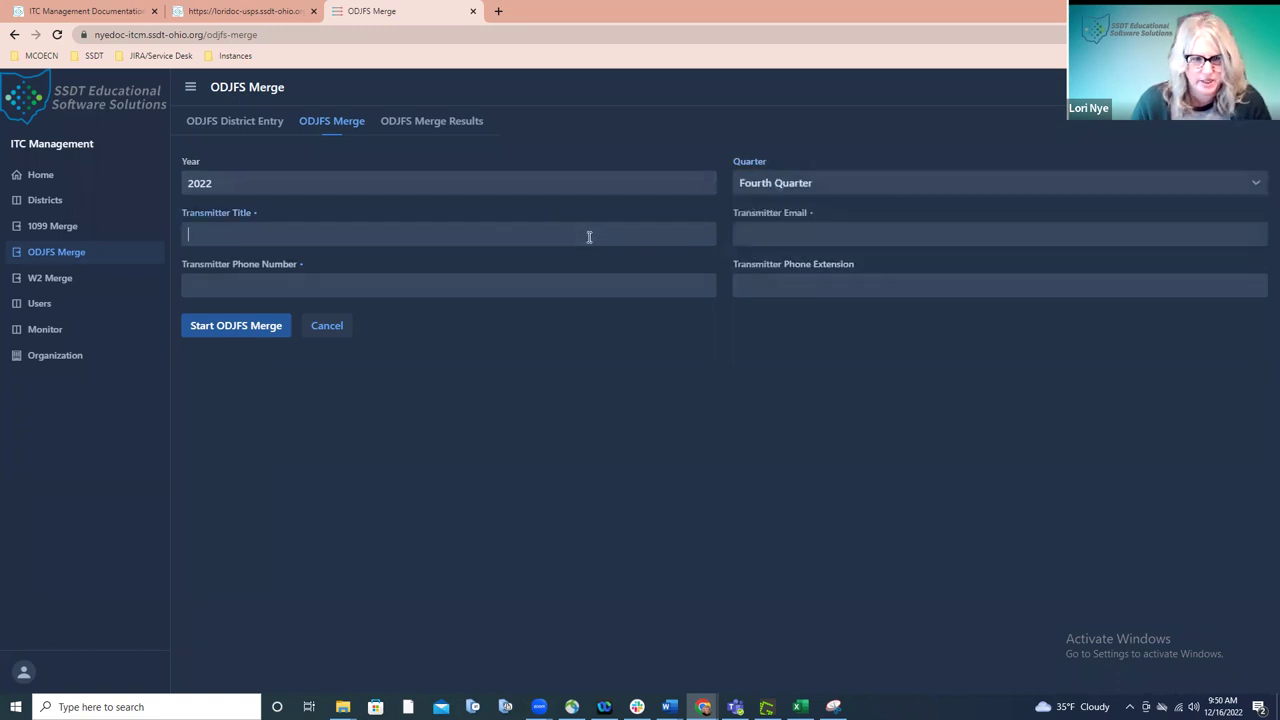
{"action": "type", "text": "Fiscal"}
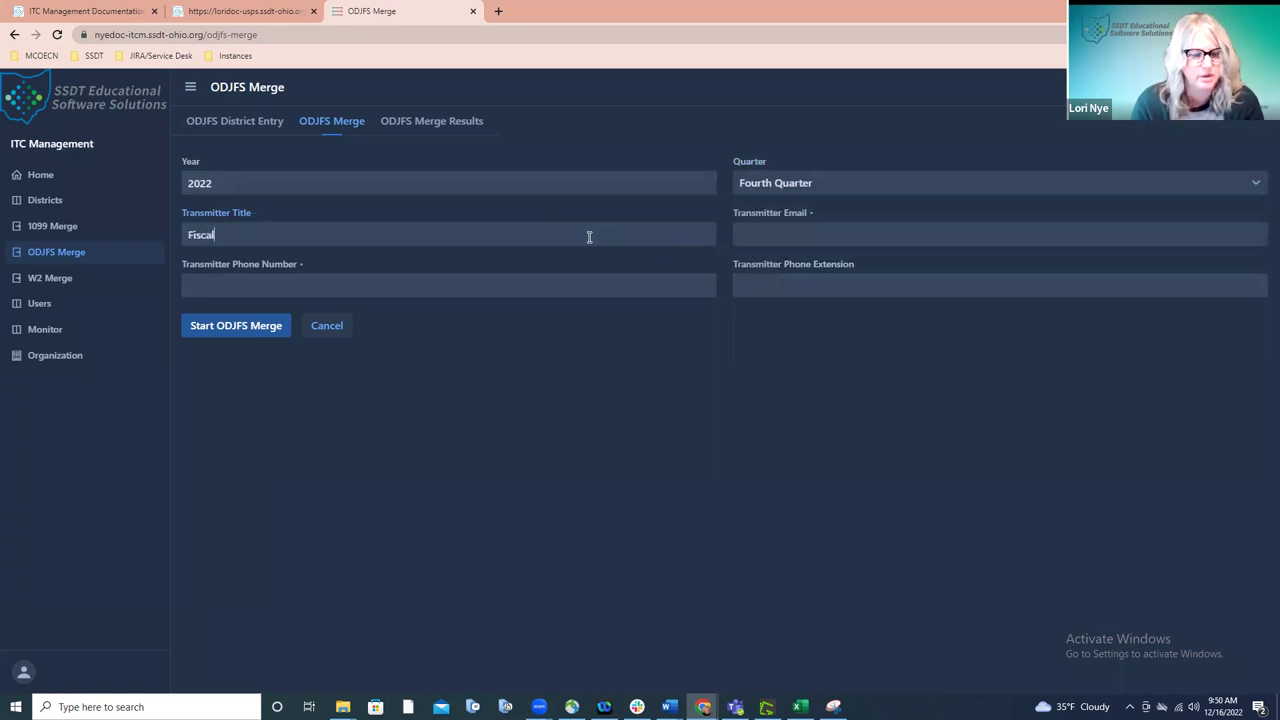
{"action": "type", "text": " Support"}
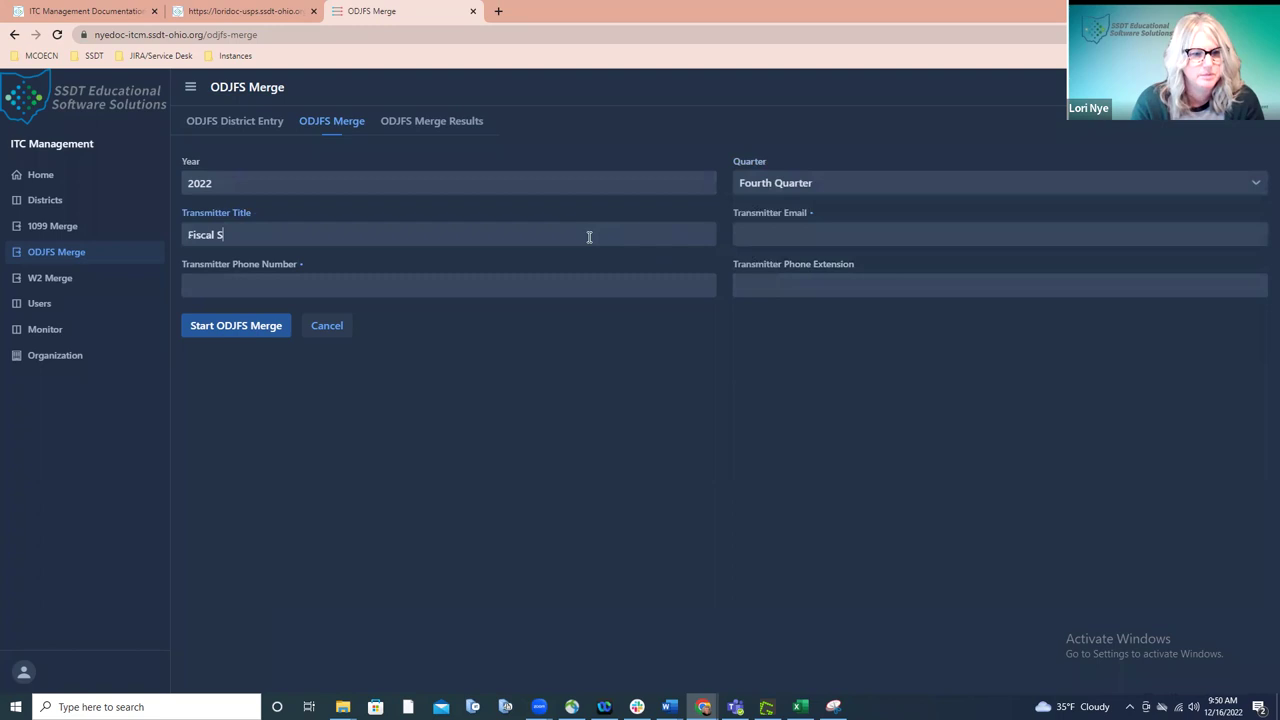
{"action": "left_click", "coordinate": [903, 231]}
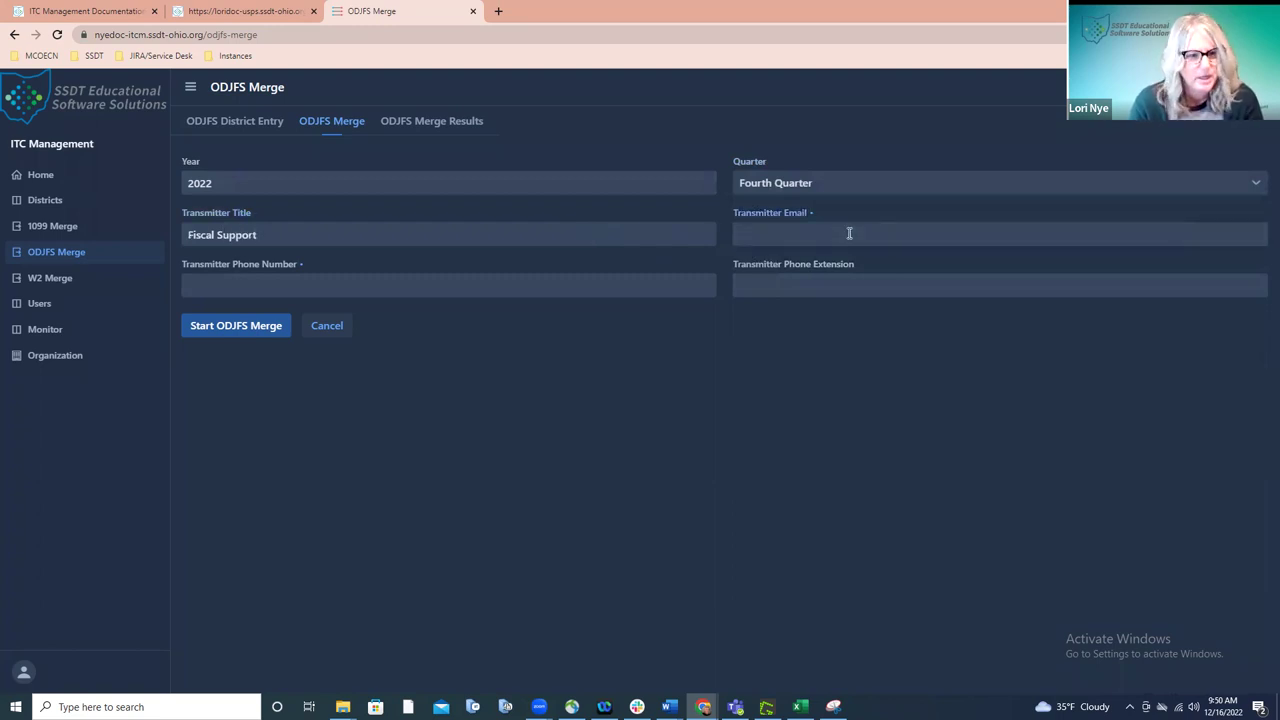
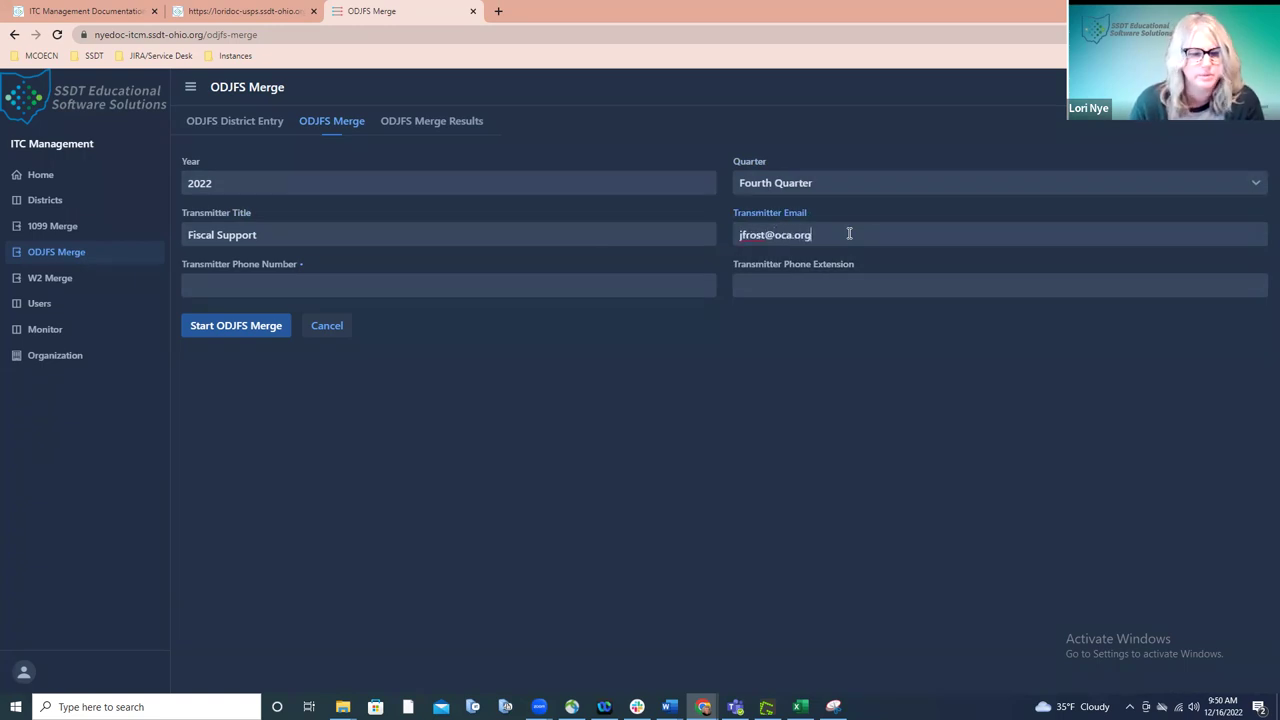
{"action": "left_click", "coordinate": [560, 283]}
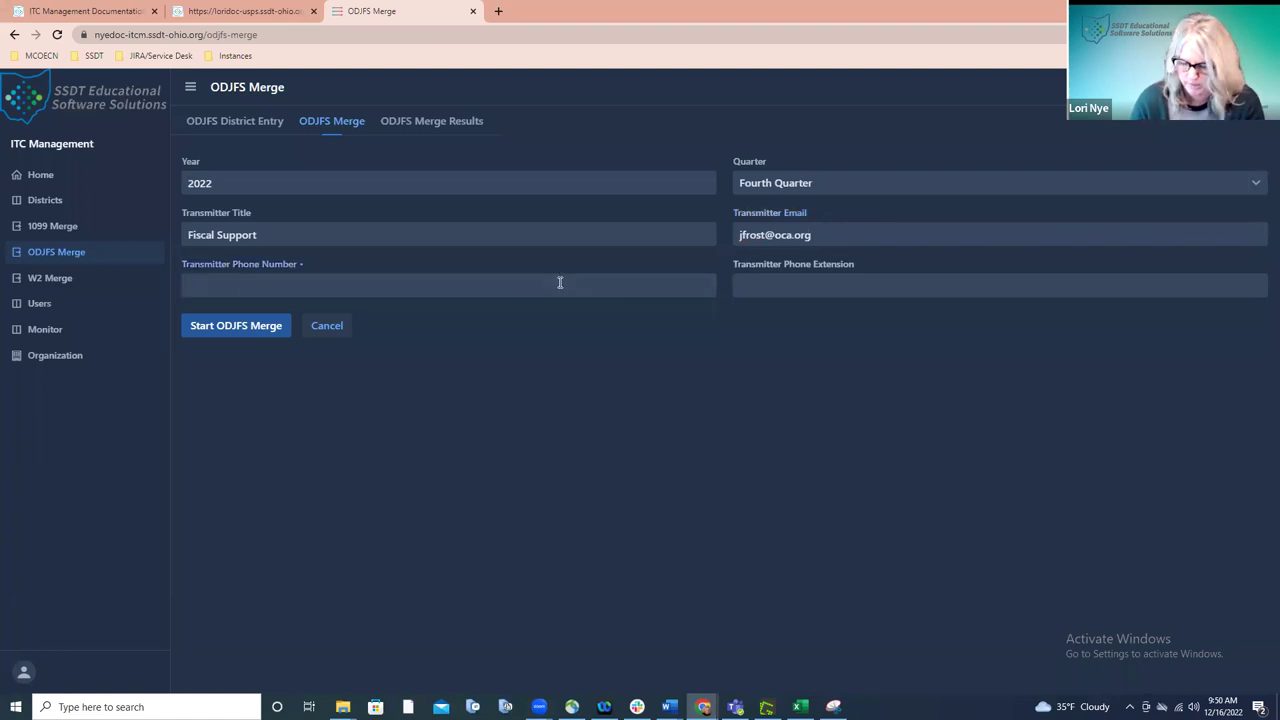
{"action": "type", "text": "41911"}
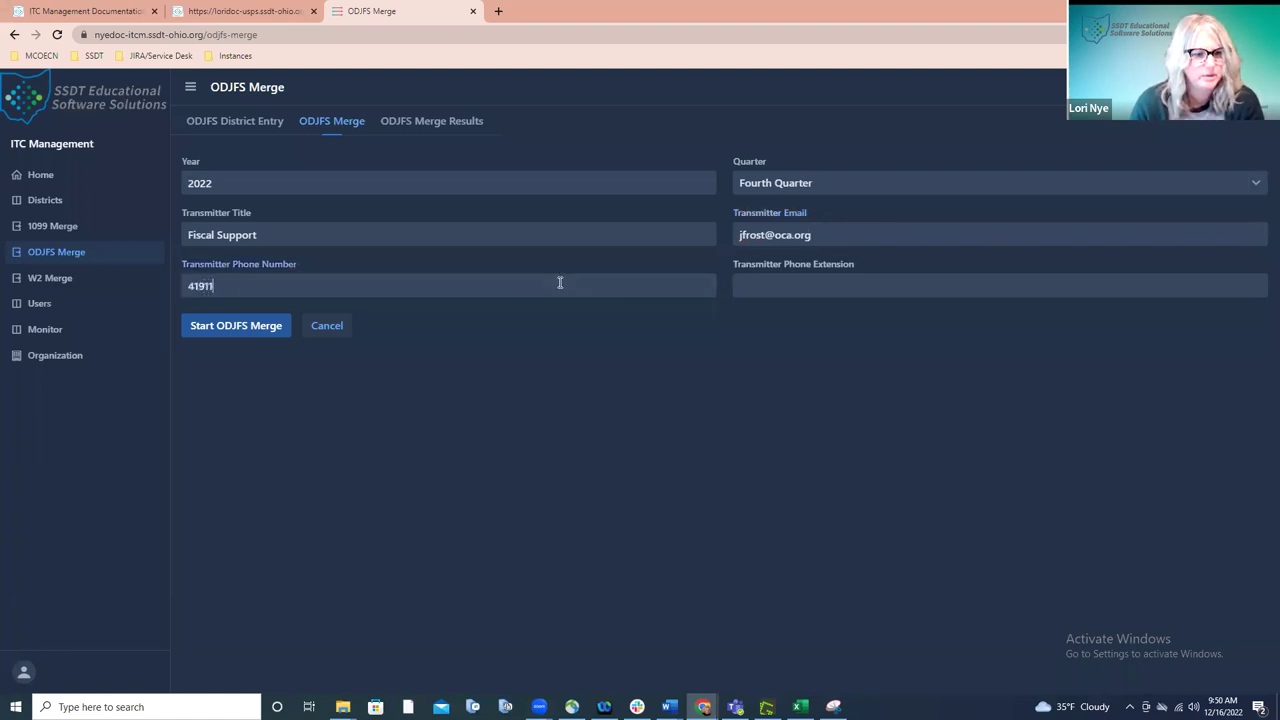
{"action": "type", "text": "11111"}
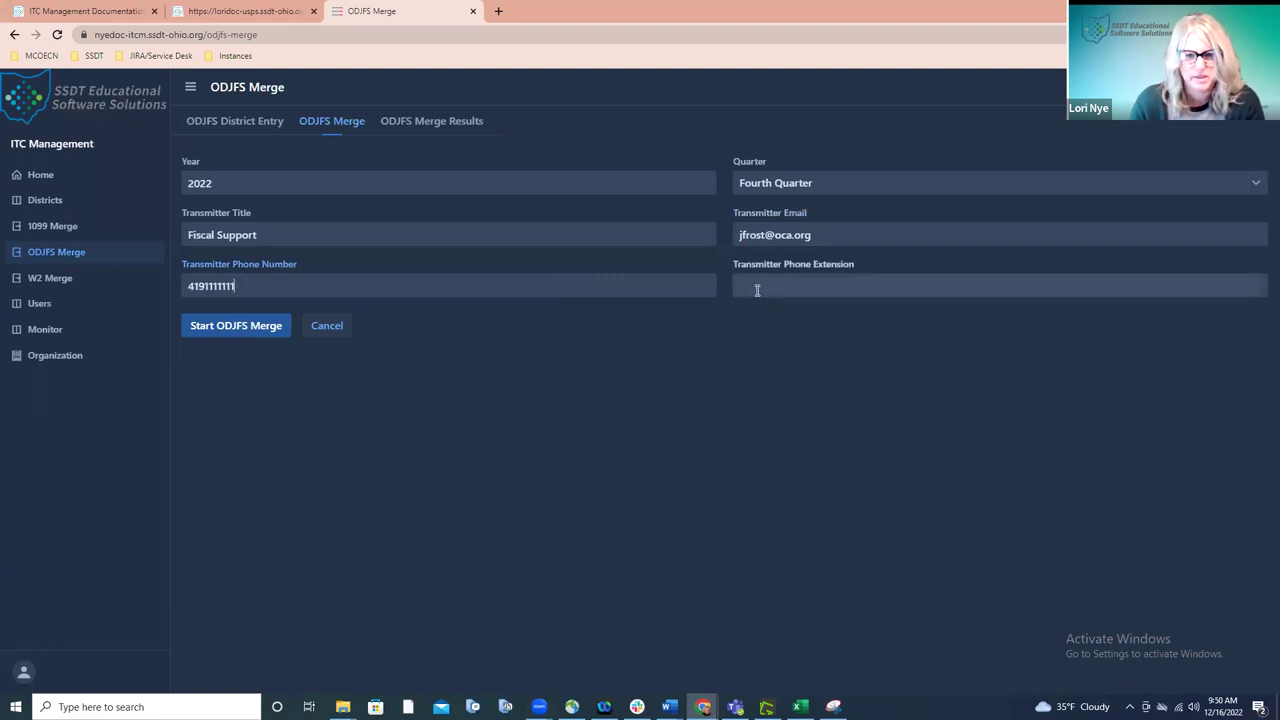
{"action": "left_click", "coordinate": [244, 329]}
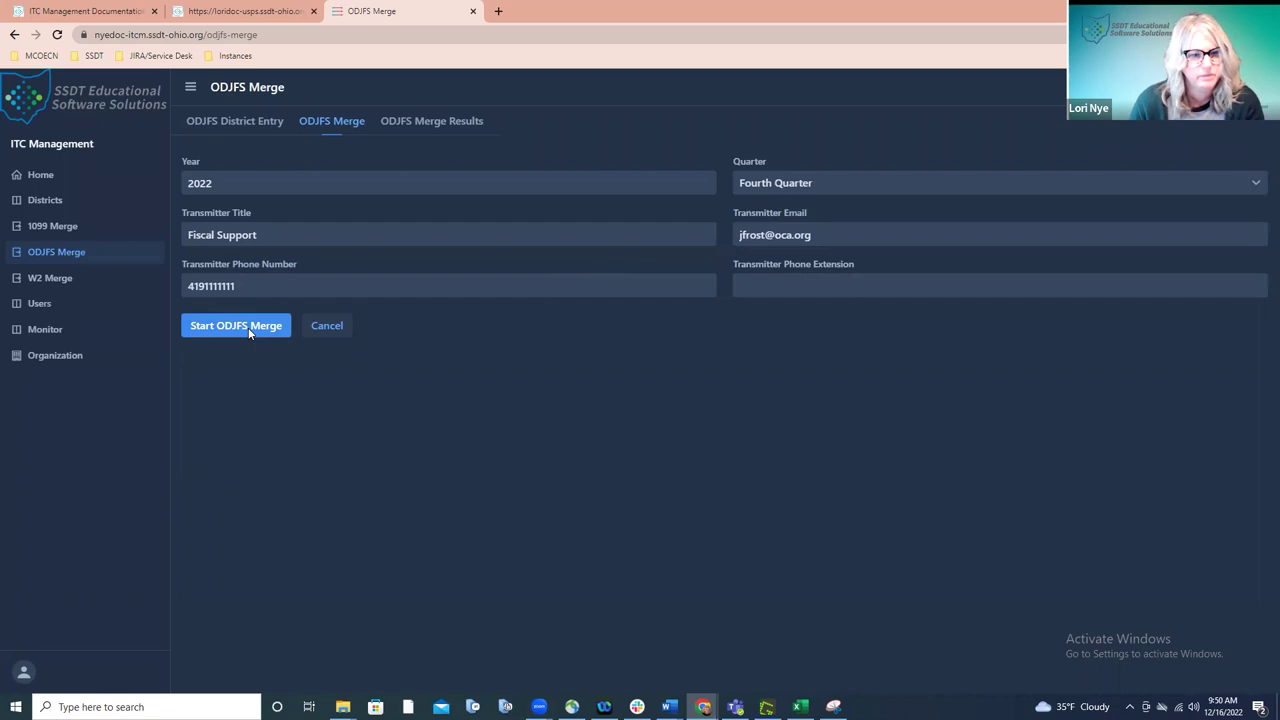
- Start the Fourth Quarter 2022 ODJFS merge and view the new run in ODJFS Merge Results
{"action": "left_click", "coordinate": [250, 328]}
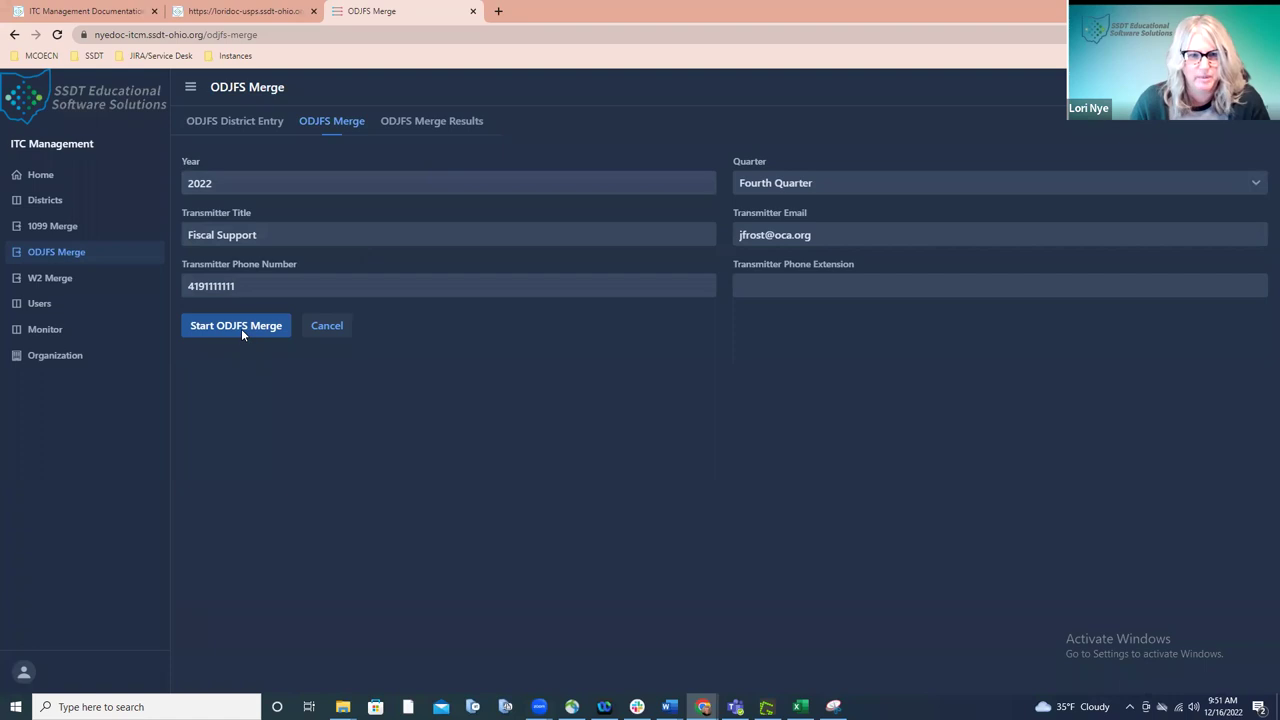
{"action": "left_click", "coordinate": [397, 128]}
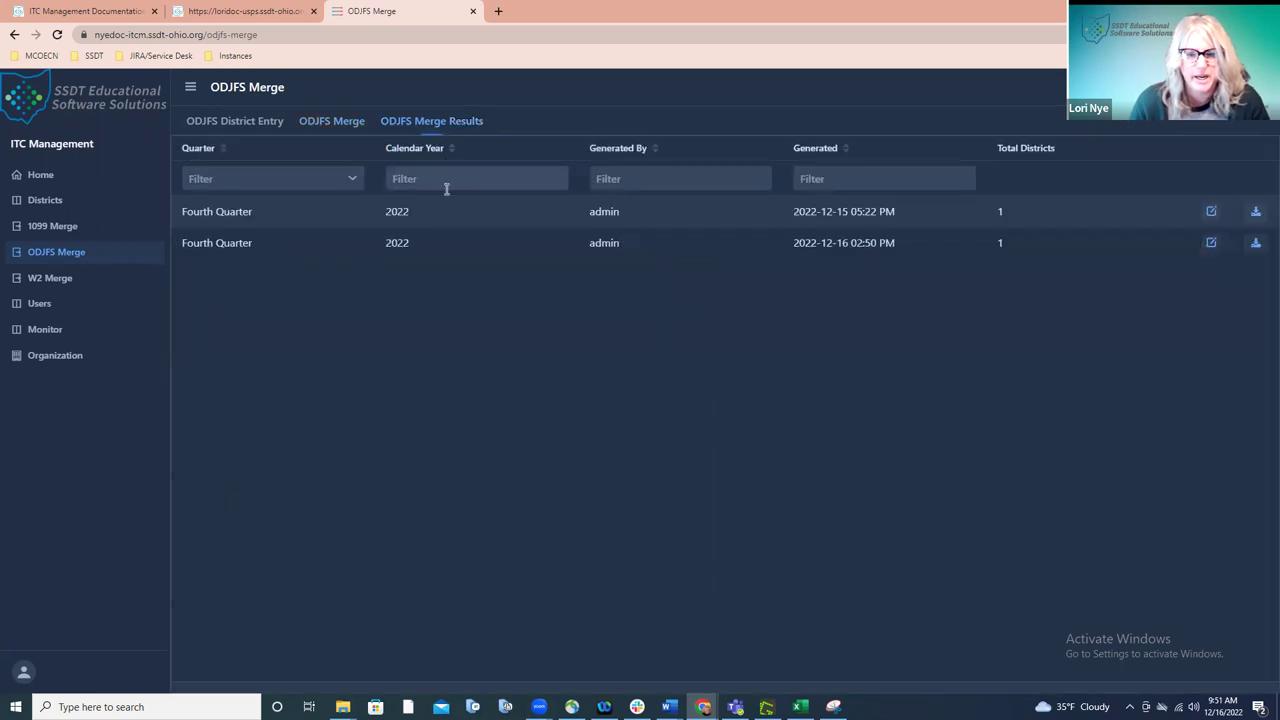
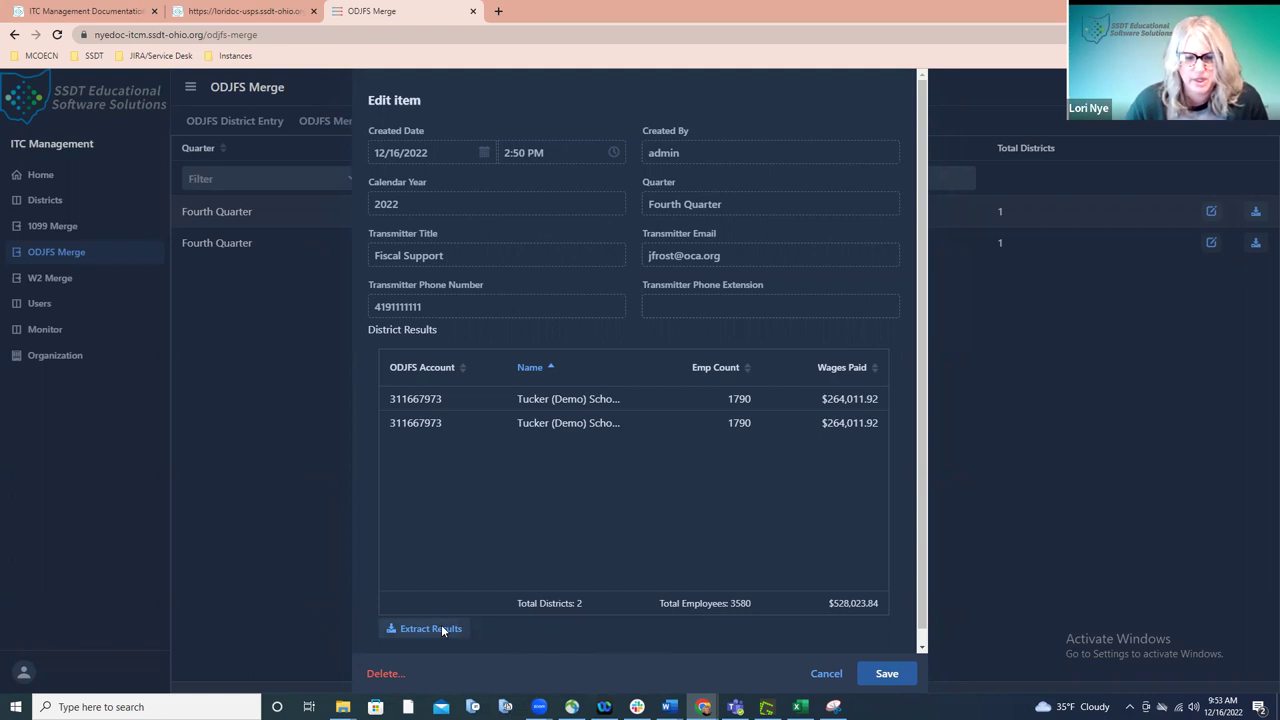
- Extract the Fourth Quarter 2022 ODJFS merge results and open the ODJFSResults CSV in Excel
{"action": "left_click", "coordinate": [430, 629]}
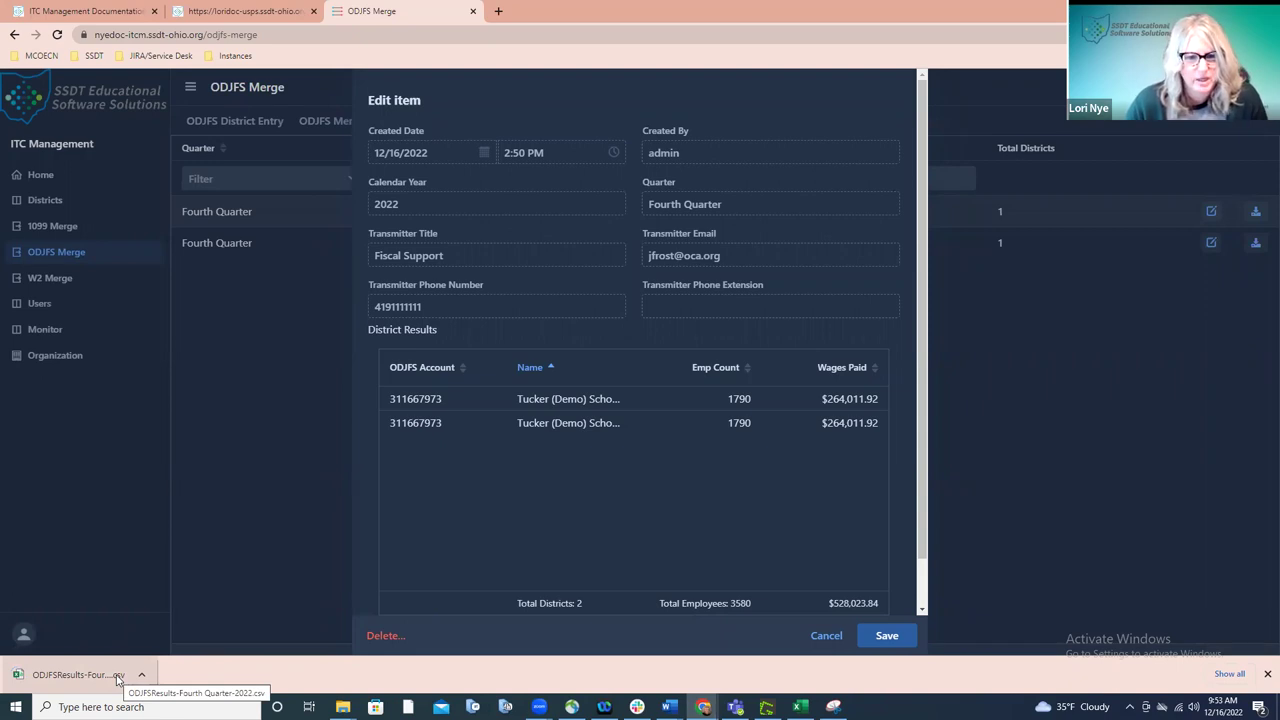
{"action": "left_click", "coordinate": [80, 675]}
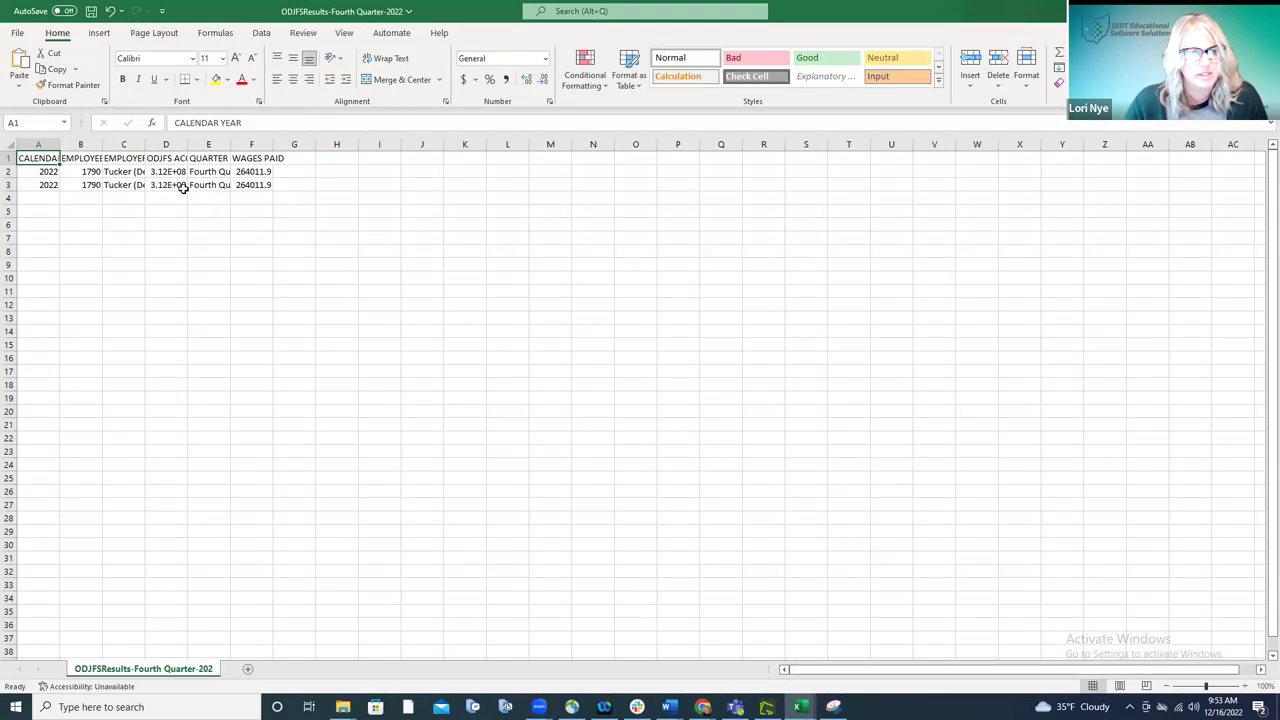
- Autofit every column of the ODJFSResults-Fourth Quarter-2022 sheet, then return to the browser
{"action": "left_click", "coordinate": [10, 145]}
{"action": "double_click", "coordinate": [60, 143]}
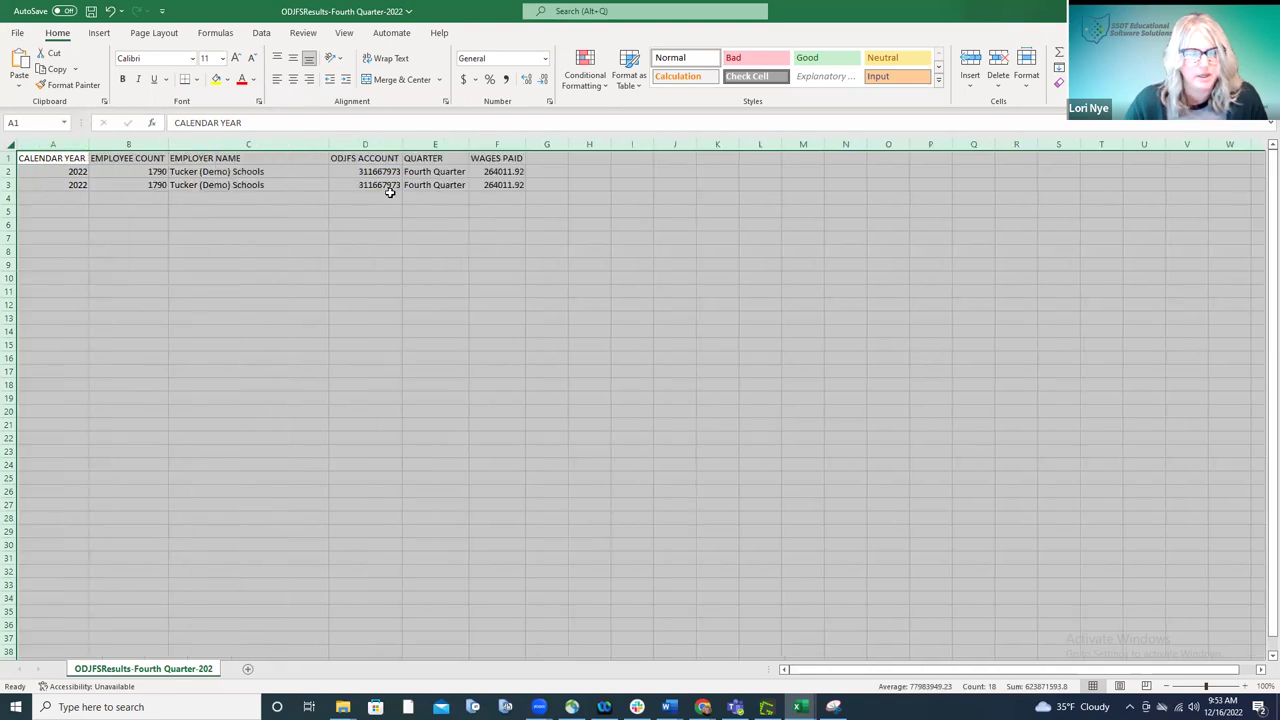
{"action": "left_click", "coordinate": [390, 197]}
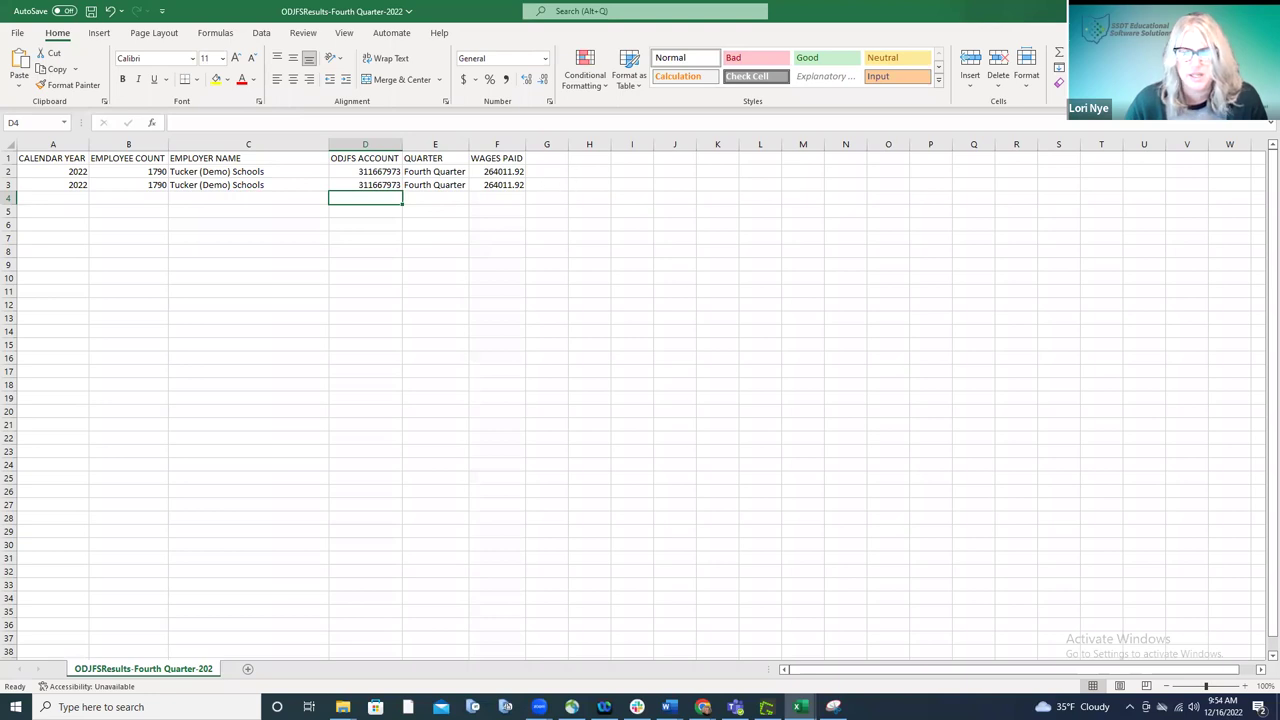
{"action": "key", "text": "alt+Tab"}
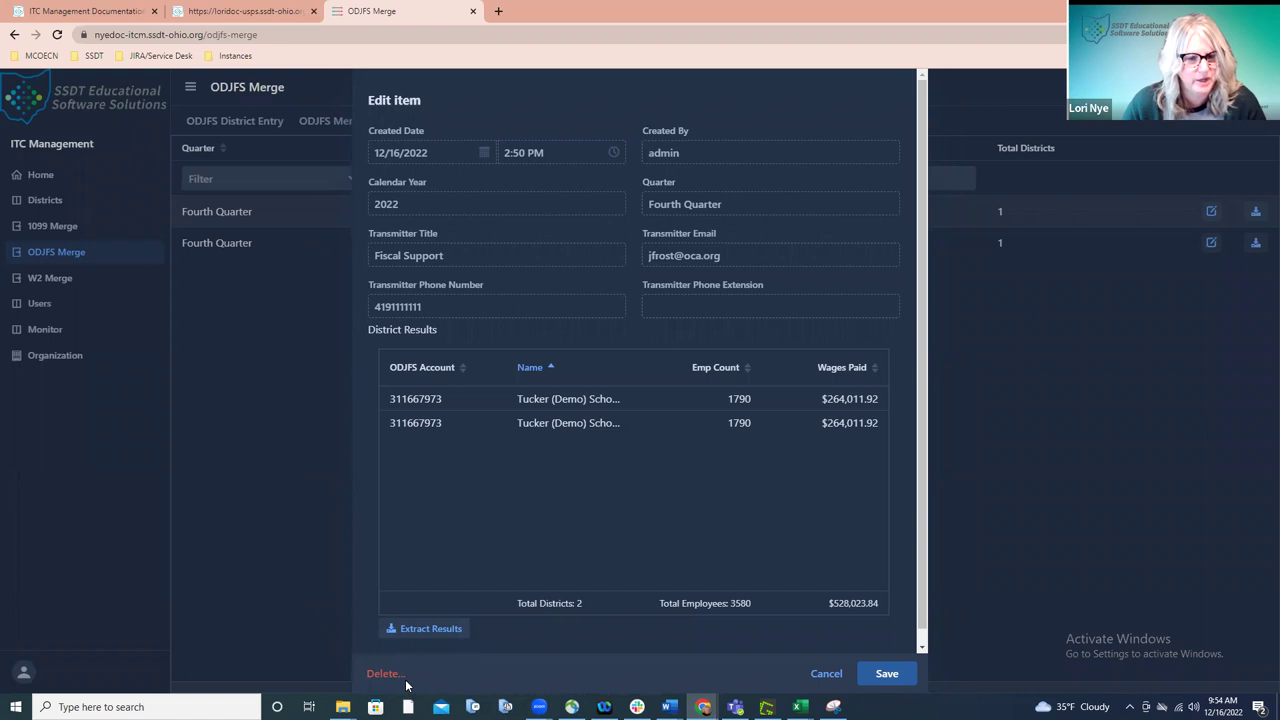
- Cancel the Edit item dialog to return to the two-run ODJFS Merge Results list
{"action": "left_click", "coordinate": [822, 675]}
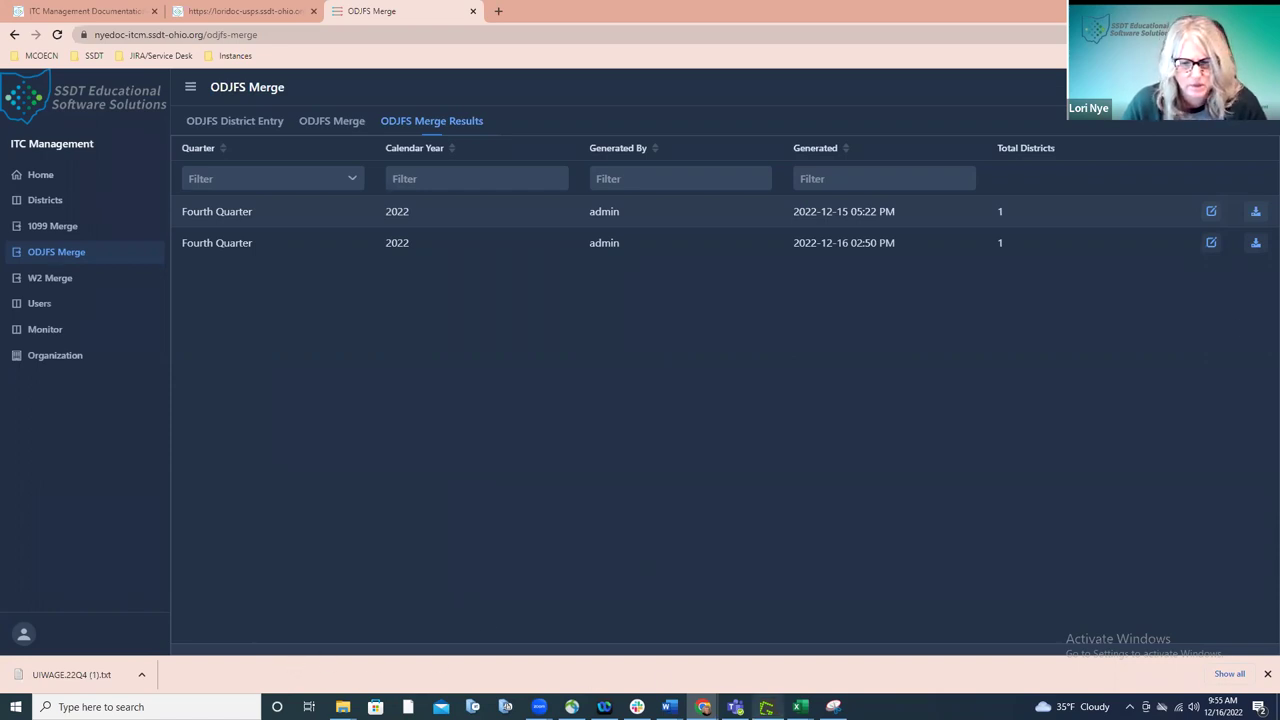
{"action": "mouse_move", "coordinate": [805, 705]}
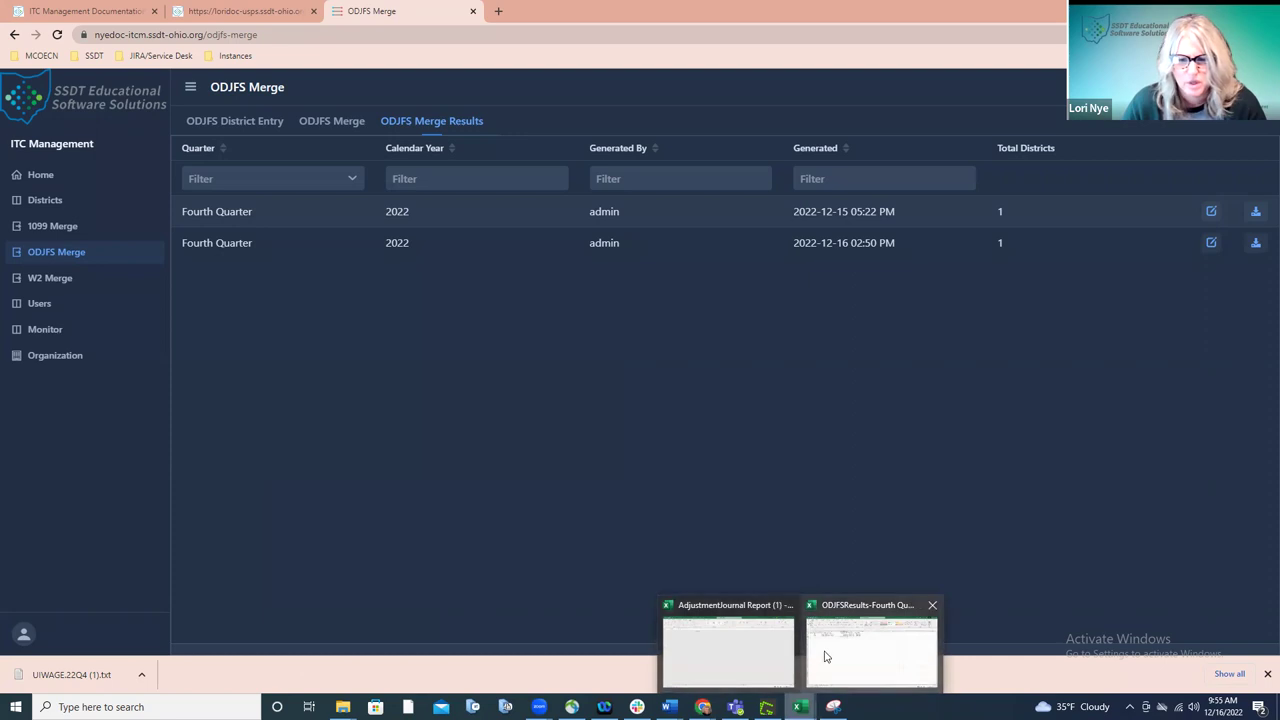
{"action": "left_click", "coordinate": [826, 657]}
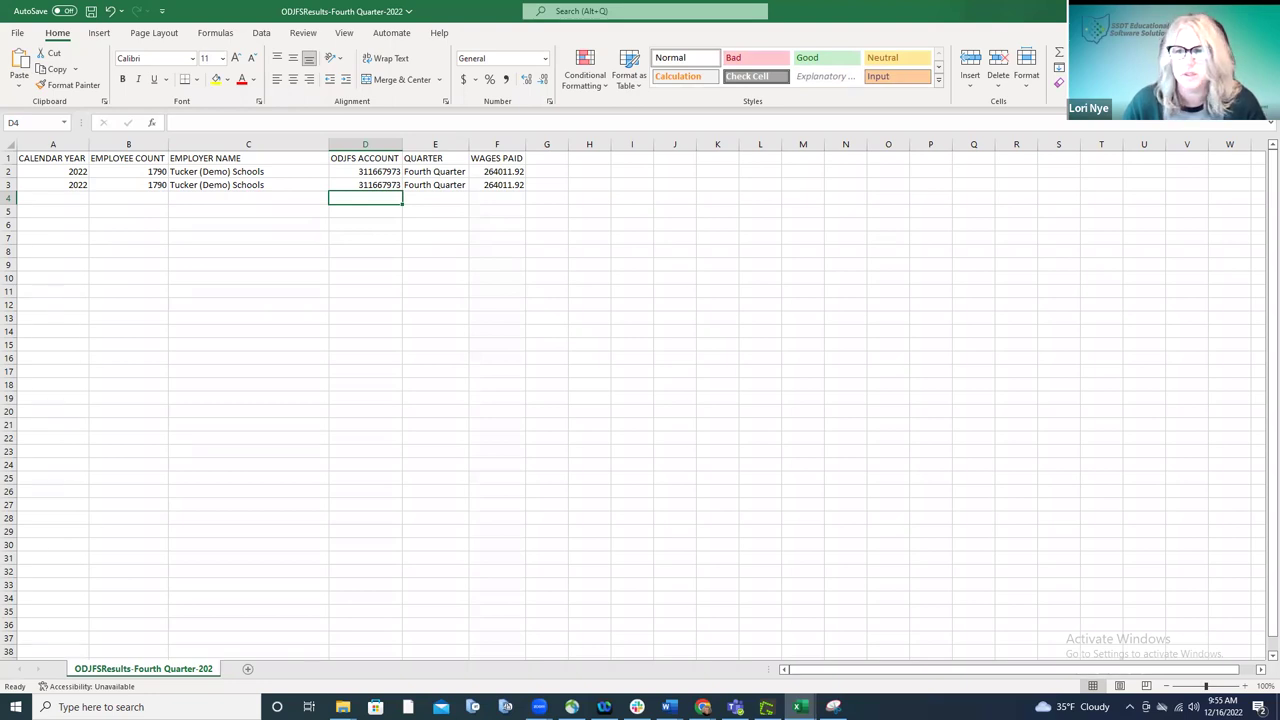
{"action": "key", "text": "alt+Tab"}
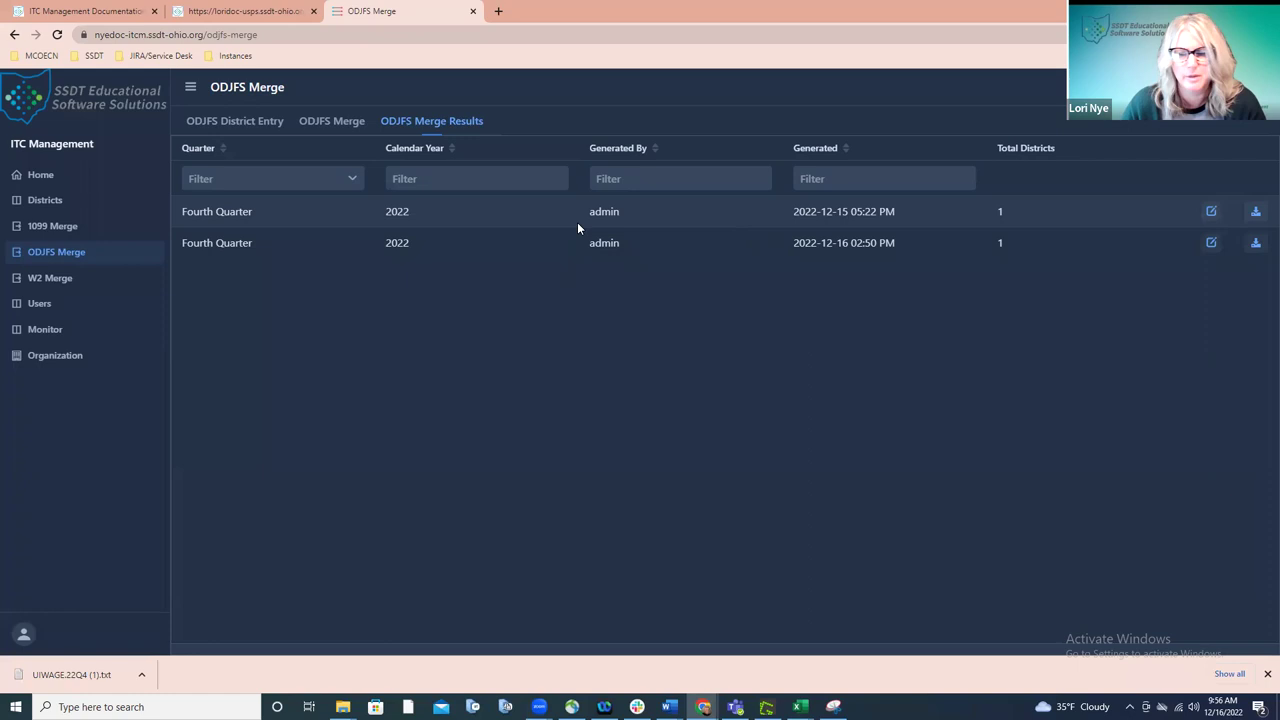
- Download the first merge run's file as UIWAGE.22Q4 (2).txt, briefly checking the Excel results sheet
{"action": "left_click", "coordinate": [1255, 212]}
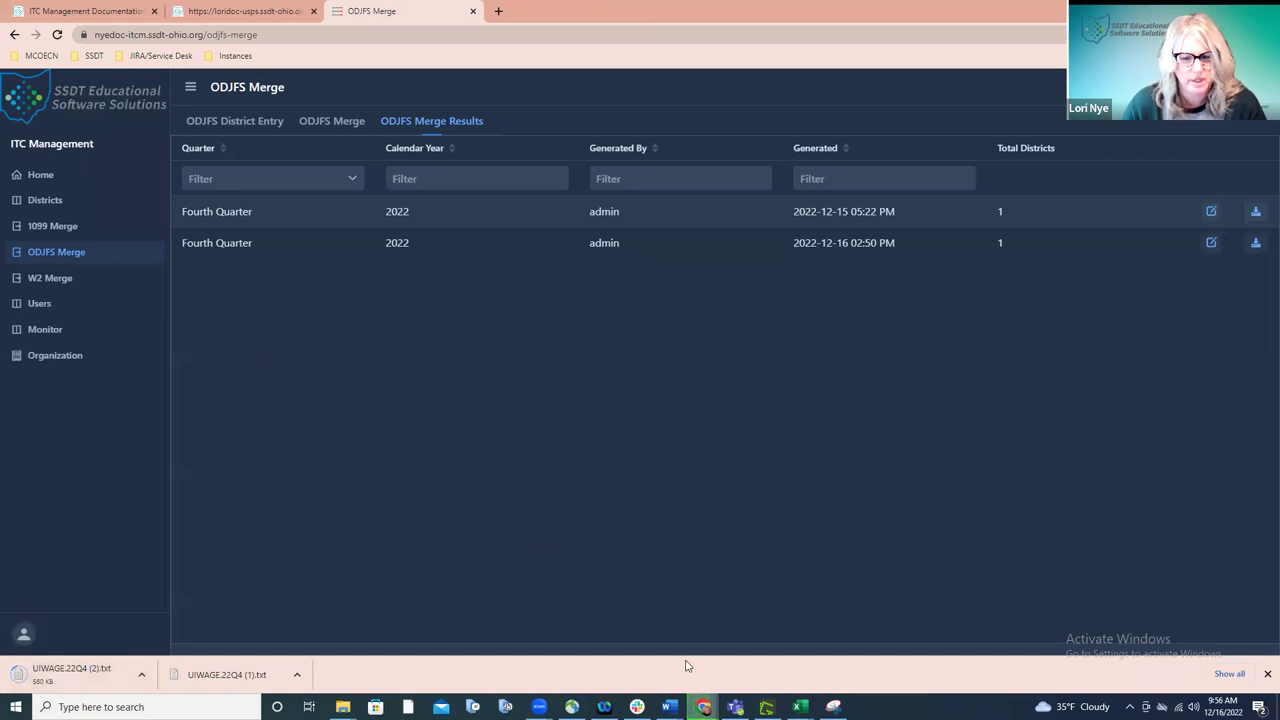
{"action": "mouse_move", "coordinate": [800, 706]}
{"action": "left_click", "coordinate": [831, 657]}
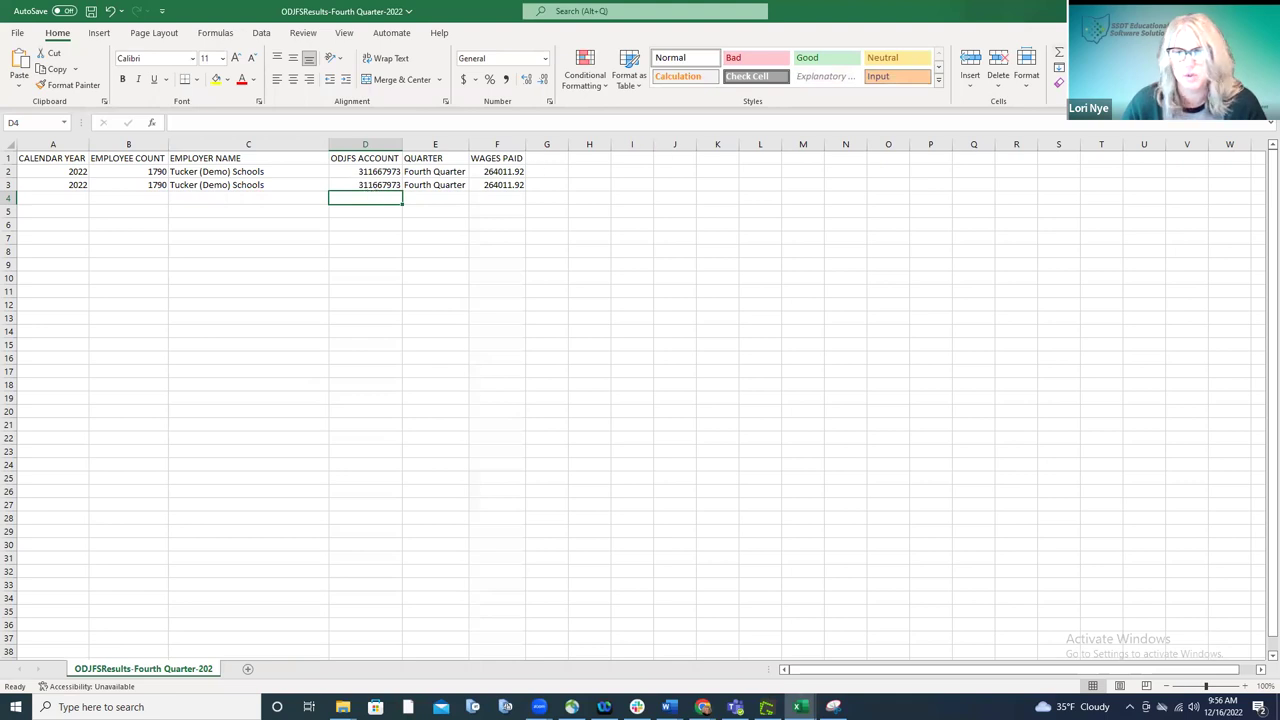
{"action": "key", "text": "alt+Tab"}
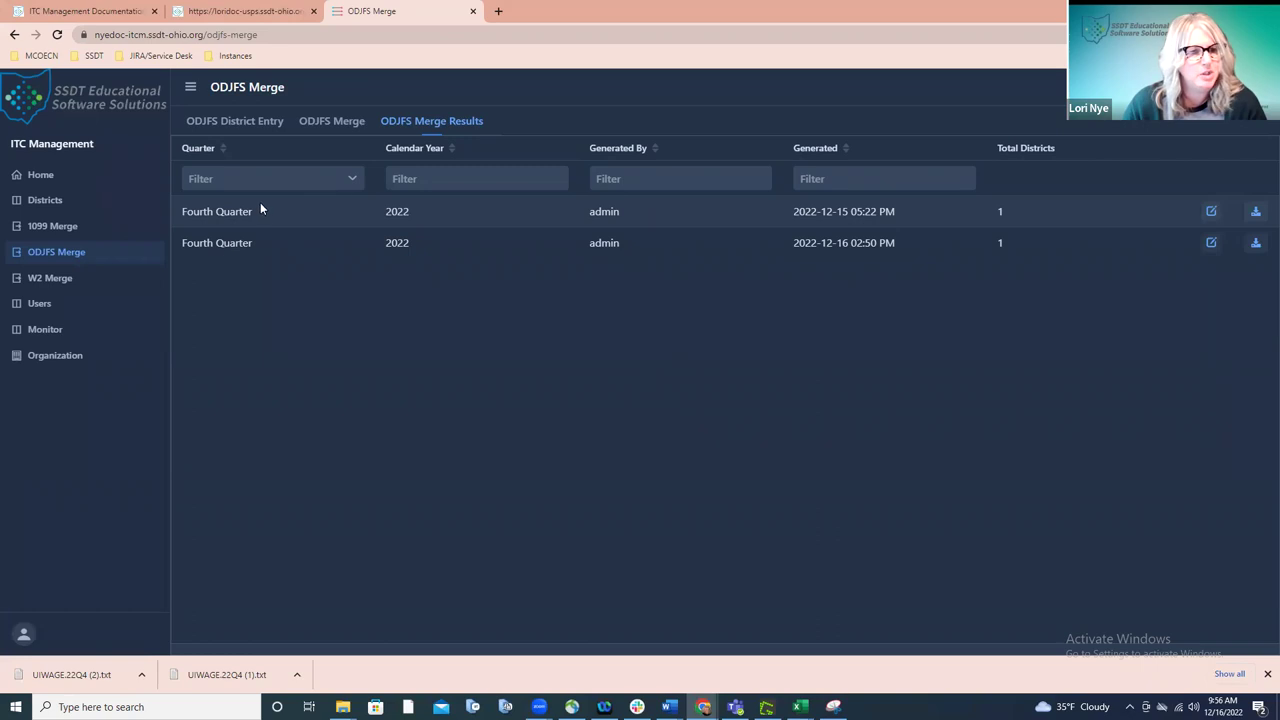
- Show the ODJFS District Entry list with District1 and District 2 for Fourth Quarter 2022
{"action": "left_click", "coordinate": [332, 124]}
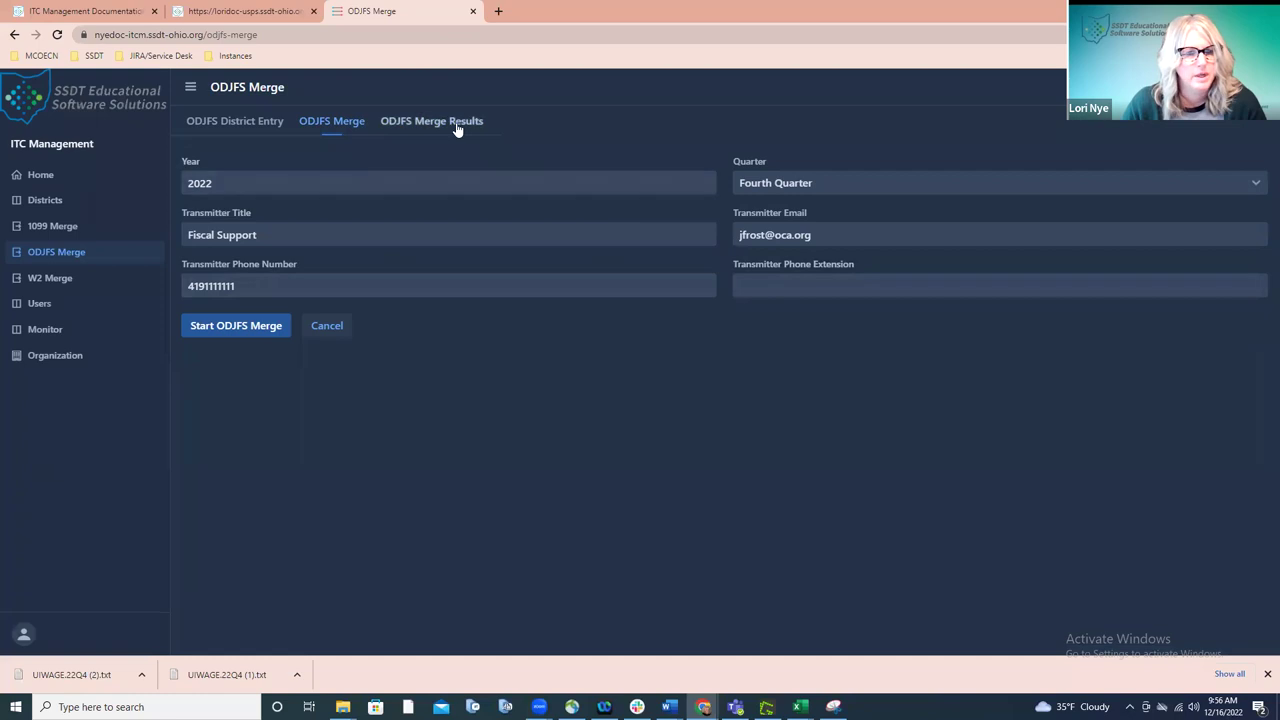
{"action": "left_click", "coordinate": [280, 128]}
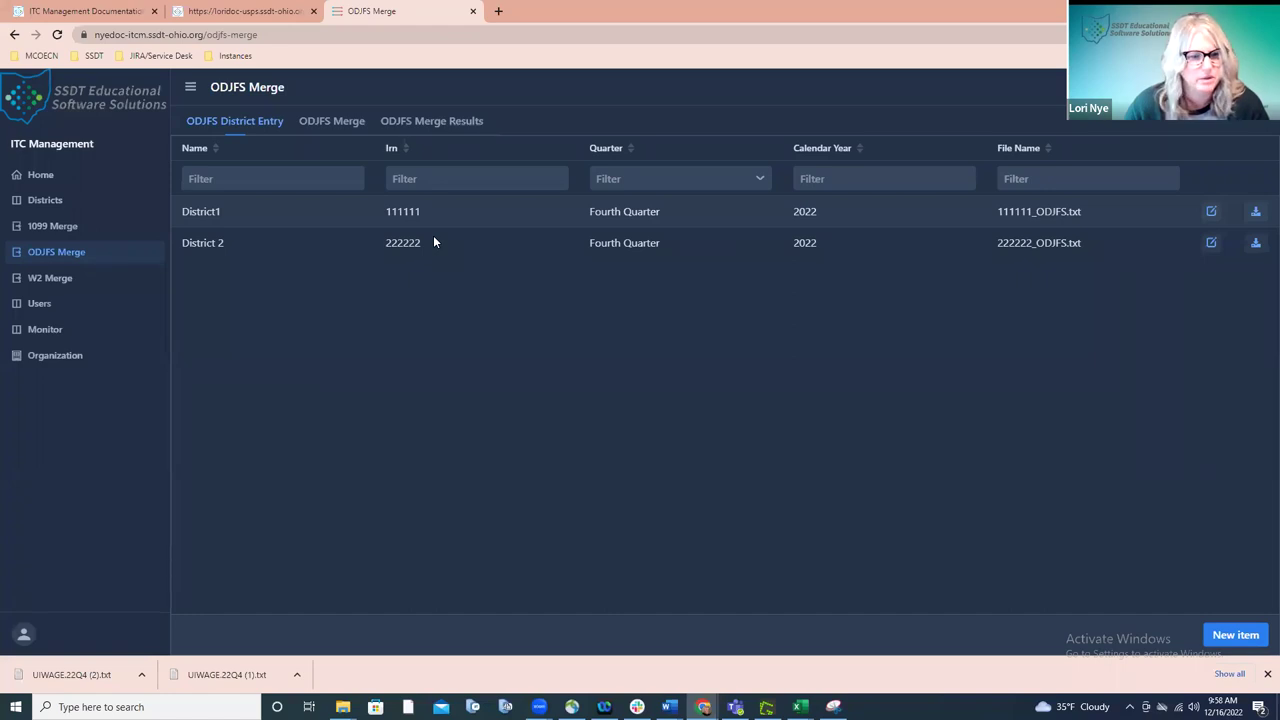
- Go to W2 Merge to list the six 2022 Federal, RITA and CCA district entries
{"action": "left_click", "coordinate": [69, 285]}
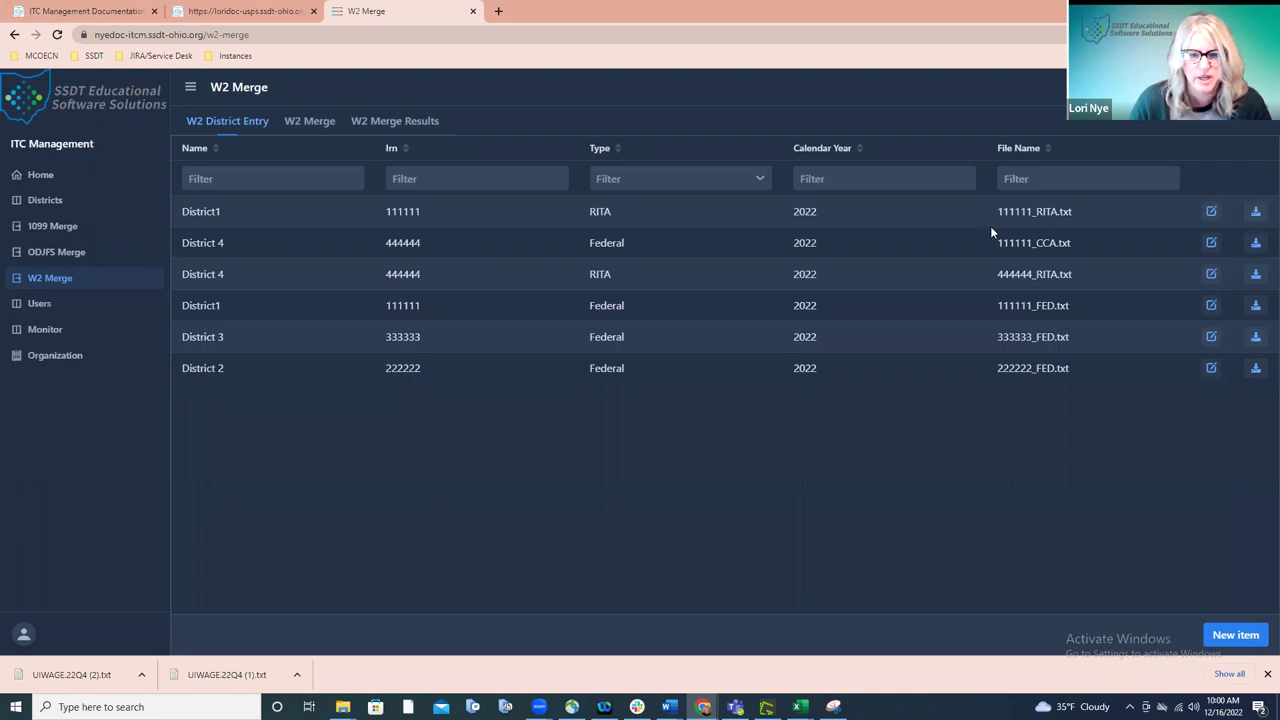
- Filter the W2 District Entry list by Type to show only Federal entries
{"action": "left_click", "coordinate": [761, 178]}
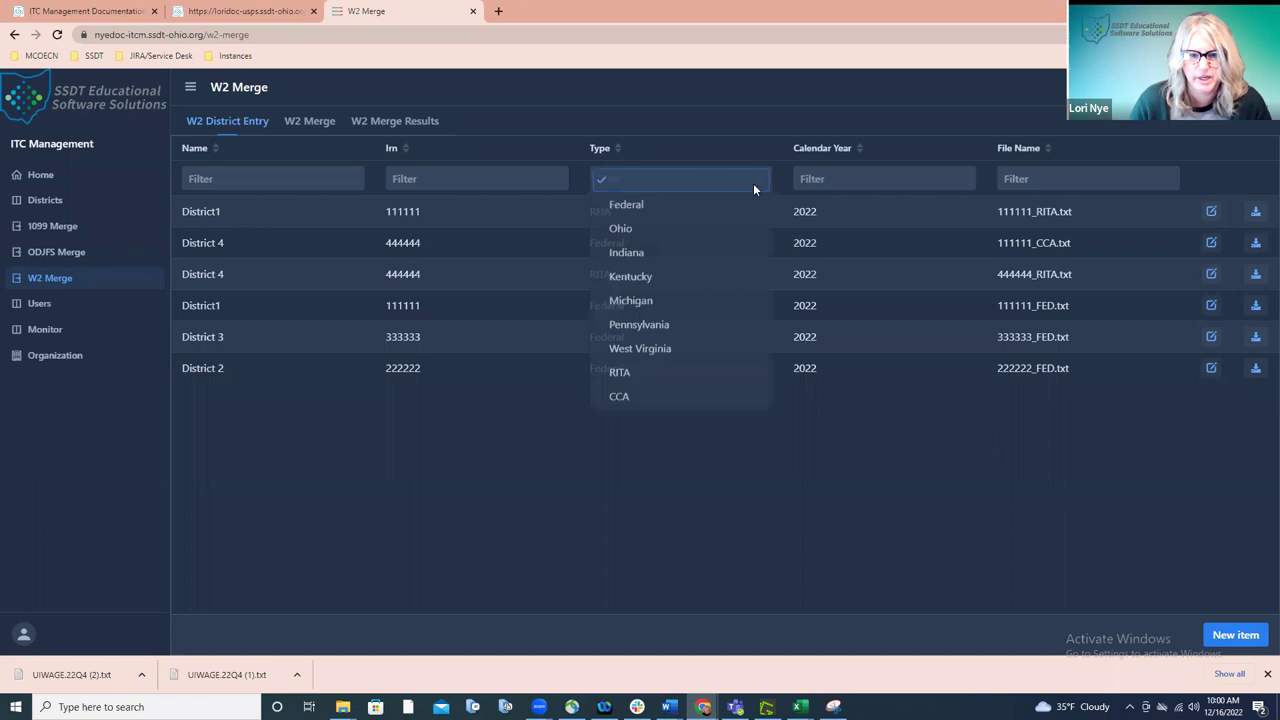
{"action": "left_click", "coordinate": [728, 205]}
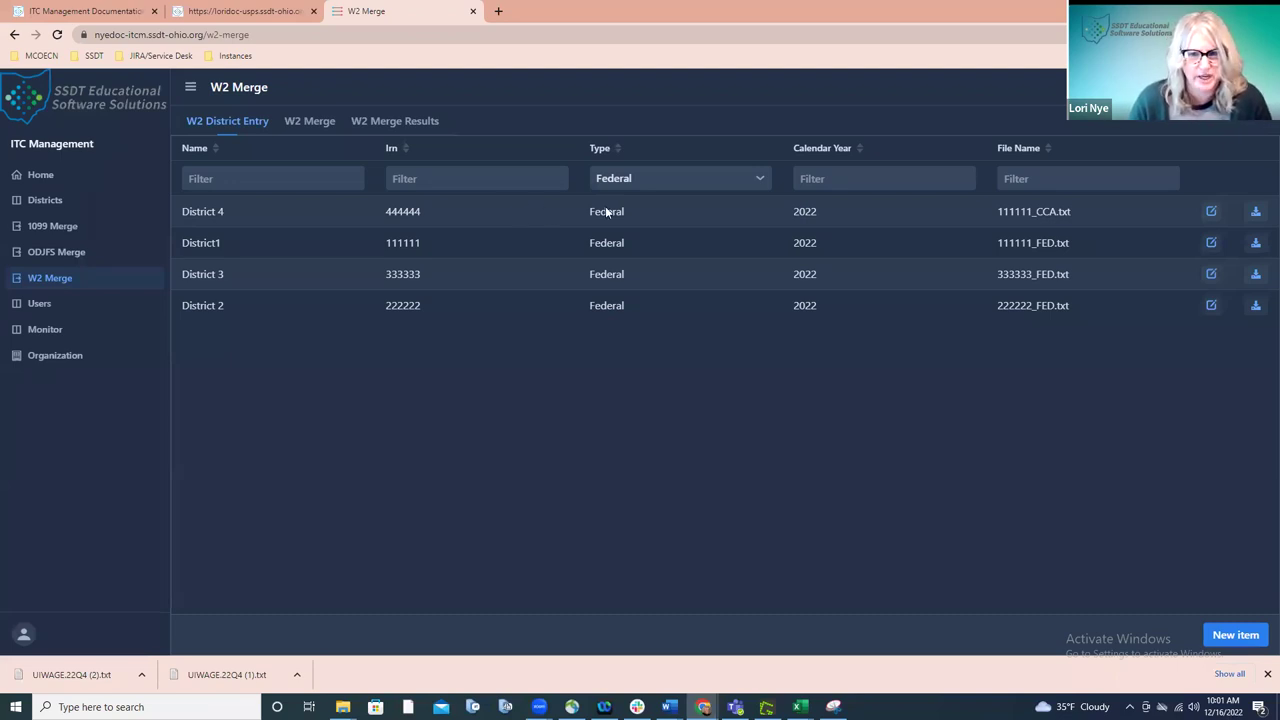
- Fill a new W2 entry with District 4 (444444), Federal, calendar year 2022, then cancel it
{"action": "left_click", "coordinate": [1222, 638]}
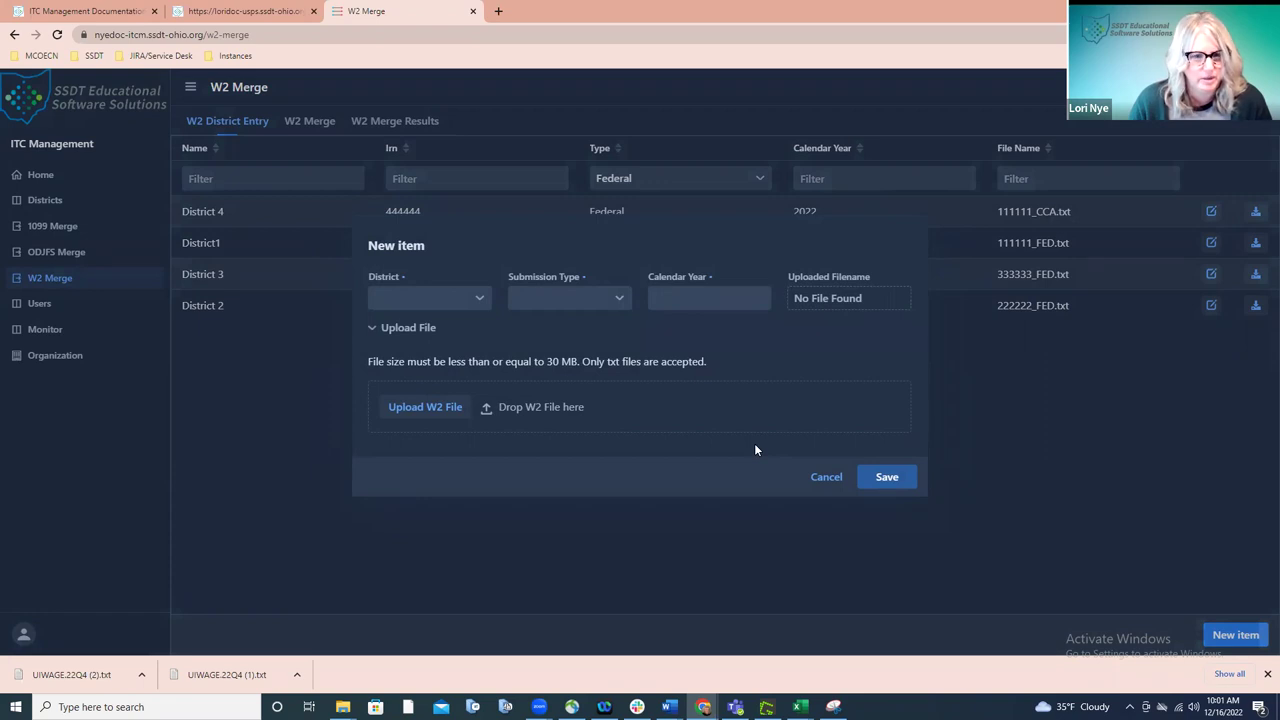
{"action": "left_click", "coordinate": [478, 298]}
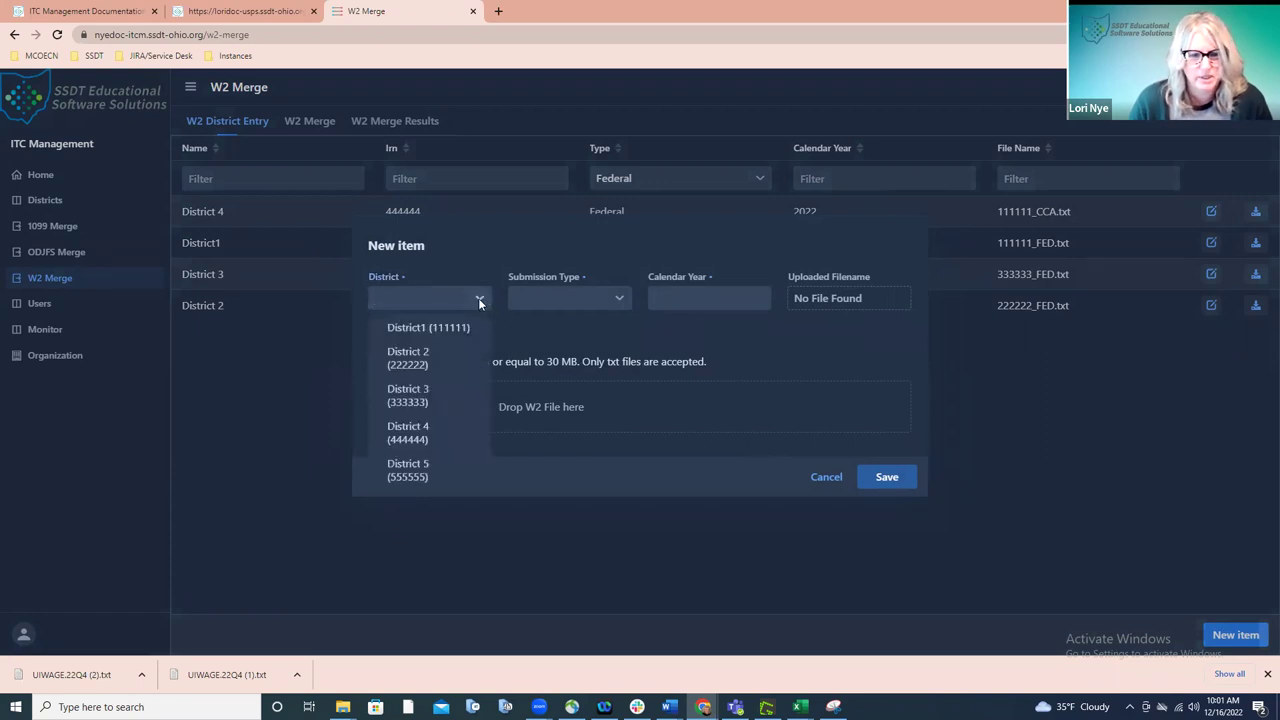
{"action": "left_click", "coordinate": [441, 434]}
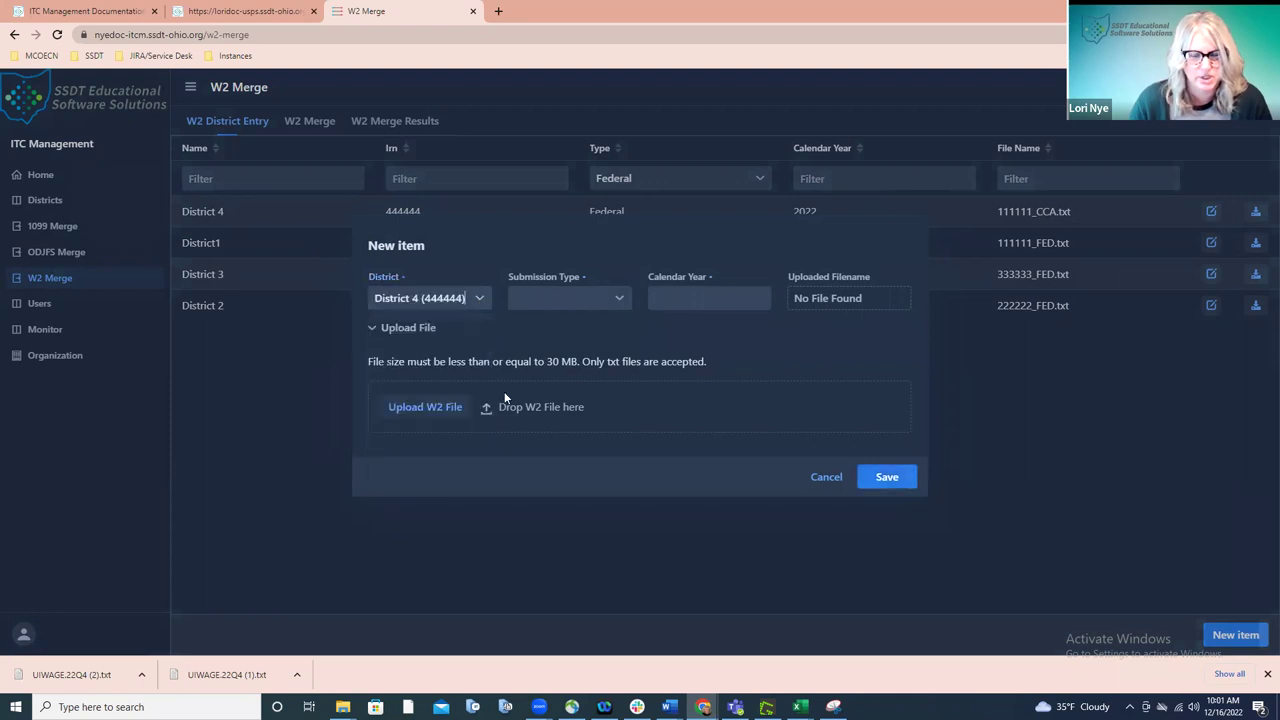
{"action": "left_click", "coordinate": [620, 297]}
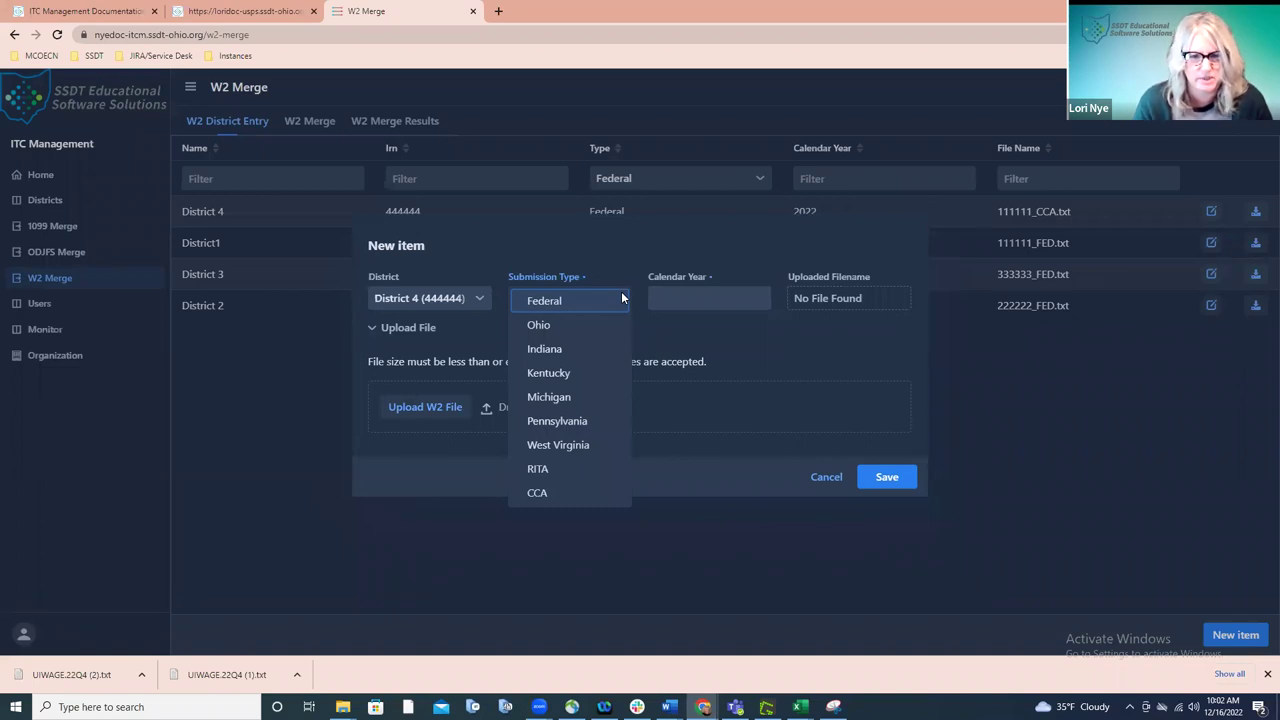
{"action": "left_click", "coordinate": [621, 297]}
{"action": "left_click", "coordinate": [684, 290]}
{"action": "type", "text": "2022"}
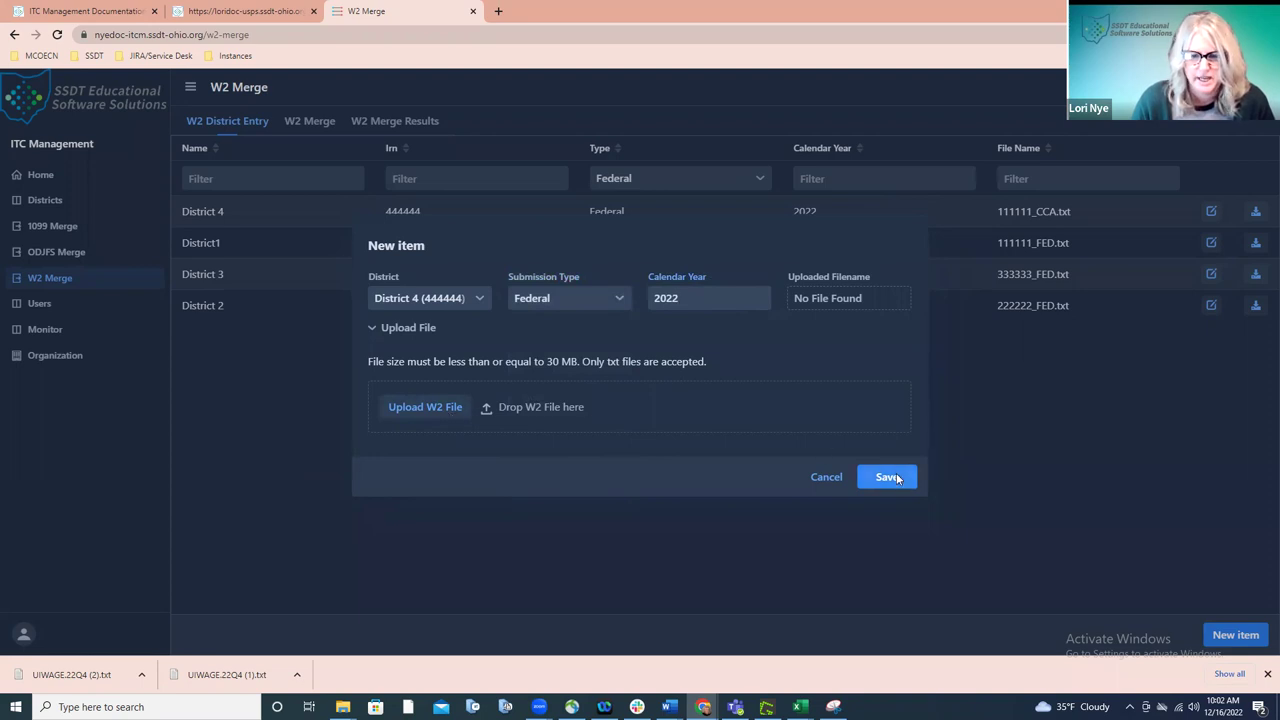
{"action": "left_click", "coordinate": [830, 476]}
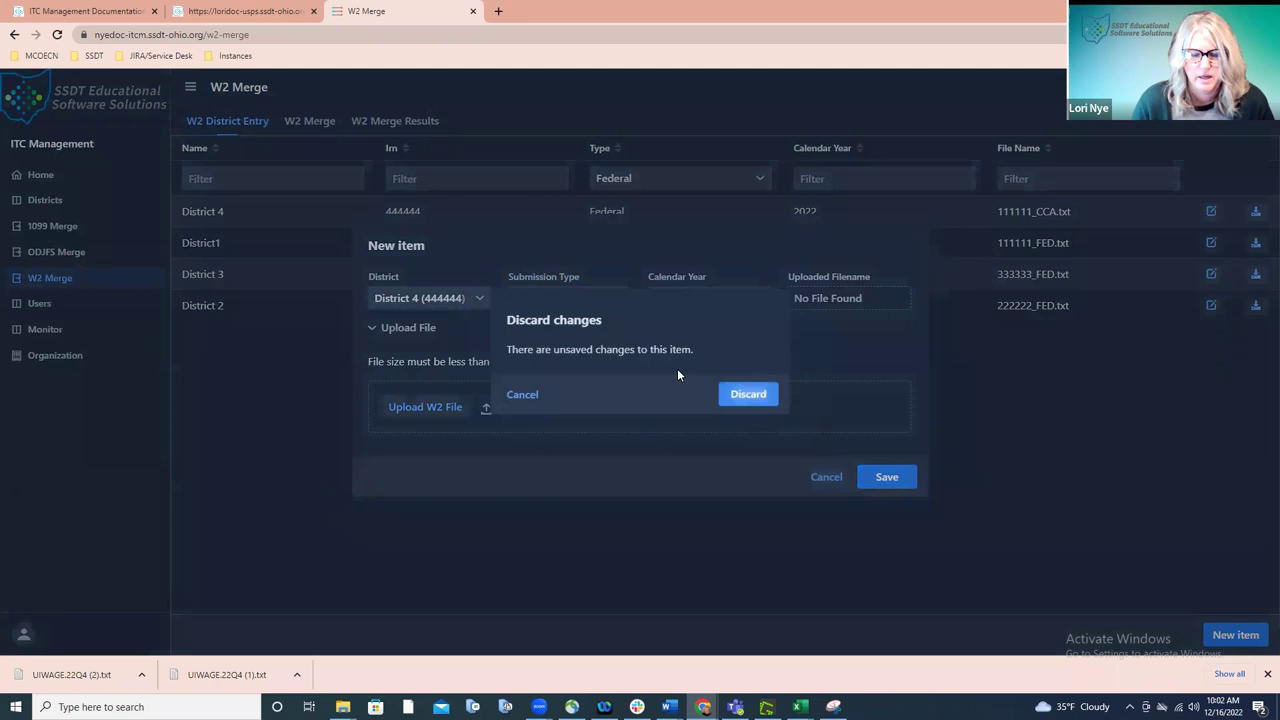
- Discard the unsaved District 4, Federal, 2022 W2 entry
{"action": "left_click", "coordinate": [748, 393]}
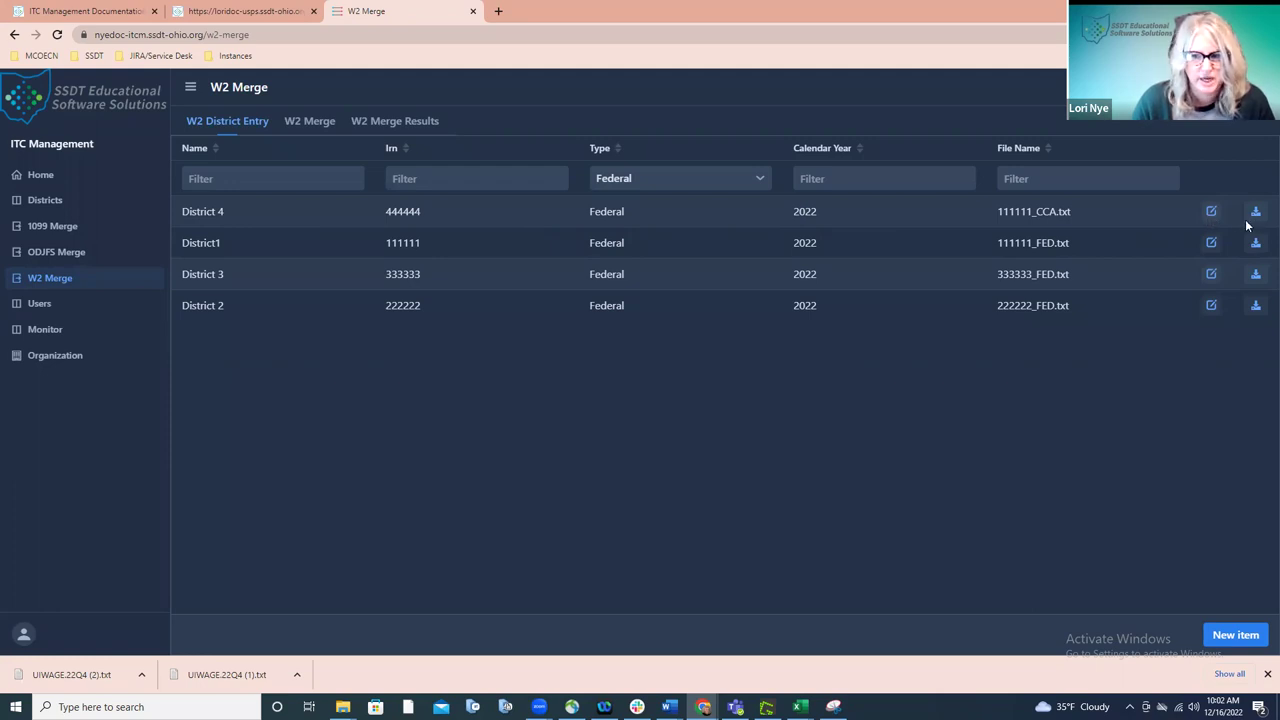
- Change District 4's W2 entry submission type from Federal to CCA and save it
{"action": "left_click", "coordinate": [1211, 212]}
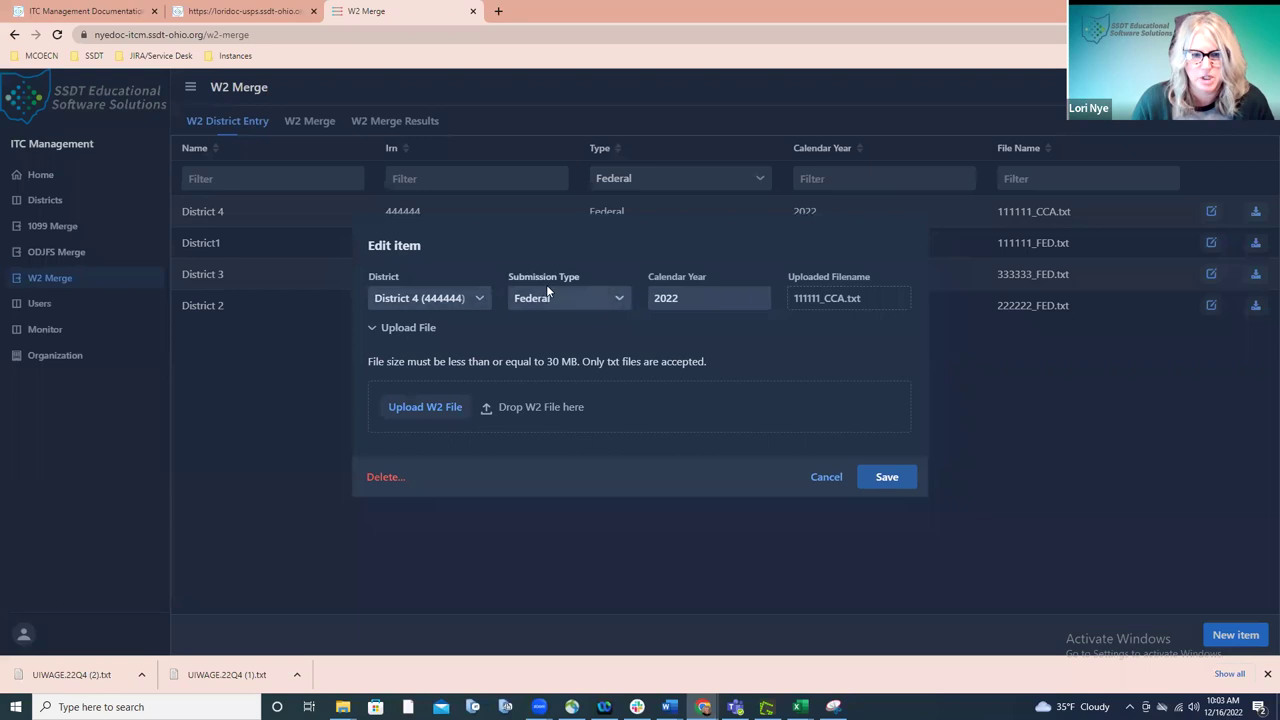
{"action": "left_click", "coordinate": [620, 297]}
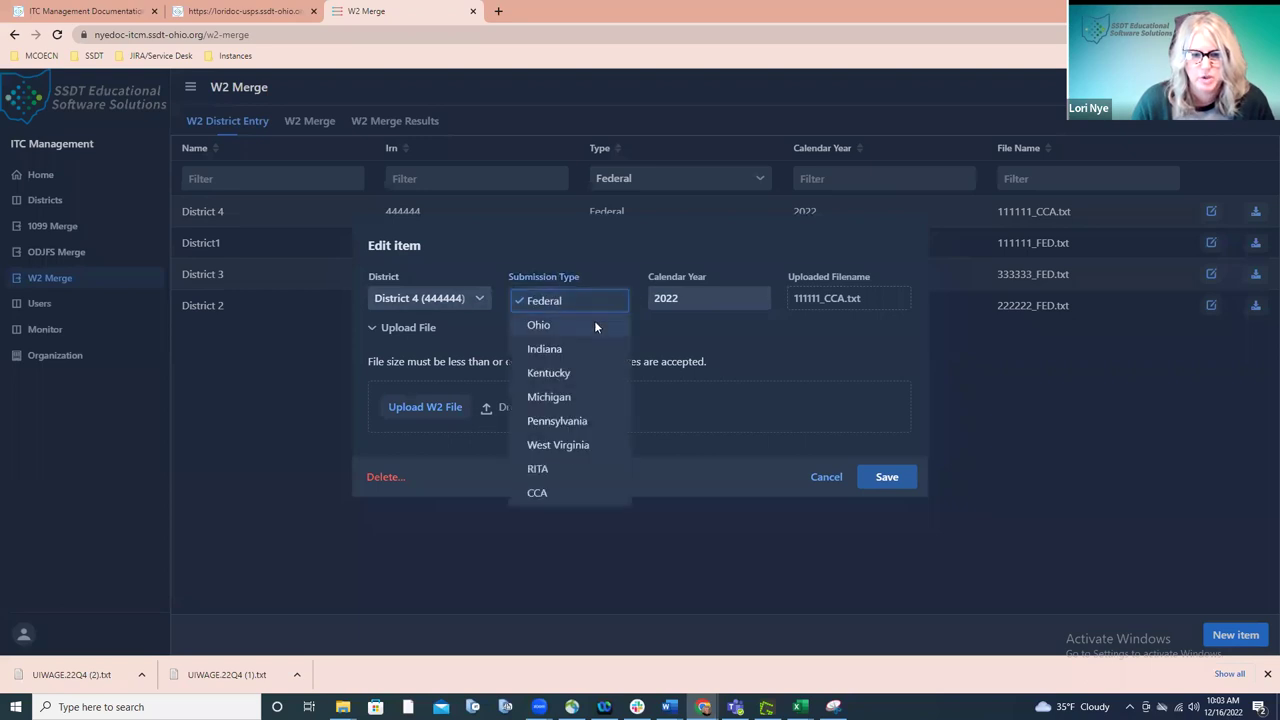
{"action": "left_click", "coordinate": [560, 490]}
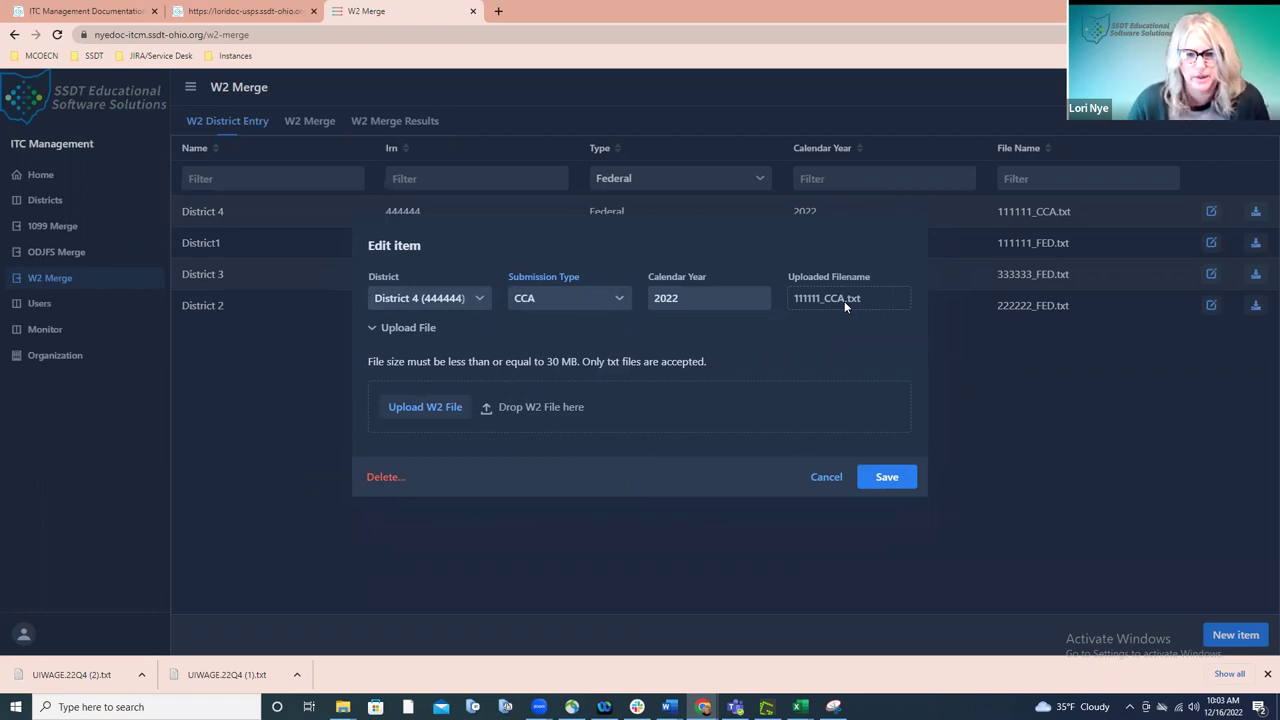
{"action": "left_click", "coordinate": [877, 480]}
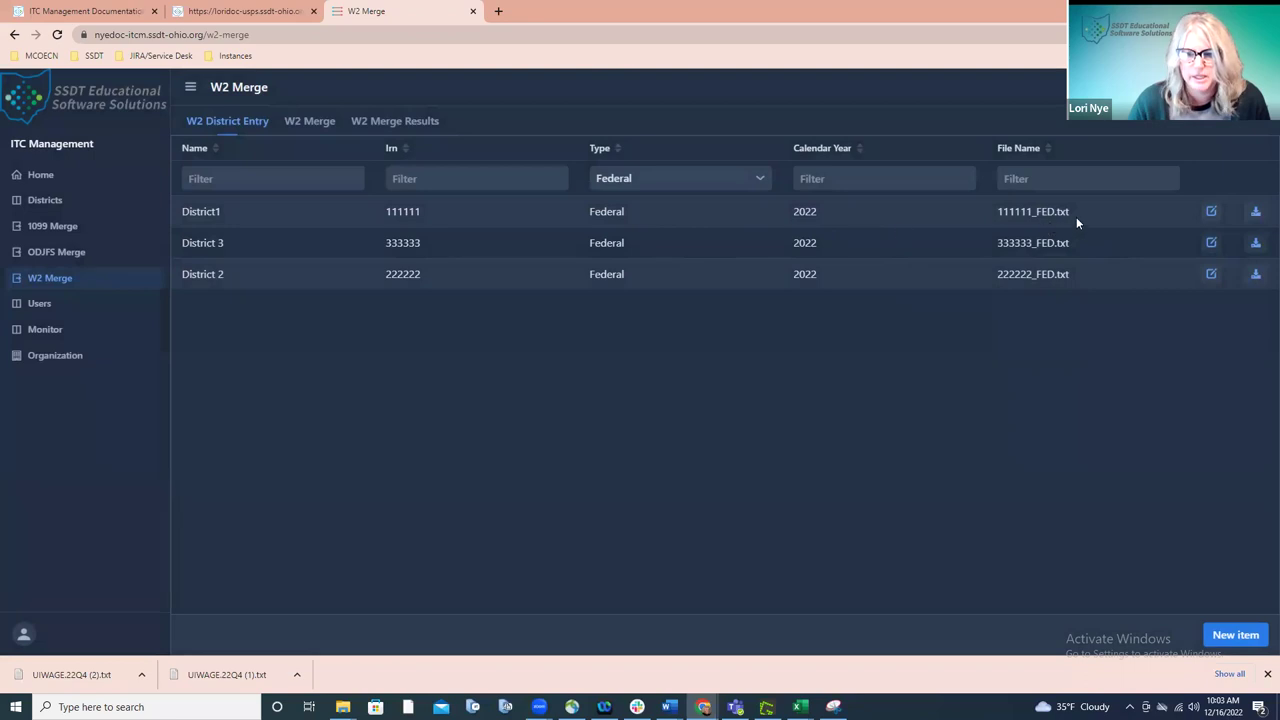
{"action": "left_click", "coordinate": [1210, 212]}
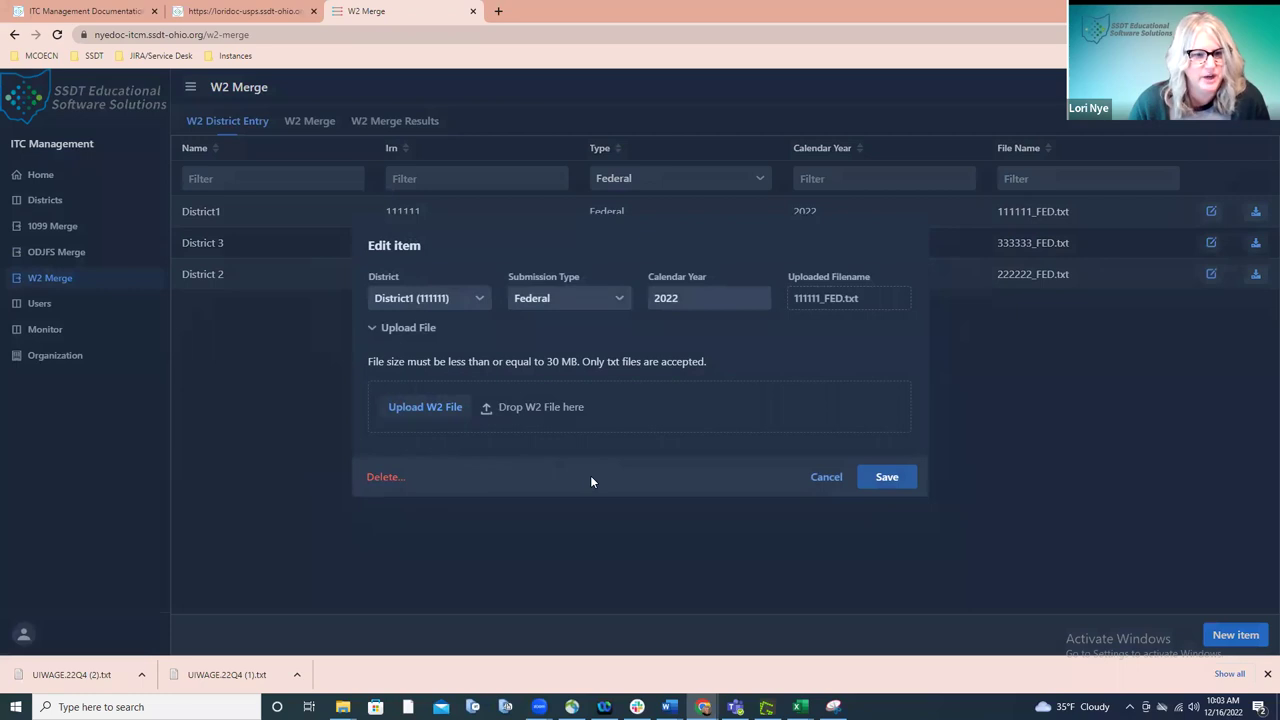
{"action": "left_click", "coordinate": [816, 477]}
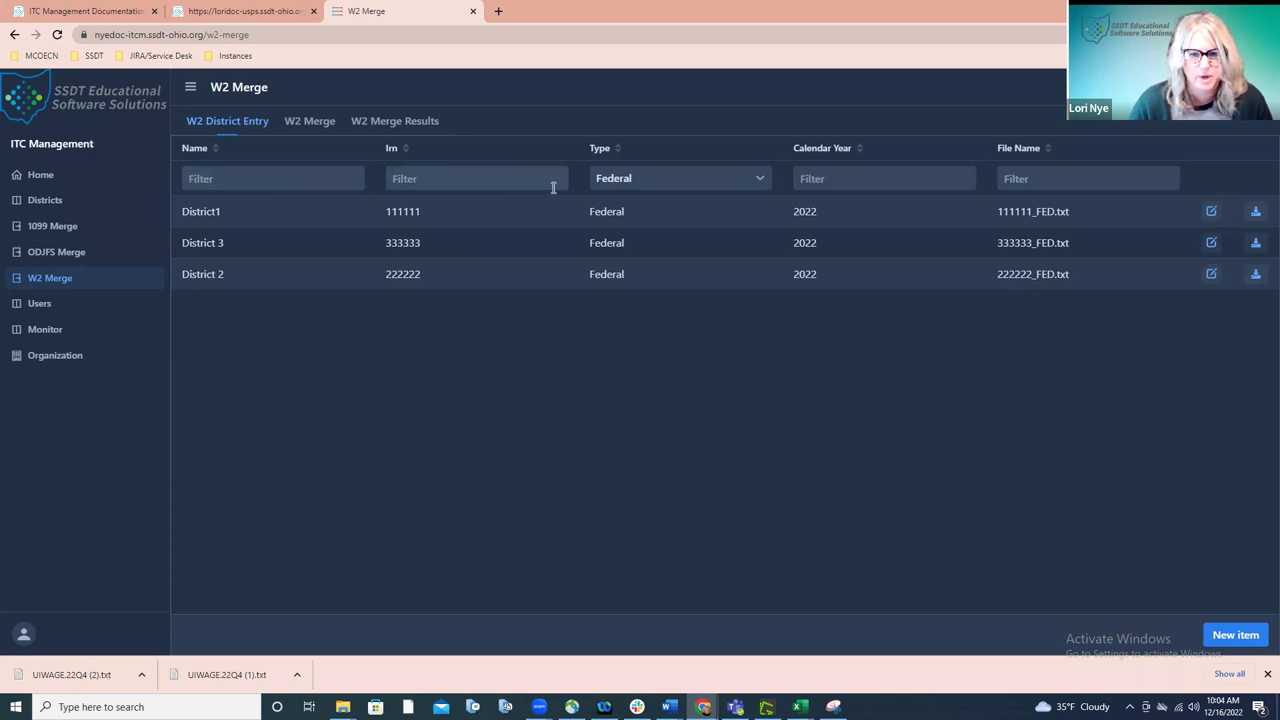
- Review the Type filter options, then bring up the W2 Merge form prefilled for 2022 Federal, Self-Prepared
{"action": "left_click", "coordinate": [722, 182]}
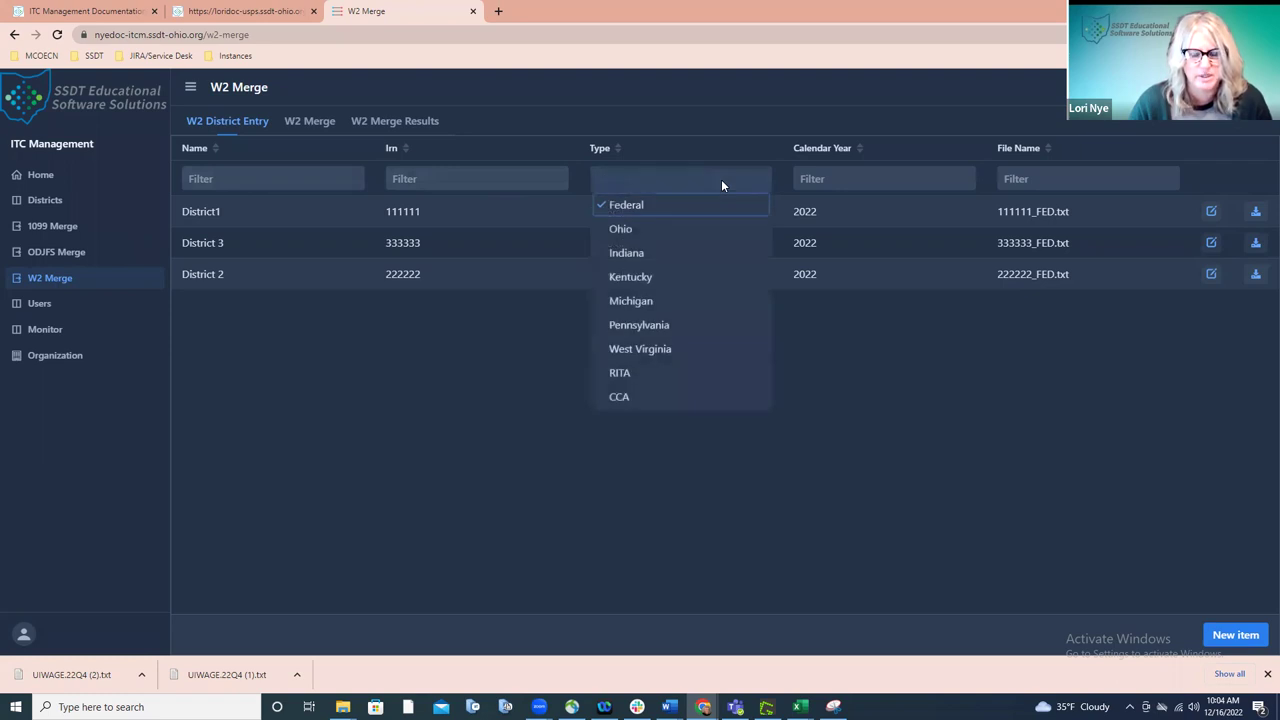
{"action": "left_click", "coordinate": [326, 120]}
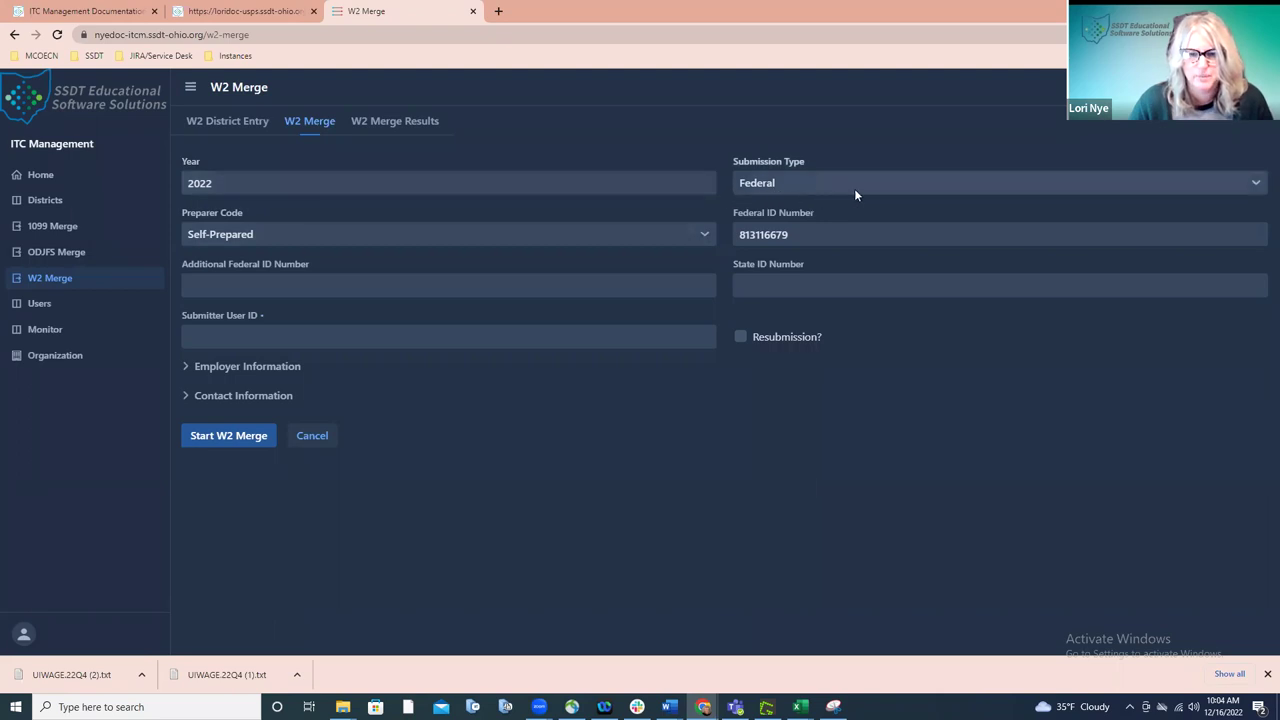
- Keep Federal as the merge submission type and display the available preparer code options
{"action": "left_click", "coordinate": [1249, 187]}
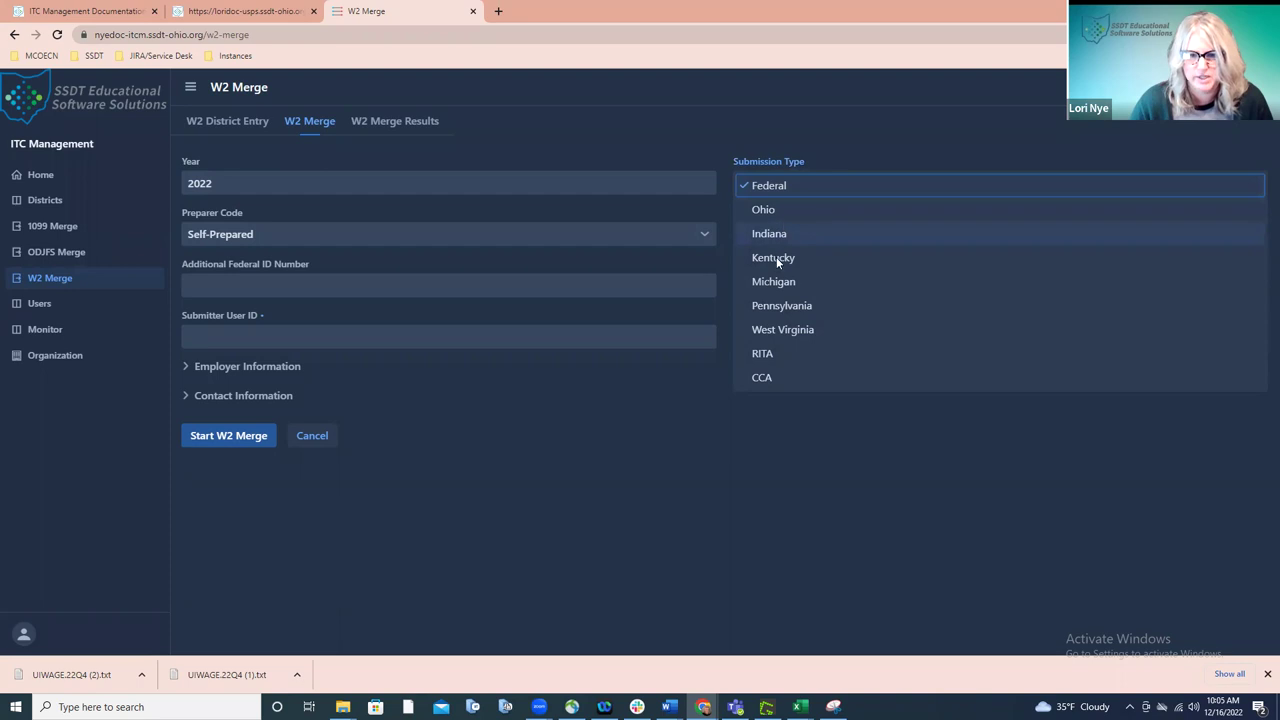
{"action": "left_click", "coordinate": [783, 401]}
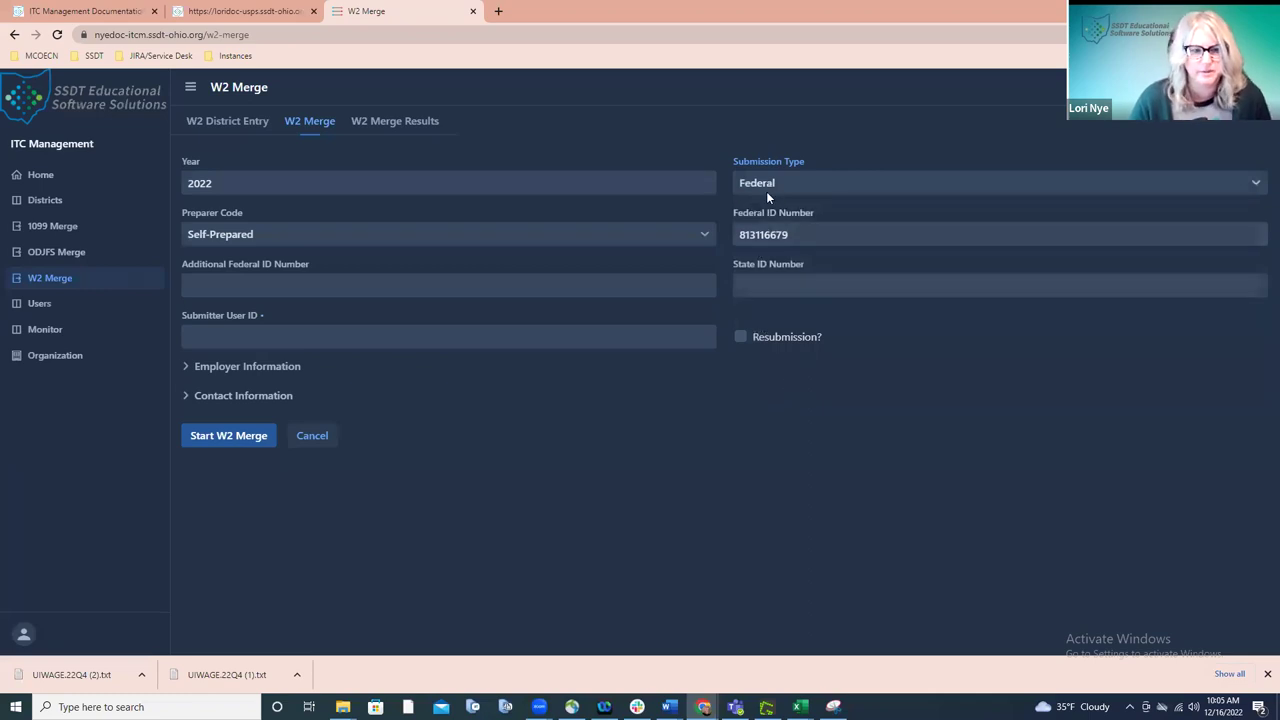
{"action": "left_click", "coordinate": [283, 243]}
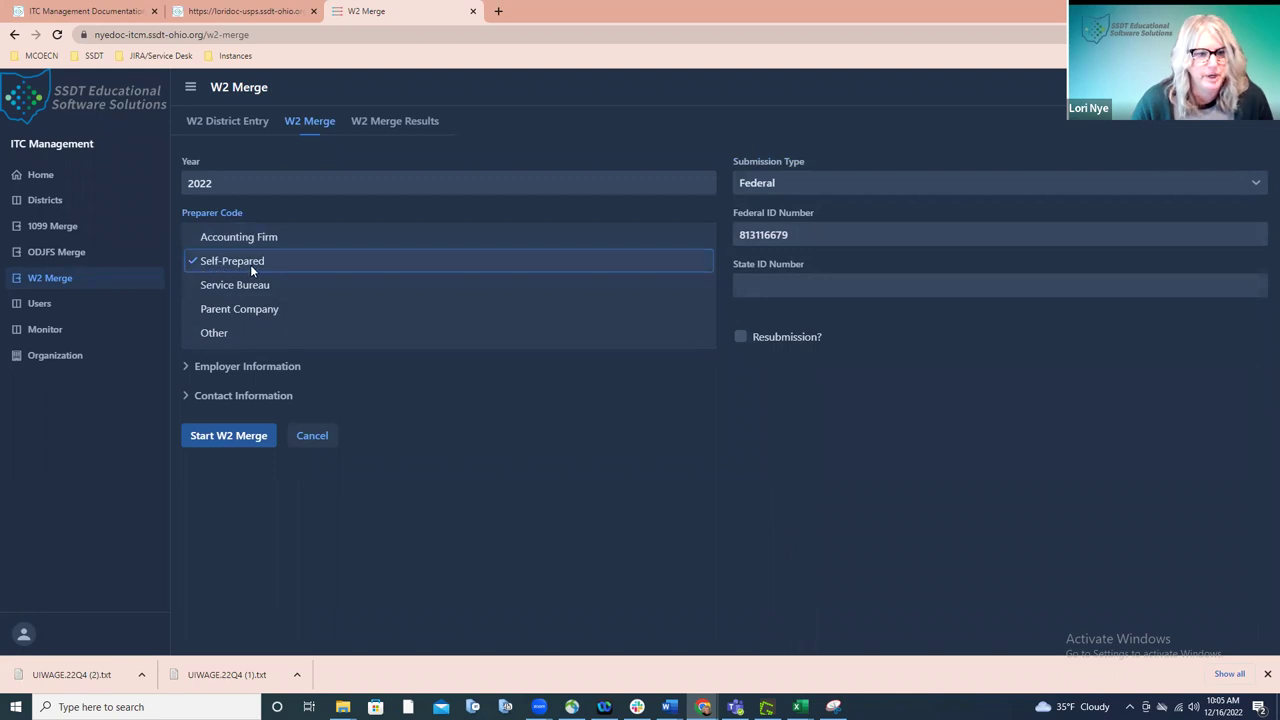
- Keep Self-Prepared as the preparer code and fill in the State ID Number
{"action": "left_click", "coordinate": [250, 264]}
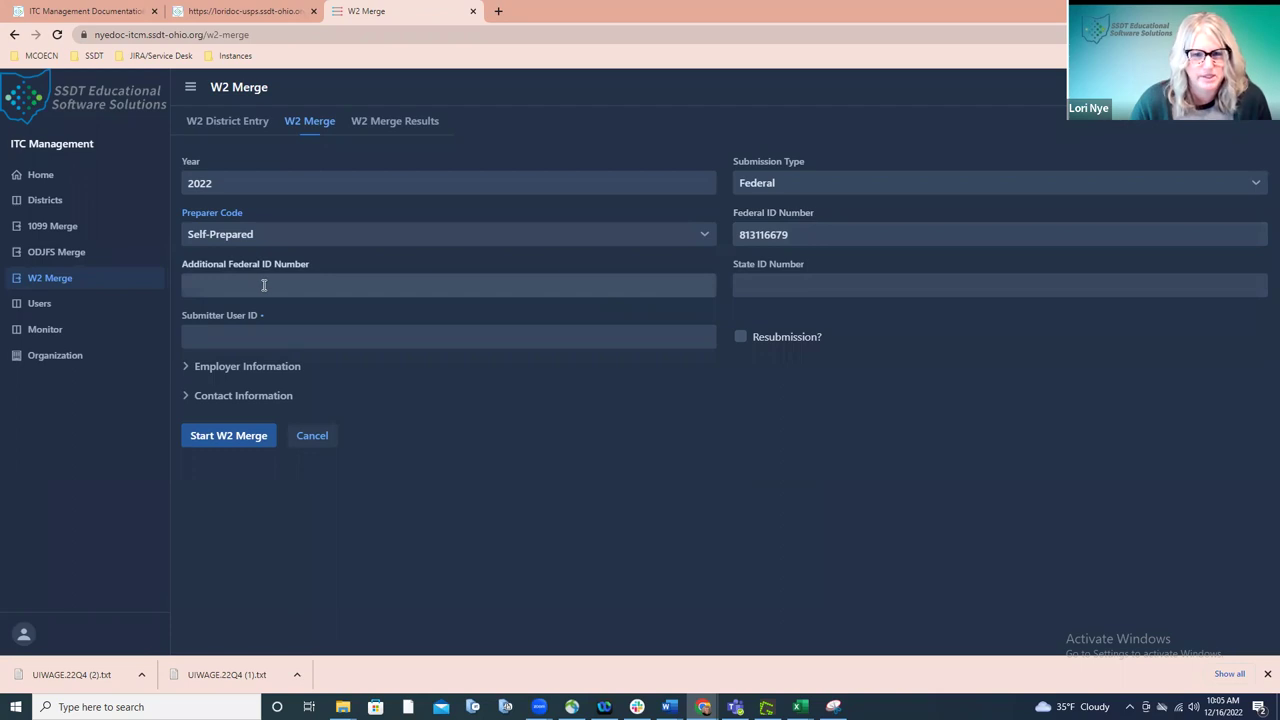
{"action": "left_click", "coordinate": [756, 284]}
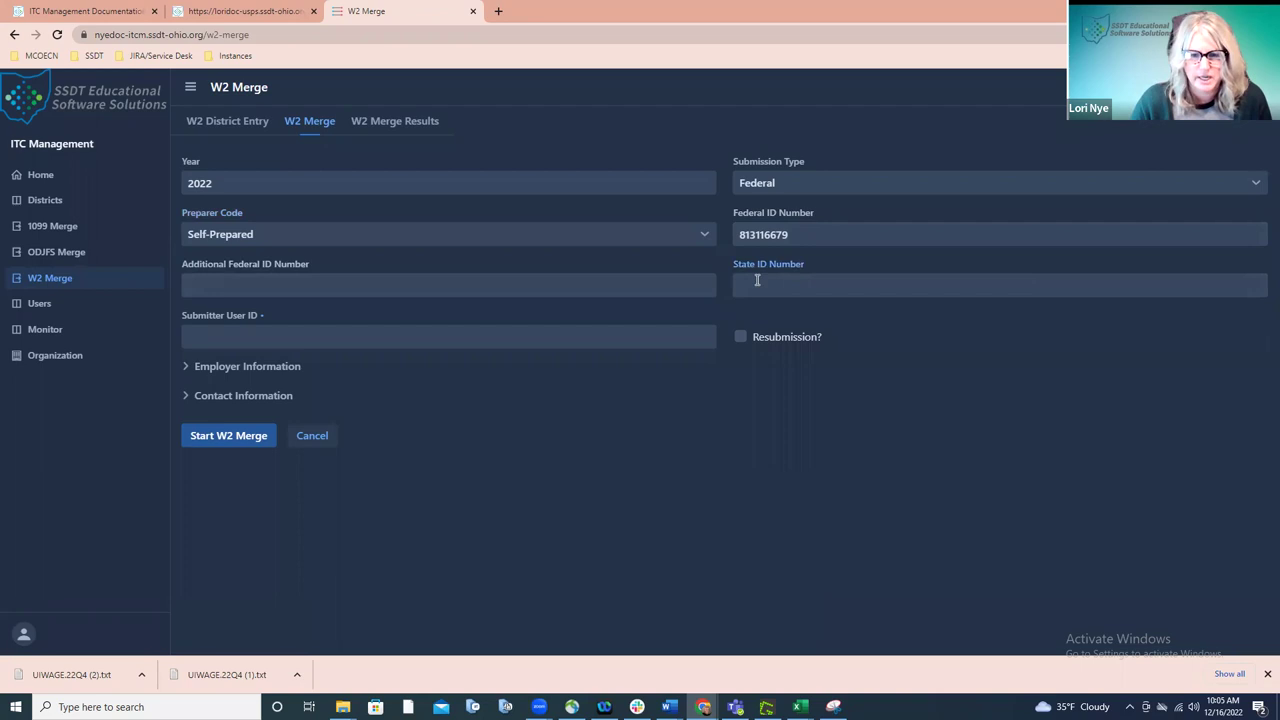
{"action": "type", "text": "112556"}
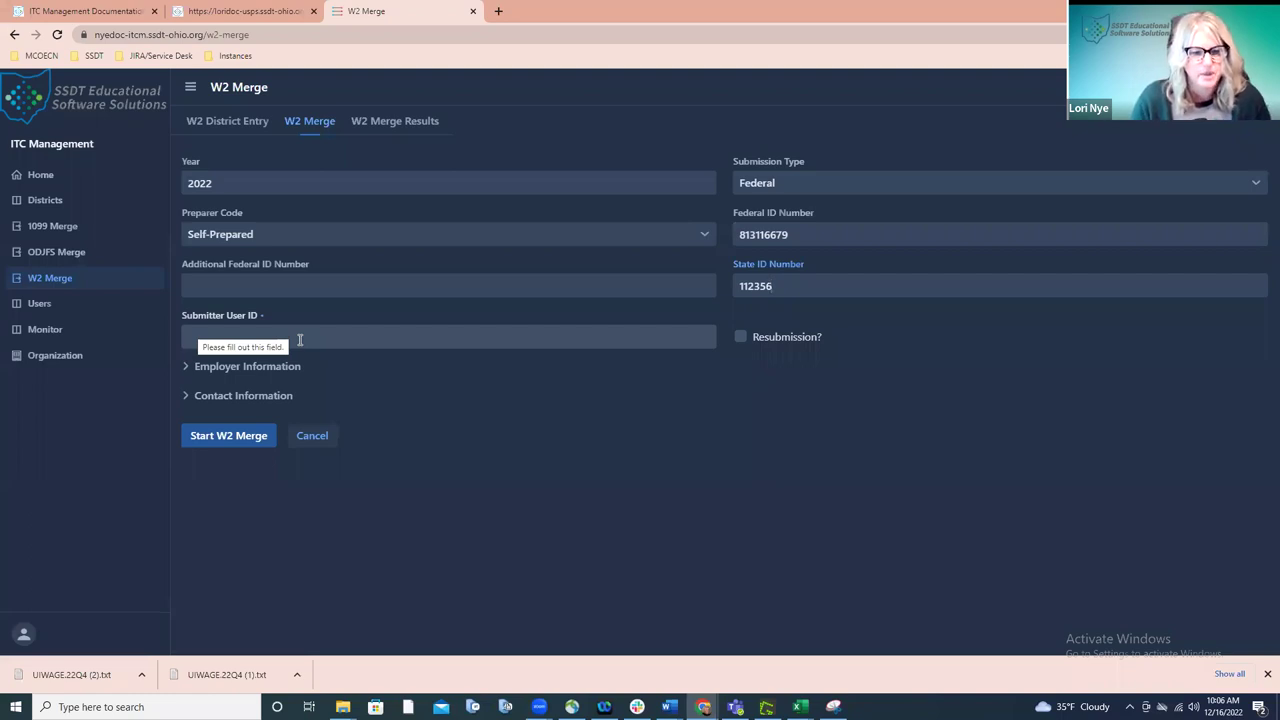
{"action": "left_click", "coordinate": [189, 366]}
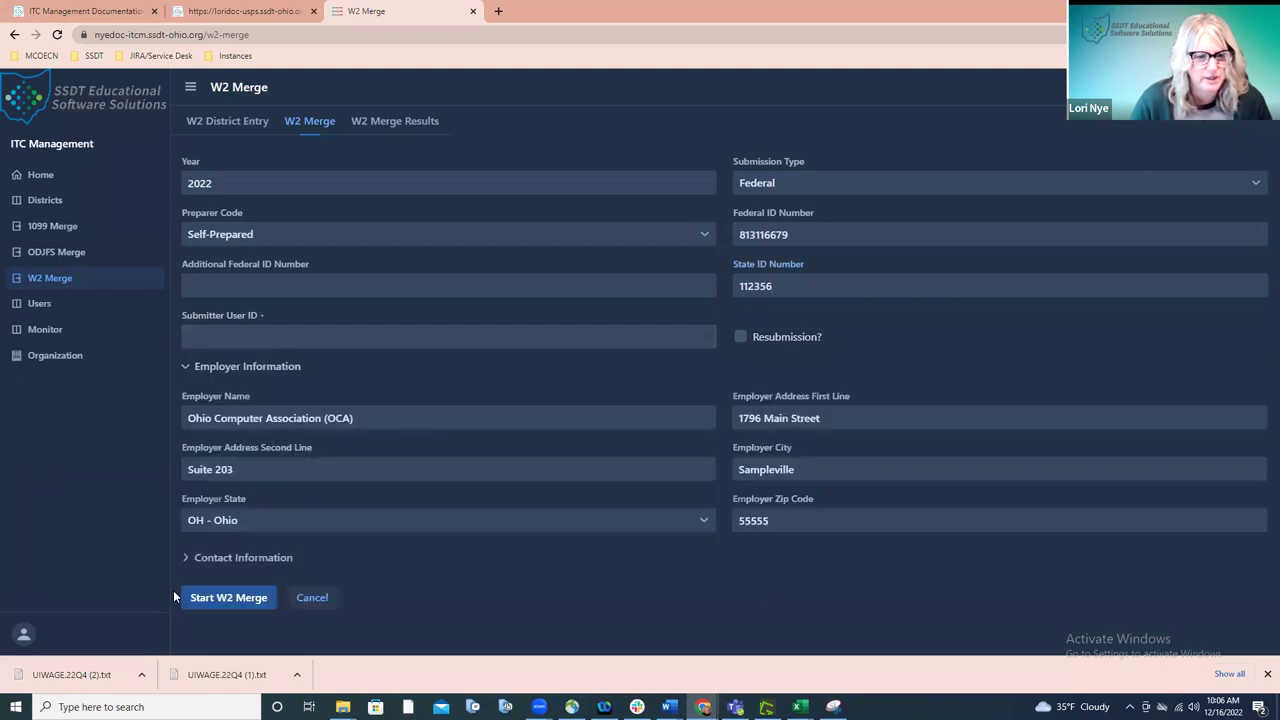
{"action": "left_click", "coordinate": [206, 557]}
{"action": "scroll", "coordinate": [267, 548], "scroll_direction": "down", "scroll_amount": 2}
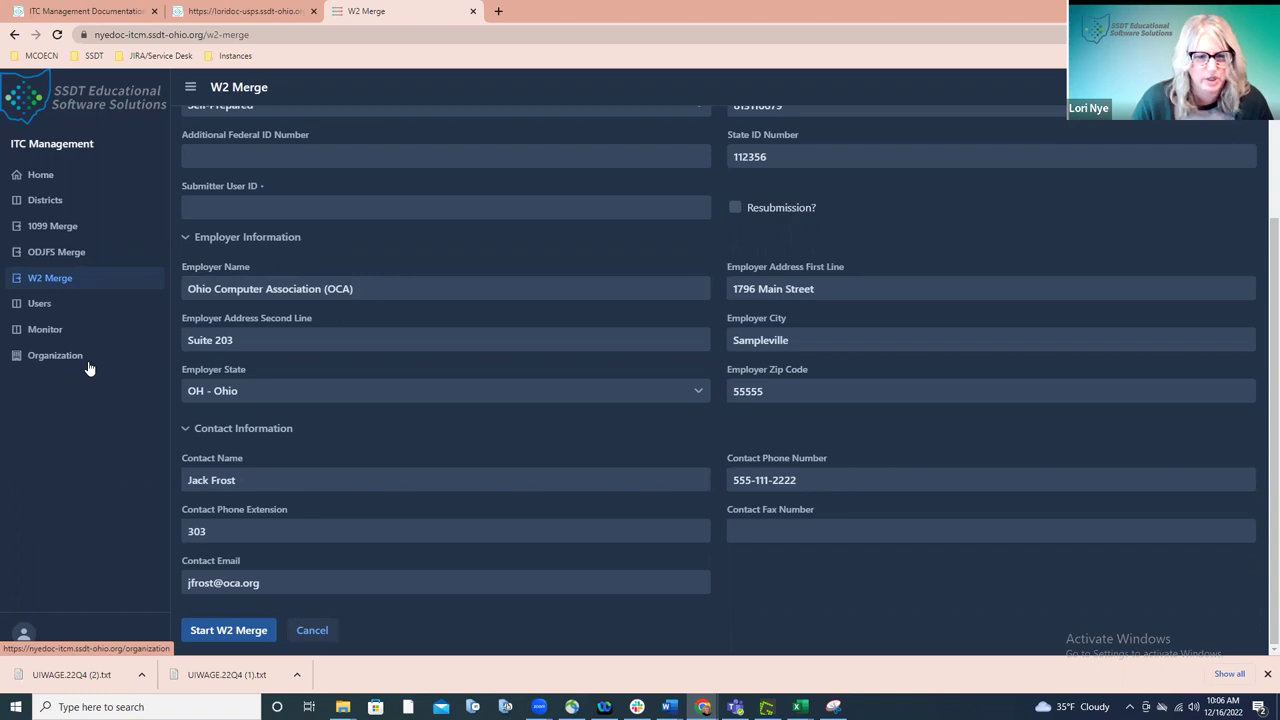
{"action": "left_click", "coordinate": [184, 237]}
{"action": "left_click", "coordinate": [185, 396]}
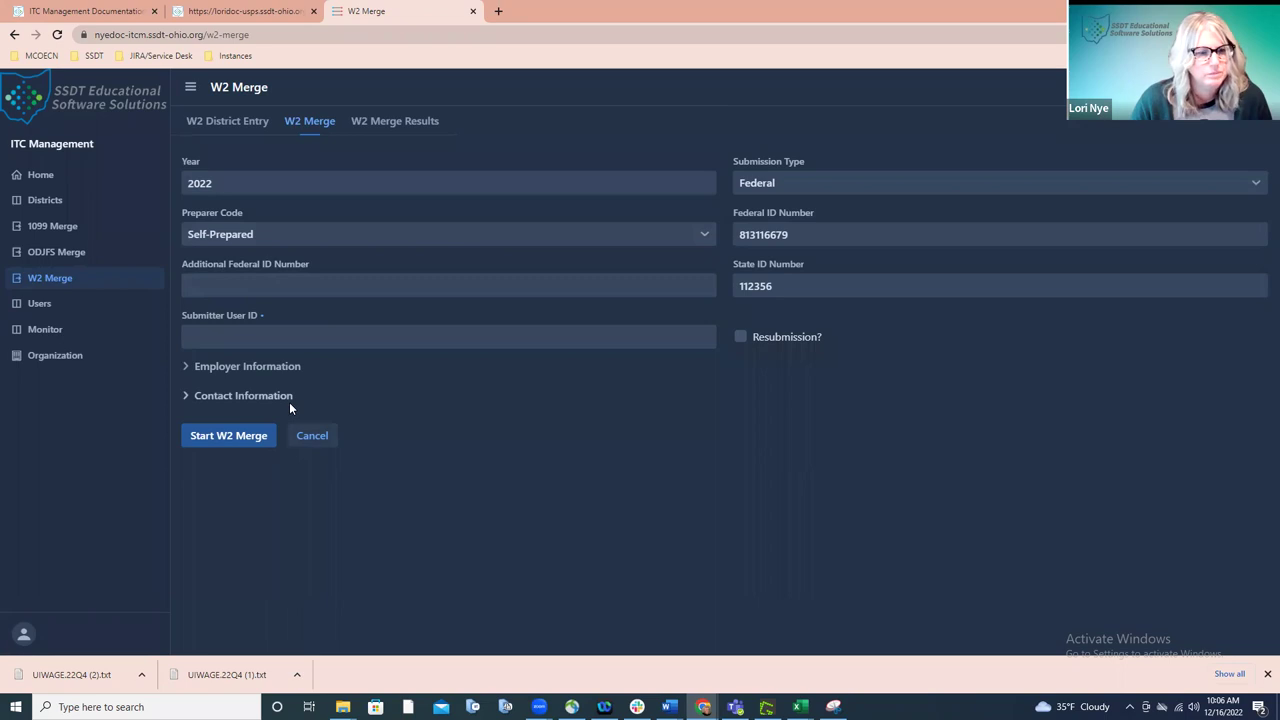
- Enter the Submitter User ID and schedule the 2022 Federal W2 merge job
{"action": "left_click", "coordinate": [290, 338]}
{"action": "type", "text": "12345"}
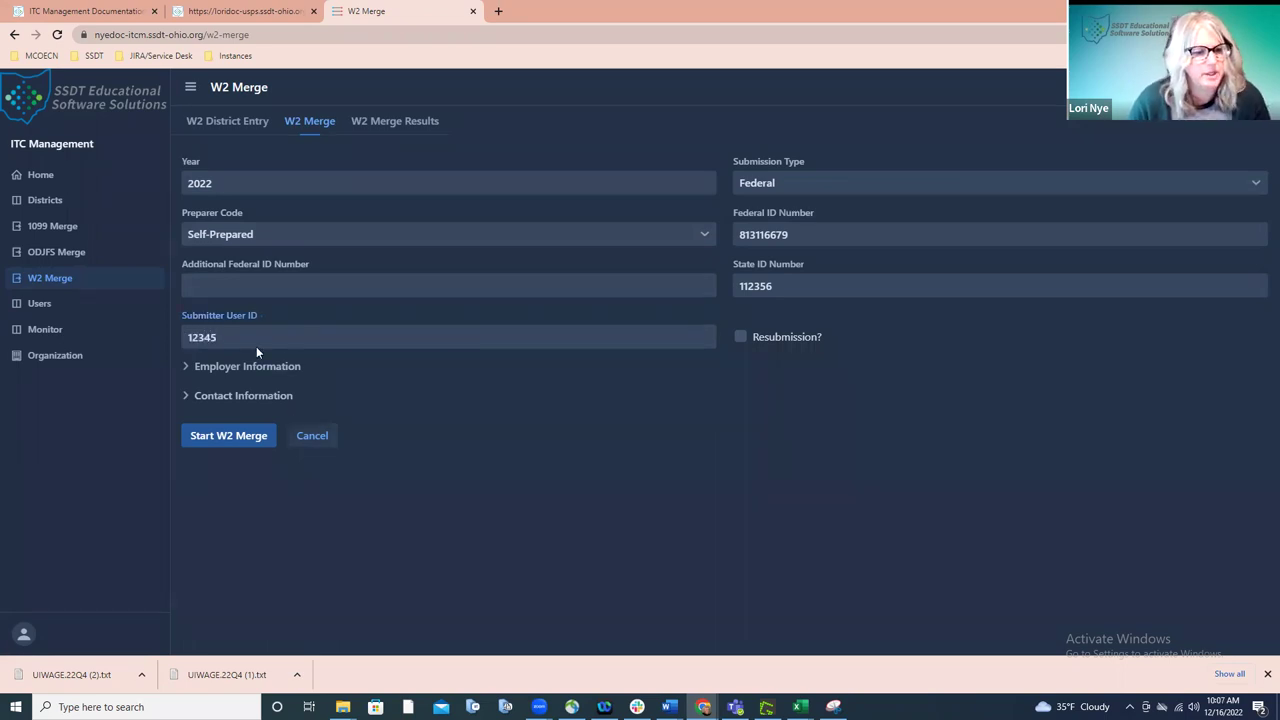
{"action": "left_click", "coordinate": [238, 442]}
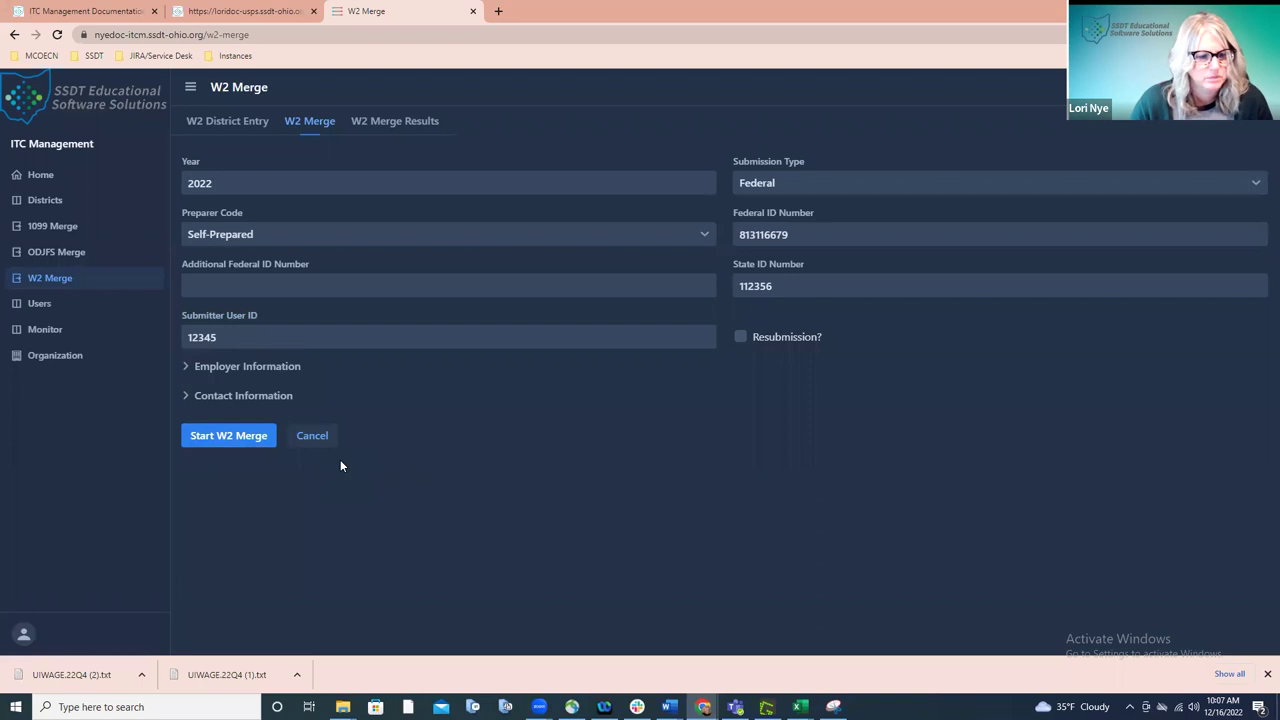
{"action": "left_click", "coordinate": [208, 442]}
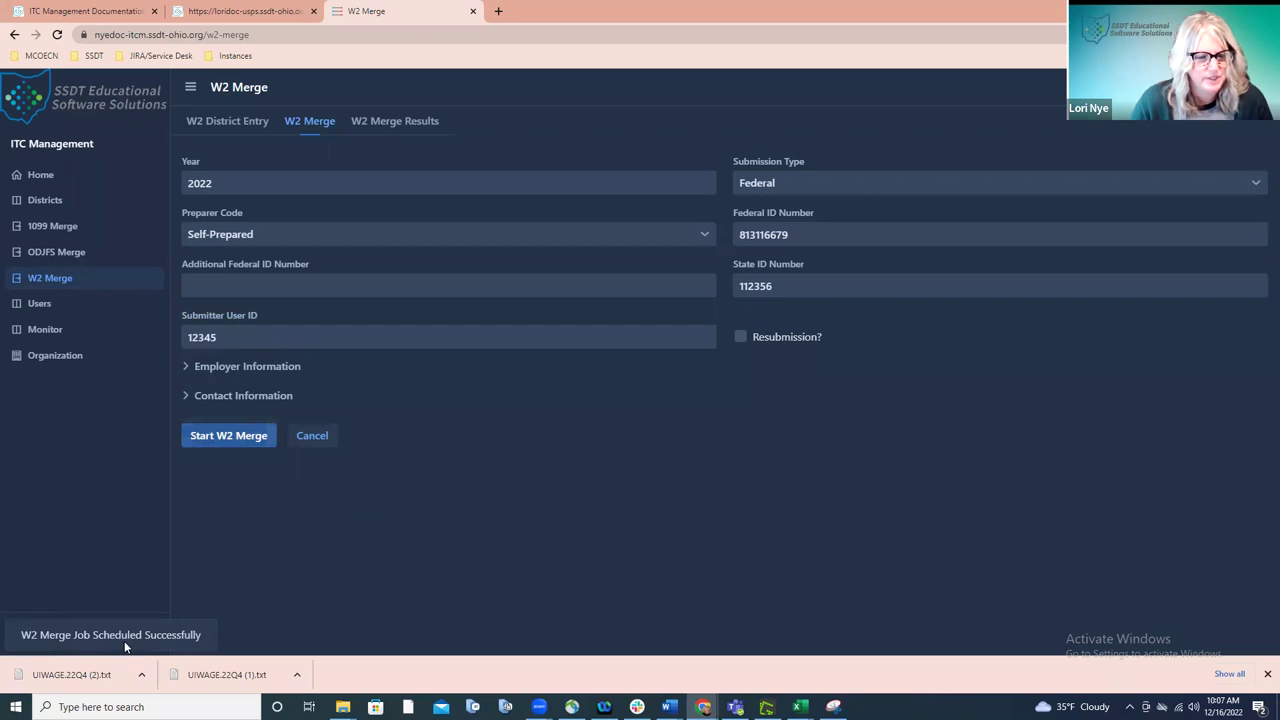
- Display the W2 Merge Results list with its three Federal 2022 runs
{"action": "left_click", "coordinate": [411, 127]}
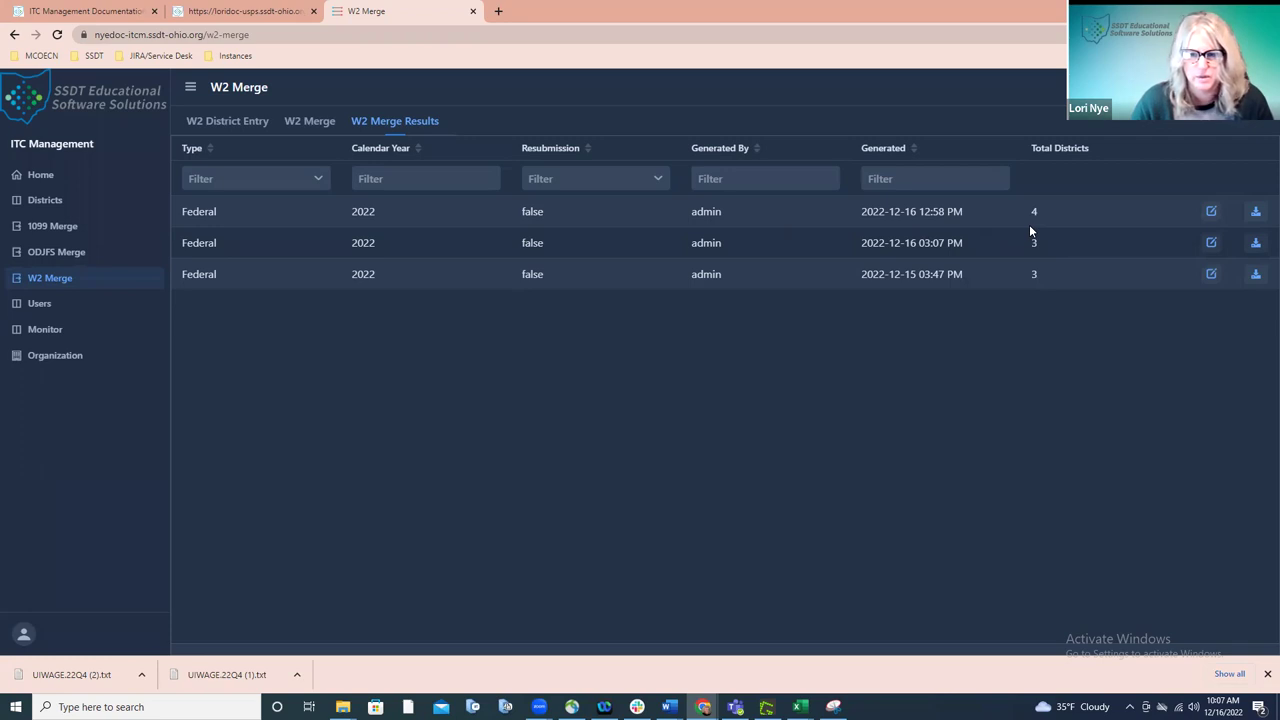
- Inspect the 12/16/2022 12:58 PM run's district results: four districts, 375 records, $186,799,983.00 wages
{"action": "left_click", "coordinate": [1211, 213]}
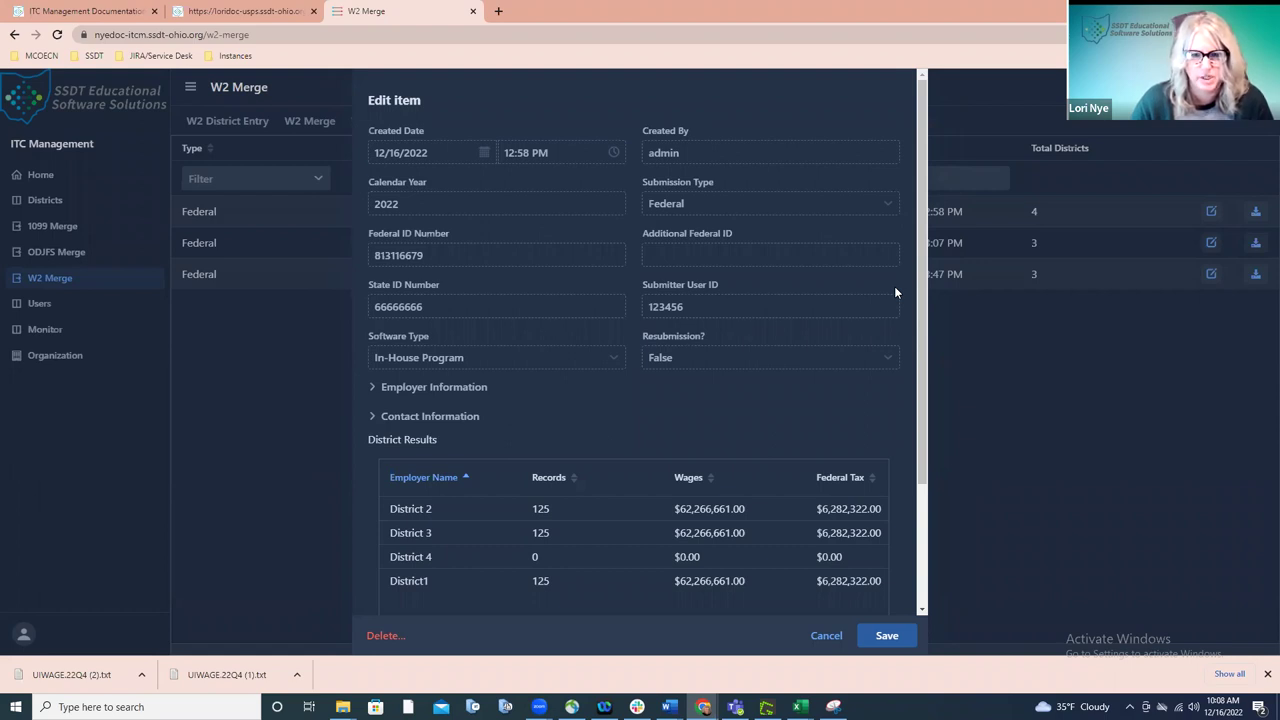
{"action": "scroll", "coordinate": [894, 286], "scroll_direction": "down", "scroll_amount": 2}
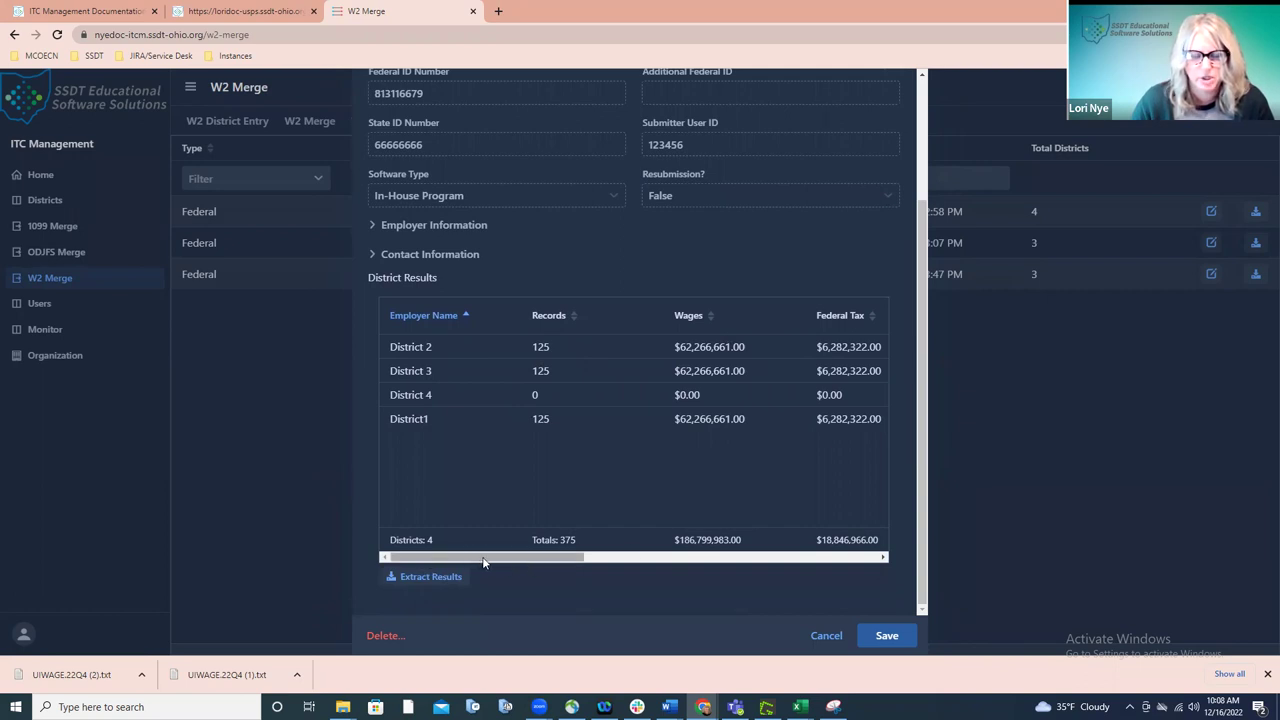
{"action": "left_click_drag", "start_coordinate": [483, 562], "coordinate": [788, 562]}
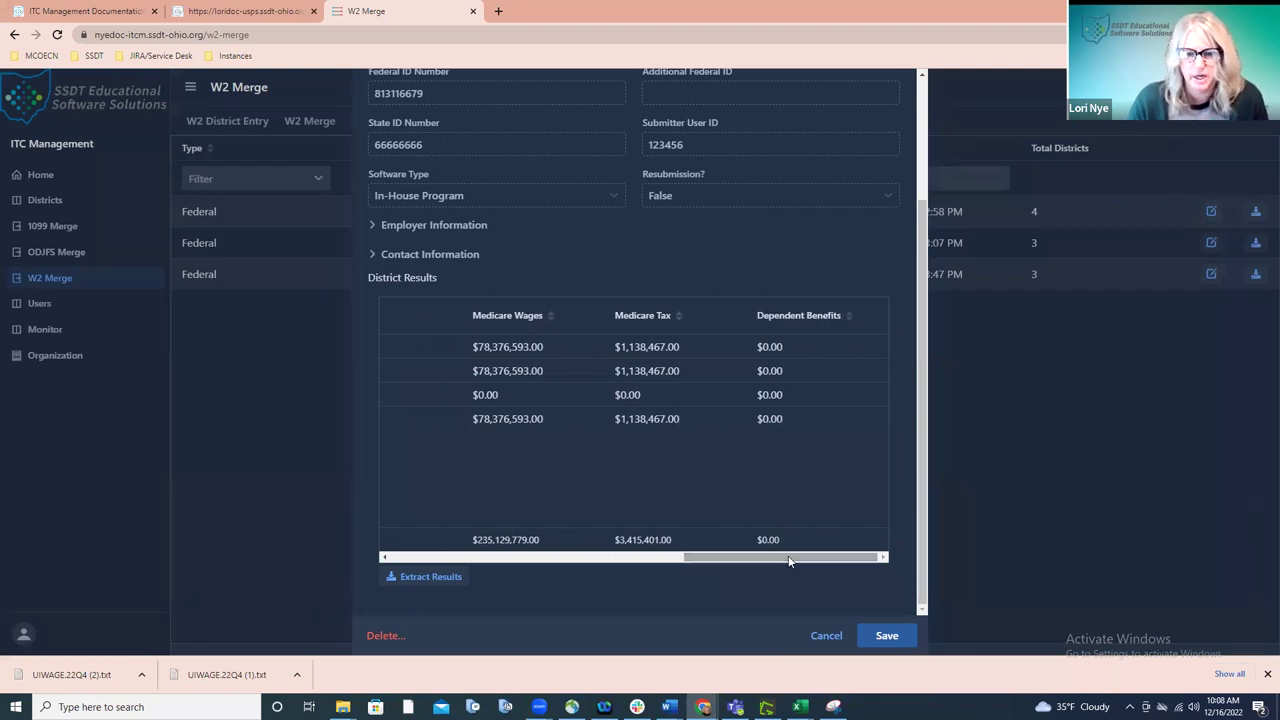
{"action": "left_click_drag", "start_coordinate": [788, 562], "coordinate": [488, 562]}
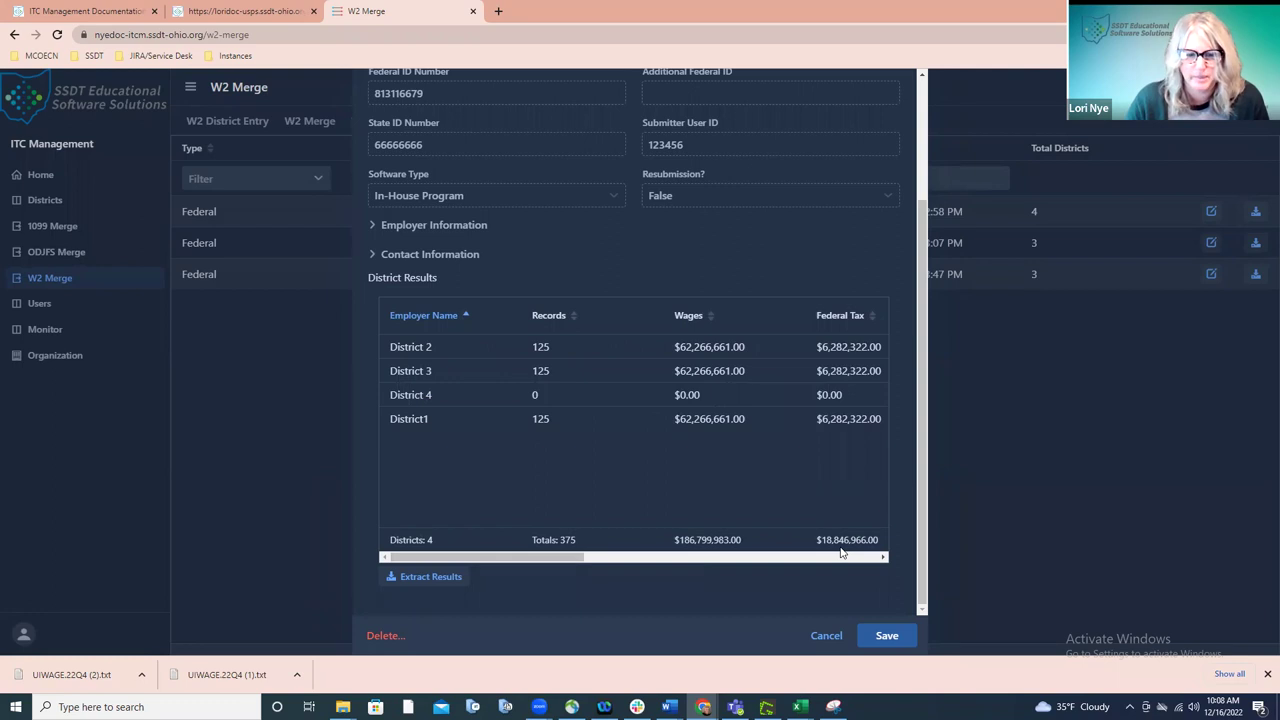
- Extract the run's district results to a W2Results-Federal CSV and open the download
{"action": "left_click", "coordinate": [443, 577]}
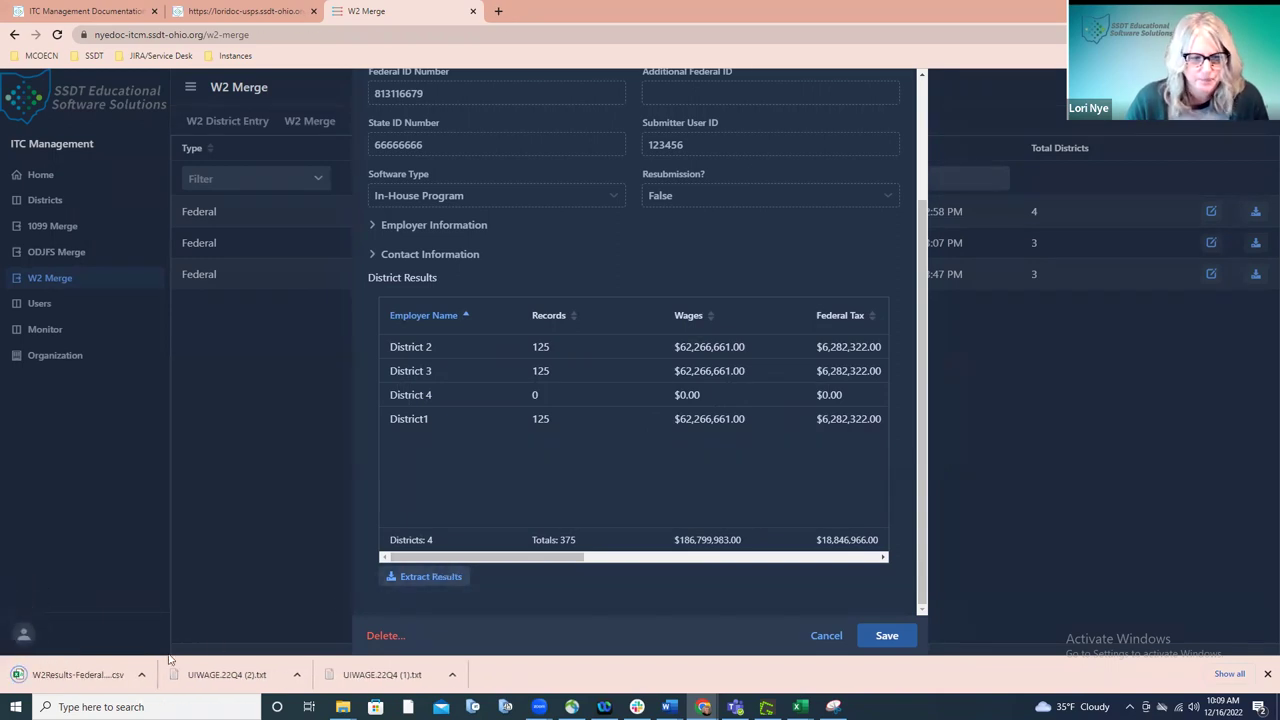
{"action": "left_click", "coordinate": [94, 677]}
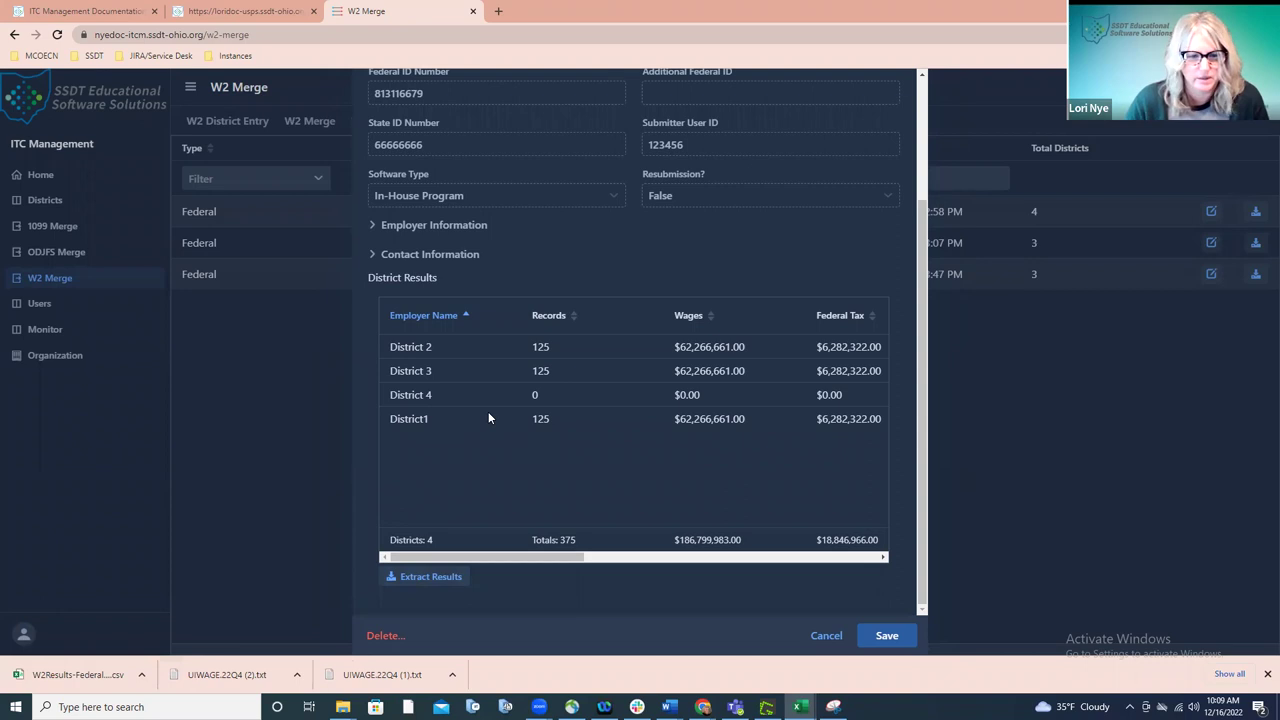
- Review the four district rows of W2Results-Federal-2022 (1) in Excel, then return to the browser
{"action": "left_click", "coordinate": [86, 675]}
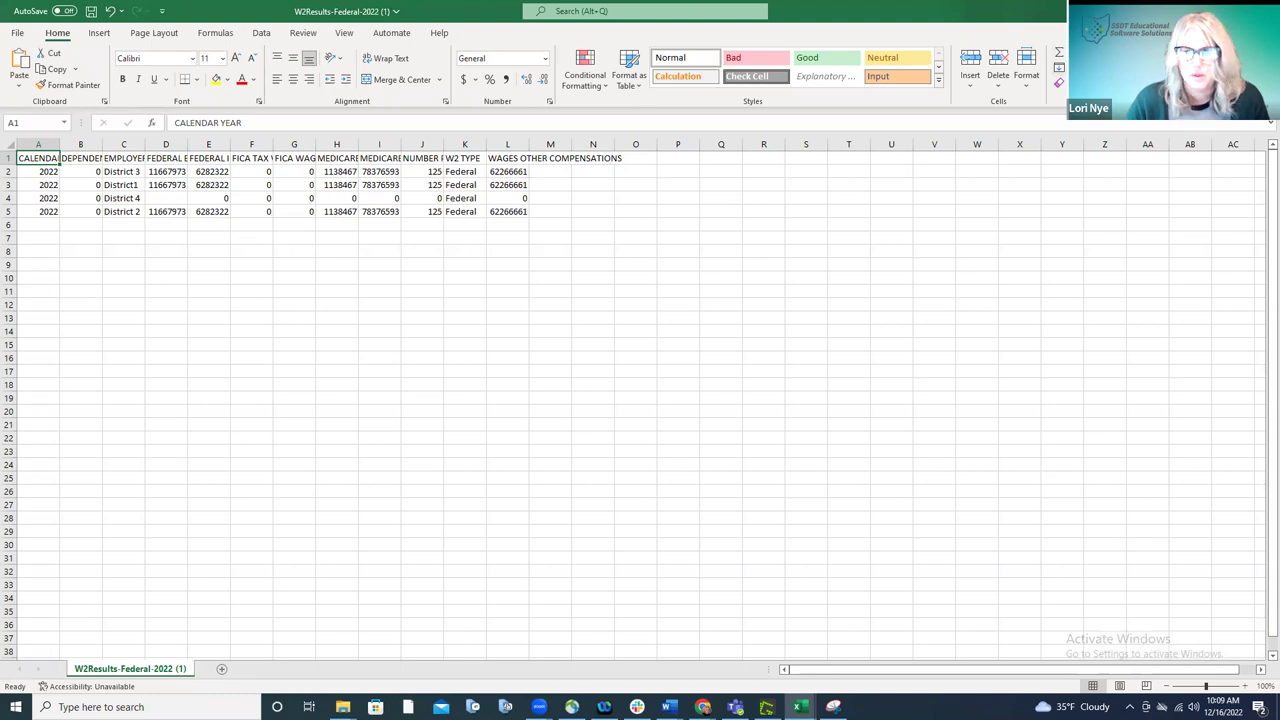
{"action": "key", "text": "alt+Tab"}
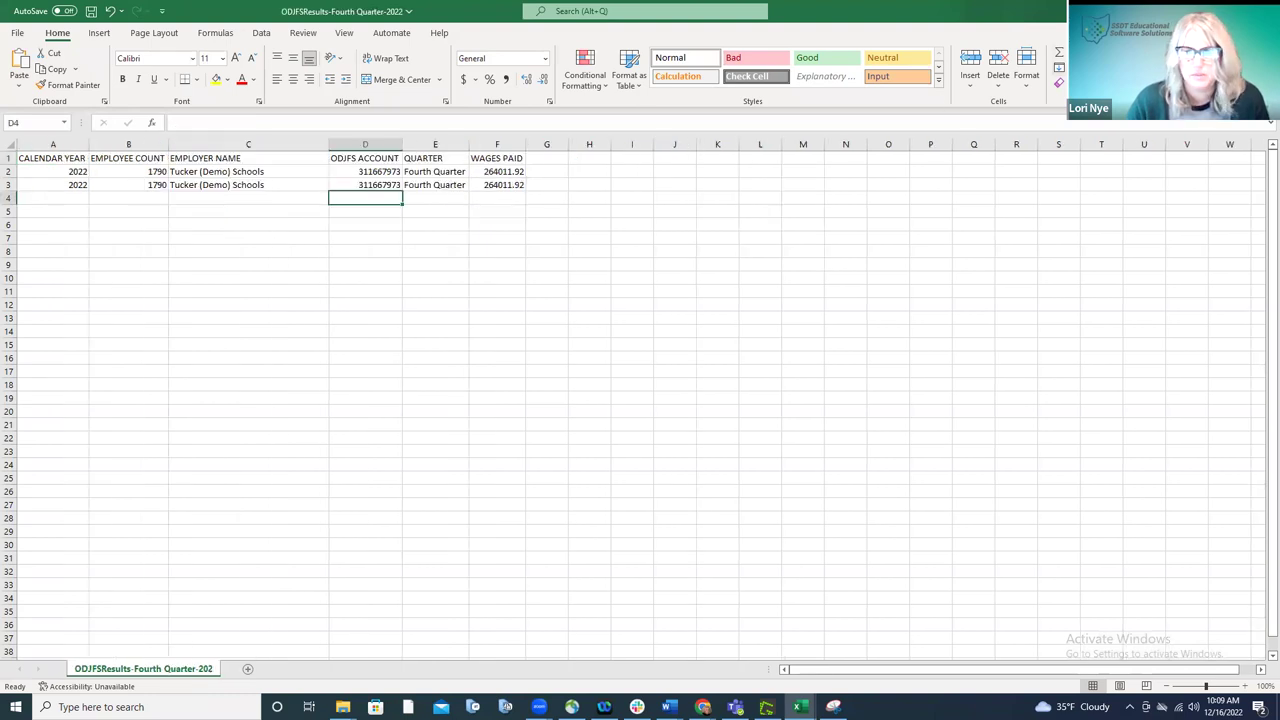
{"action": "key", "text": "alt+Tab"}
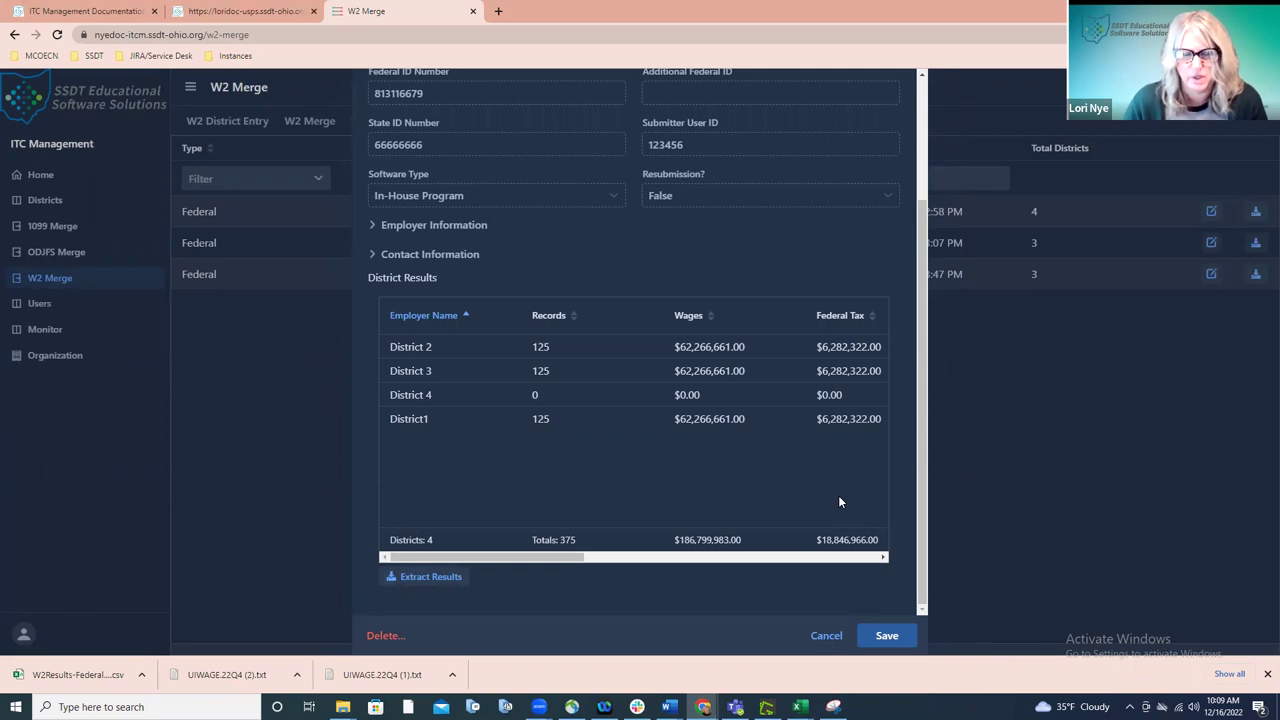
- Close the run details, download the newest run's W2MAST (4).txt file, and return to W2 Merge
{"action": "left_click", "coordinate": [826, 636]}
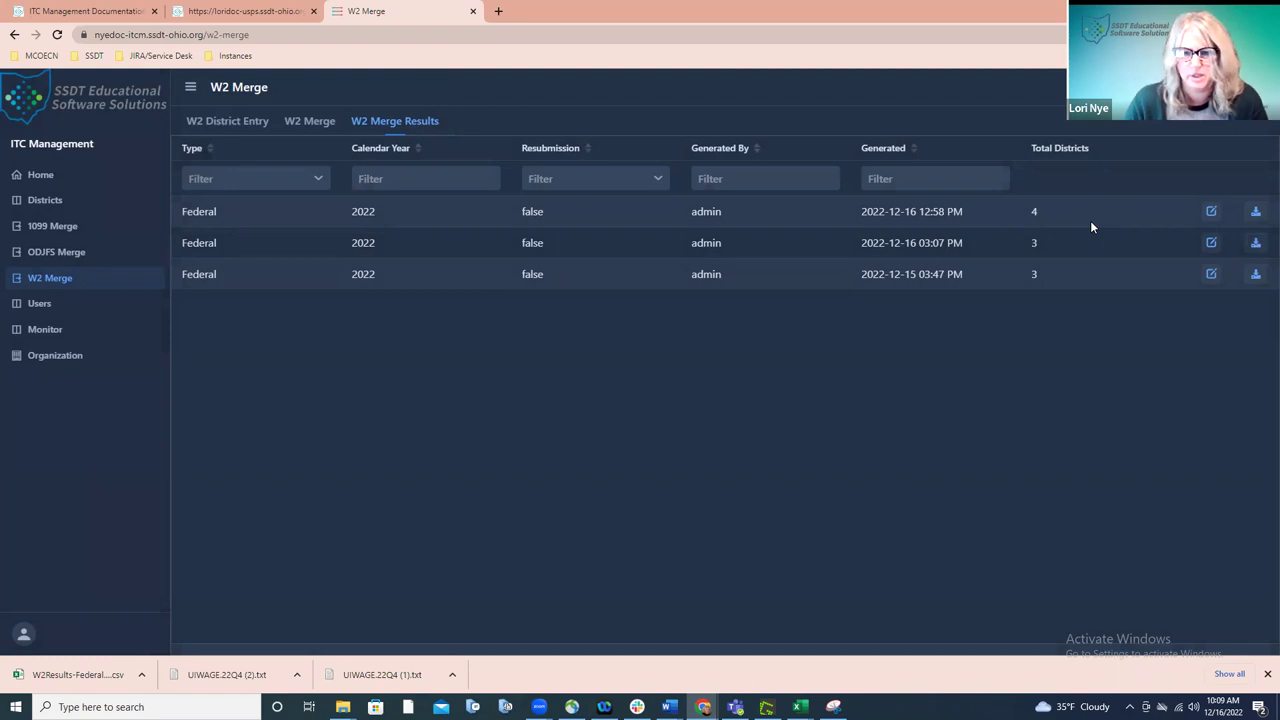
{"action": "left_click", "coordinate": [1224, 220]}
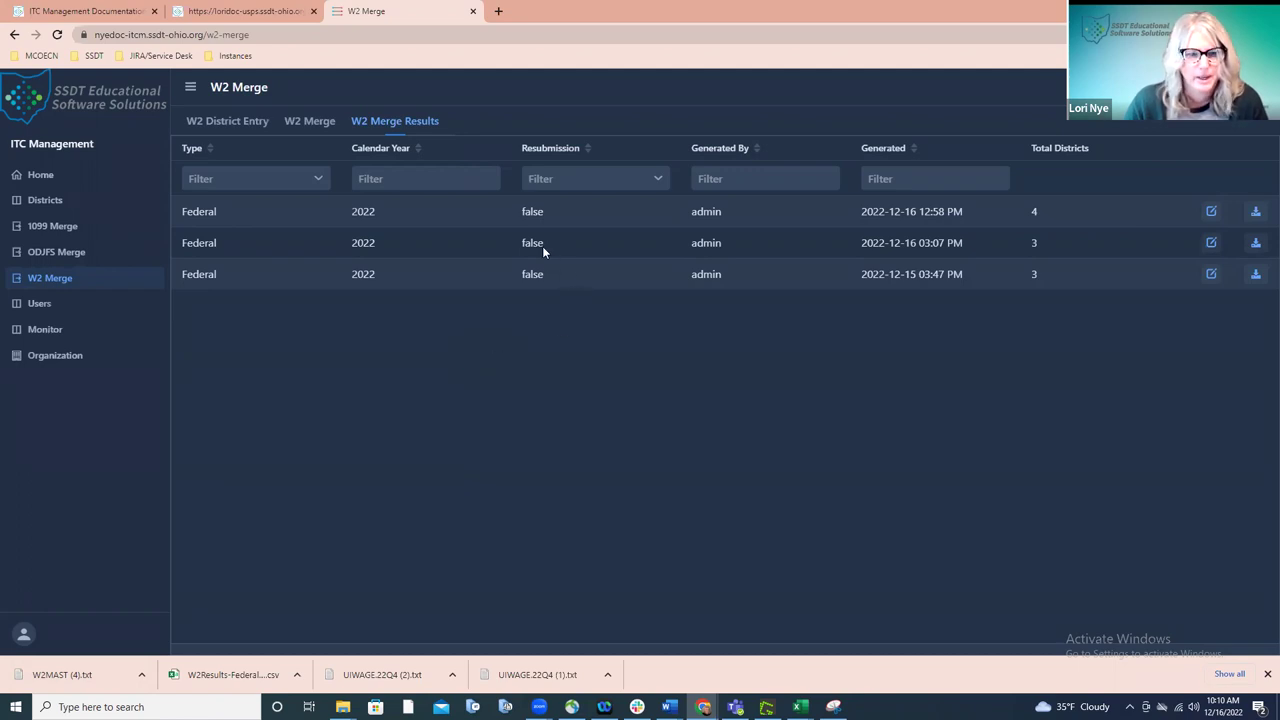
{"action": "left_click", "coordinate": [322, 124]}
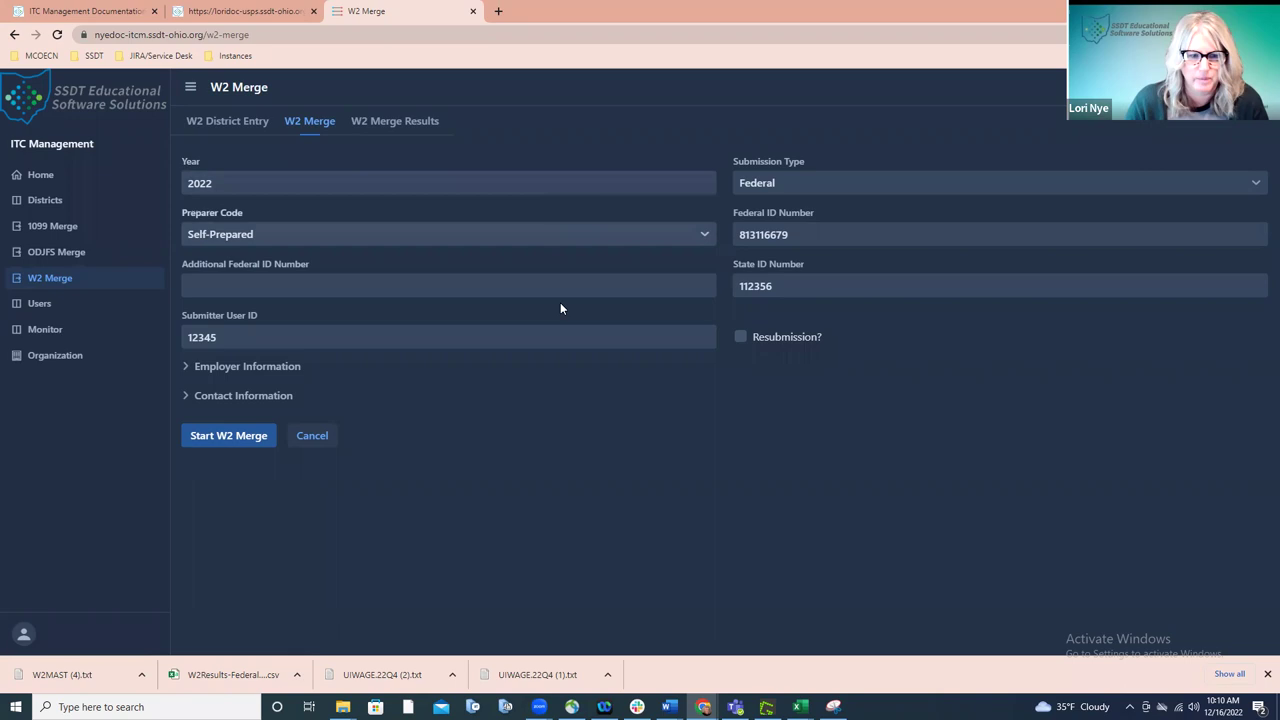
{"action": "left_click", "coordinate": [740, 337]}
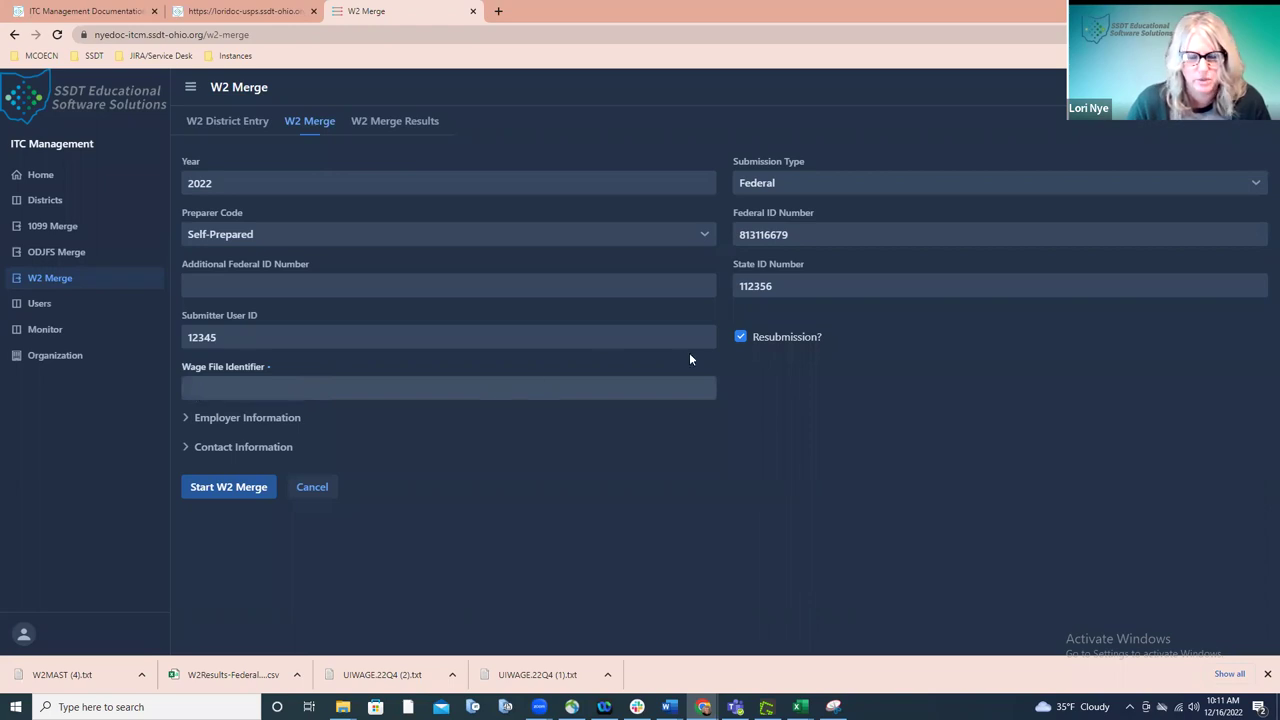
{"action": "left_click", "coordinate": [740, 338]}
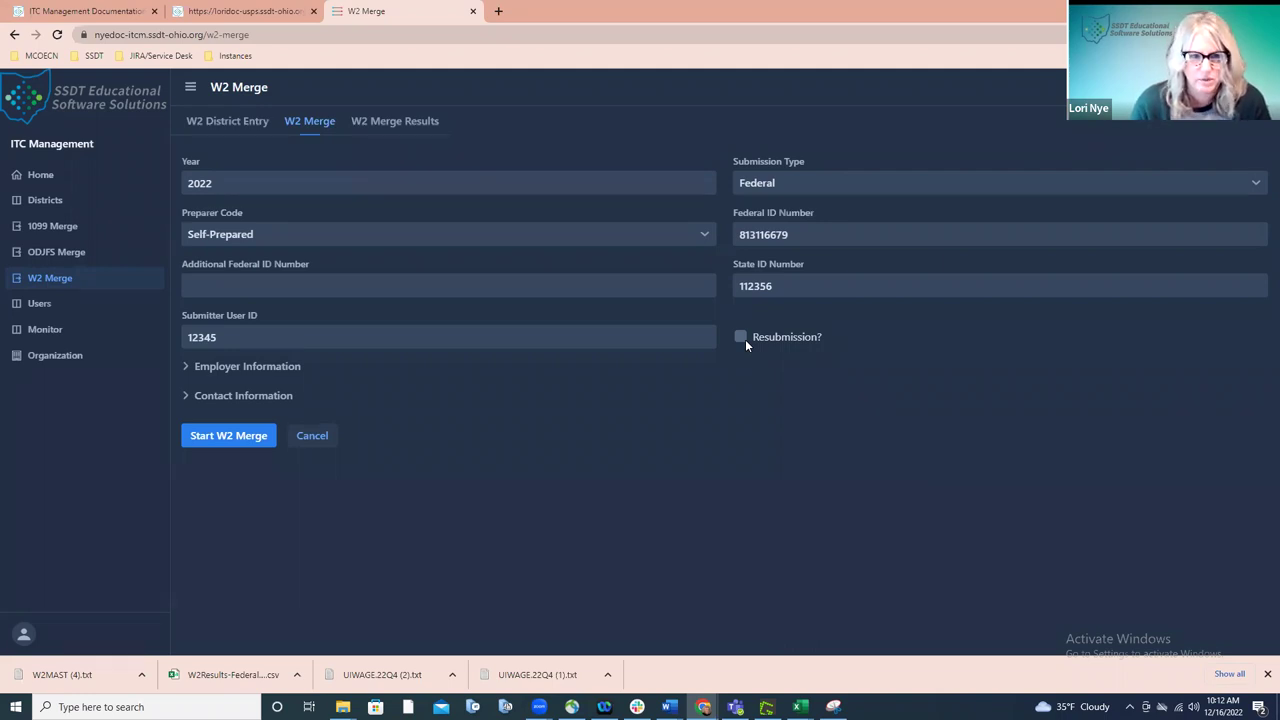
- Go back to the W2 Merge Results list of three Federal 2022 runs
{"action": "left_click", "coordinate": [435, 127]}
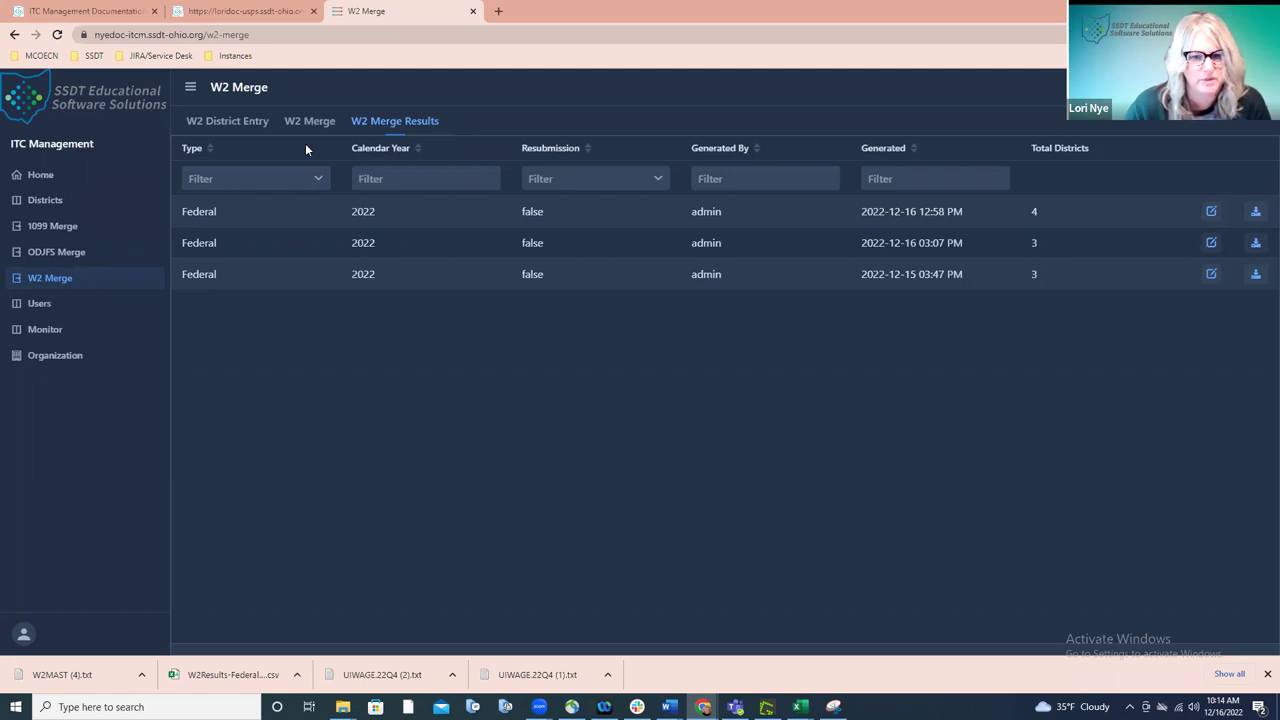
- Clear the State ID Number 112356 on the W2 Merge form and start the Federal 2022 W2 merge
{"action": "left_click", "coordinate": [312, 128]}
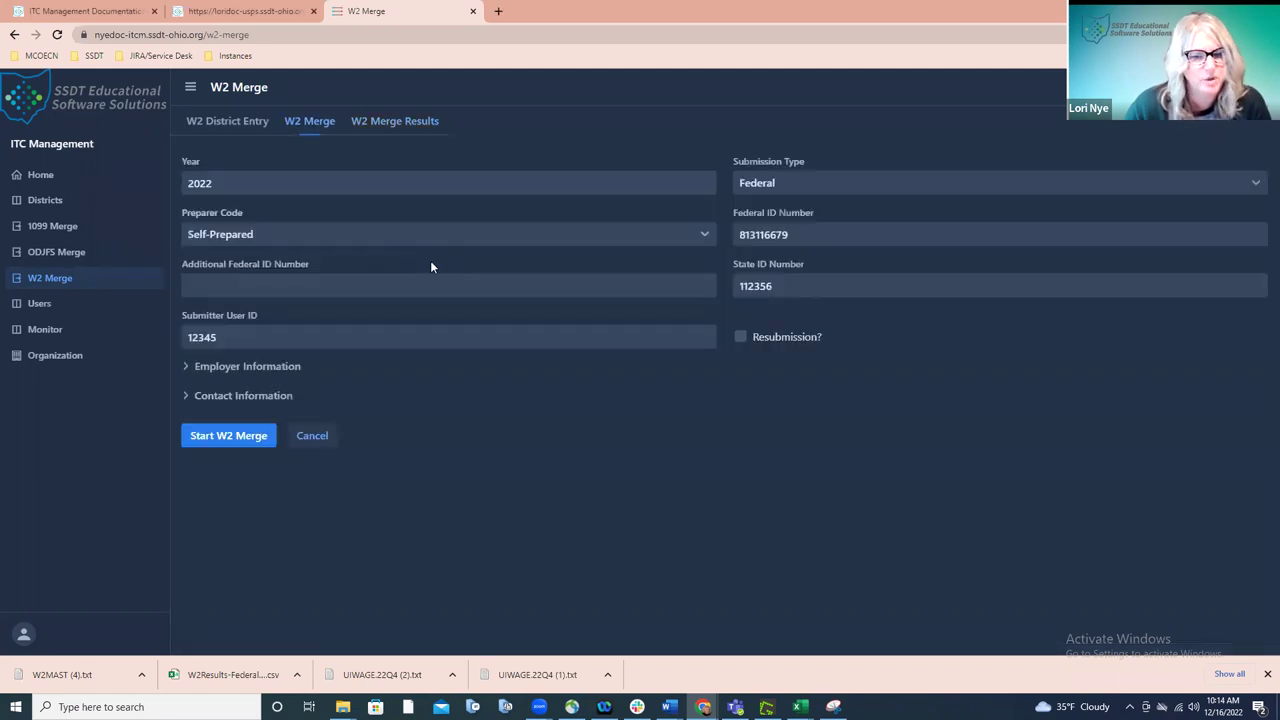
{"action": "left_click_drag", "start_coordinate": [779, 285], "coordinate": [738, 285]}
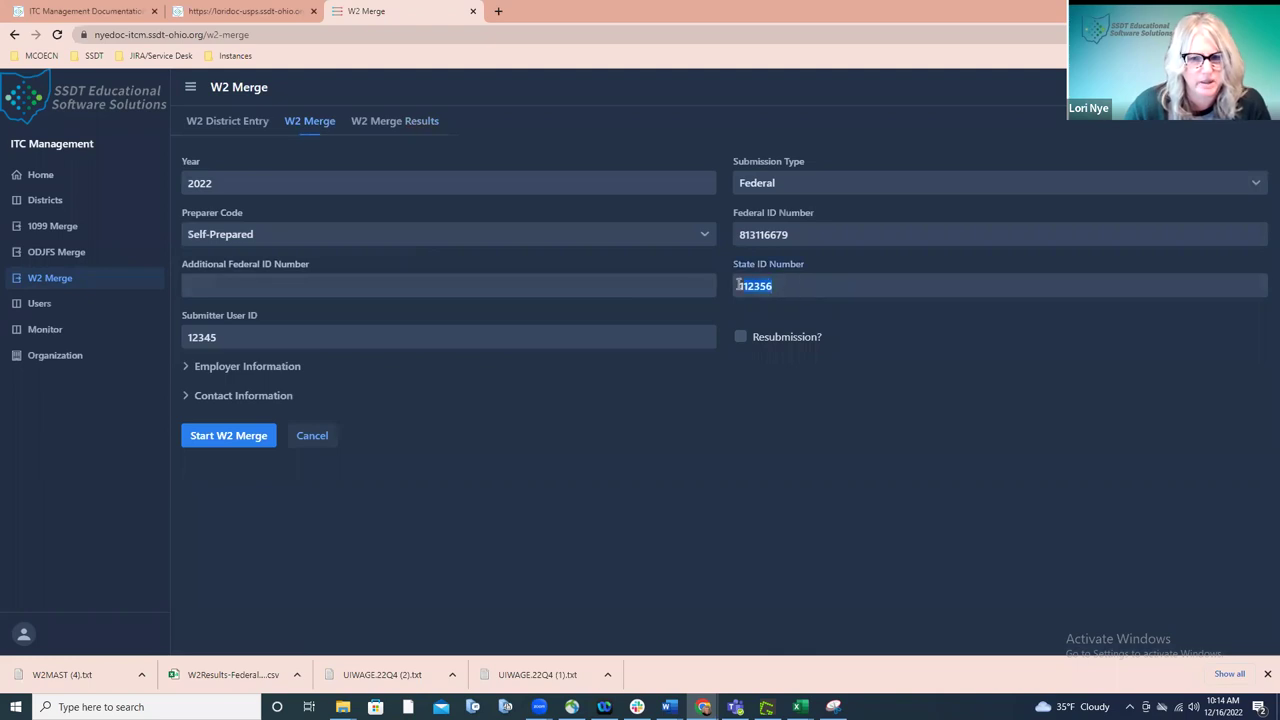
{"action": "key", "text": "BackSpace"}
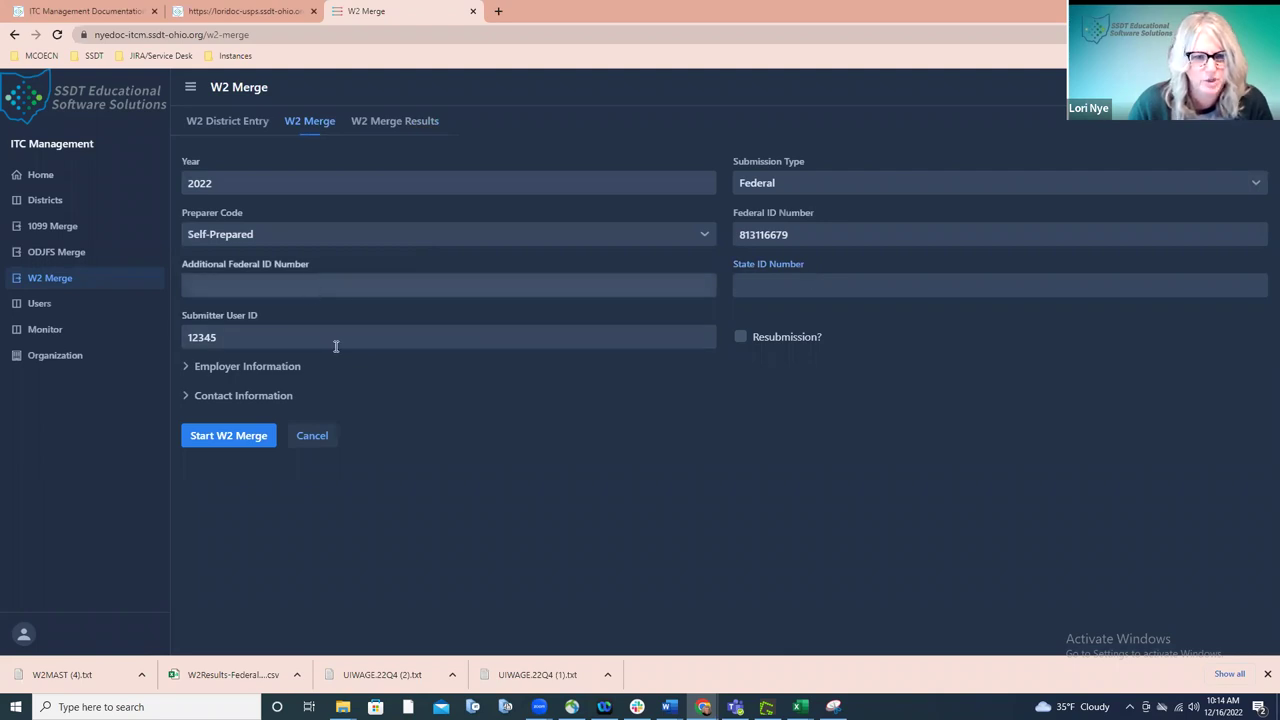
{"action": "left_click", "coordinate": [248, 440]}
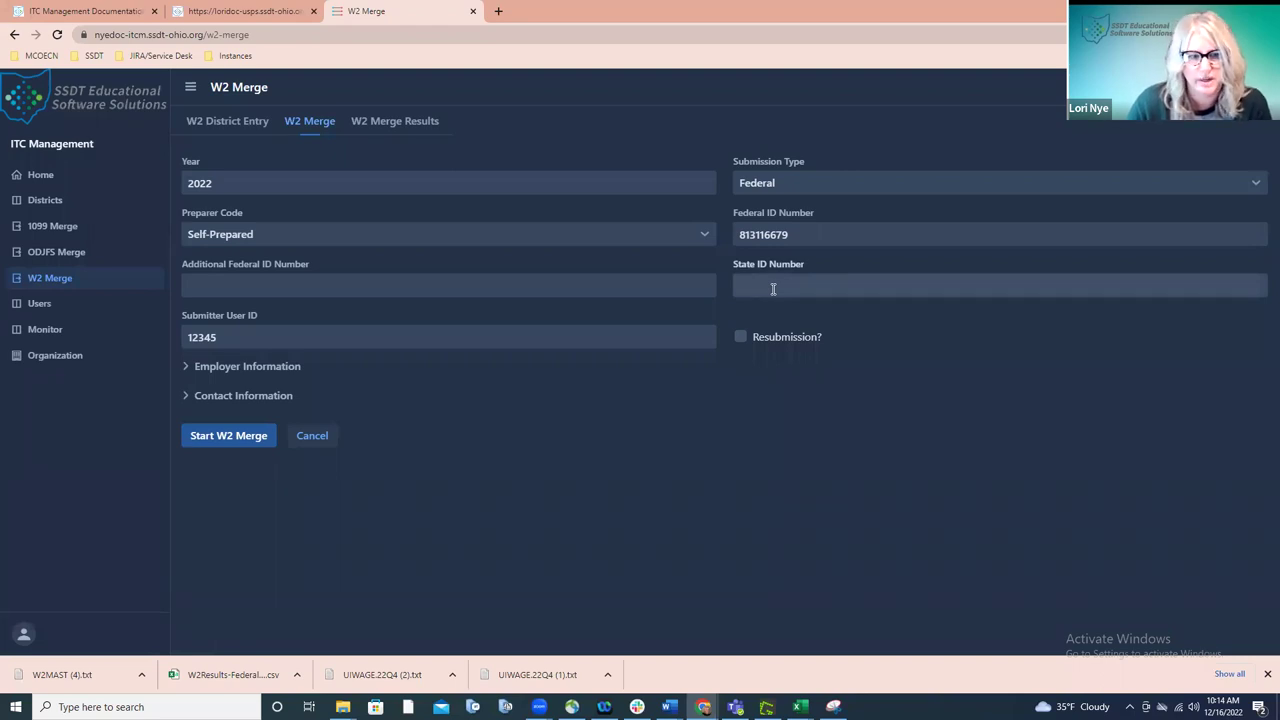
- Change the W2 Merge submission type to Indiana and start the Indiana W2 merge job
{"action": "left_click", "coordinate": [1212, 188]}
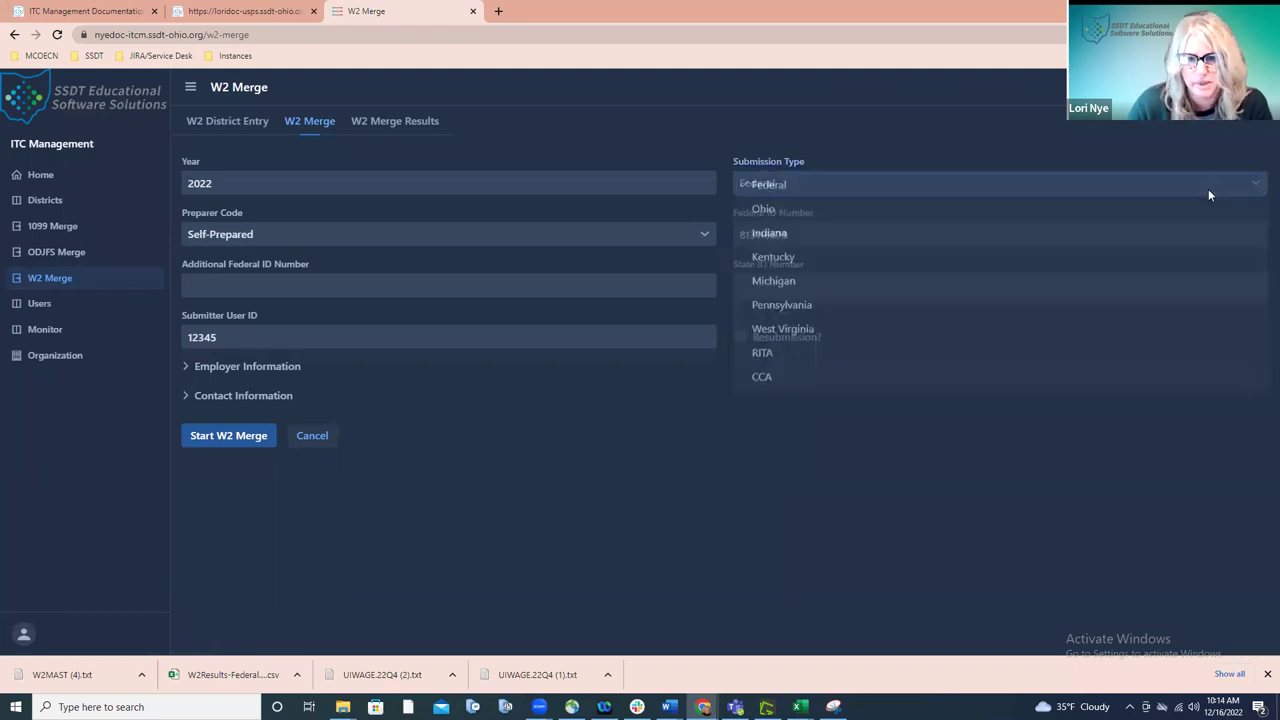
{"action": "left_click", "coordinate": [787, 233]}
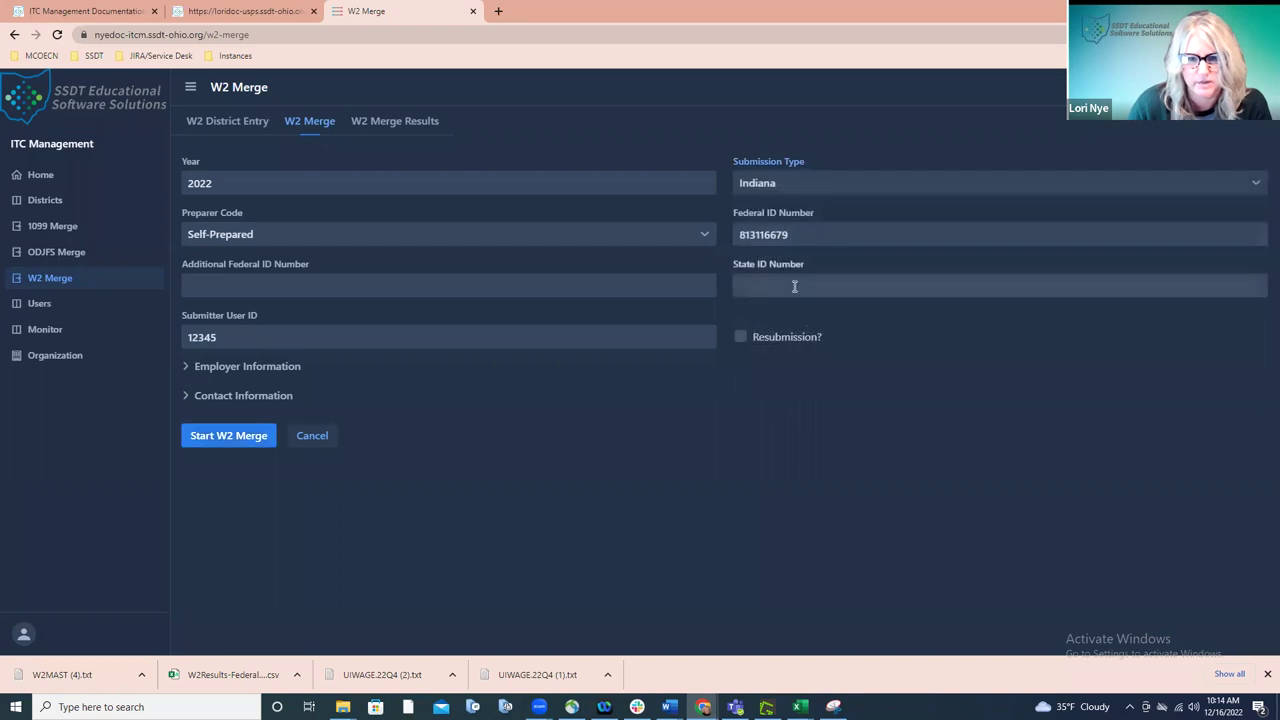
{"action": "left_click", "coordinate": [258, 443]}
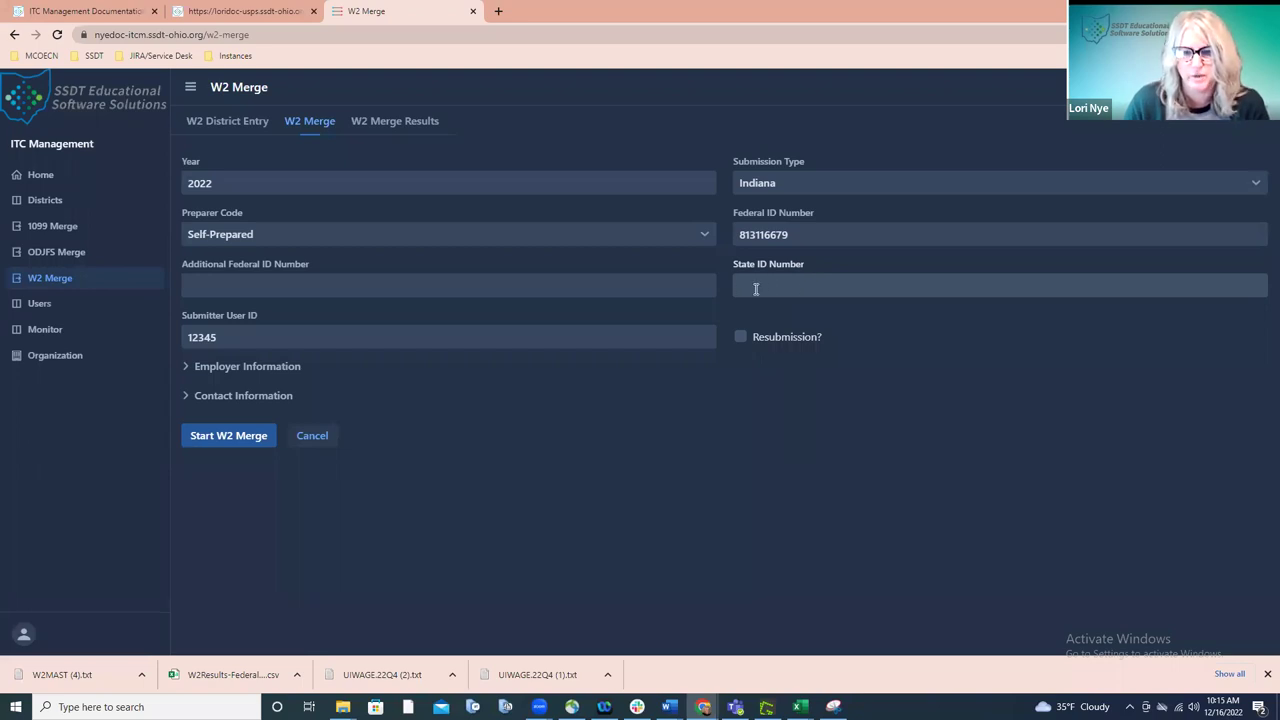
- Confirm Indiana stays selected, then review the 2022 W2 District Entry list
{"action": "left_click", "coordinate": [780, 185]}
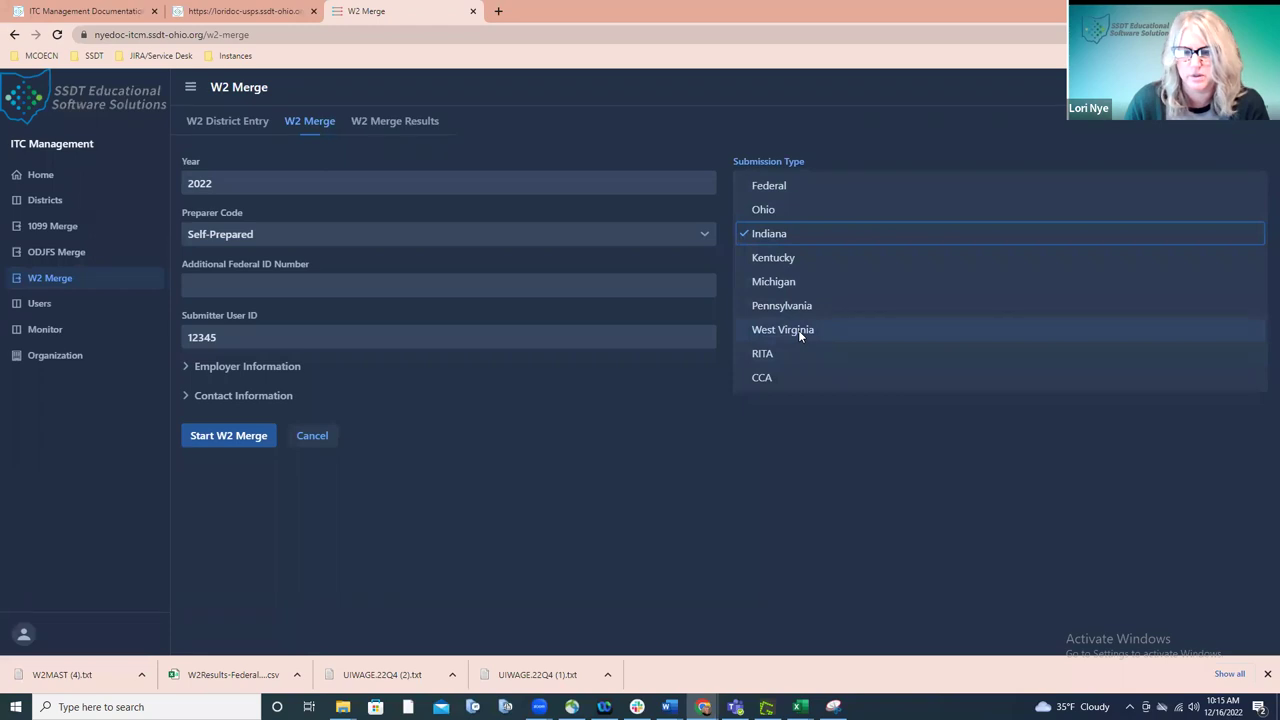
{"action": "left_click", "coordinate": [832, 418]}
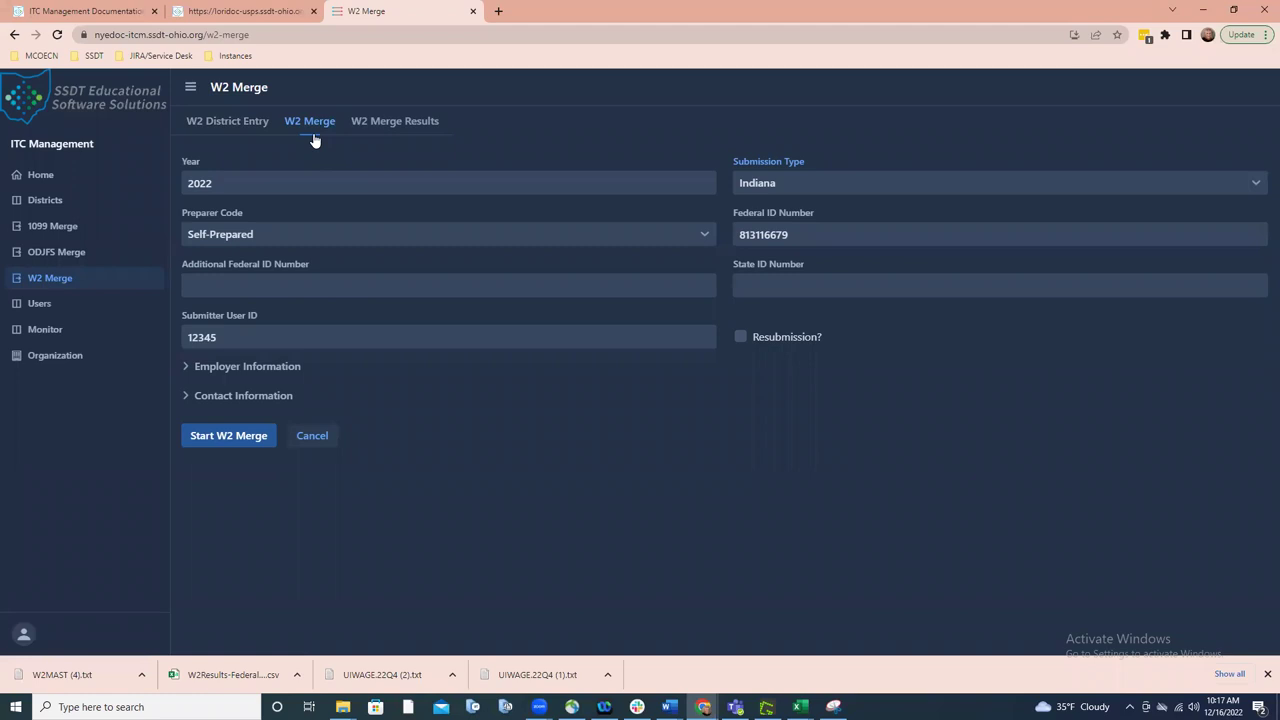
{"action": "left_click", "coordinate": [246, 134]}
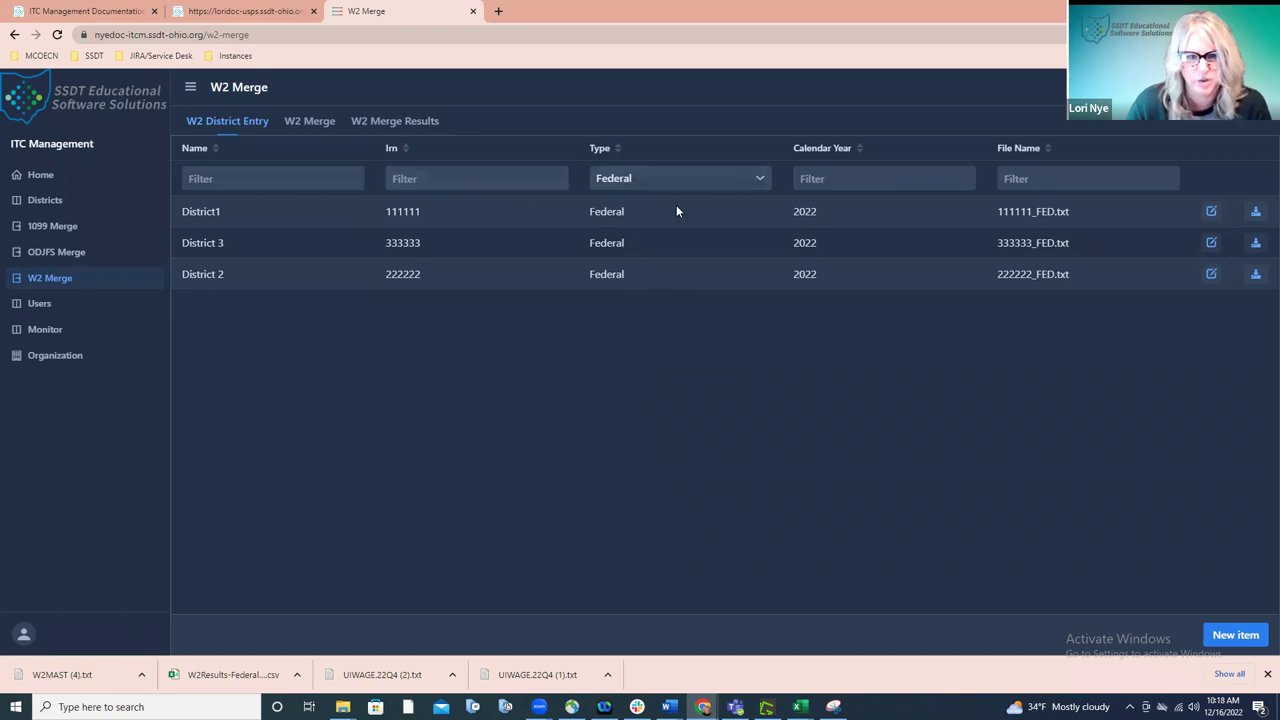
{"action": "left_click", "coordinate": [316, 134]}
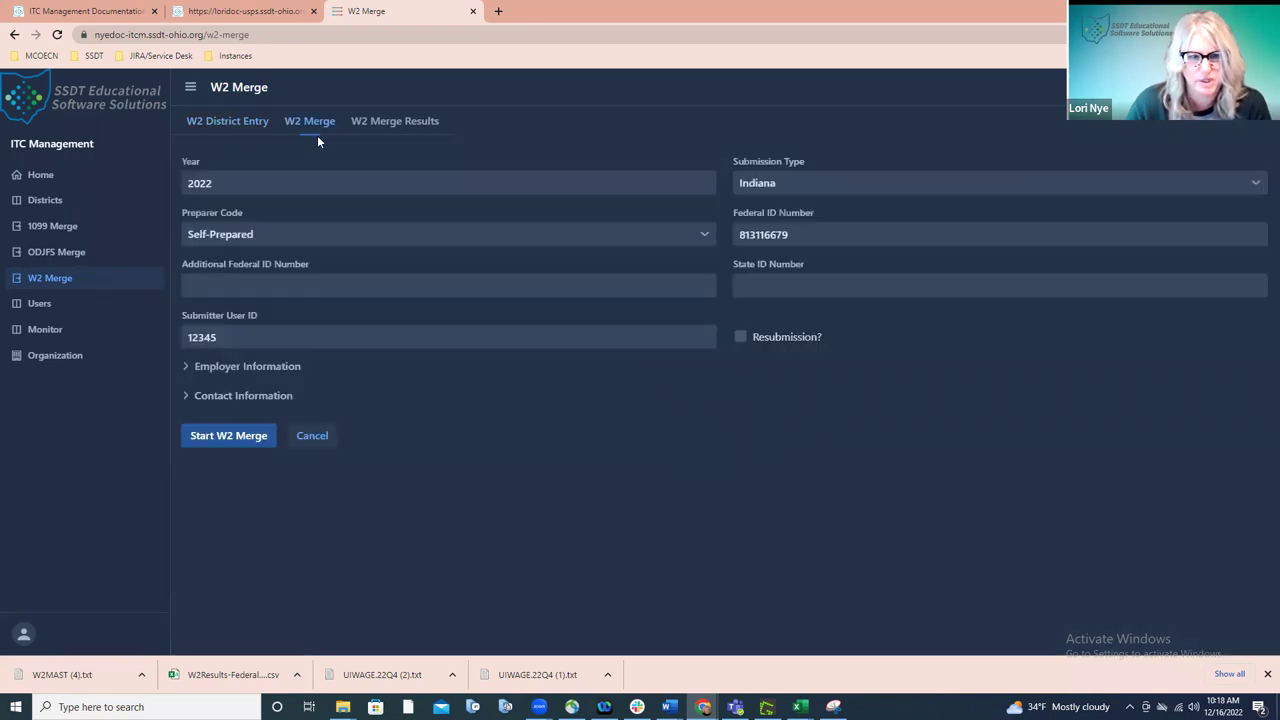
- Set the W2 Merge submission type back to Federal and switch to the USPS application
{"action": "left_click", "coordinate": [857, 184]}
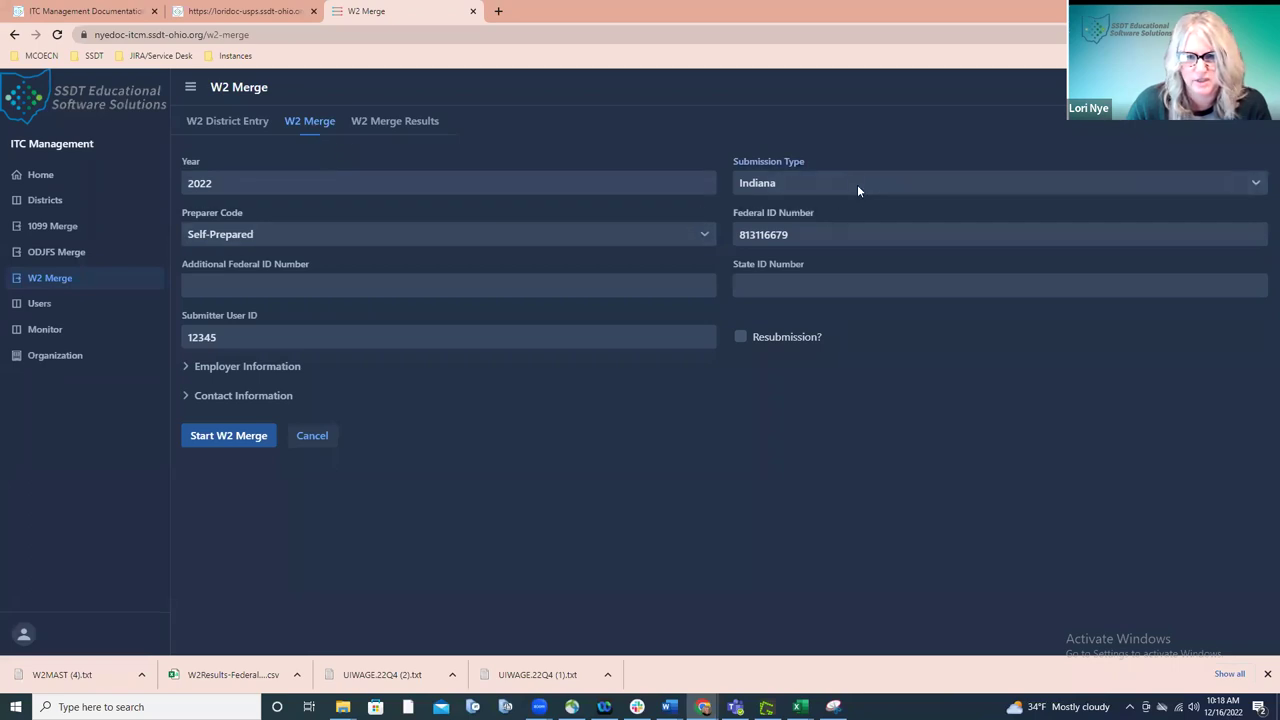
{"action": "left_click", "coordinate": [857, 184]}
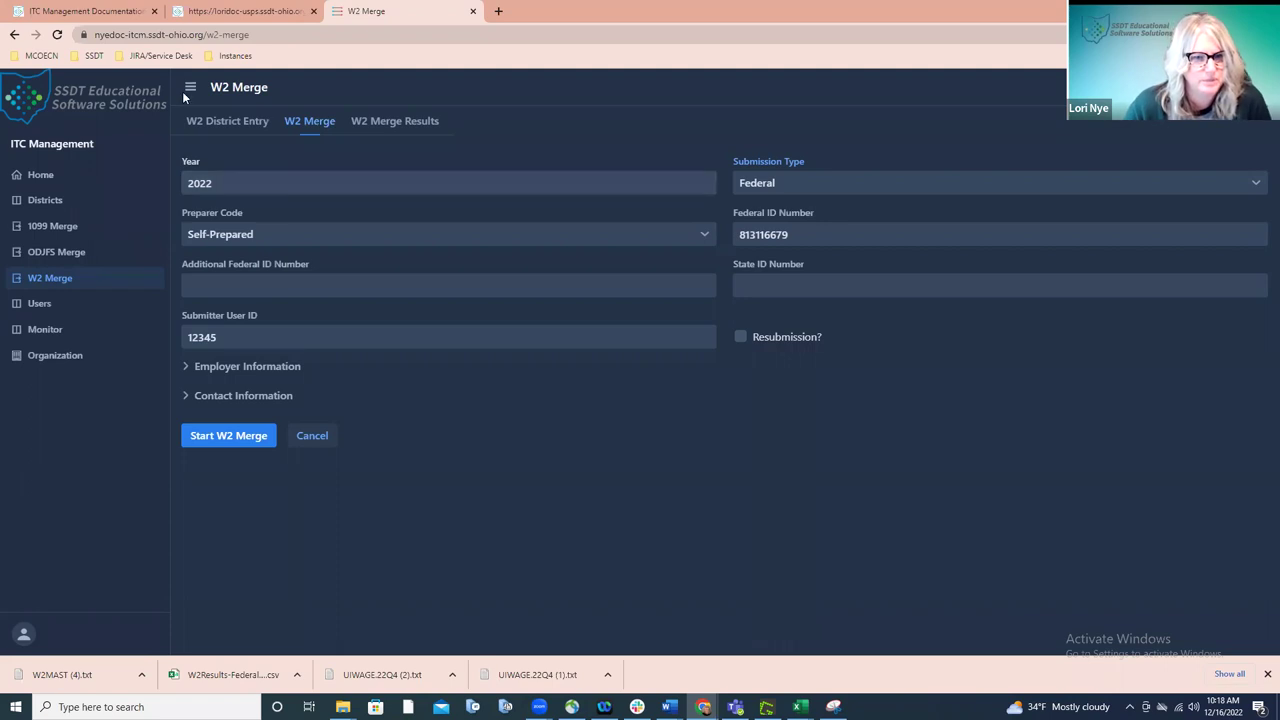
{"action": "left_click", "coordinate": [250, 14]}
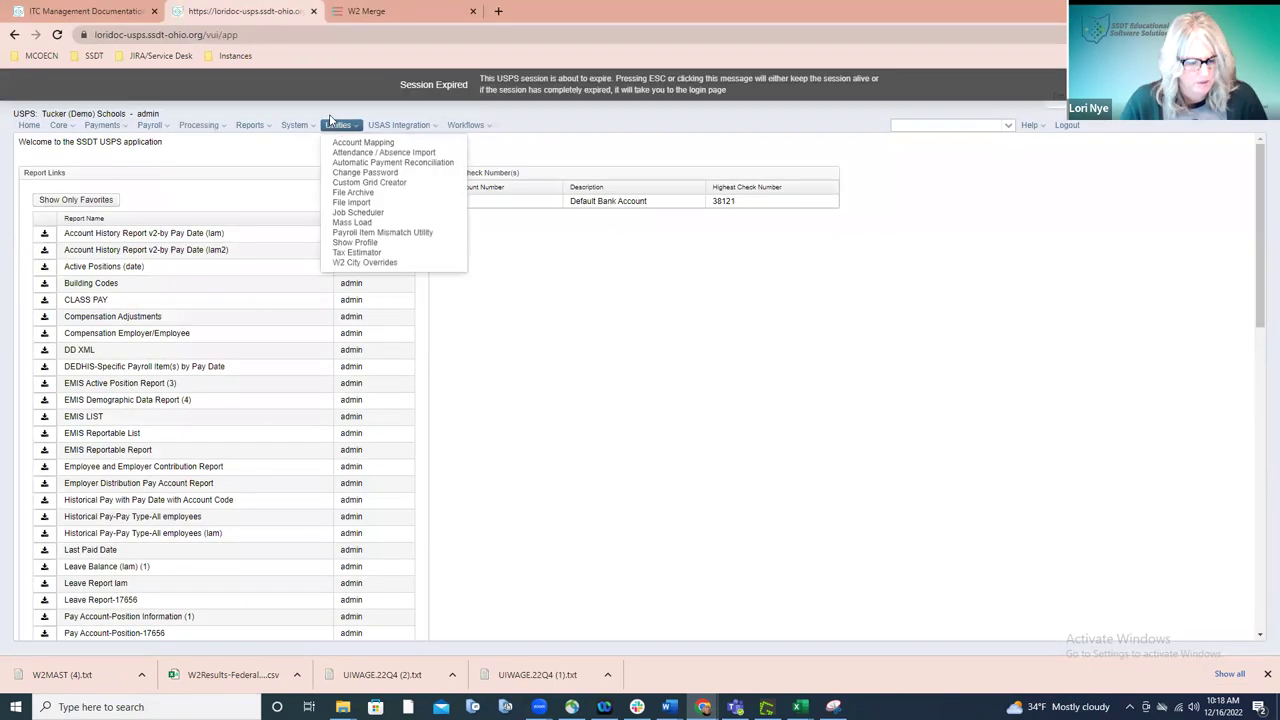
- Close the USPS Utilities menu and return to the ITC W2 Merge form set to Federal
{"action": "left_click", "coordinate": [331, 121]}
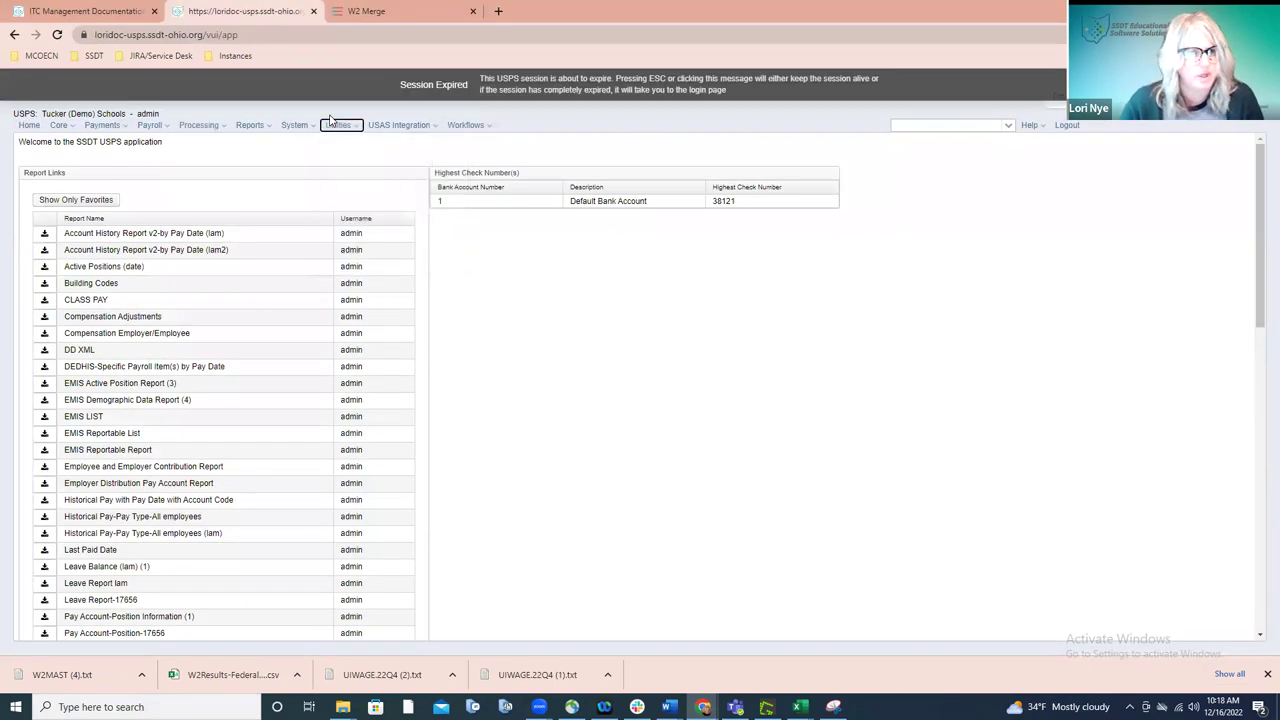
{"action": "left_click", "coordinate": [390, 14]}
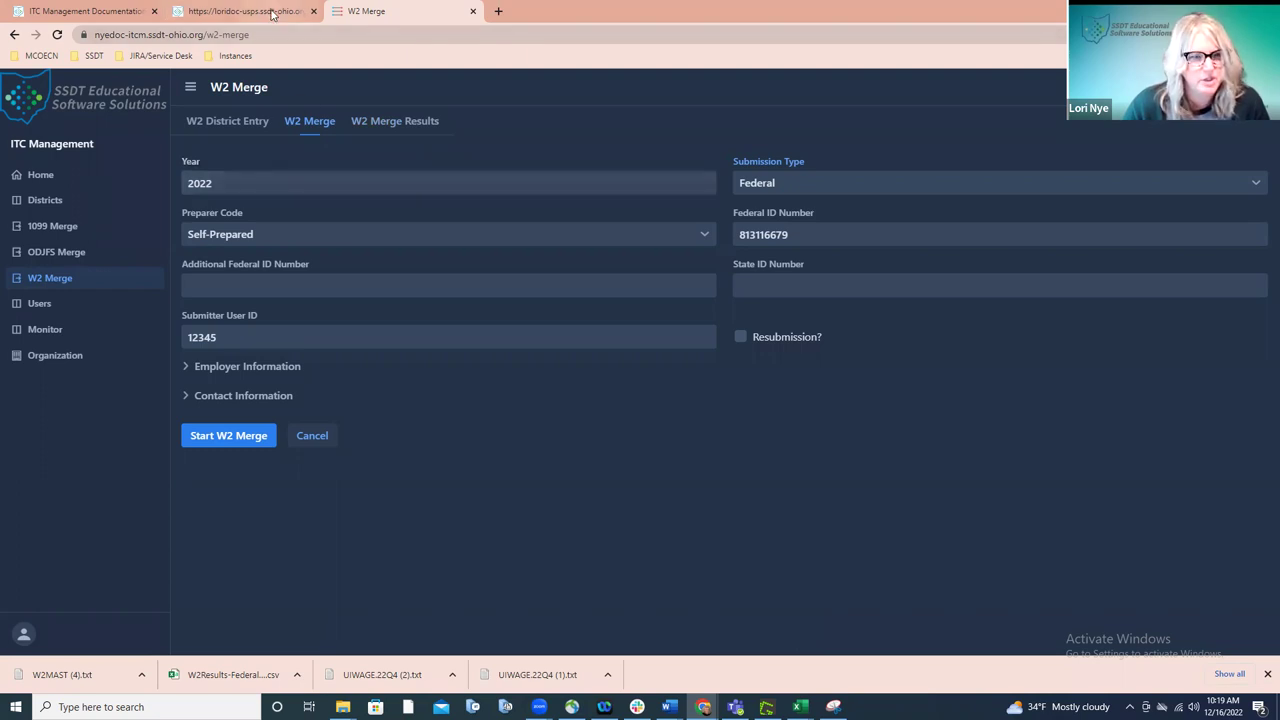
- Reload the USPS tab and sign in with the saved credentials to the Tucker (Demo) Schools home page
{"action": "left_click", "coordinate": [245, 11]}
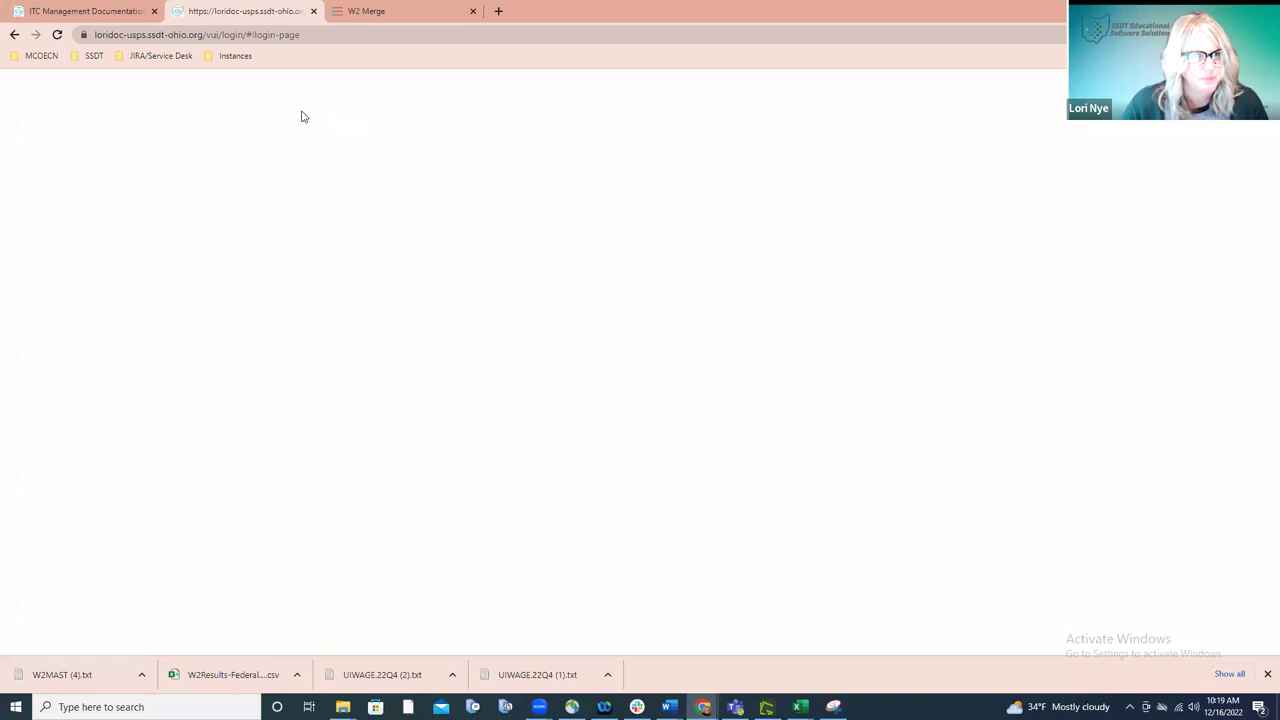
{"action": "left_click", "coordinate": [58, 36]}
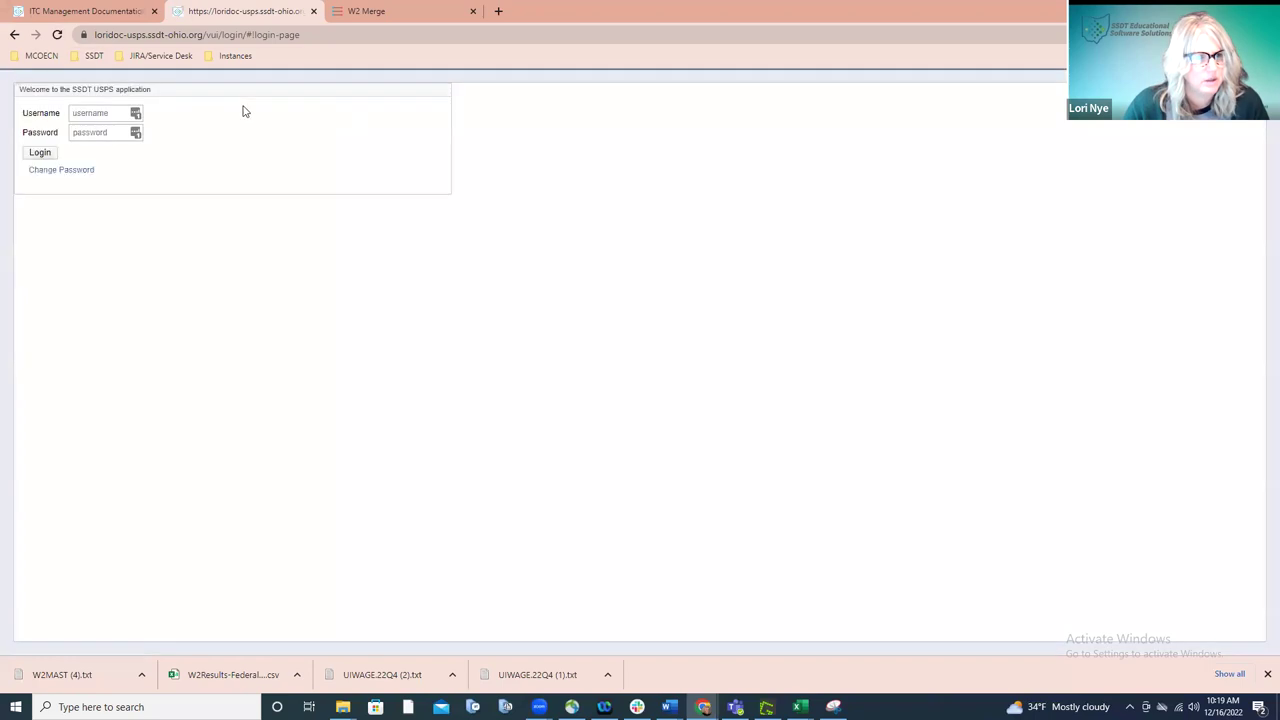
{"action": "left_click", "coordinate": [135, 113]}
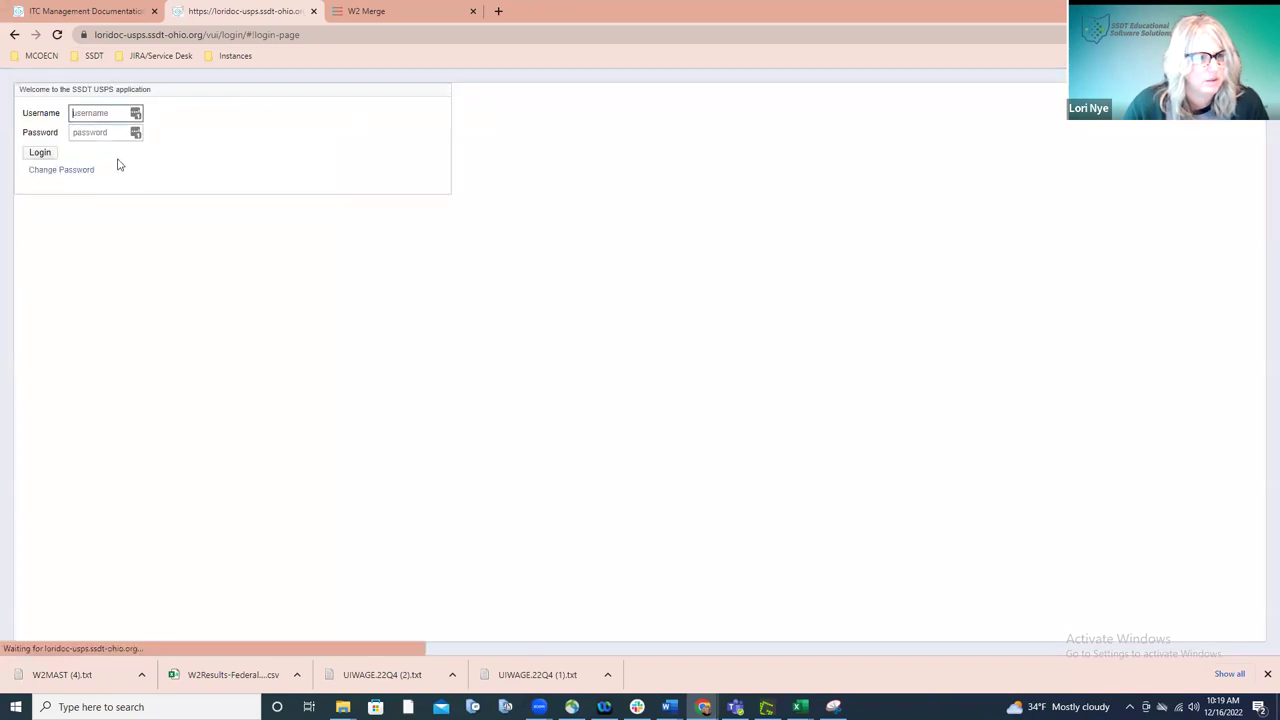
{"action": "left_click", "coordinate": [117, 200]}
{"action": "left_click", "coordinate": [45, 155]}
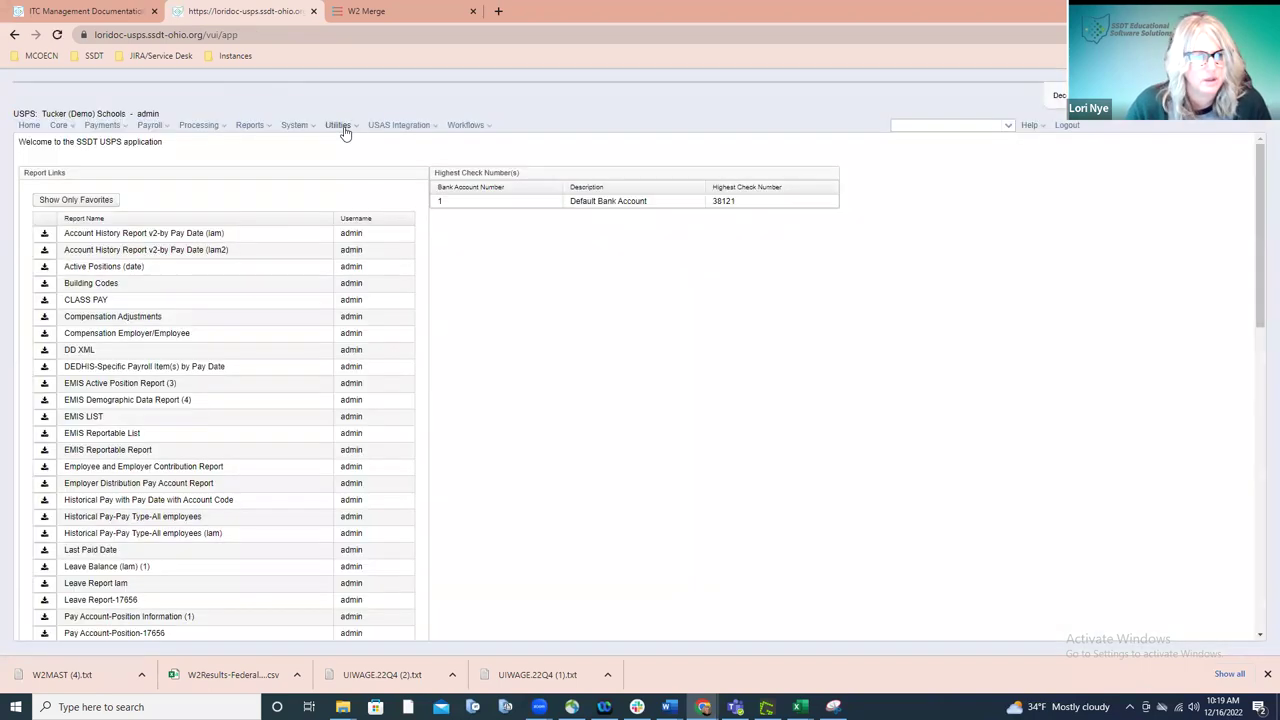
- From System > Configuration, open the W2 Configuration editor showing Tucker (Demo) Schools' company details
{"action": "left_click", "coordinate": [343, 129]}
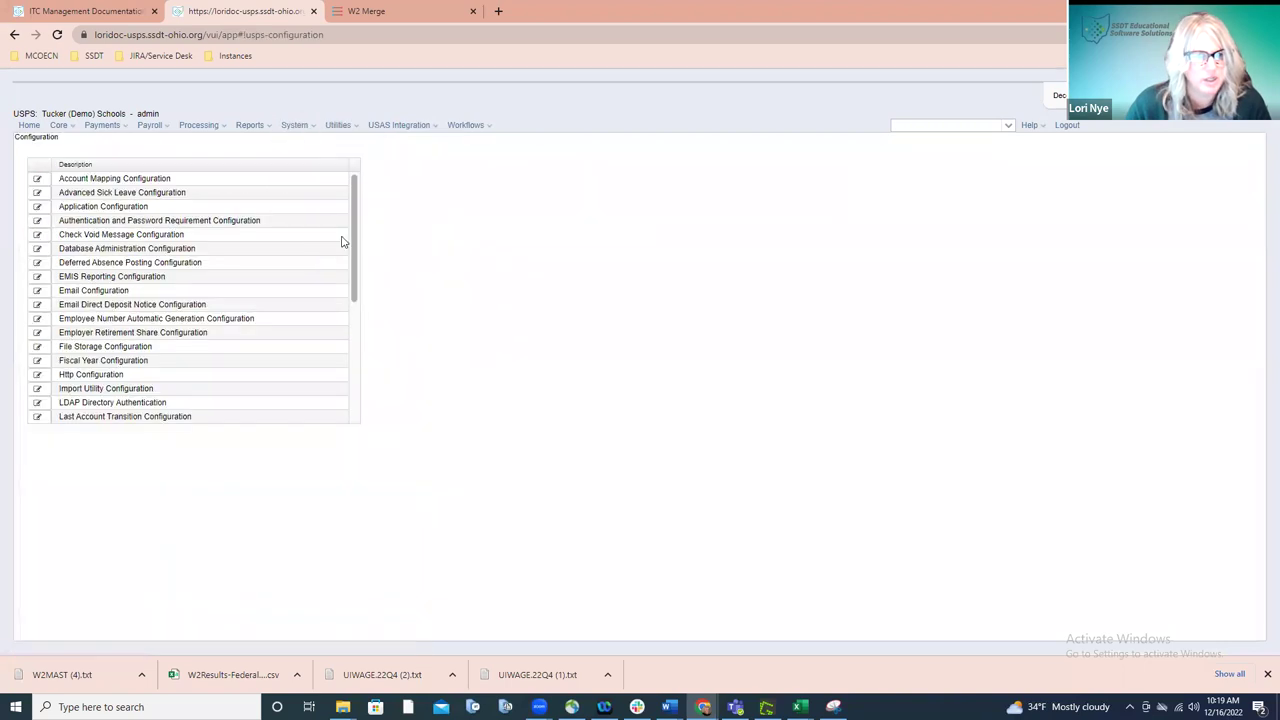
{"action": "left_click_drag", "start_coordinate": [354, 234], "coordinate": [352, 368]}
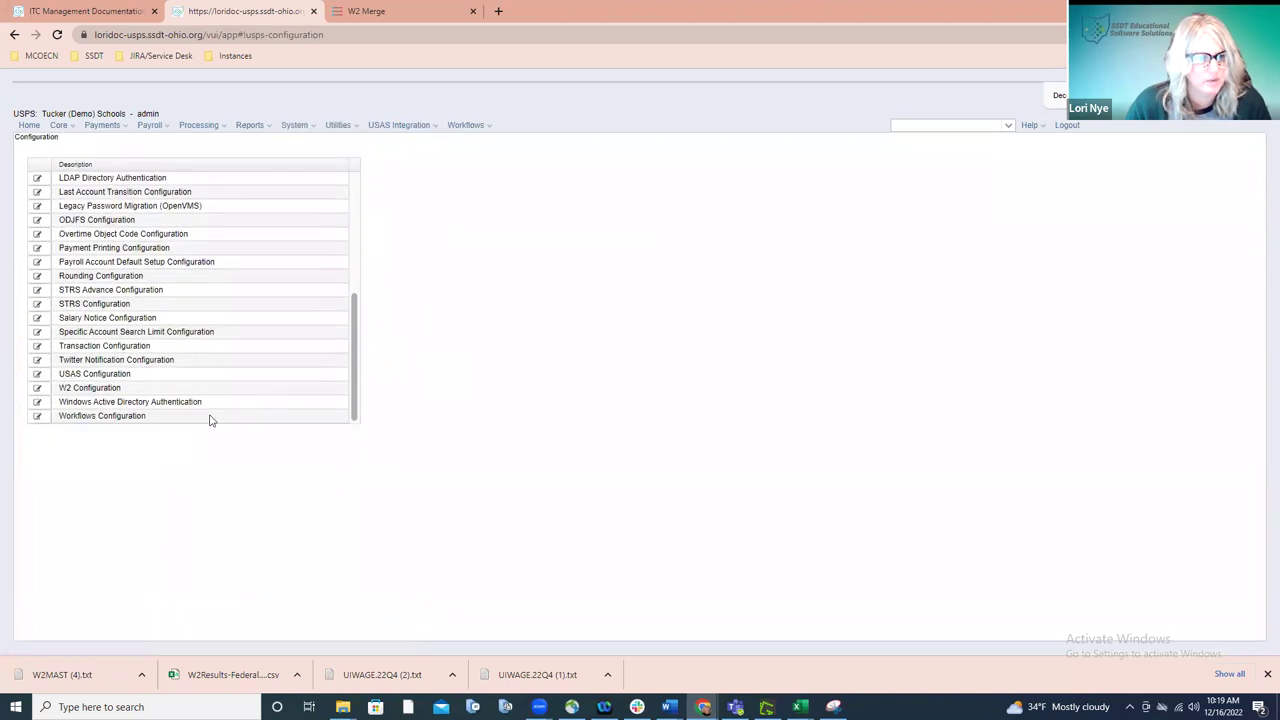
{"action": "left_click", "coordinate": [47, 390]}
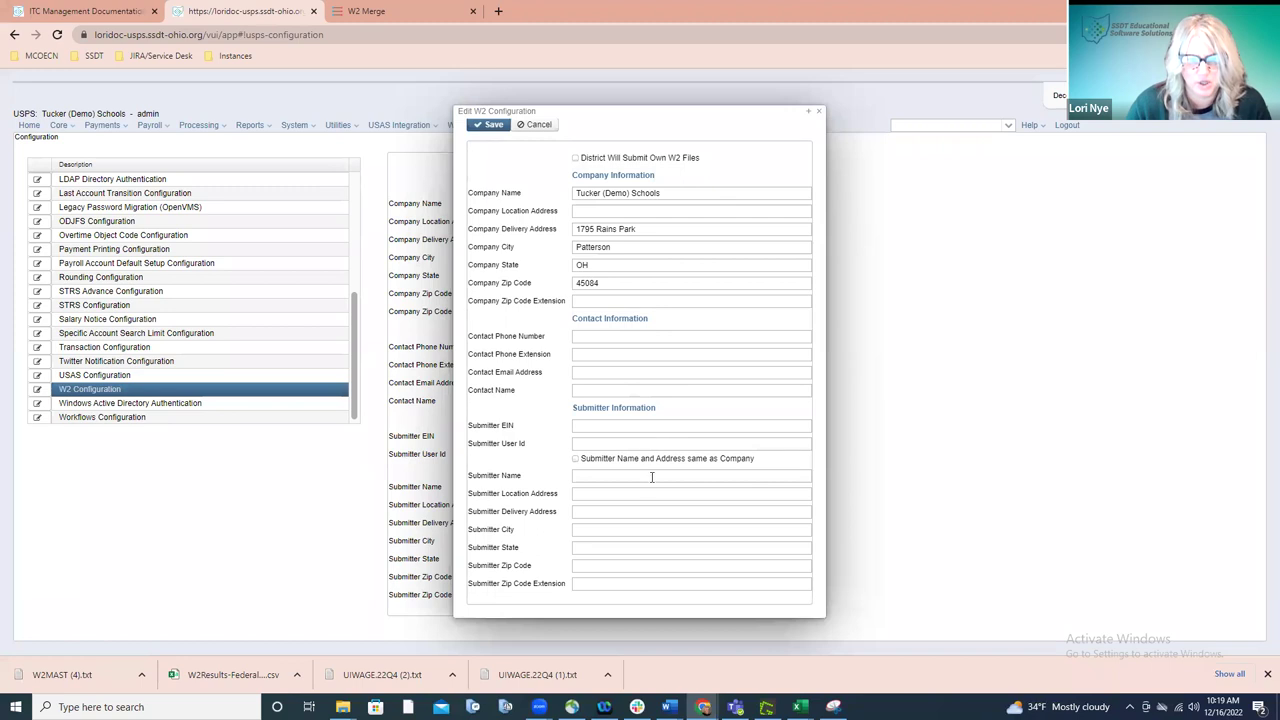
- Close the W2 Configuration editor unsaved and open Reports > W2 Reports > W2 Report and Submission
{"action": "left_click", "coordinate": [819, 113]}
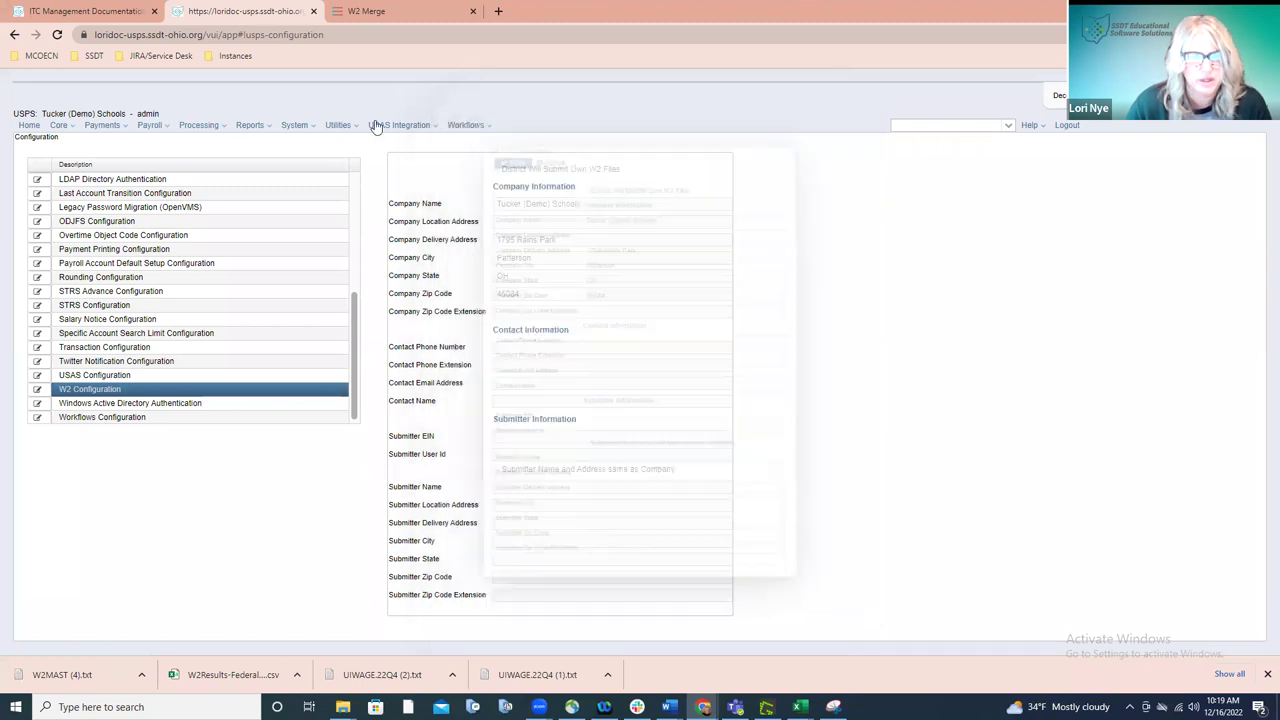
{"action": "left_click", "coordinate": [250, 127]}
{"action": "mouse_move", "coordinate": [302, 426]}
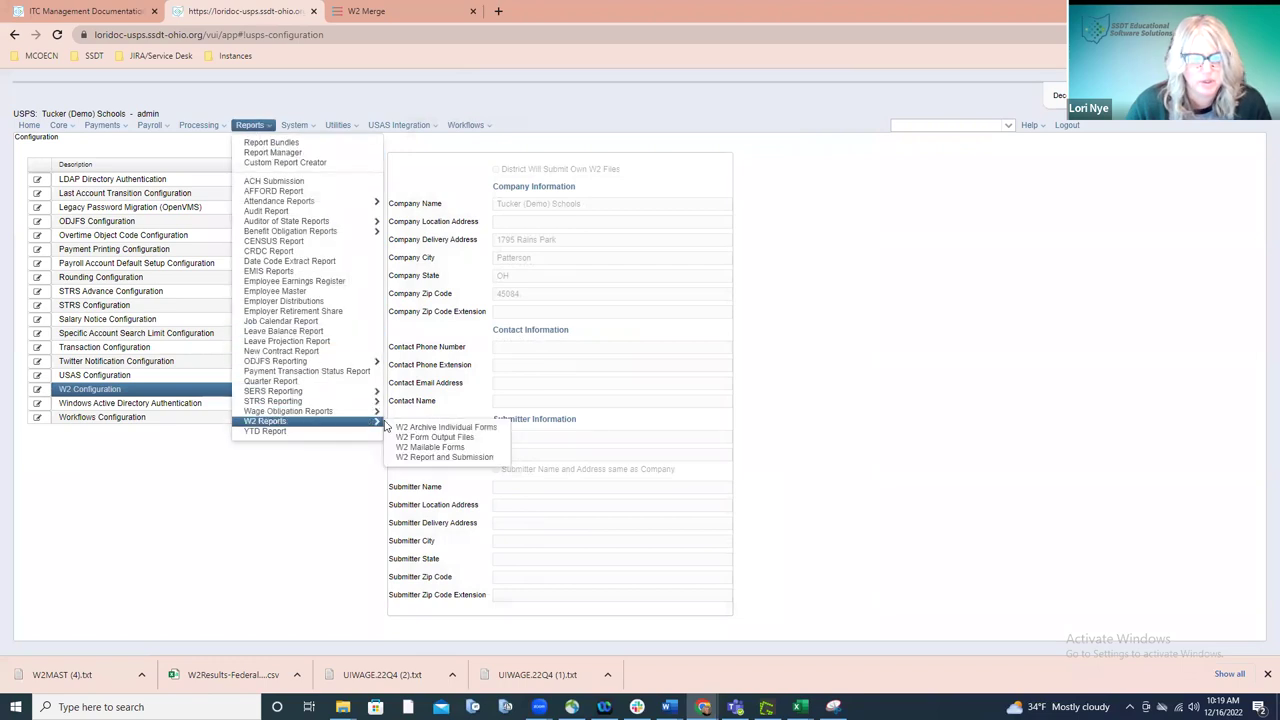
{"action": "left_click", "coordinate": [402, 460]}
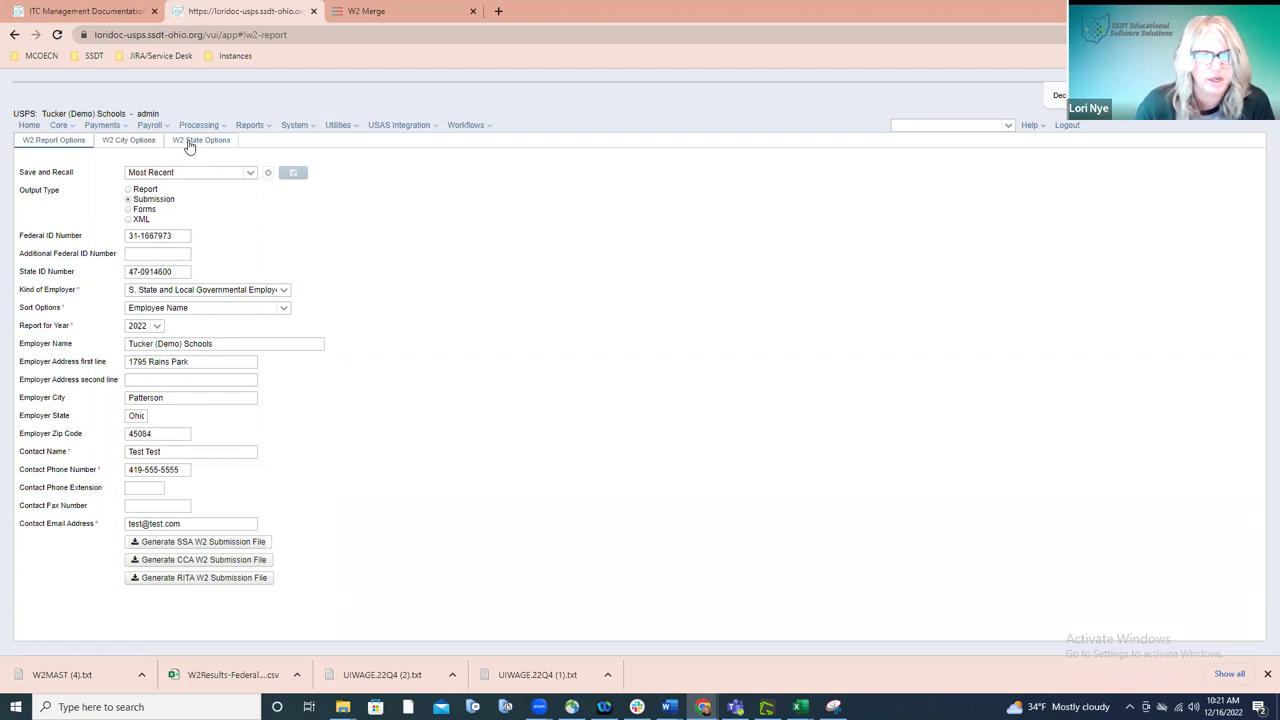
- Reopen the W2 Configuration editor from System > Configuration, then close it to view details read-only
{"action": "left_click", "coordinate": [294, 125]}
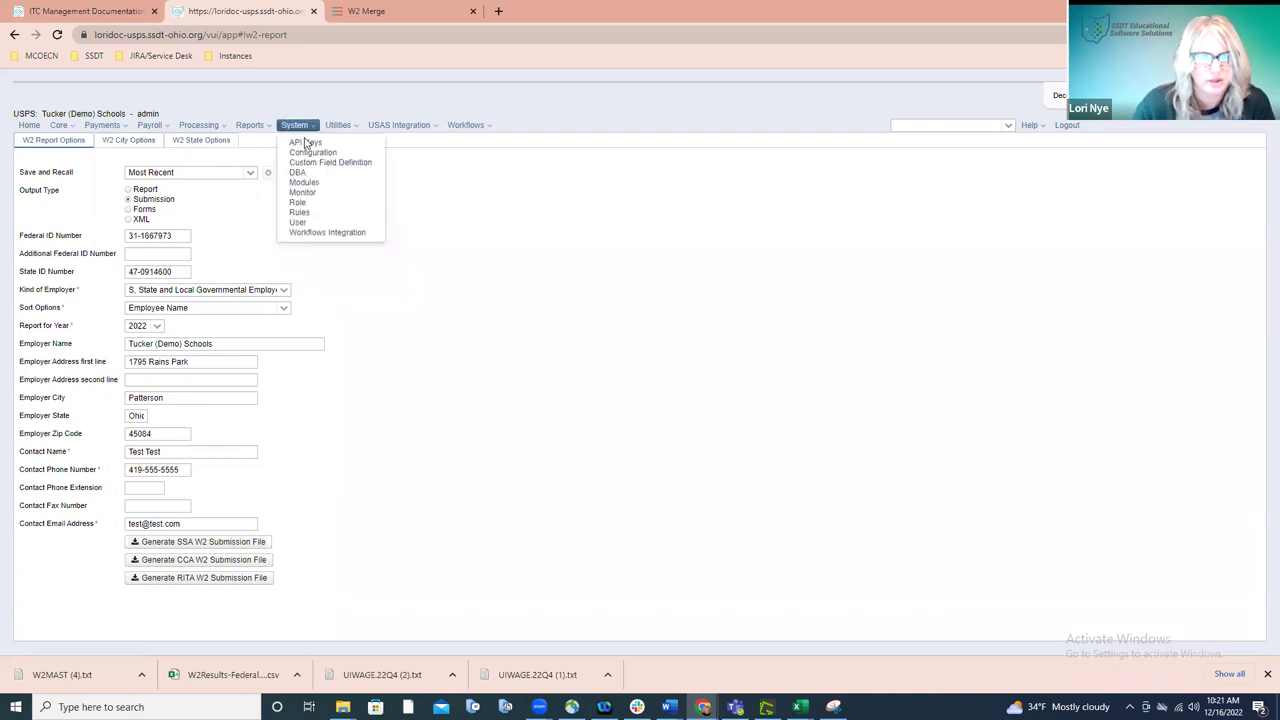
{"action": "left_click", "coordinate": [300, 151]}
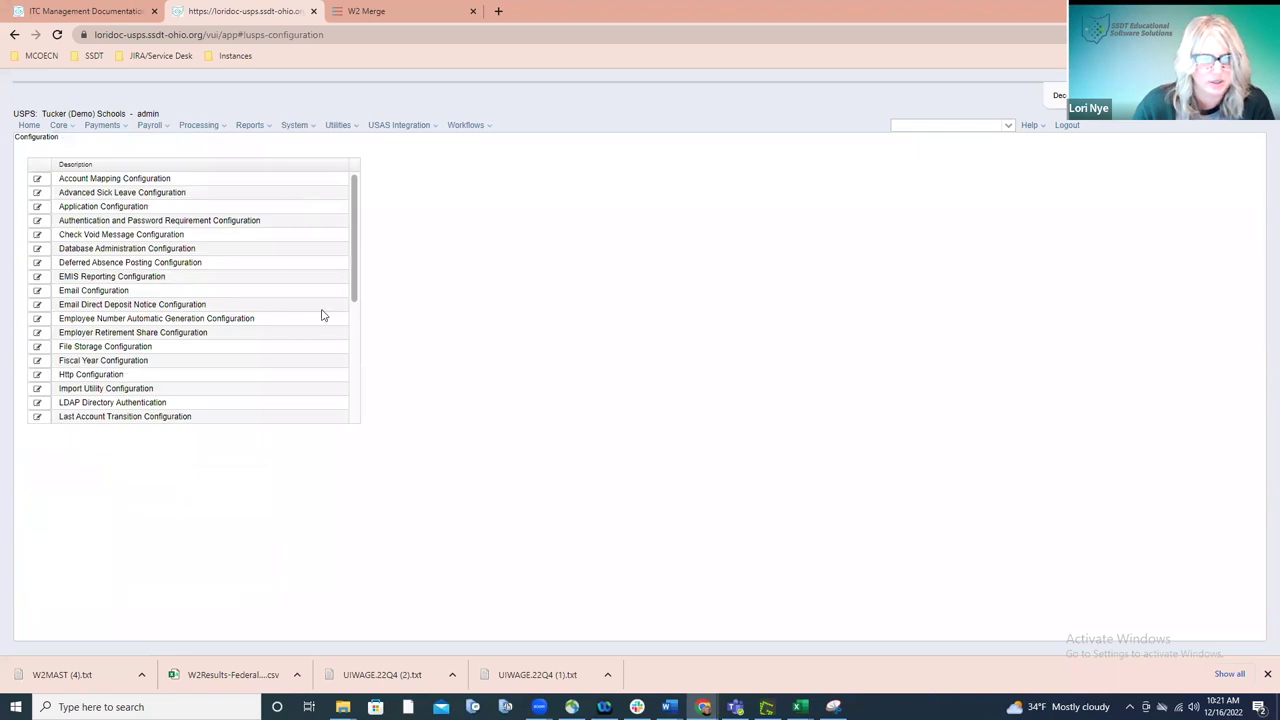
{"action": "scroll", "coordinate": [355, 330], "scroll_direction": "down", "scroll_amount": 2}
{"action": "scroll", "coordinate": [357, 391], "scroll_direction": "down", "scroll_amount": 3}
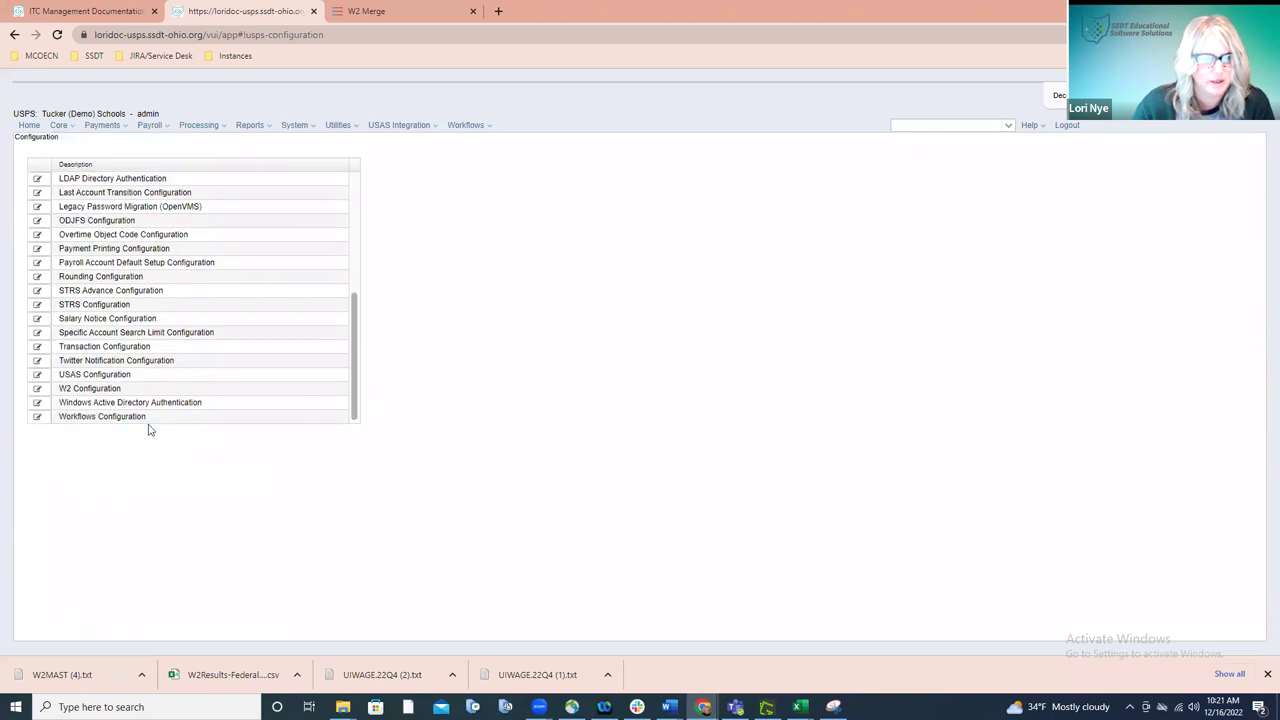
{"action": "left_click", "coordinate": [58, 390]}
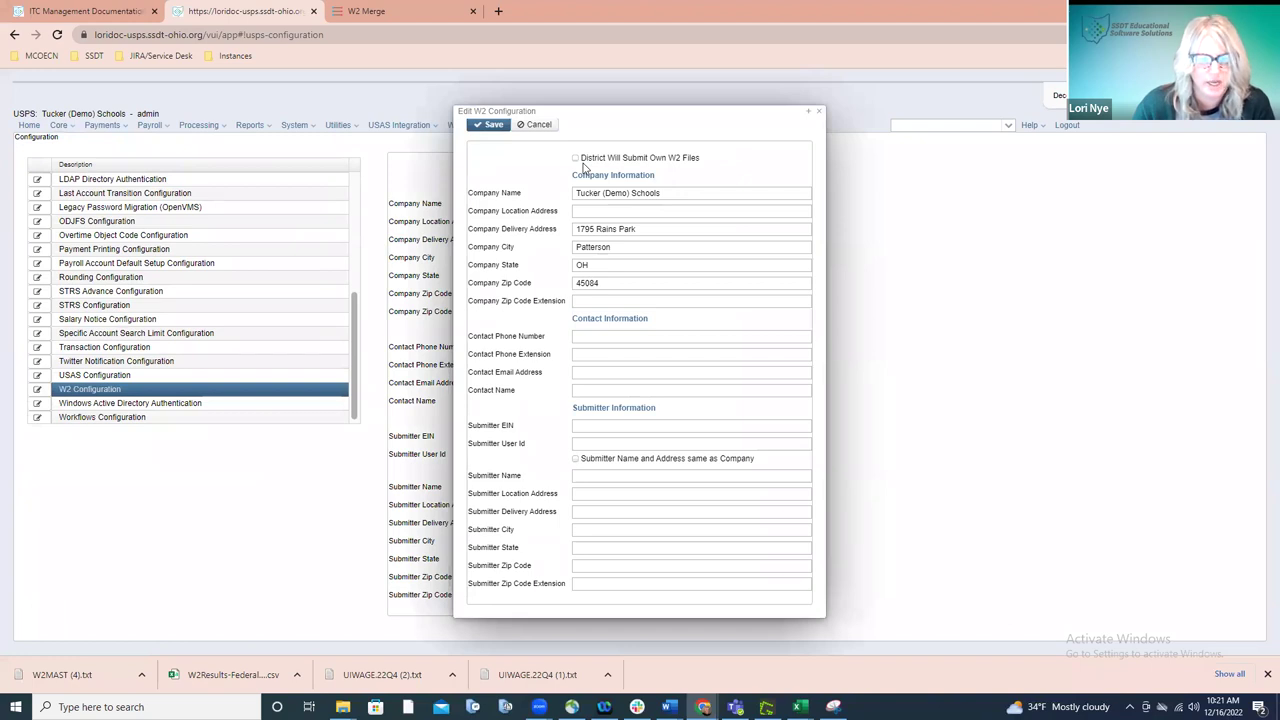
{"action": "left_click", "coordinate": [819, 113]}
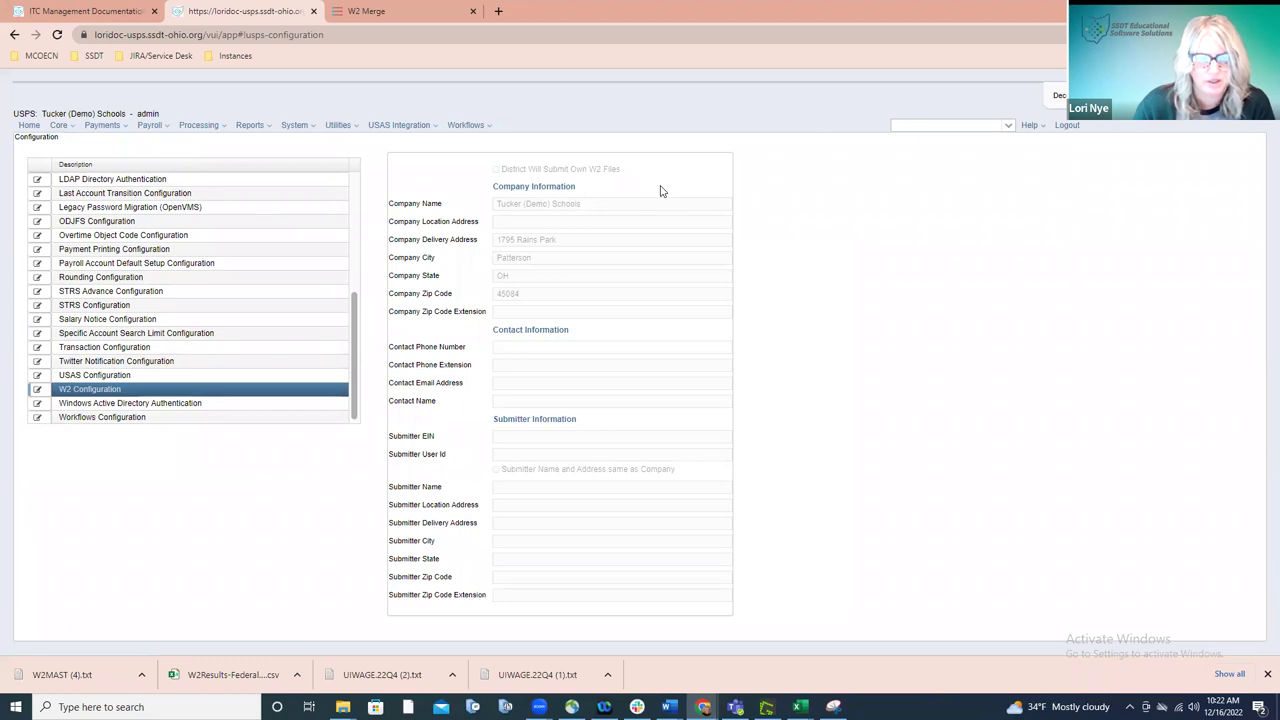
- Open the Reports menu over the W2 Configuration page, switching away from the System menu
{"action": "left_click", "coordinate": [298, 127]}
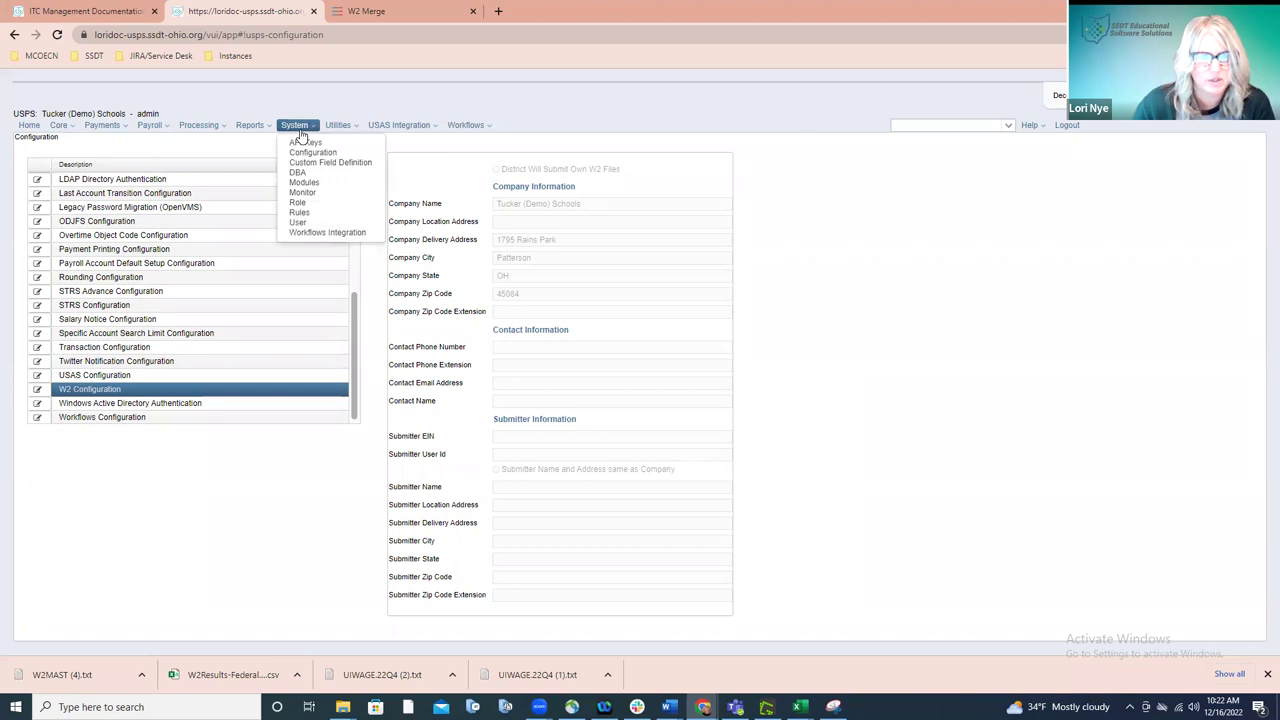
{"action": "left_click", "coordinate": [268, 130]}
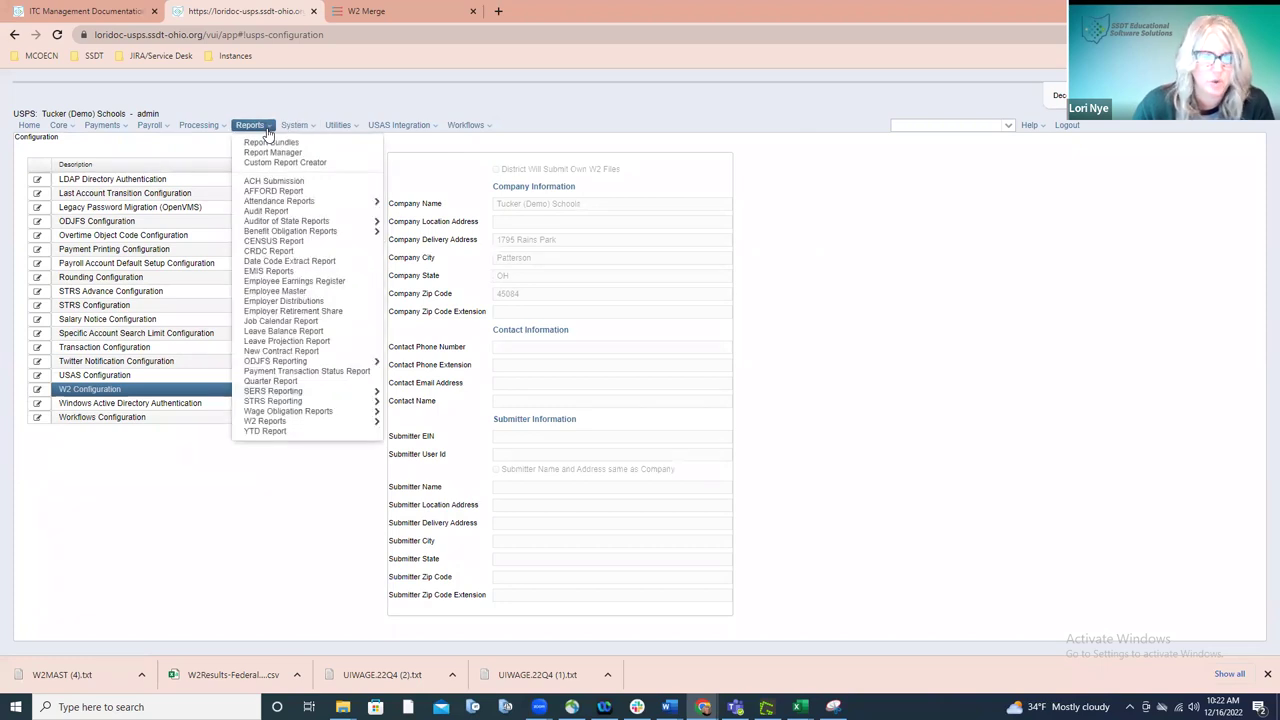
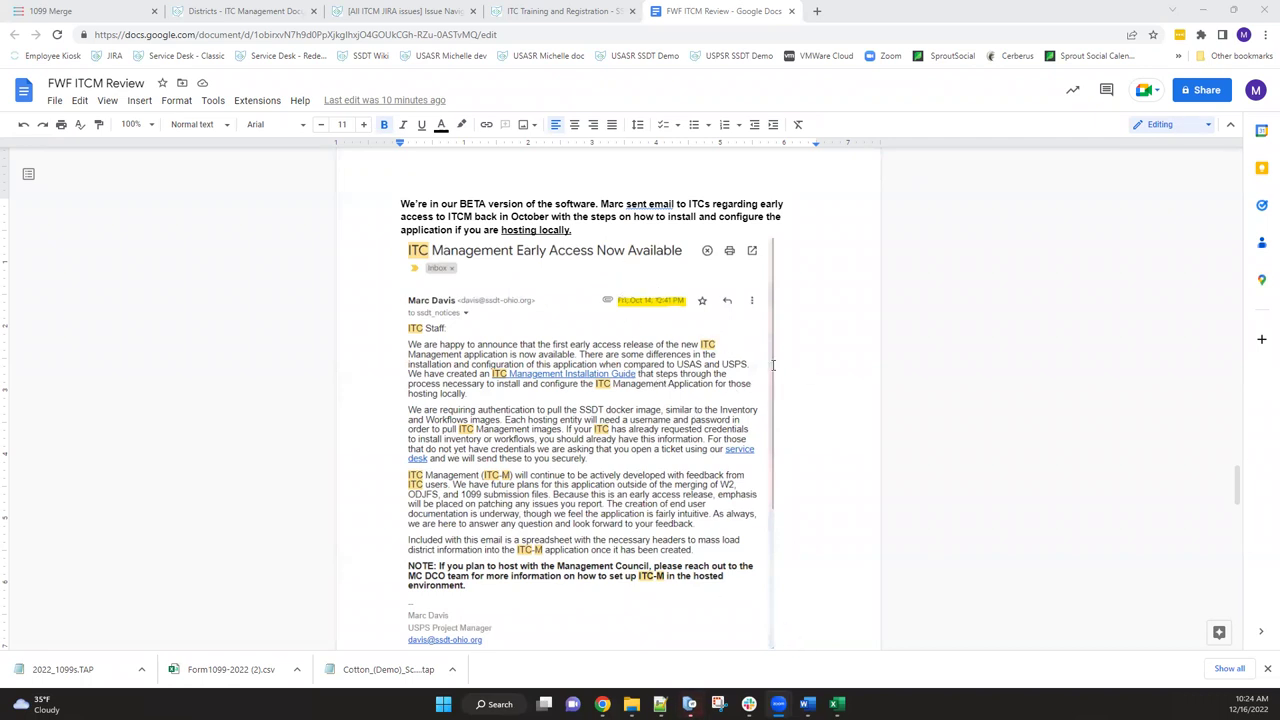
- Scroll past the ITCM early-access announcement email image to the MCOECN hosting page
{"action": "scroll", "coordinate": [773, 365], "scroll_direction": "down", "scroll_amount": 2}
{"action": "scroll", "coordinate": [626, 404], "scroll_direction": "up", "scroll_amount": 4}
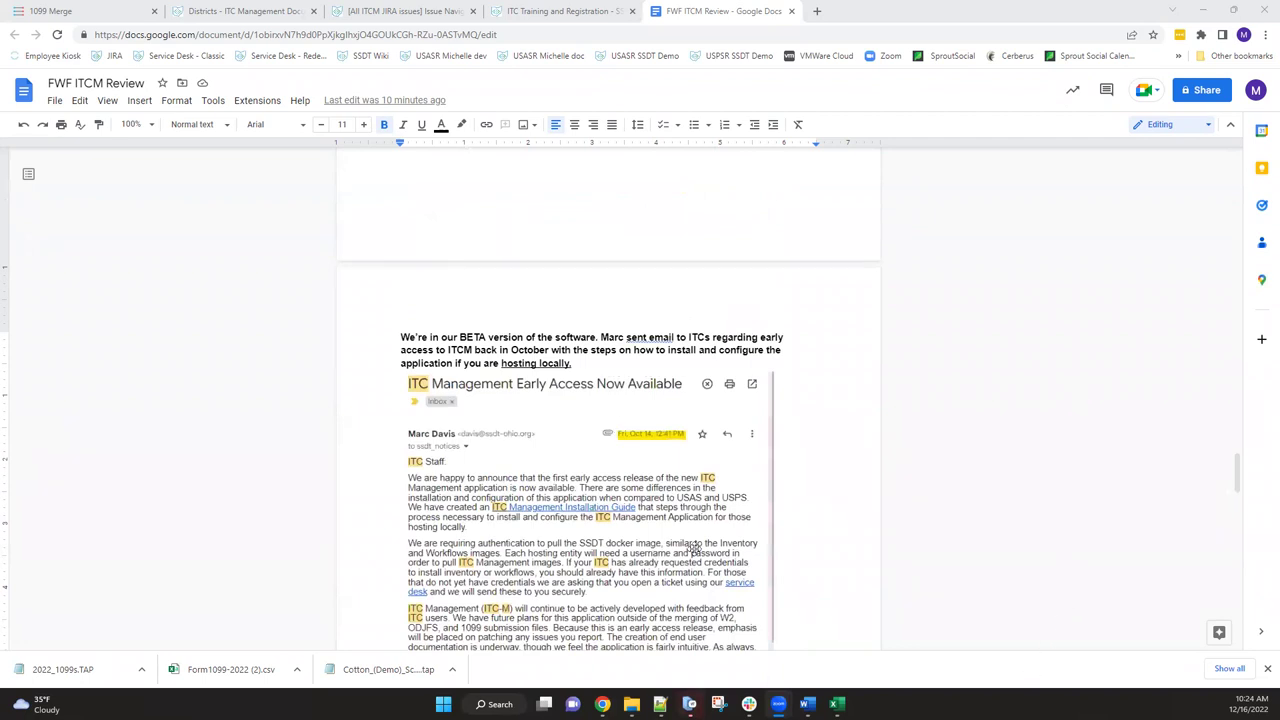
{"action": "scroll", "coordinate": [678, 494], "scroll_direction": "down", "scroll_amount": 1}
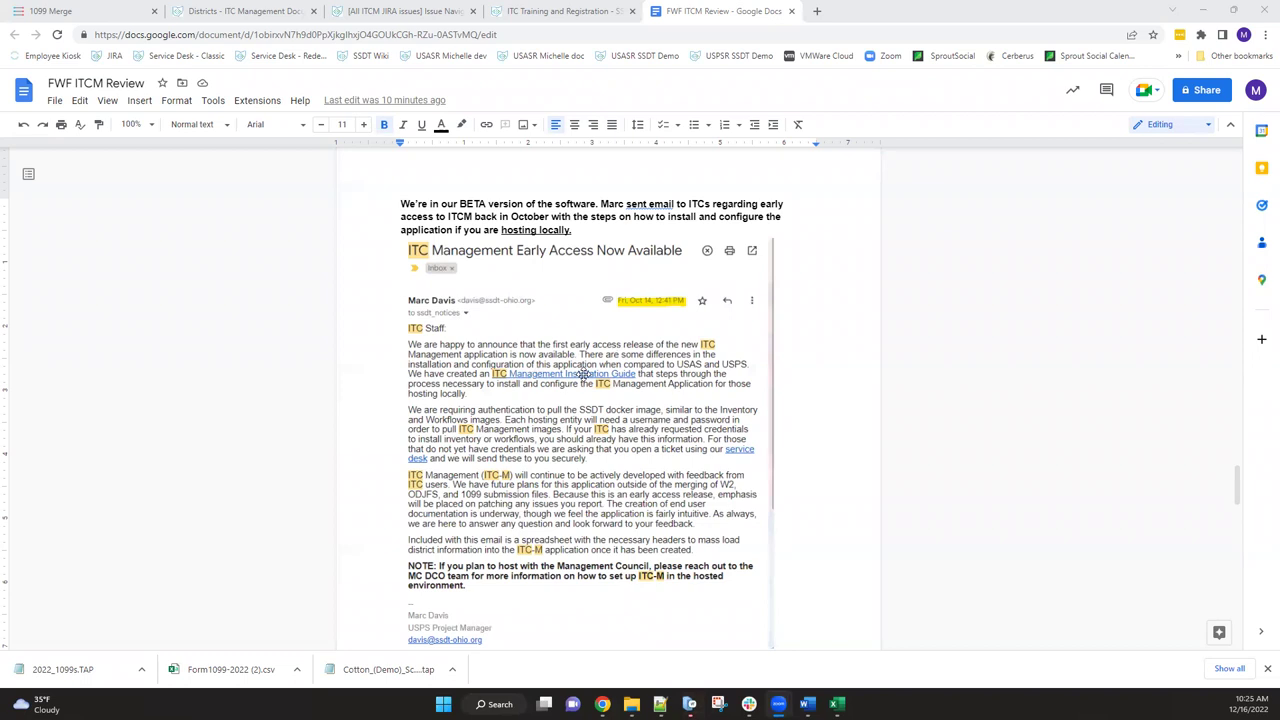
{"action": "scroll", "coordinate": [583, 374], "scroll_direction": "down", "scroll_amount": 3}
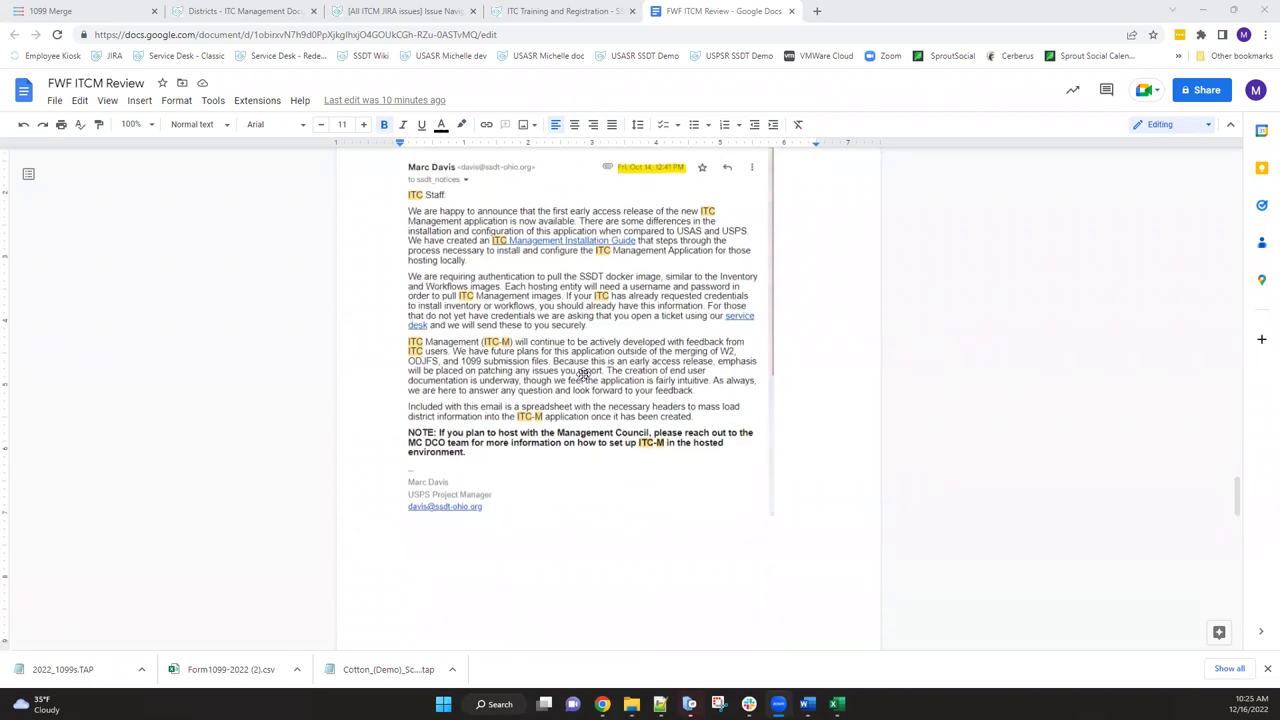
{"action": "scroll", "coordinate": [583, 374], "scroll_direction": "down", "scroll_amount": 3}
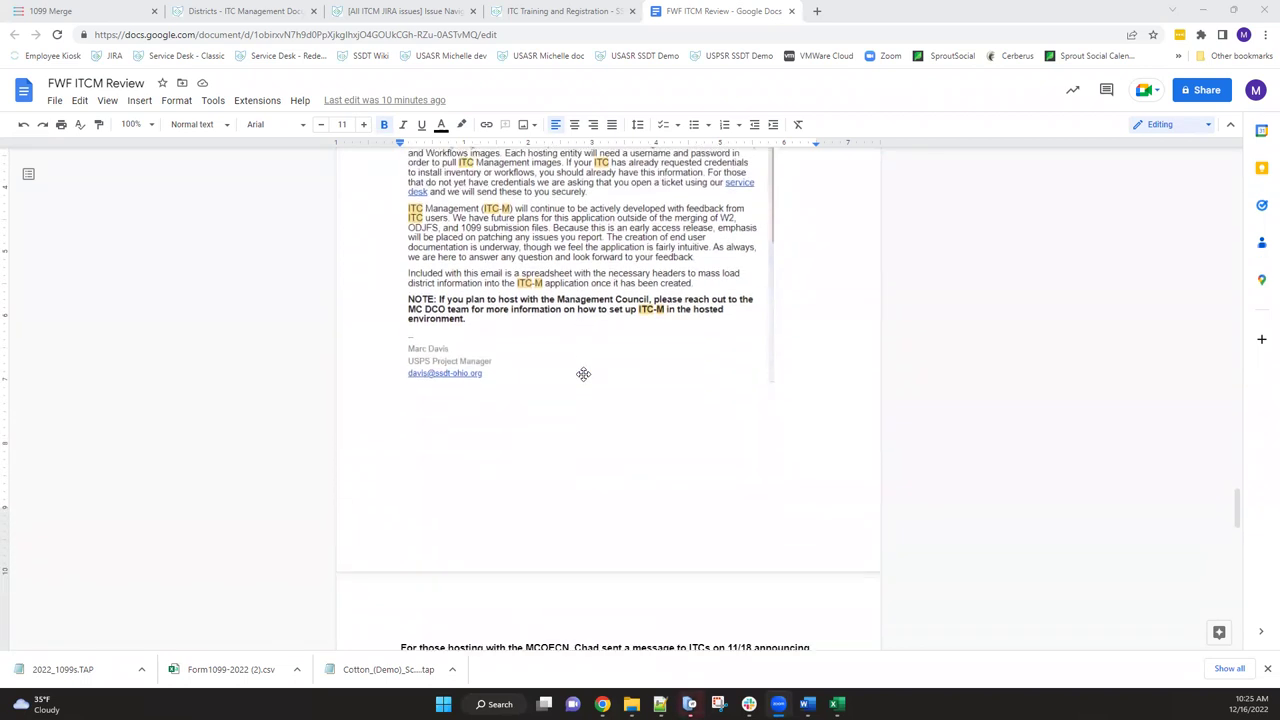
{"action": "scroll", "coordinate": [583, 374], "scroll_direction": "down", "scroll_amount": 7}
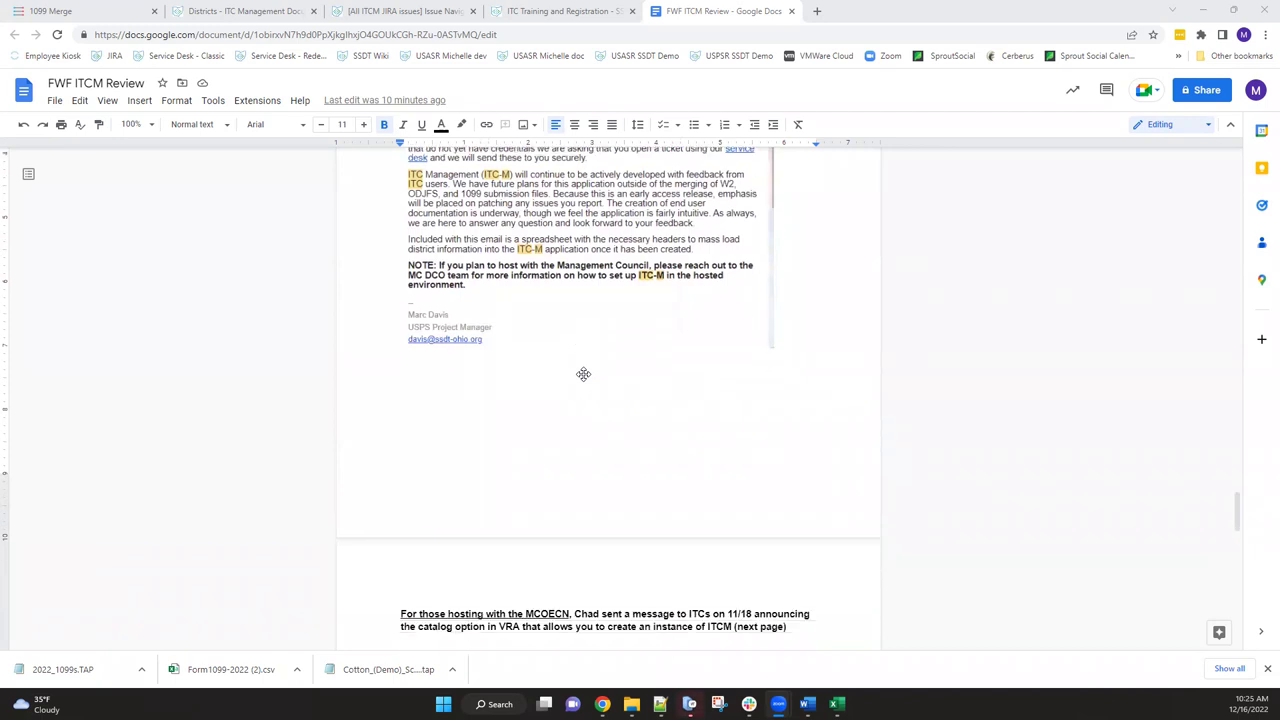
- Scroll through the MCOECN Cloud Service Broker email to the ITC Management catalog card with REQUEST
{"action": "scroll", "coordinate": [583, 374], "scroll_direction": "down", "scroll_amount": 3}
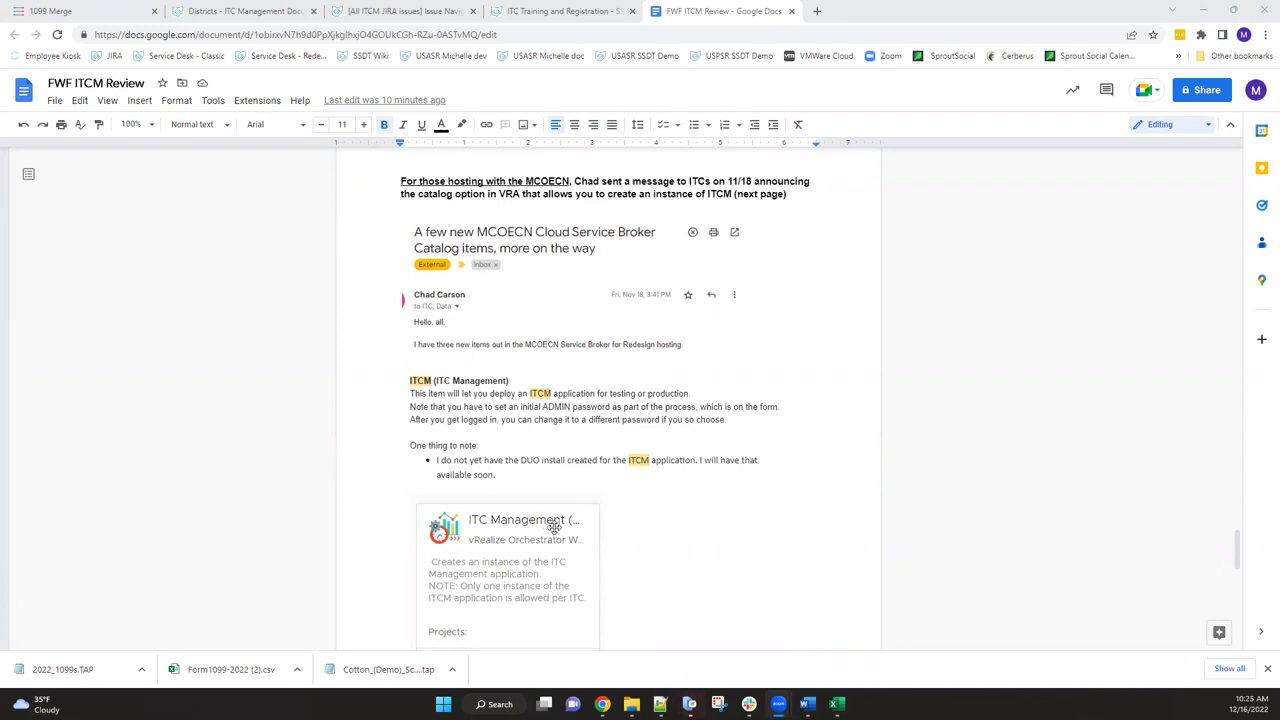
{"action": "scroll", "coordinate": [554, 527], "scroll_direction": "down", "scroll_amount": 1}
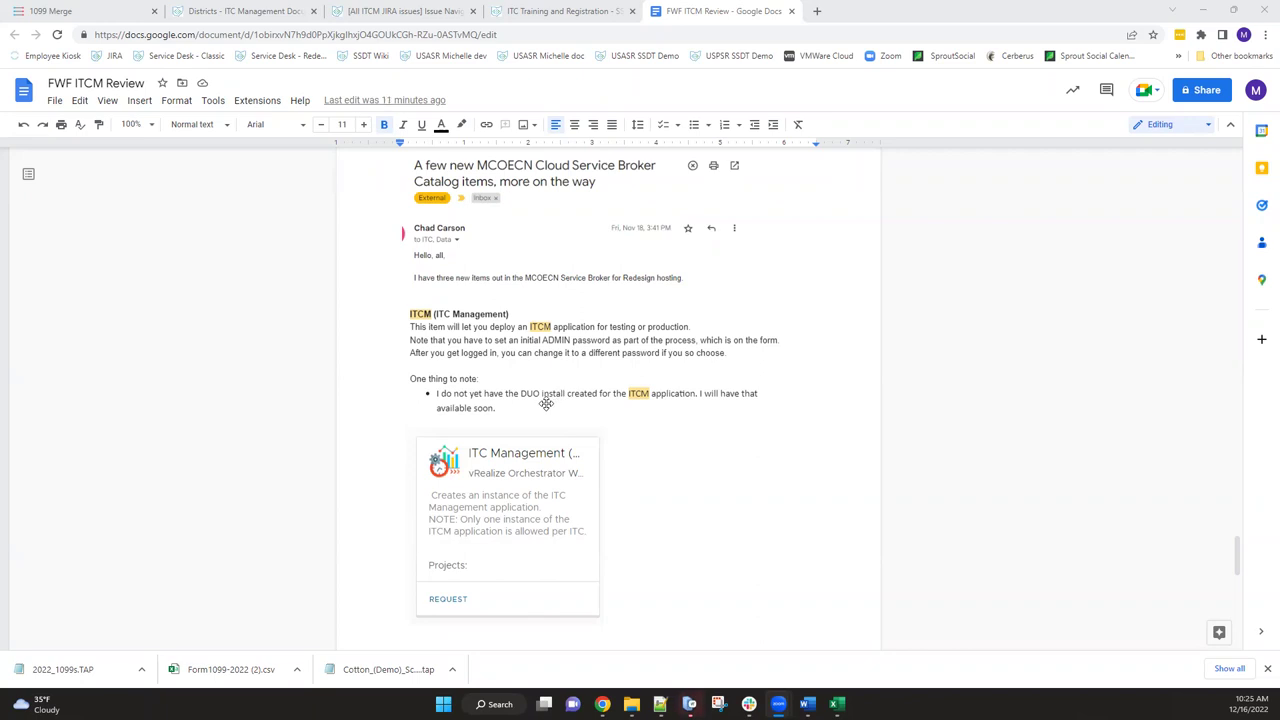
{"action": "scroll", "coordinate": [546, 403], "scroll_direction": "down", "scroll_amount": 5}
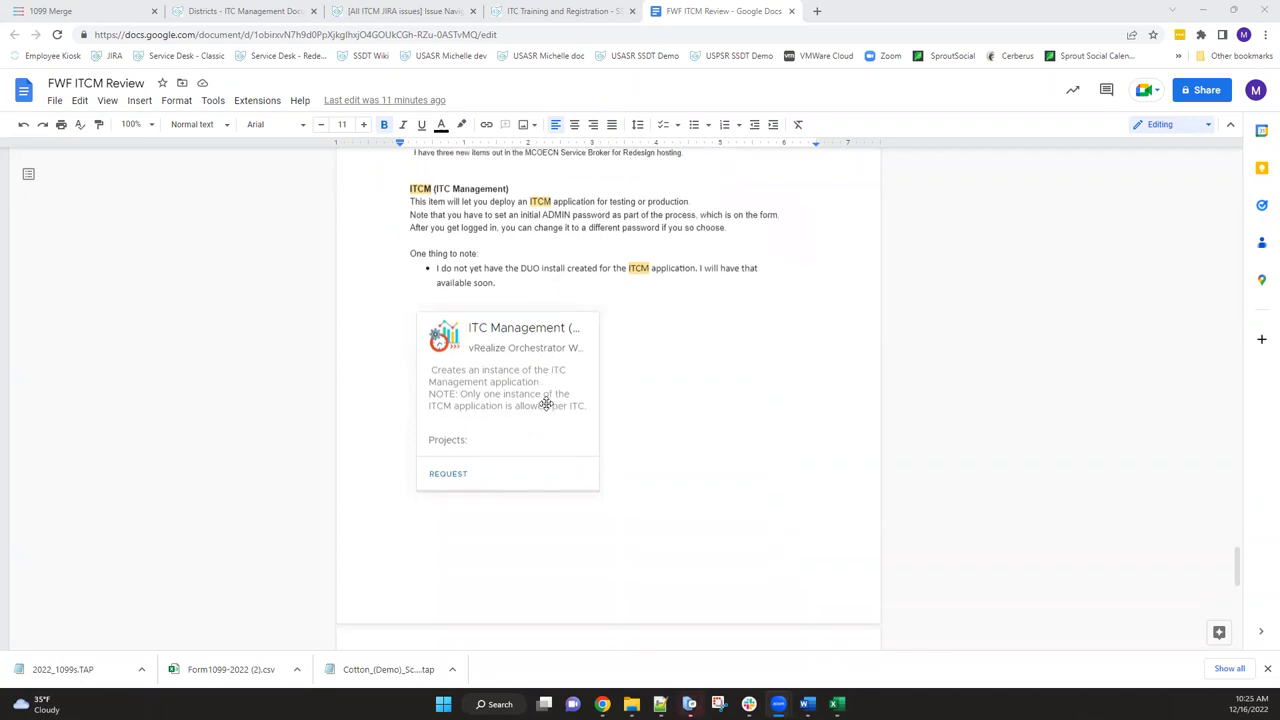
{"action": "scroll", "coordinate": [546, 403], "scroll_direction": "down", "scroll_amount": 1}
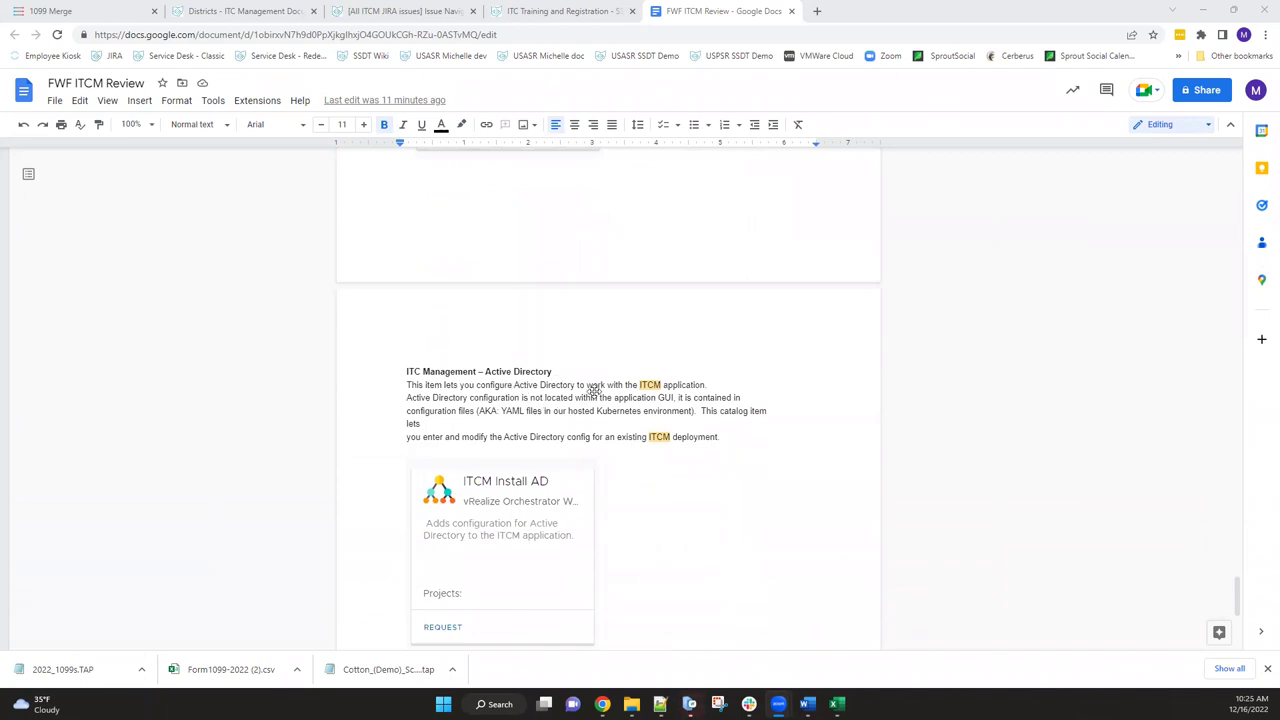
{"action": "scroll", "coordinate": [594, 390], "scroll_direction": "down", "scroll_amount": 3}
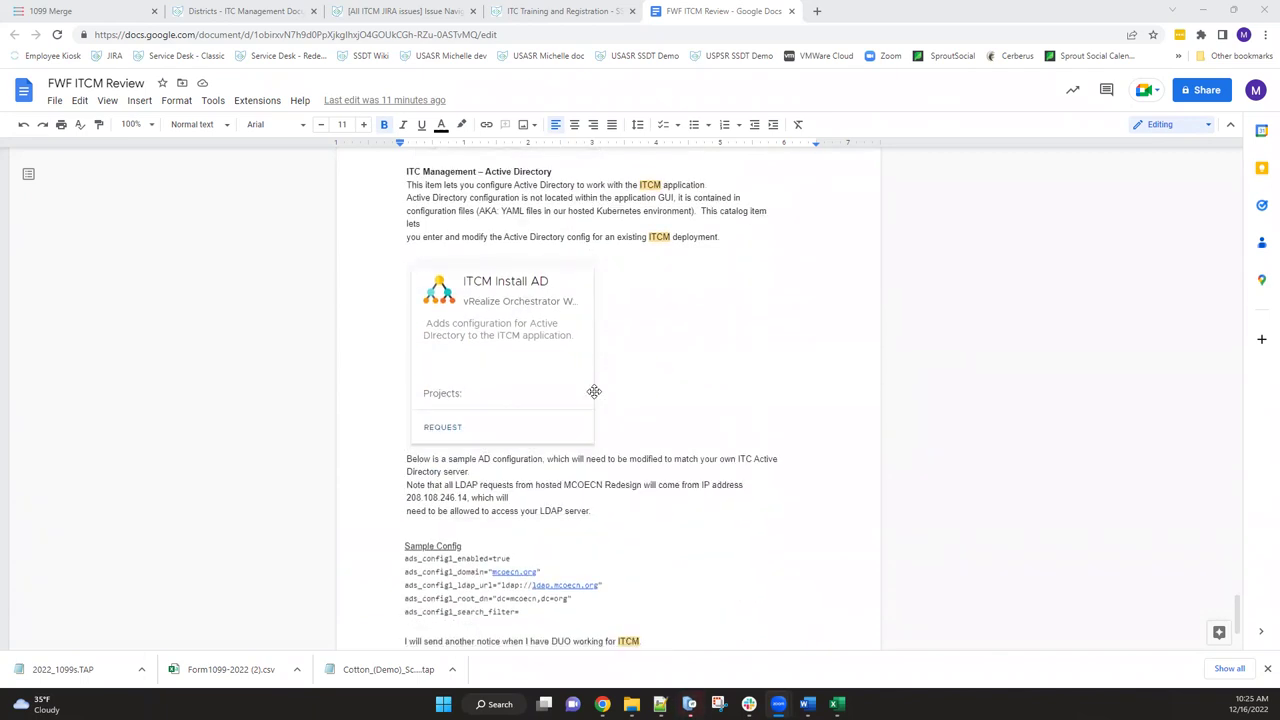
{"action": "scroll", "coordinate": [594, 391], "scroll_direction": "down", "scroll_amount": 1}
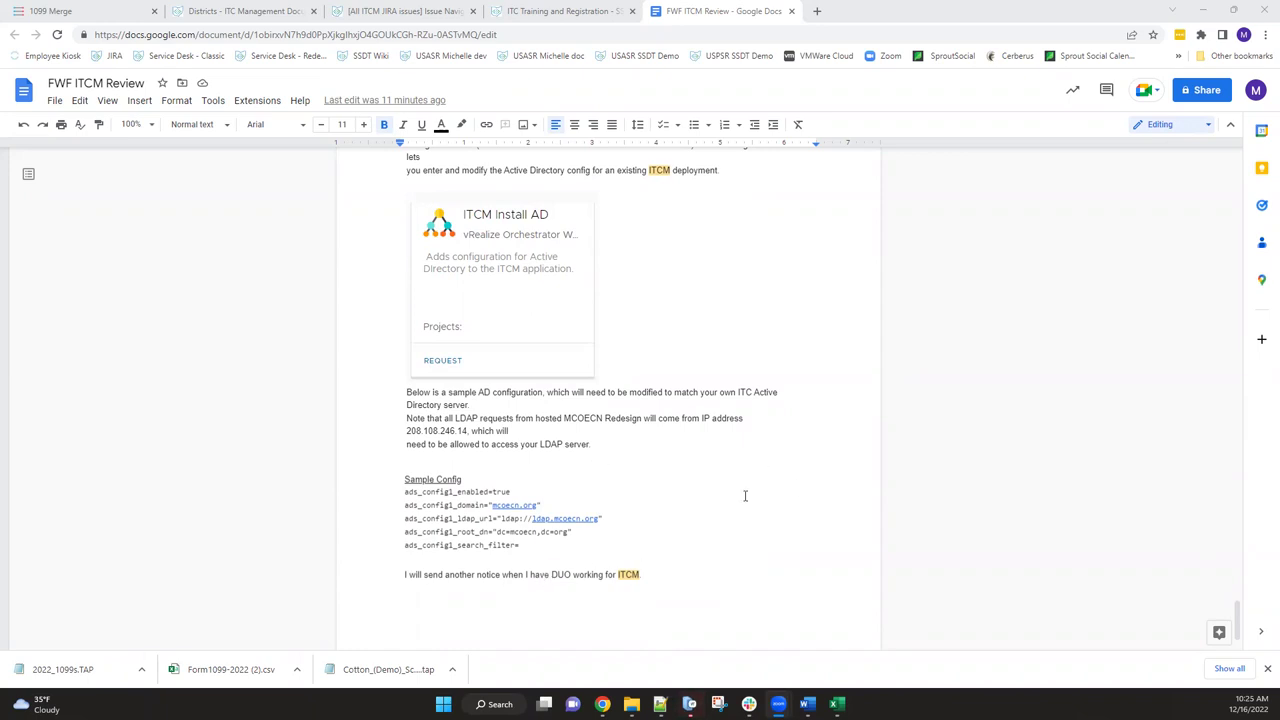
{"action": "scroll", "coordinate": [745, 495], "scroll_direction": "up", "scroll_amount": 7}
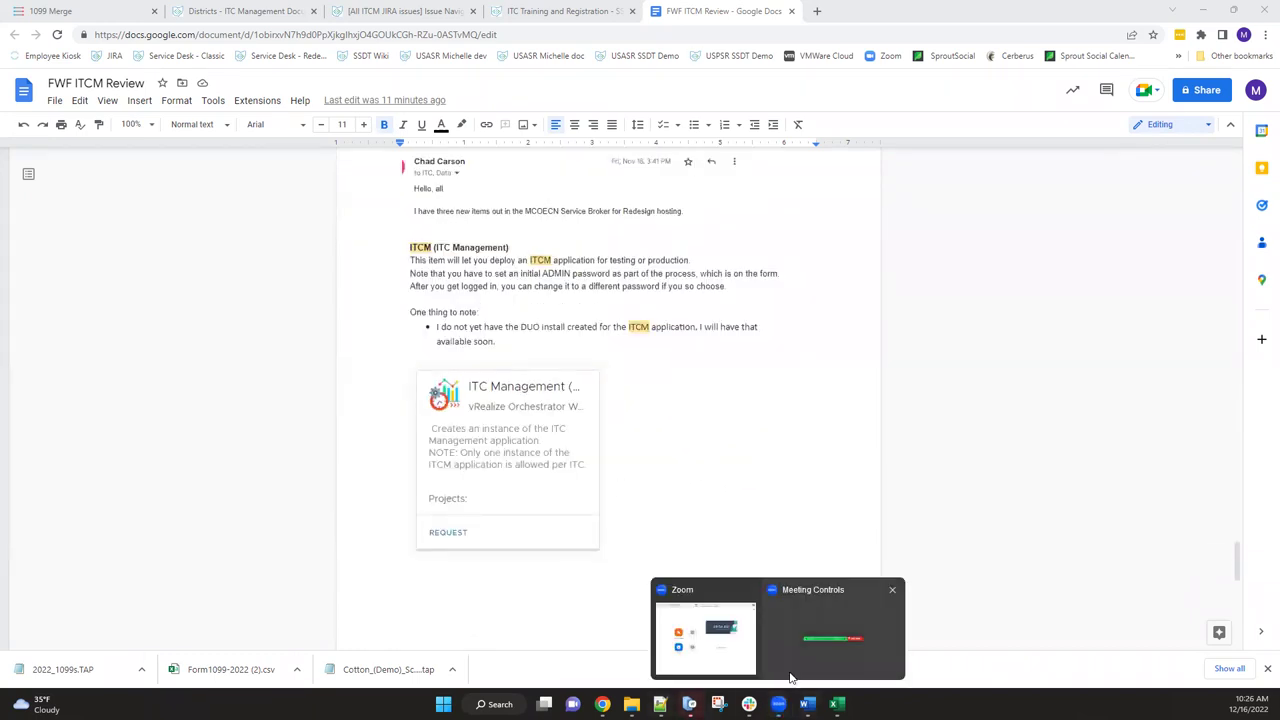
- Switch to the ITC Training and Registration wiki page listing the CY2022 SSDT webinars
{"action": "mouse_move", "coordinate": [749, 704]}
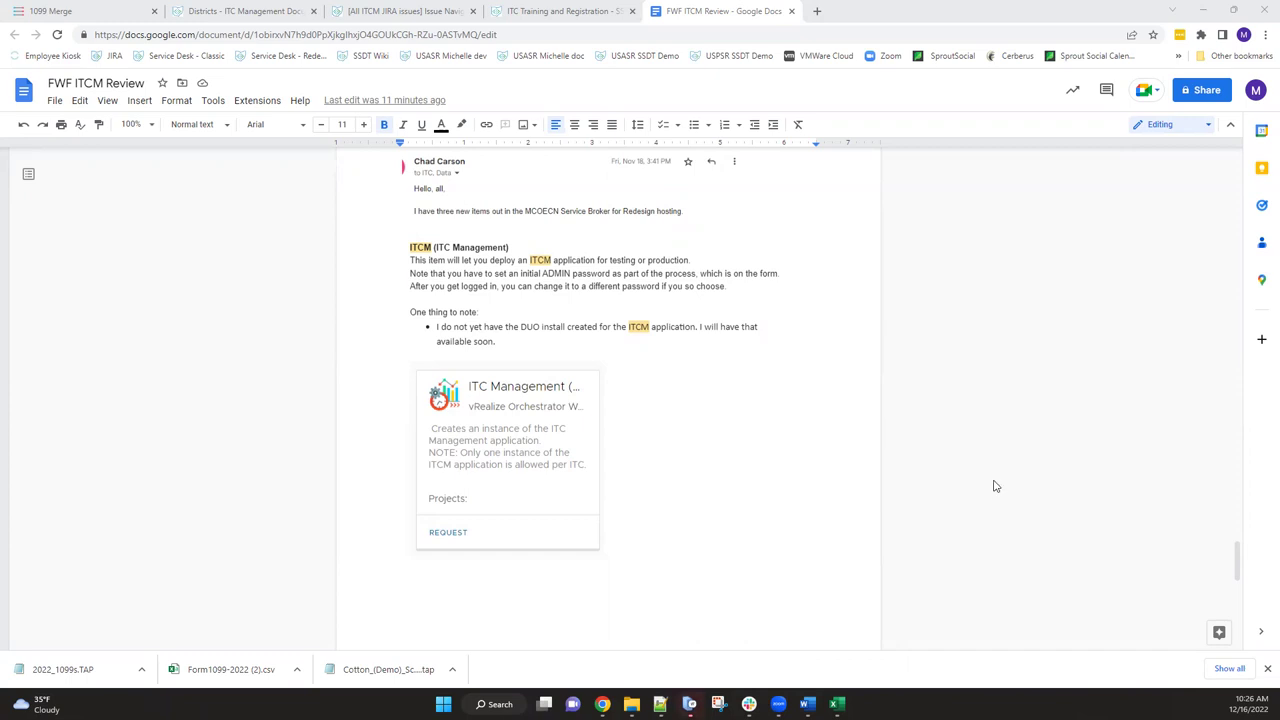
{"action": "scroll", "coordinate": [997, 491], "scroll_direction": "down", "scroll_amount": 2}
{"action": "scroll", "coordinate": [1000, 520], "scroll_direction": "down", "scroll_amount": 3}
{"action": "scroll", "coordinate": [1000, 520], "scroll_direction": "up", "scroll_amount": 3}
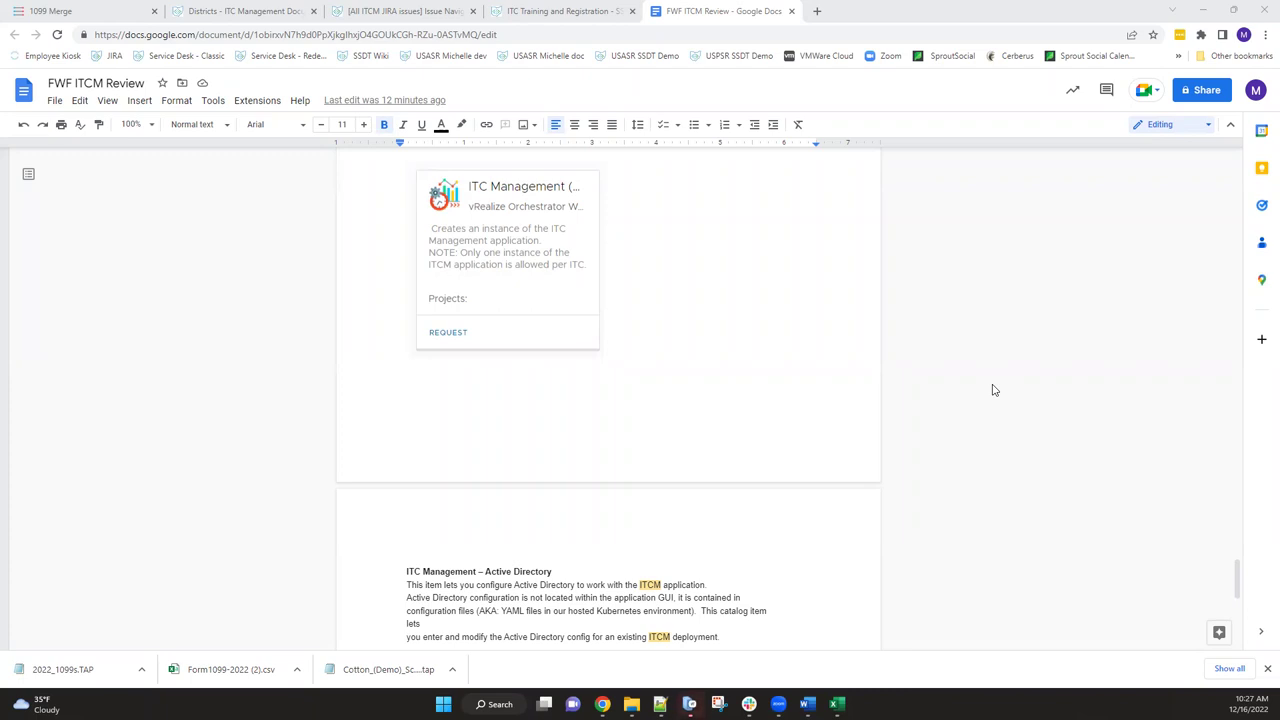
{"action": "left_click", "coordinate": [513, 13]}
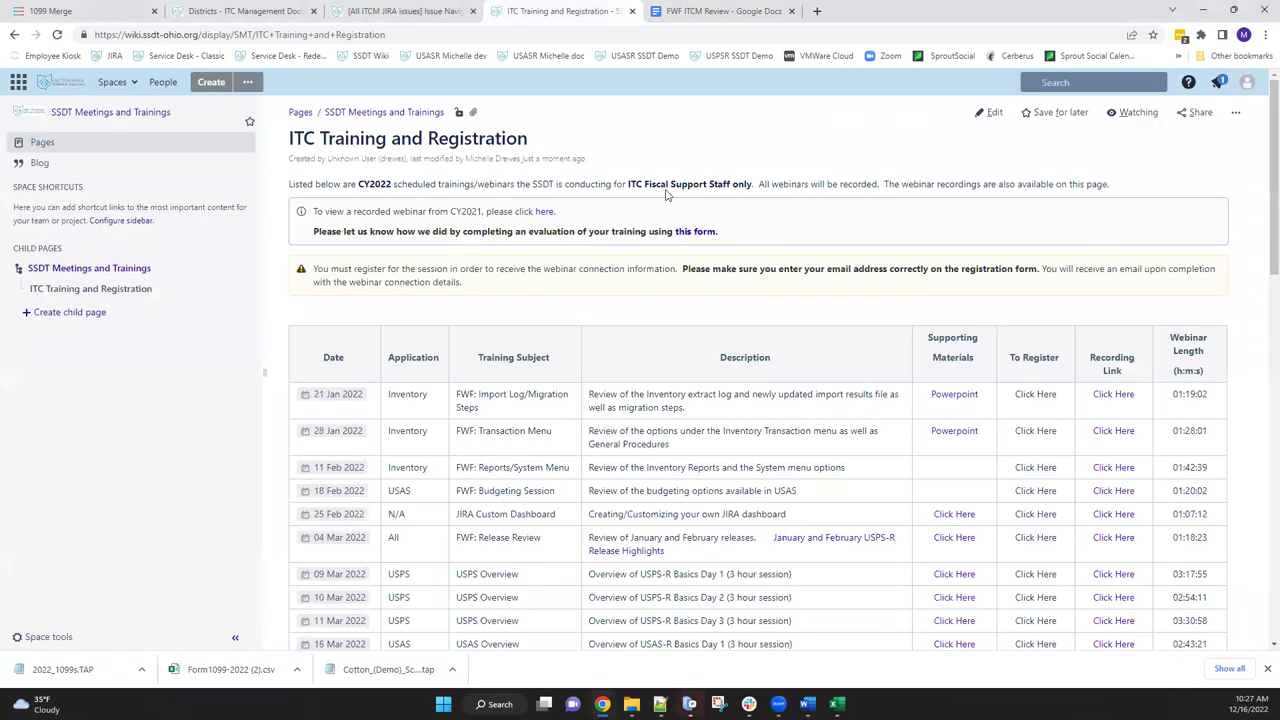